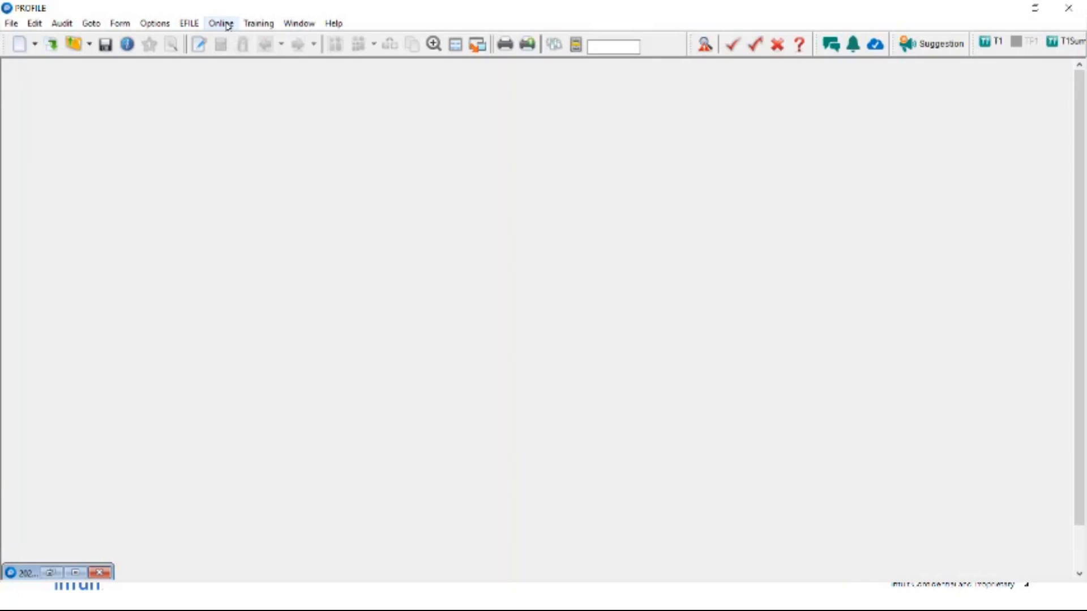
# - Check for ProFile updates and dismiss the up-to-date notice
pyautogui.click(222, 23)
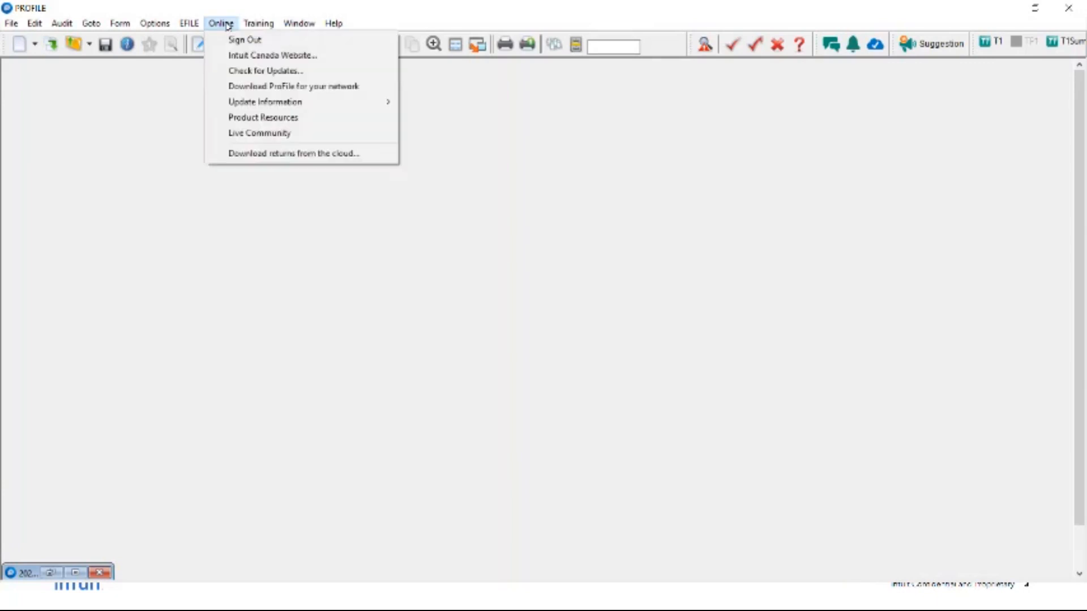
pyautogui.click(226, 73)
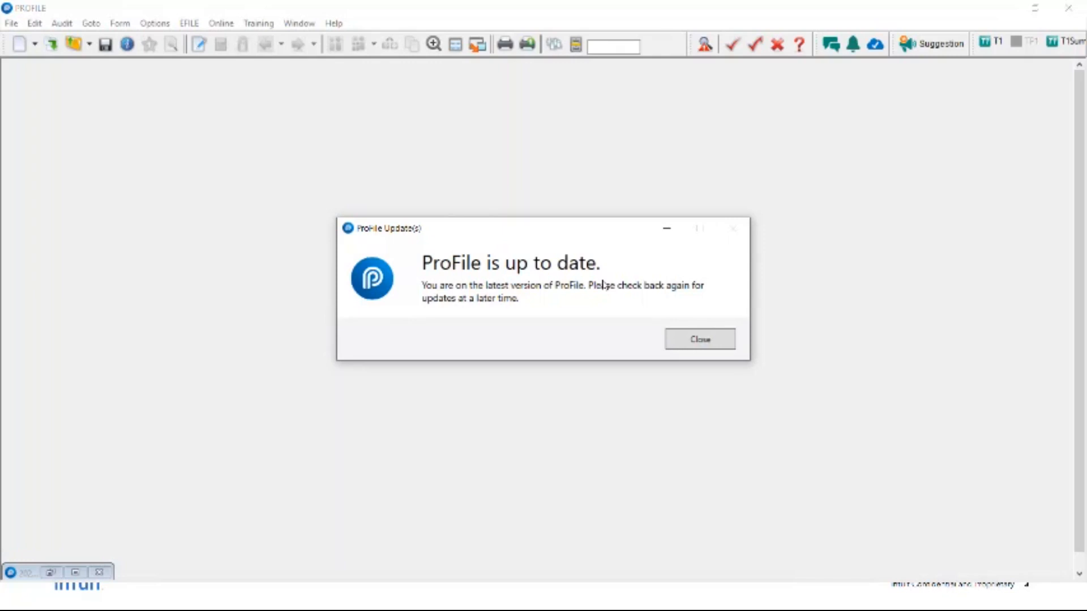
pyautogui.click(692, 345)
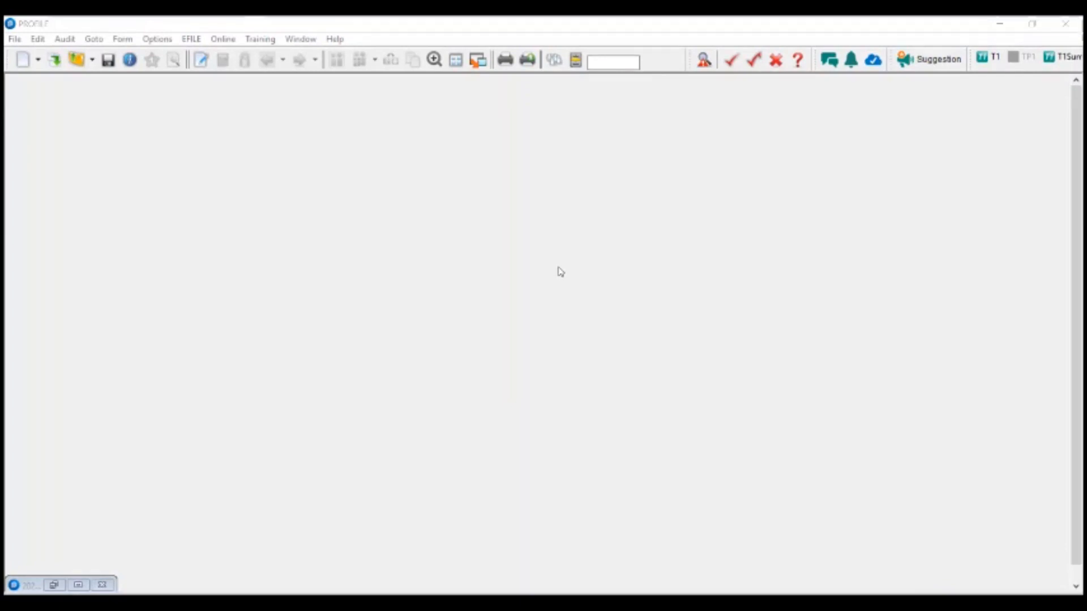
# - Browse the online services and File menus without changing anything
pyautogui.click(222, 39)
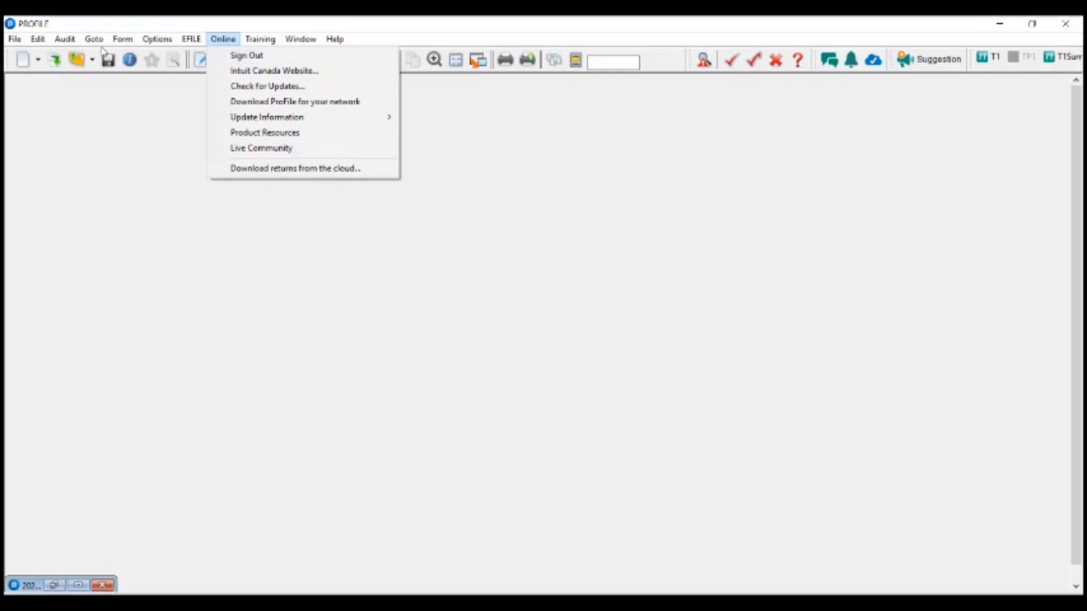
pyautogui.moveTo(15, 38)
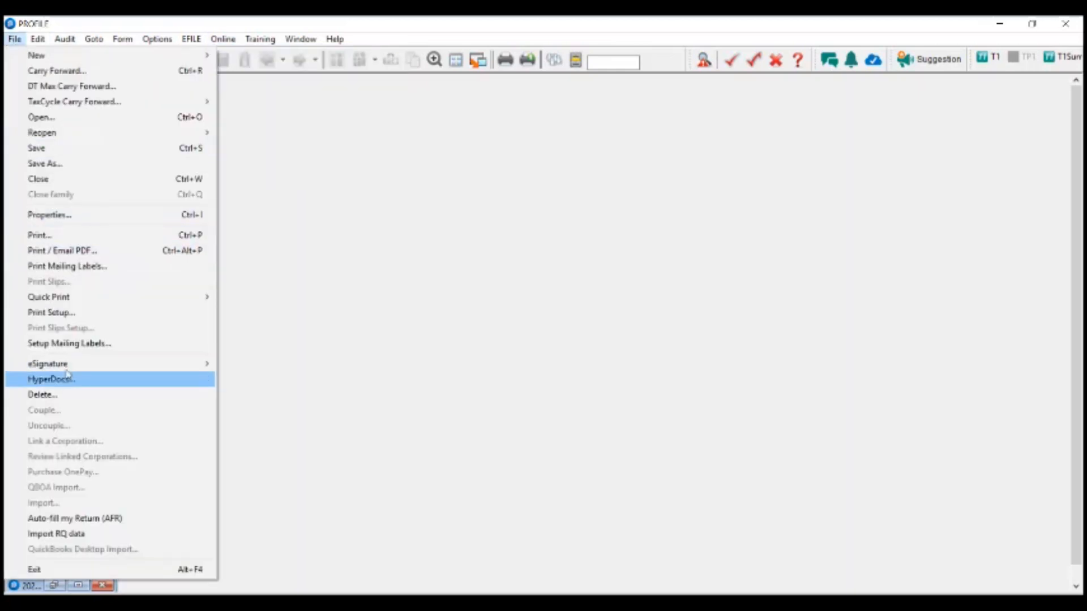
pyautogui.moveTo(161, 364)
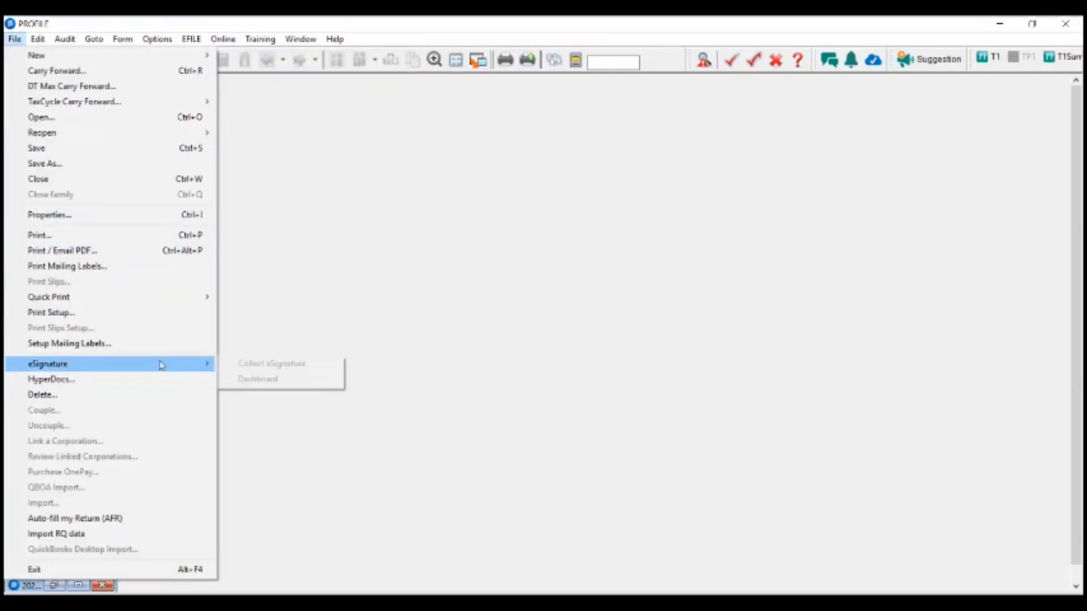
pyautogui.click(245, 367)
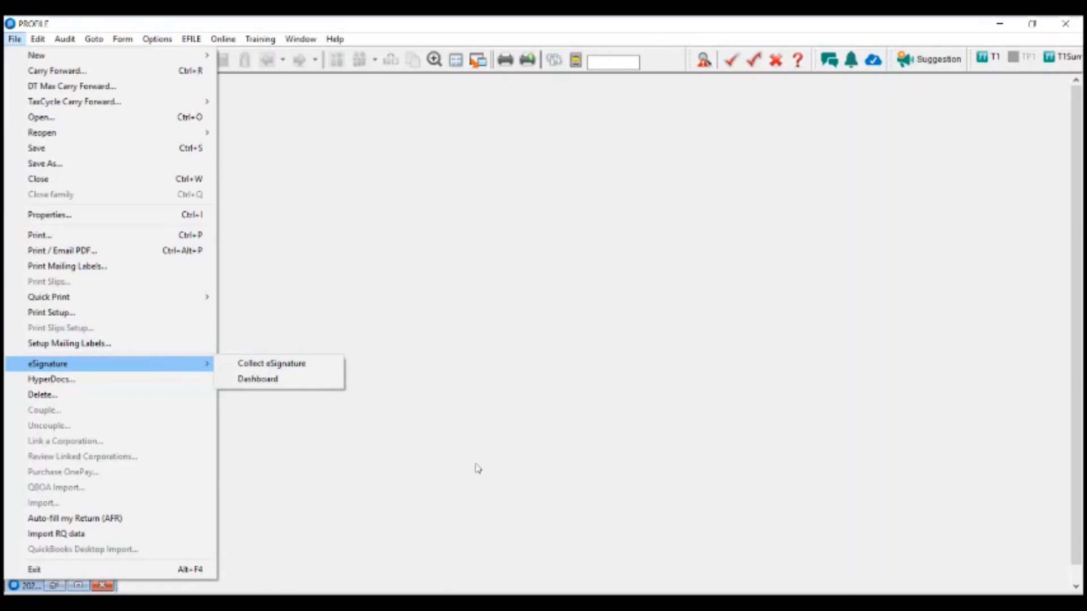
pyautogui.click(347, 251)
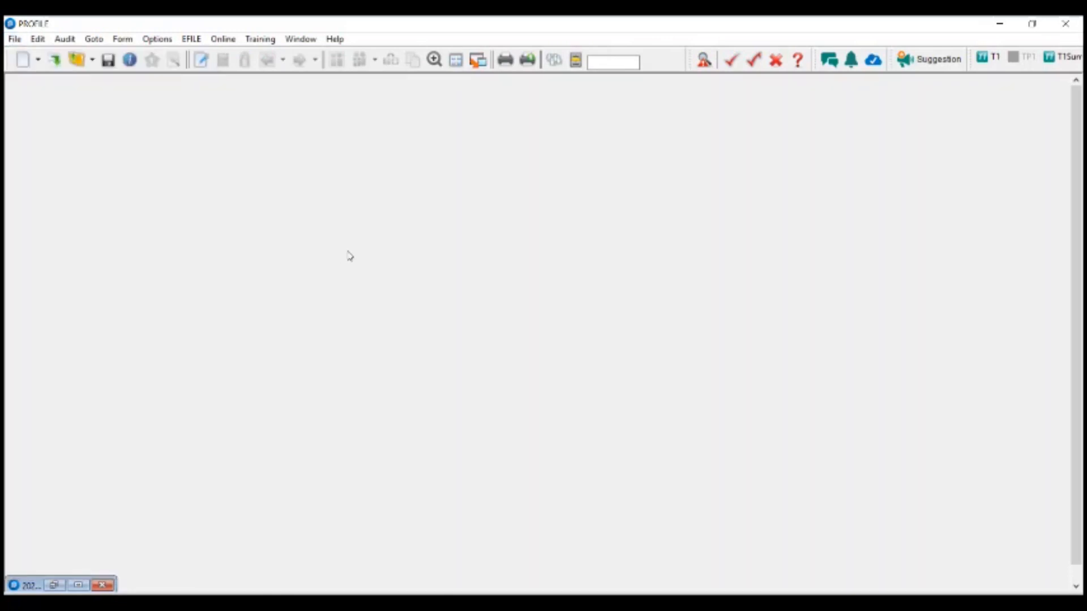
# - Disconnect DocuSign under Options > Integration > eSignature and confirm with OK
pyautogui.click(224, 38)
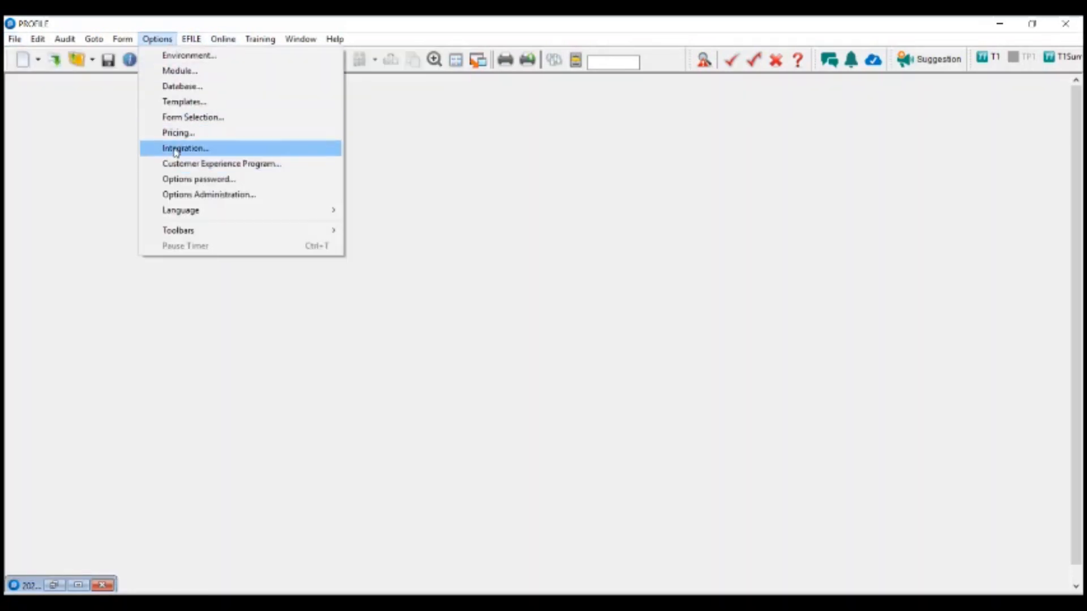
pyautogui.click(176, 148)
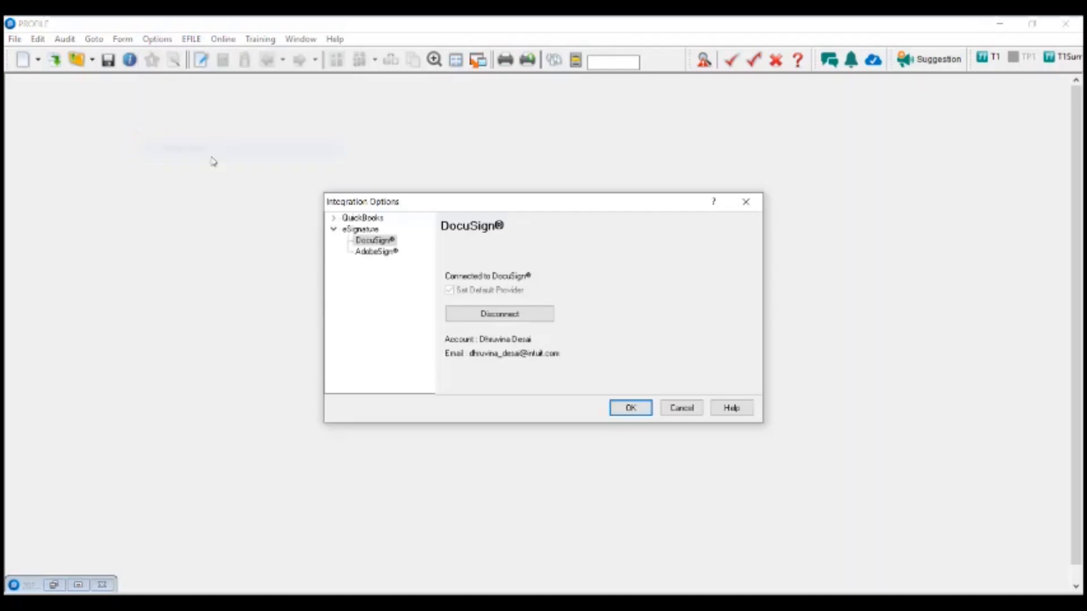
pyautogui.click(509, 318)
pyautogui.click(629, 408)
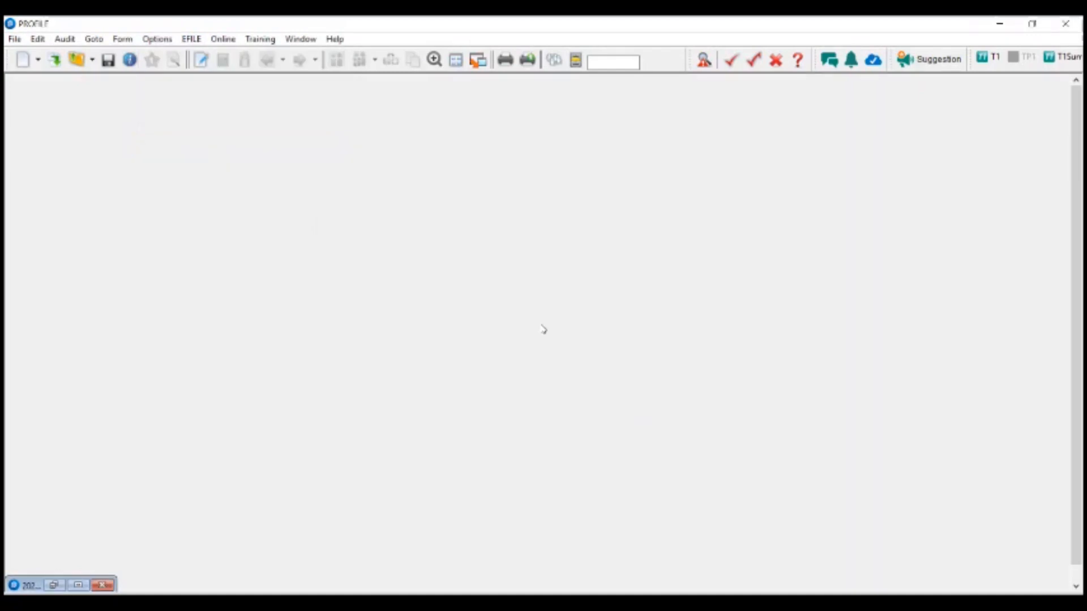
# - Open the eSignature Integration Options through File > eSignature > Connect
pyautogui.click(13, 40)
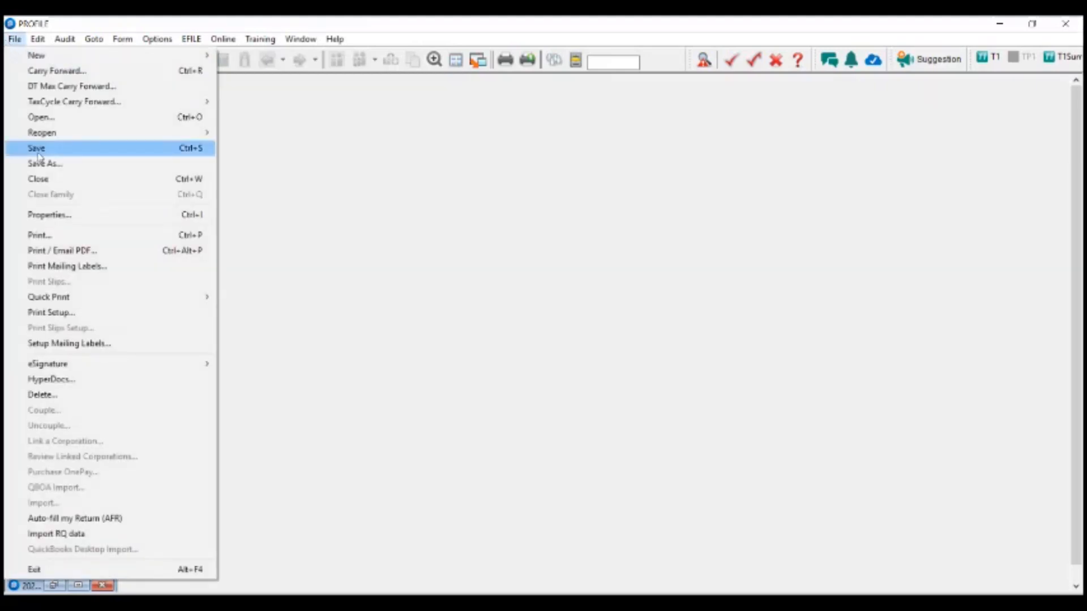
pyautogui.moveTo(47, 369)
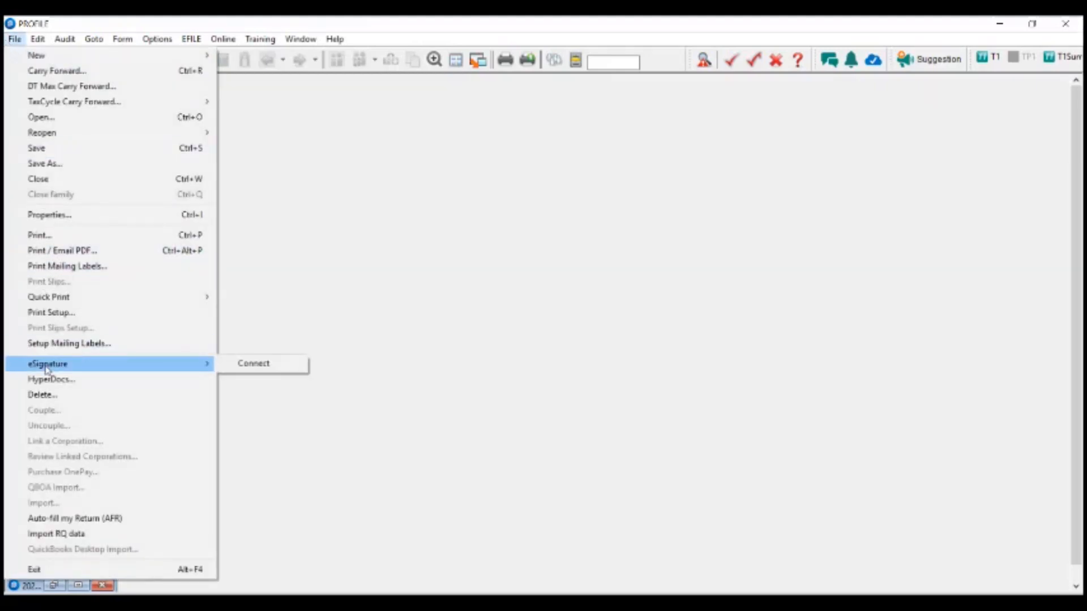
pyautogui.click(276, 369)
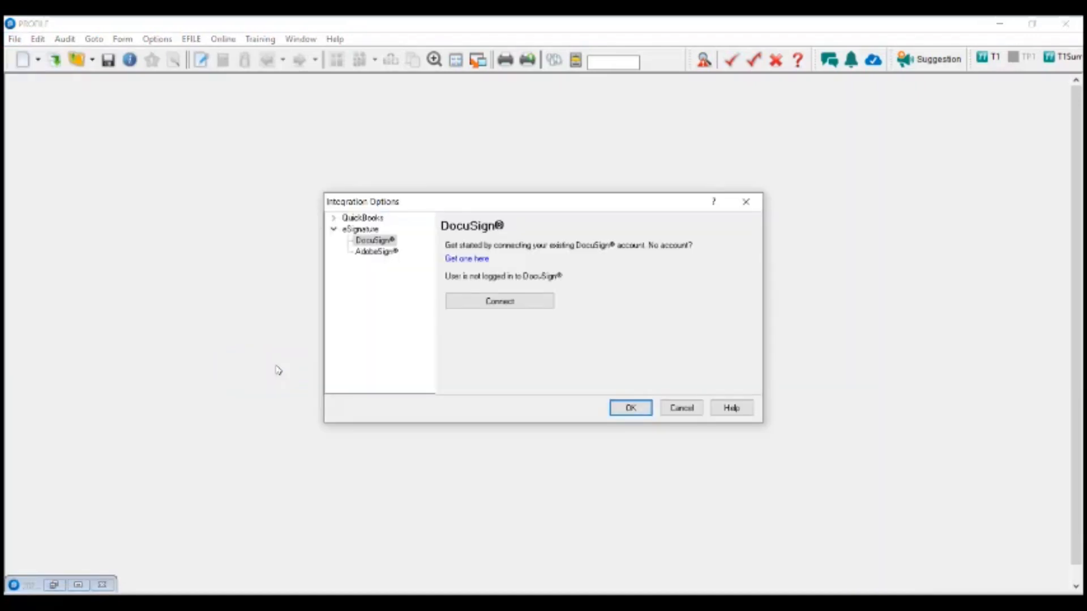
pyautogui.moveTo(485, 201); pyautogui.dragTo(483, 166)
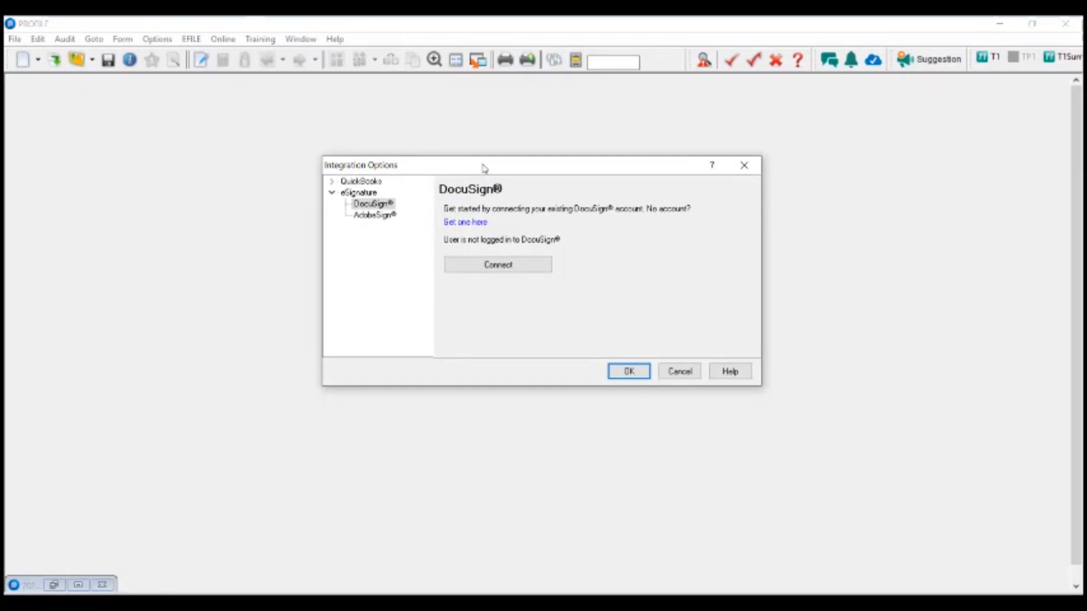
# - Select DocuSign® as the eSignature provider and start connecting to it
pyautogui.click(371, 207)
pyautogui.click(369, 218)
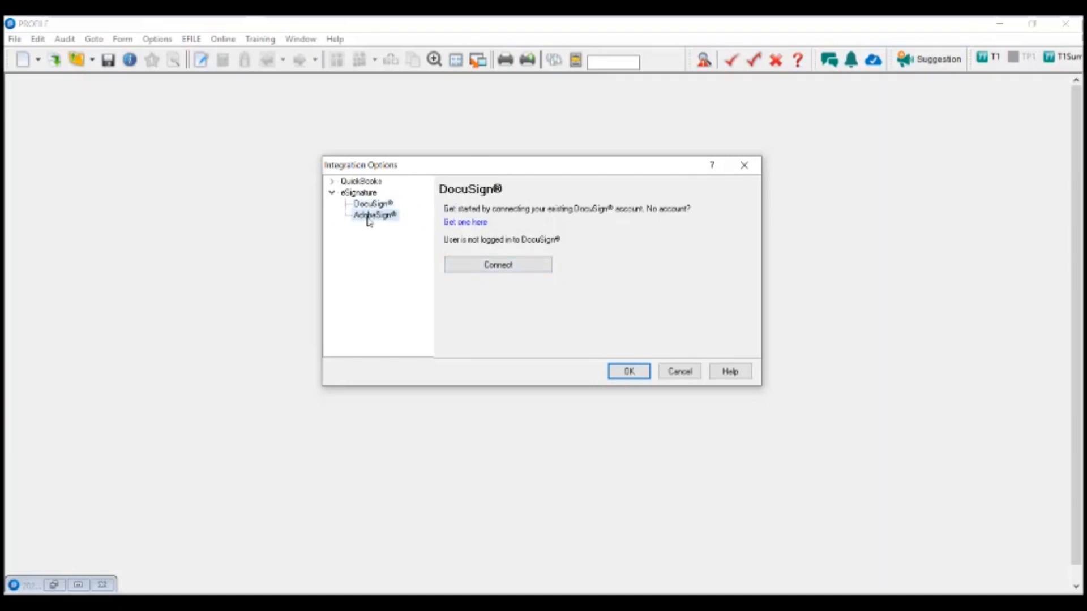
pyautogui.click(367, 205)
pyautogui.click(366, 216)
pyautogui.click(368, 205)
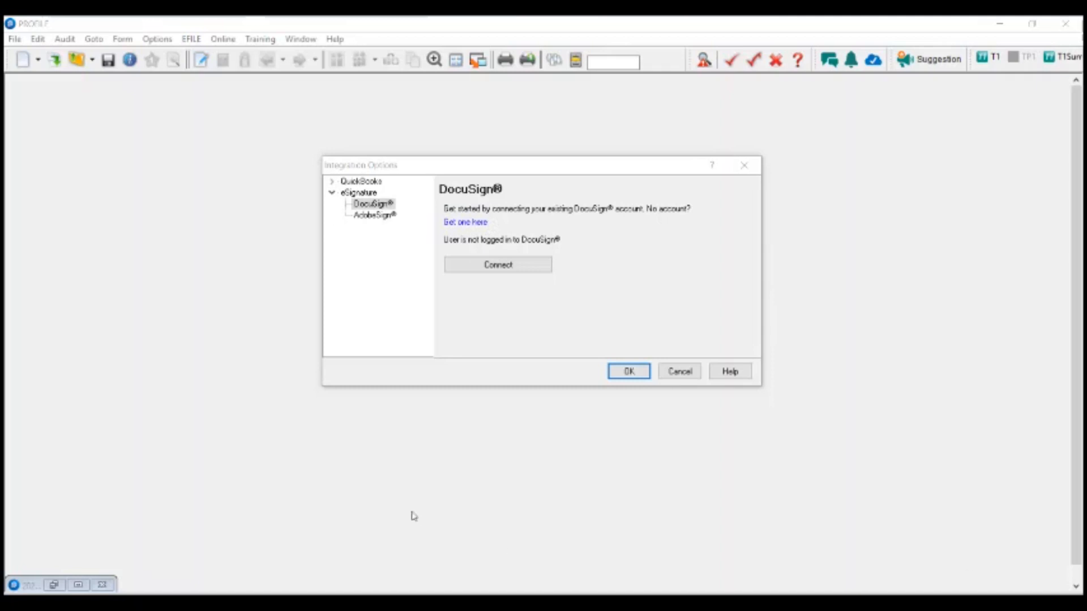
pyautogui.click(462, 265)
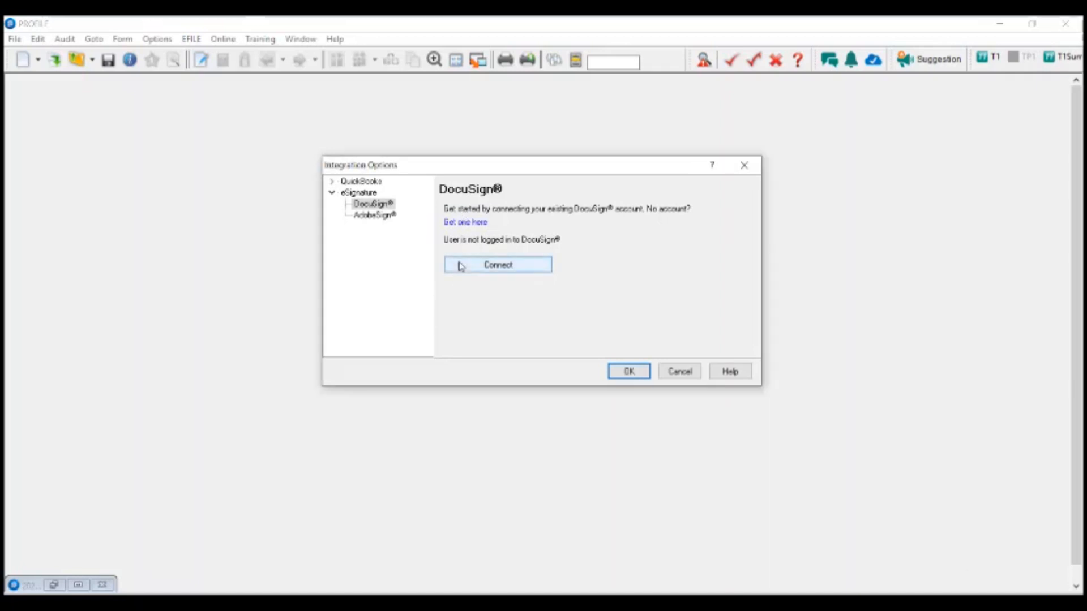
pyautogui.click(489, 270)
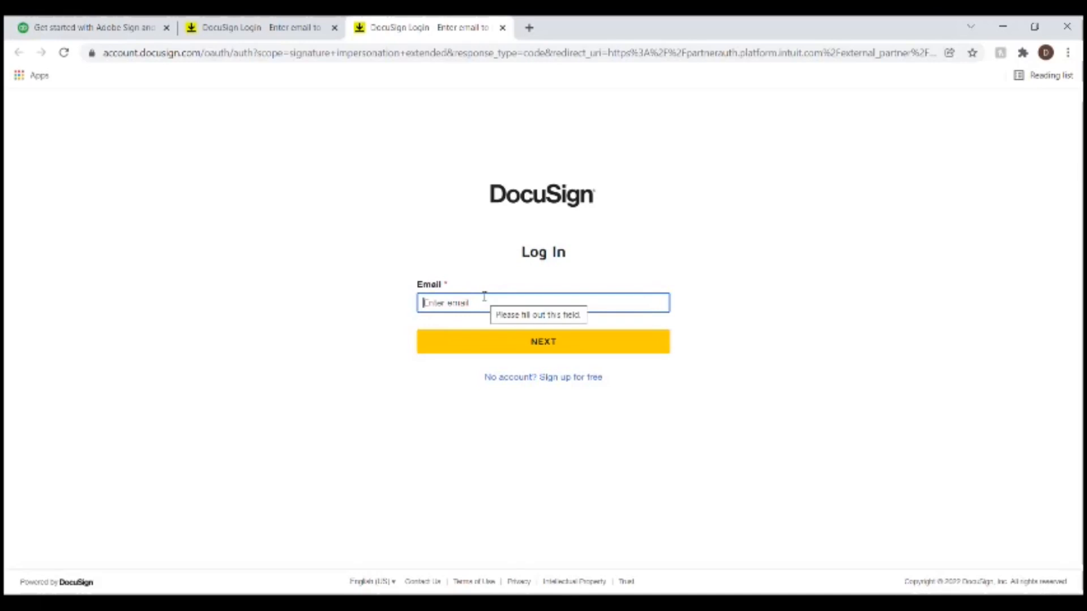
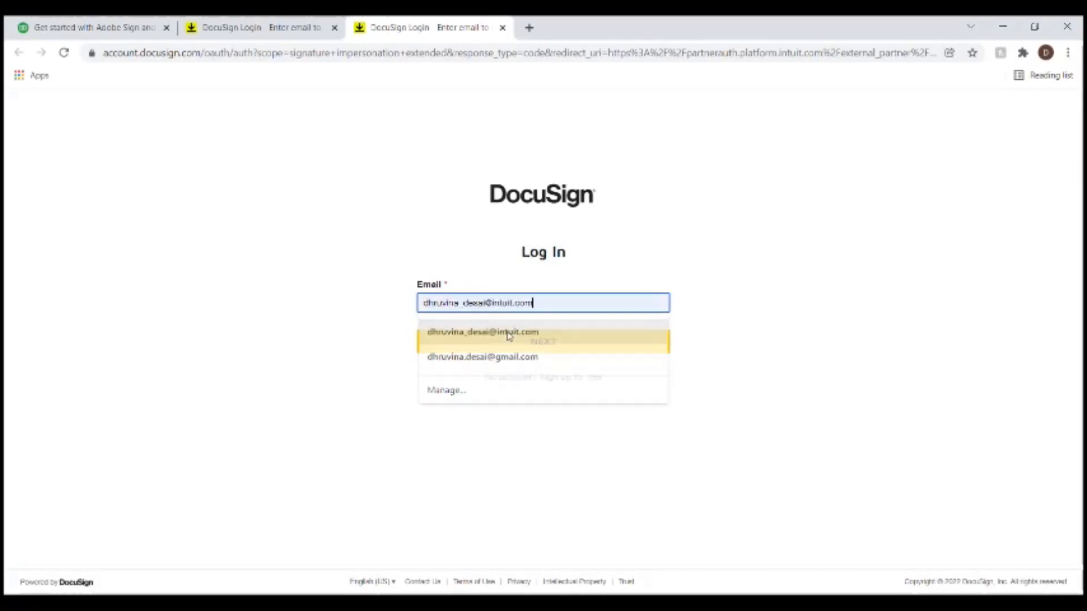
# - Log in to DocuSign with the account e-mail and password, then close the tab and minimise Chrome
pyautogui.click(510, 338)
pyautogui.click(509, 340)
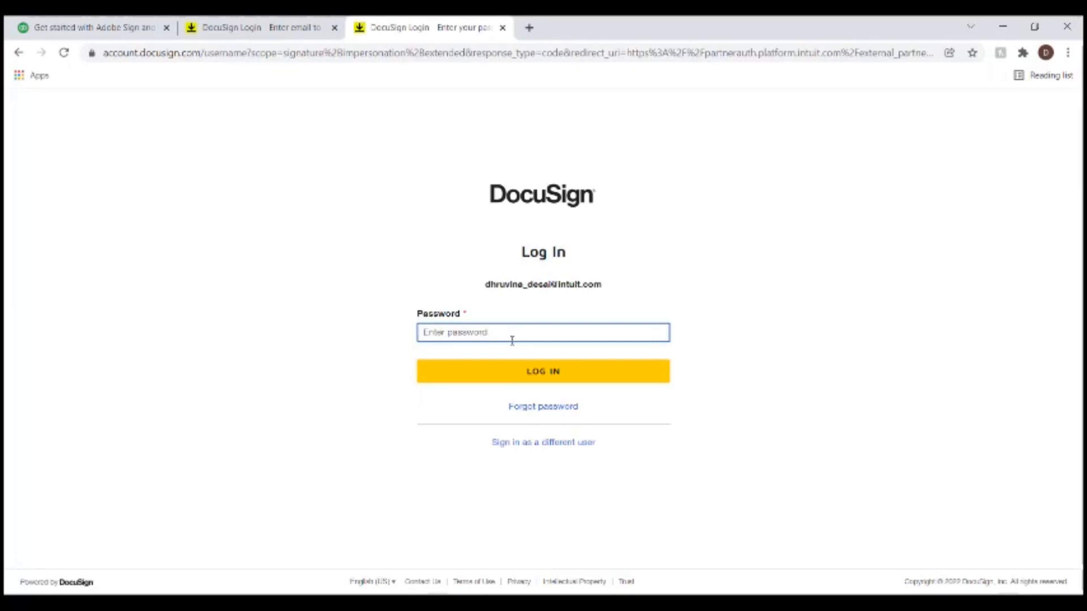
pyautogui.write('•••••••••••')
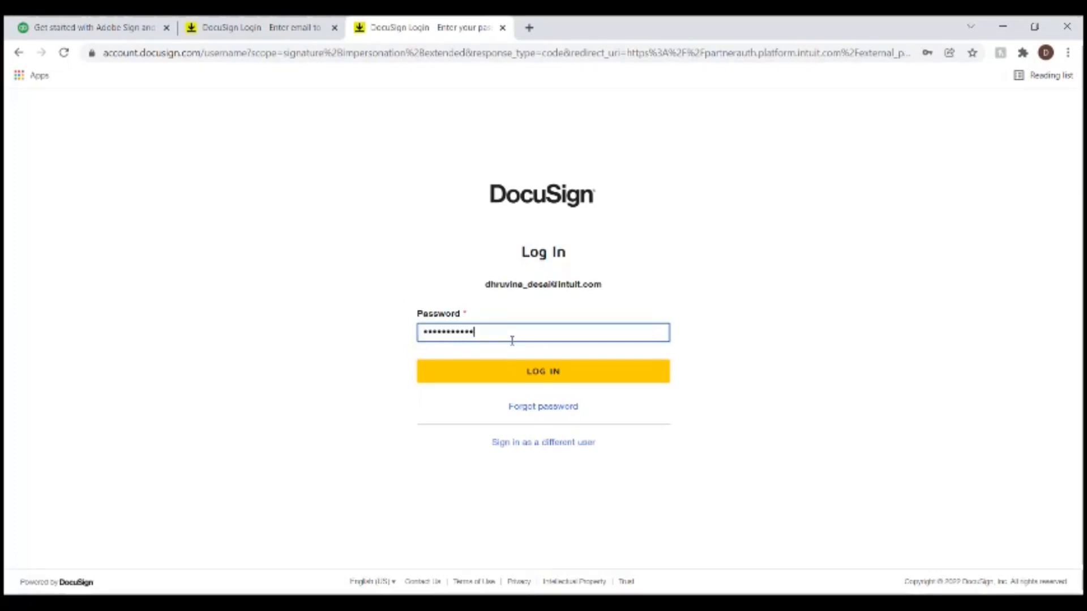
pyautogui.press('Return')
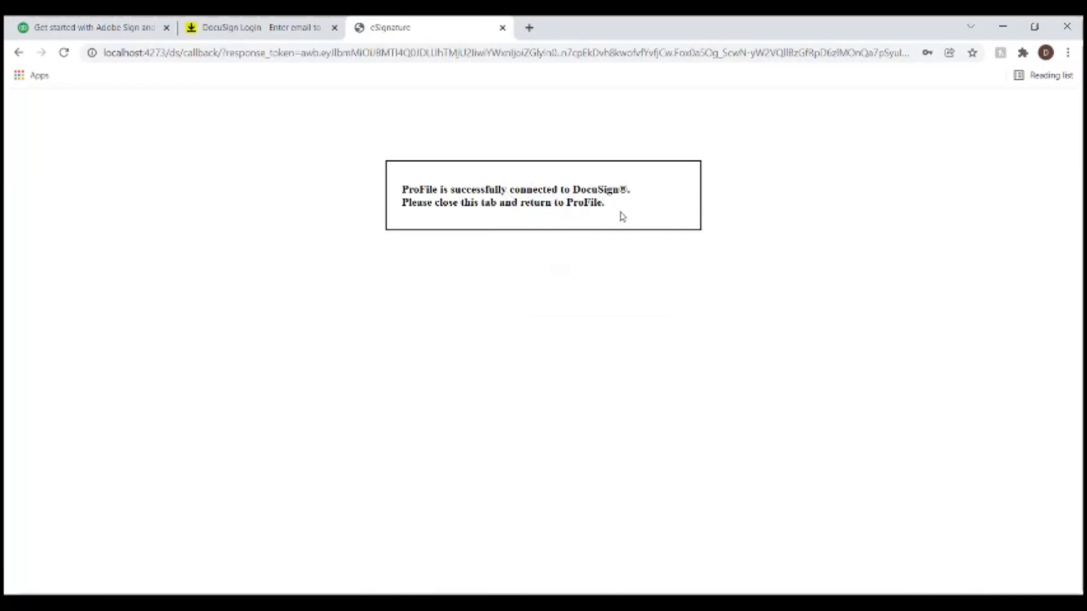
pyautogui.click(502, 27)
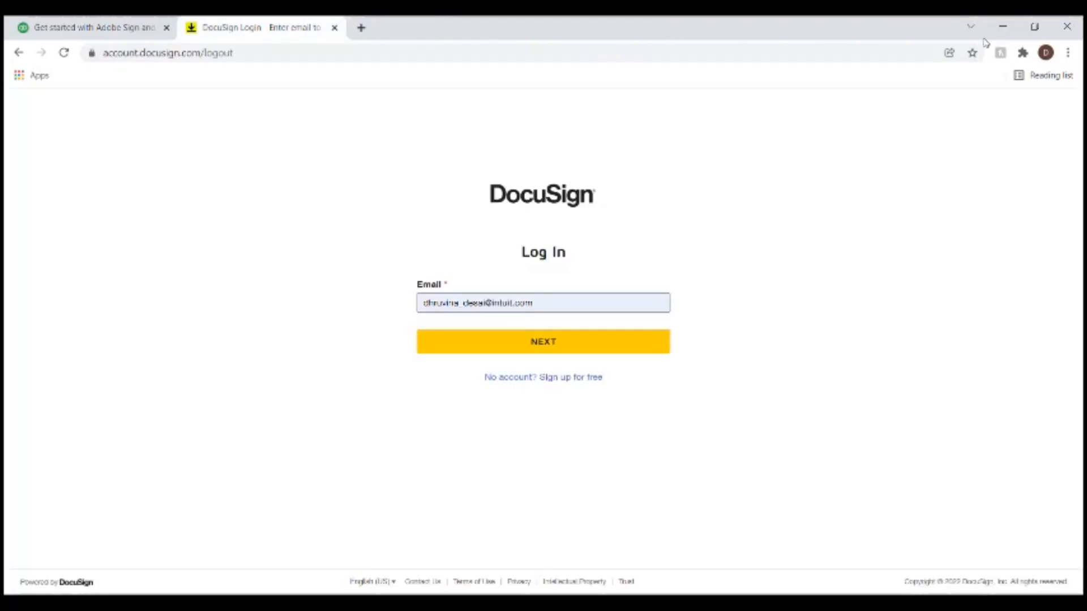
pyautogui.click(1003, 26)
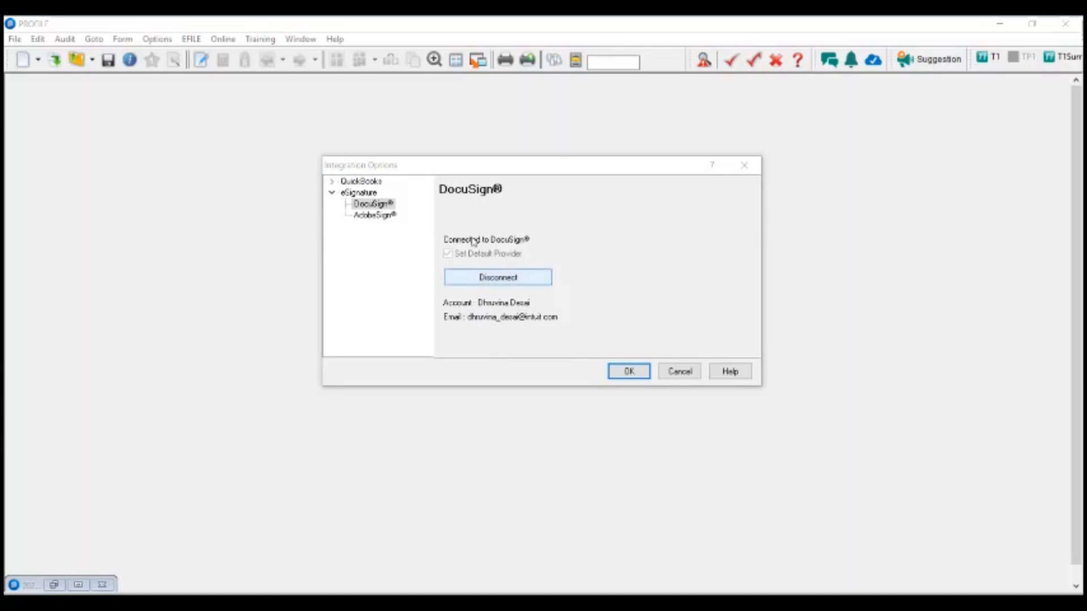
# - Accept the DocuSign connection with OK and show the File > eSignature submenu
pyautogui.click(635, 375)
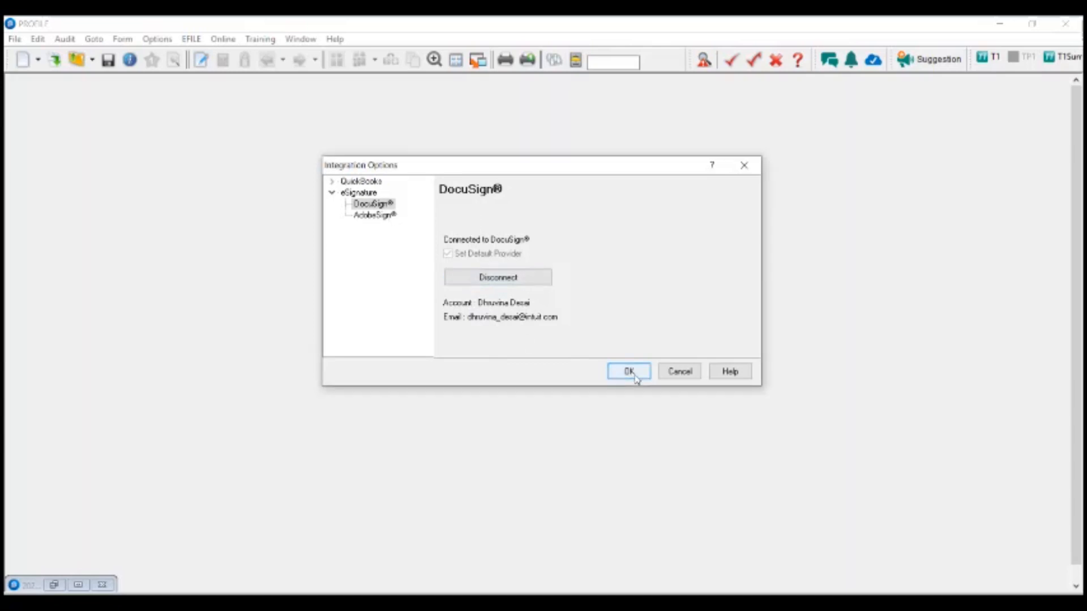
pyautogui.click(634, 375)
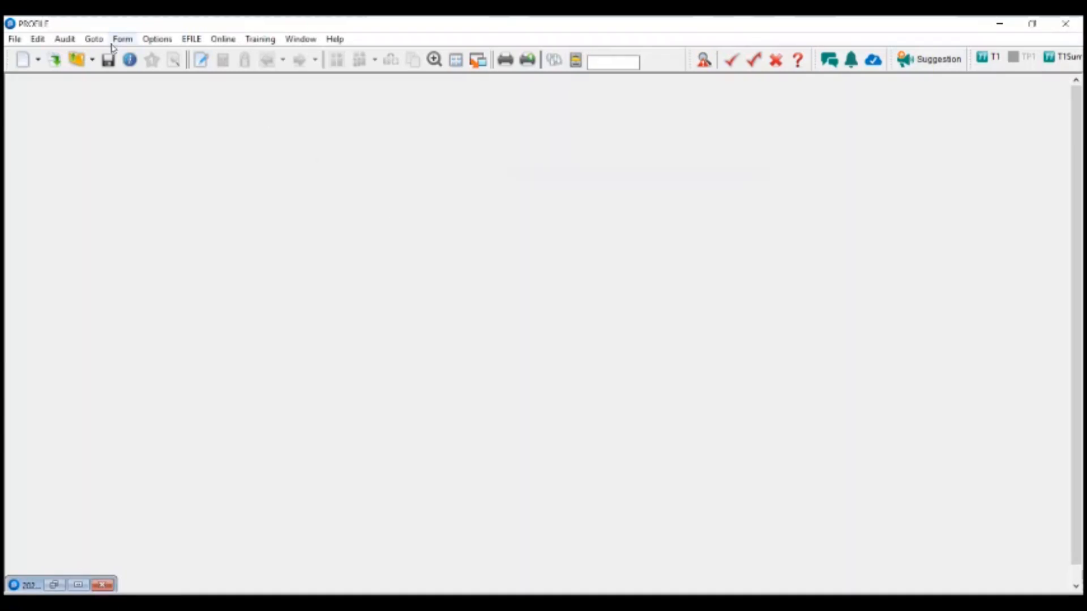
pyautogui.click(13, 41)
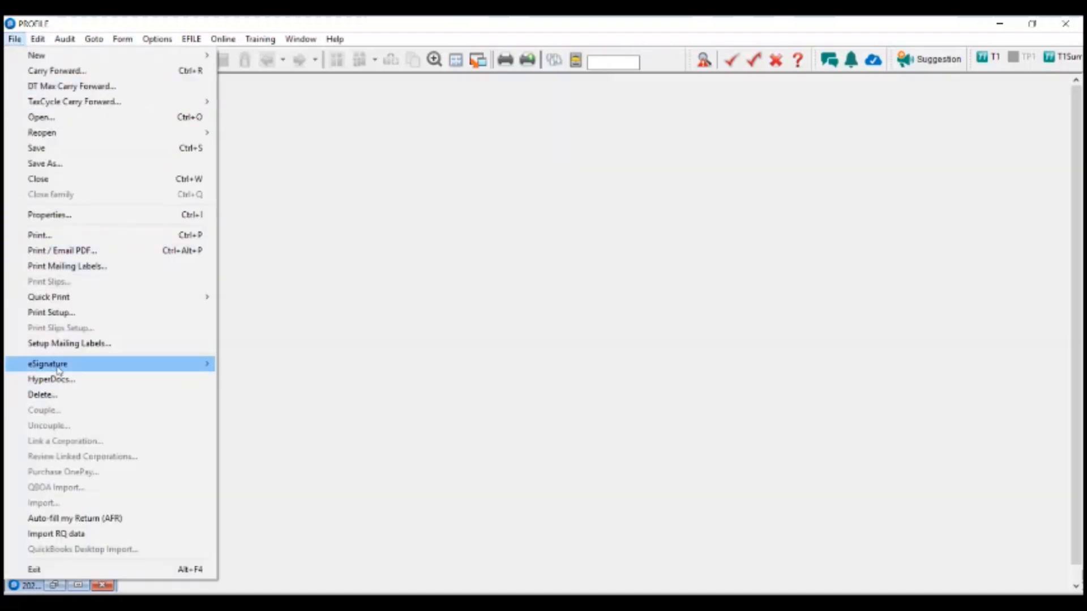
pyautogui.moveTo(153, 364)
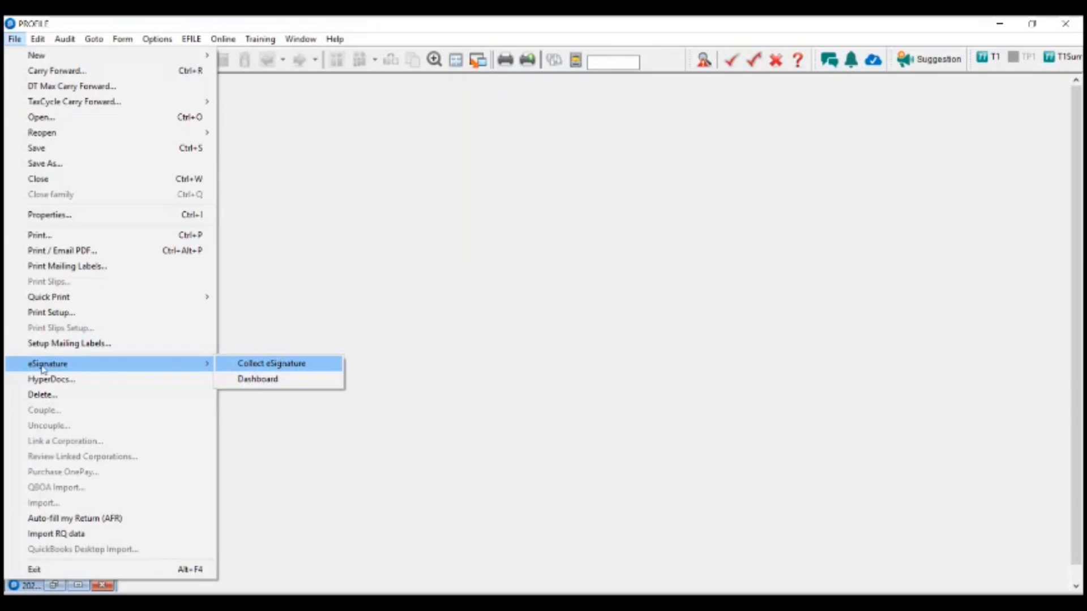
pyautogui.click(303, 386)
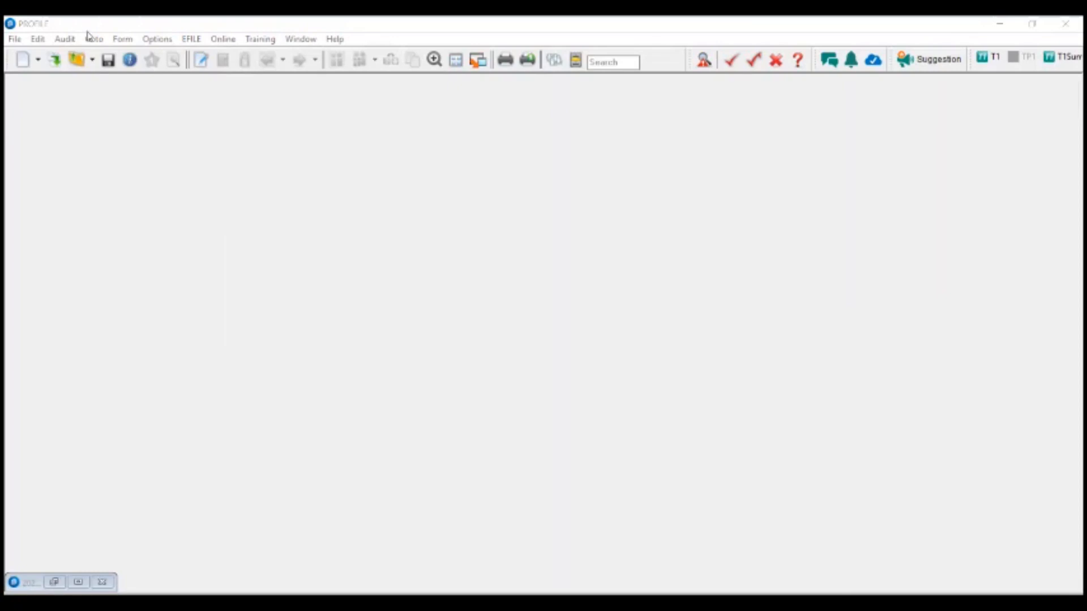
pyautogui.click(220, 41)
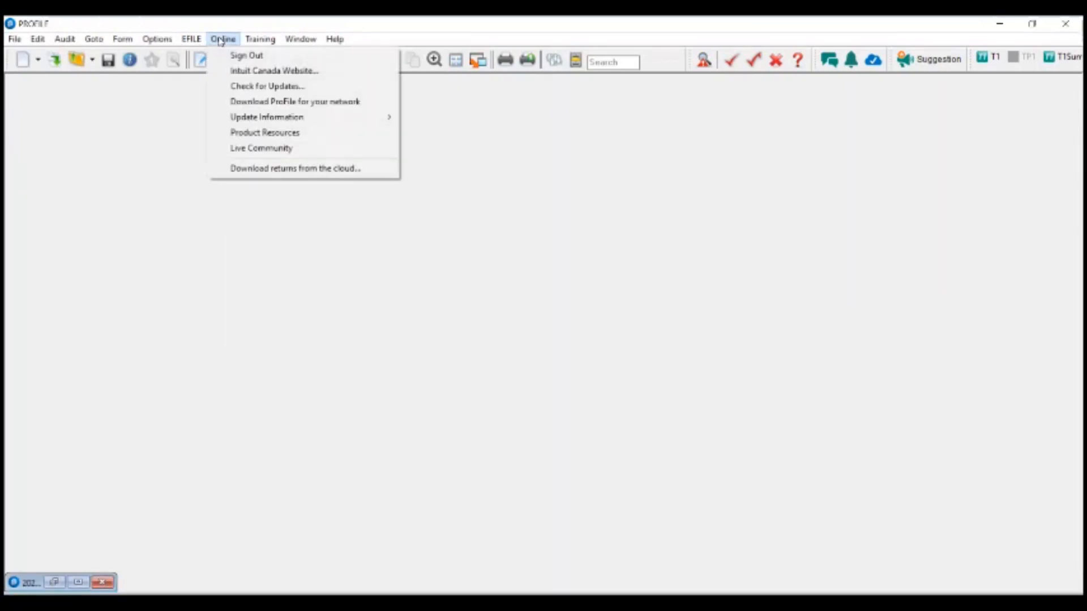
pyautogui.click(221, 40)
pyautogui.click(154, 39)
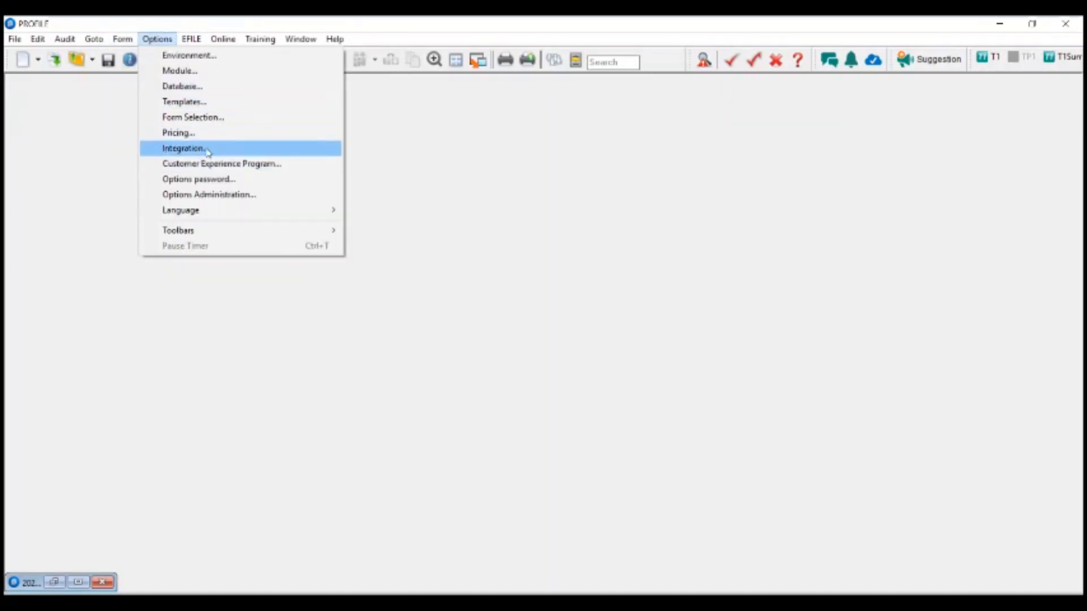
pyautogui.click(179, 149)
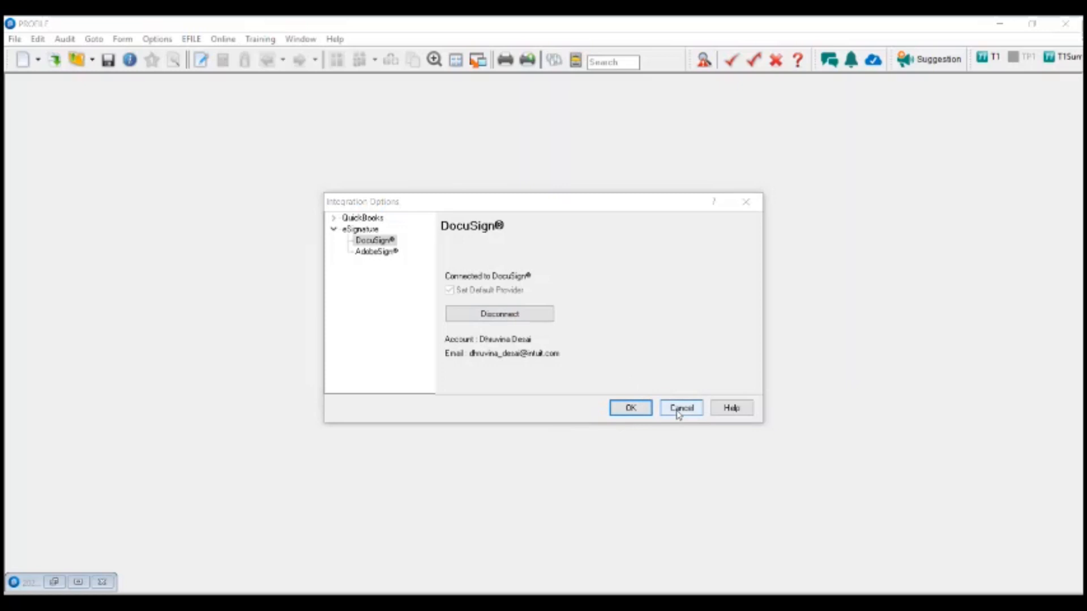
pyautogui.click(630, 409)
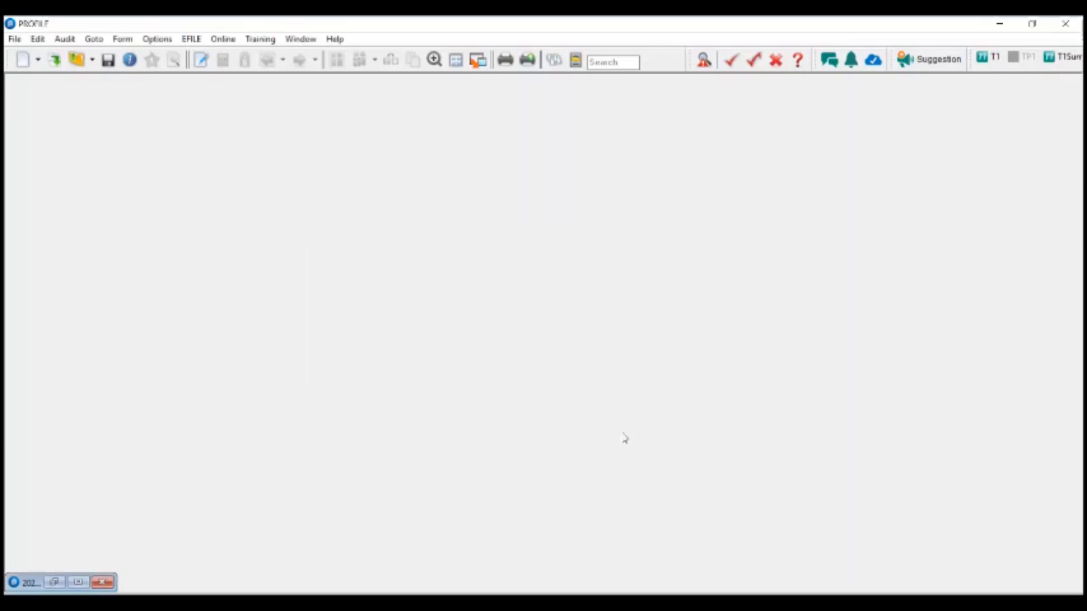
# - Restore the client's 2021 return window and switch to the 3. T183 form
pyautogui.click(78, 583)
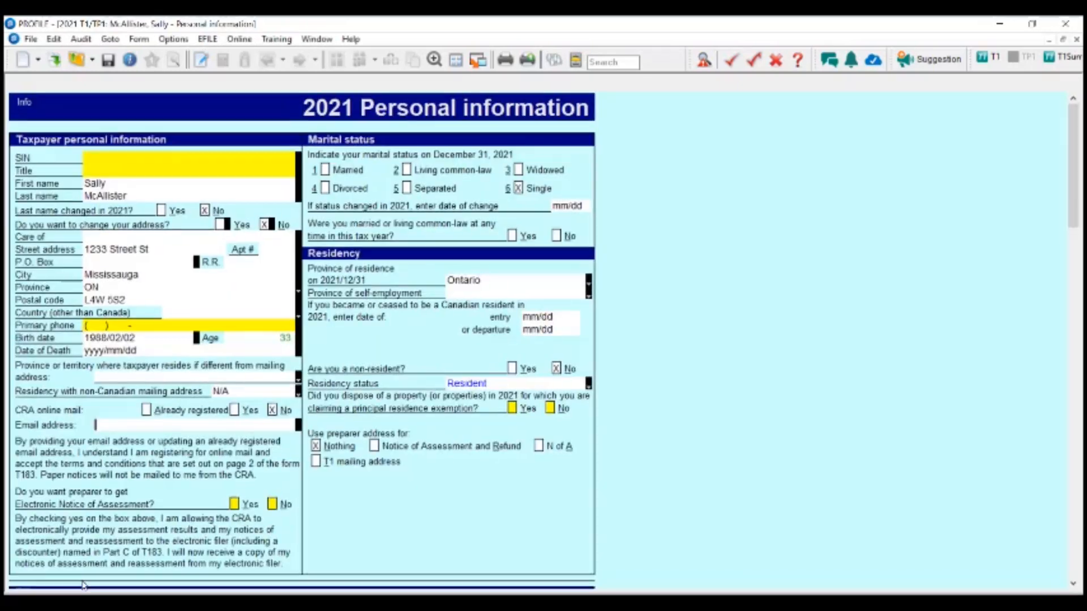
pyautogui.click(137, 84)
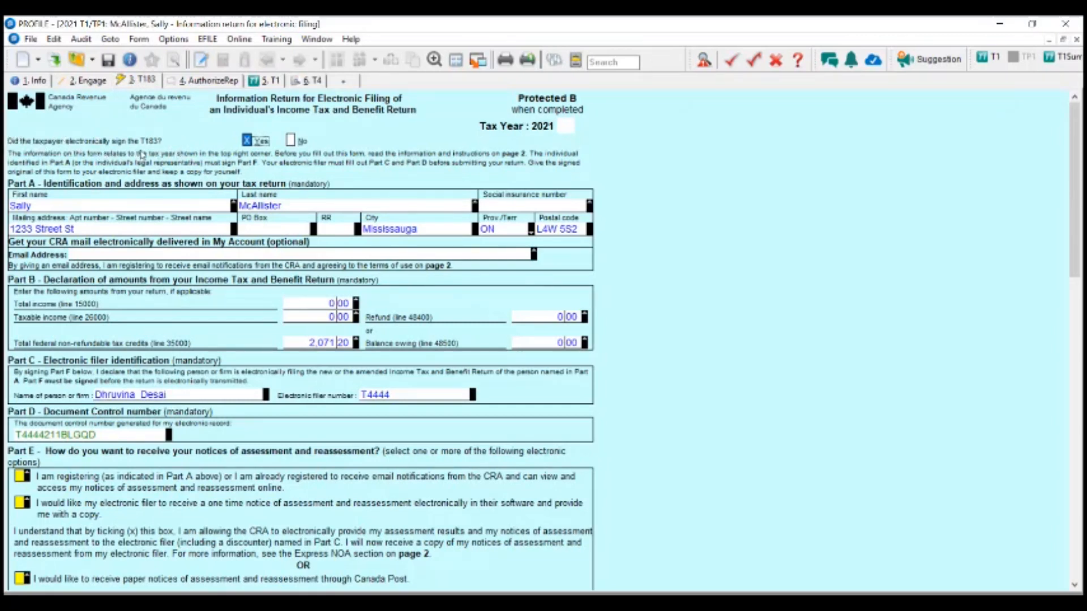
# - Set 'Did the taxpayer electronically sign the T183?' to Yes
pyautogui.click(247, 141)
pyautogui.scroll(-3, 249, 141)
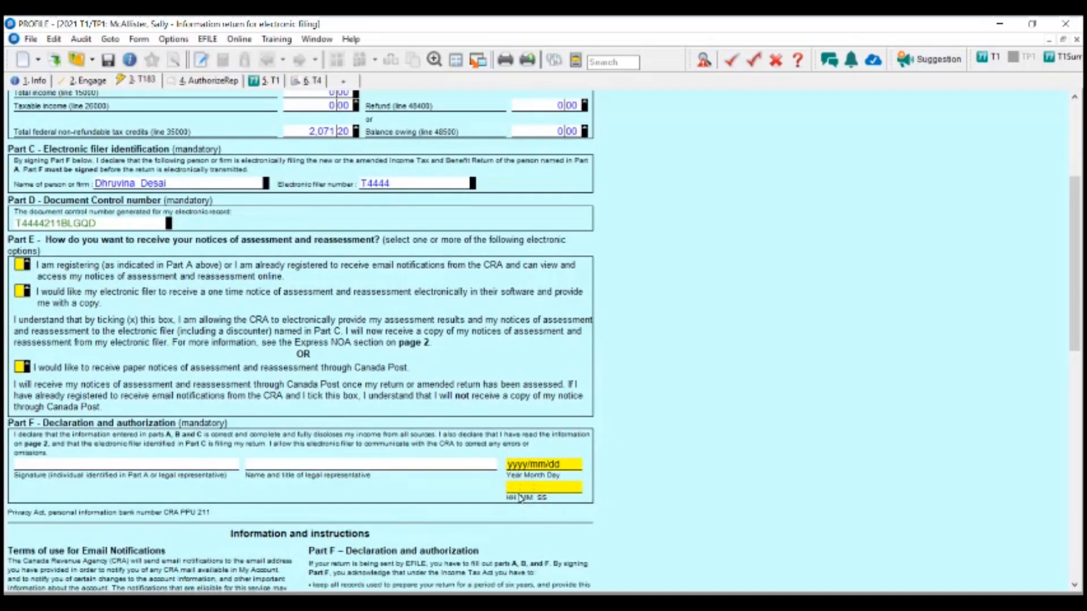
pyautogui.scroll(3, 473, 456)
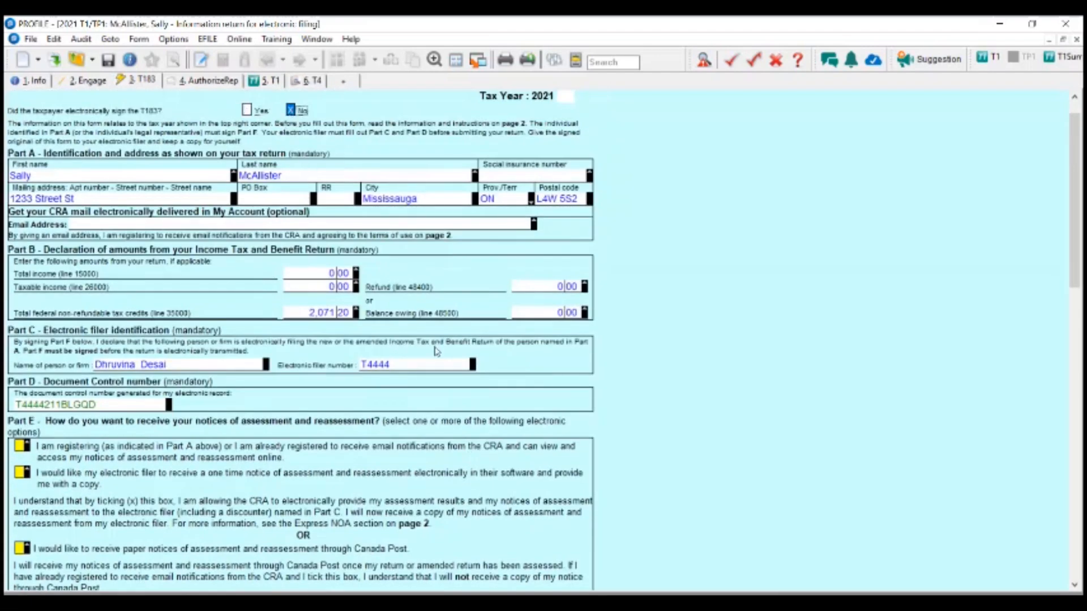
pyautogui.scroll(-3, 437, 362)
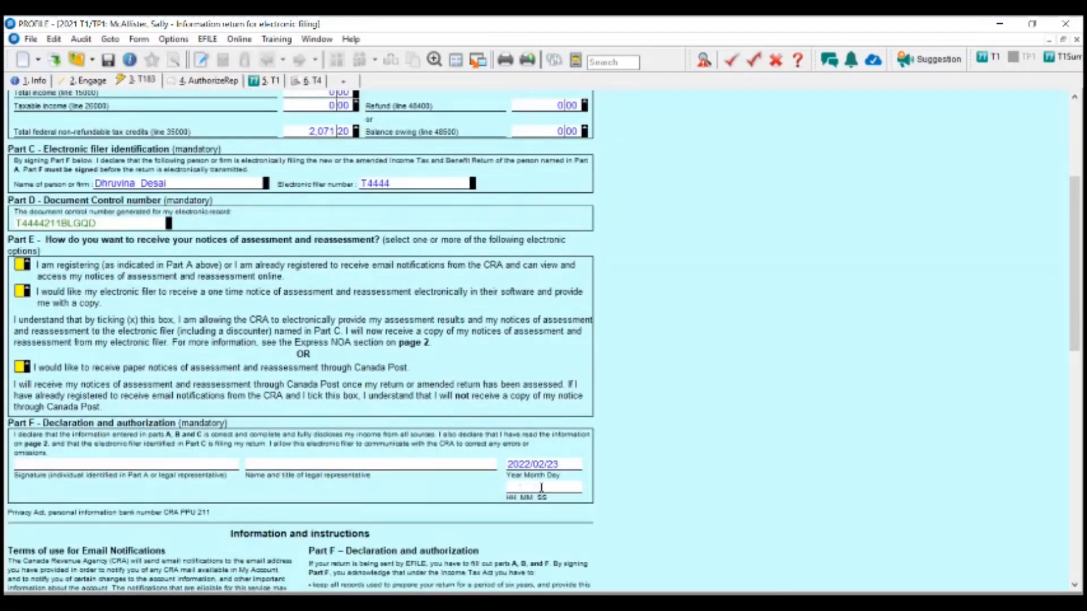
pyautogui.scroll(3, 414, 454)
pyautogui.scroll(-3, 570, 390)
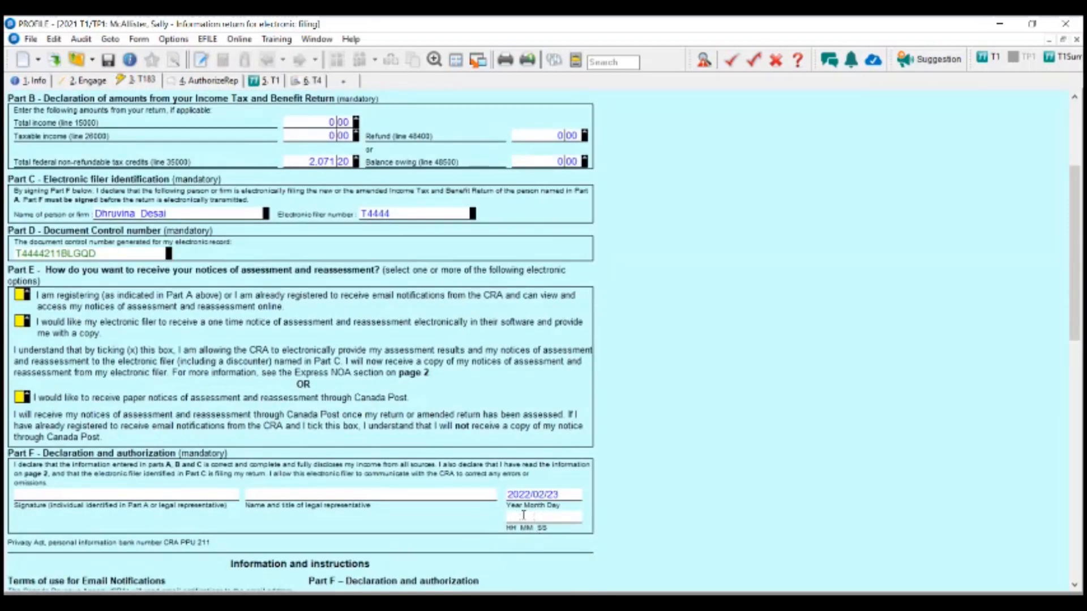
pyautogui.scroll(3, 523, 515)
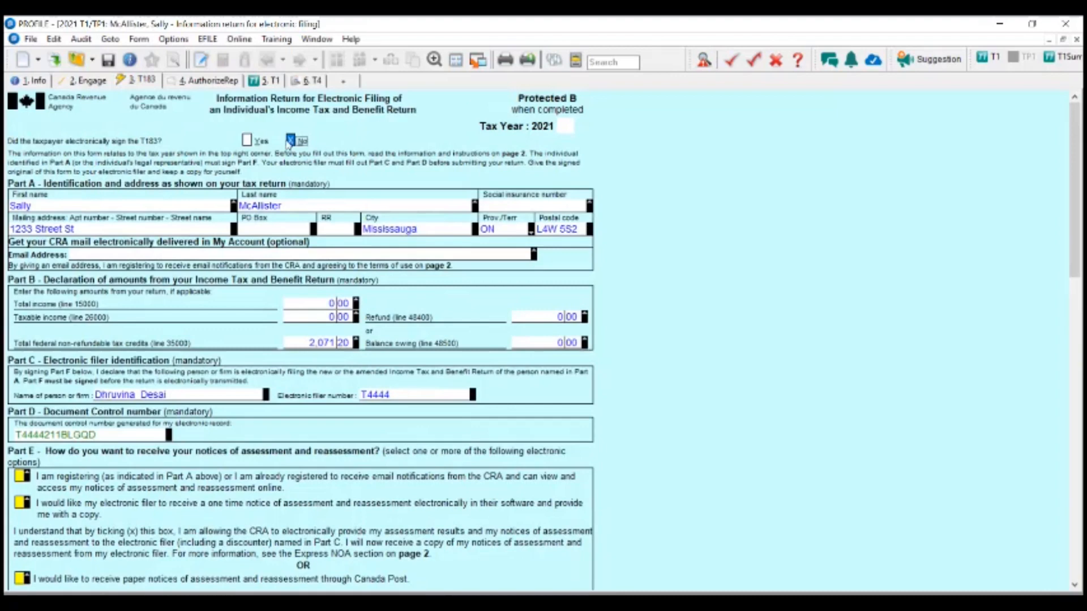
pyautogui.click(248, 140)
# - Review the Part F signature date and time fields on the T183
pyautogui.scroll(-3, 551, 506)
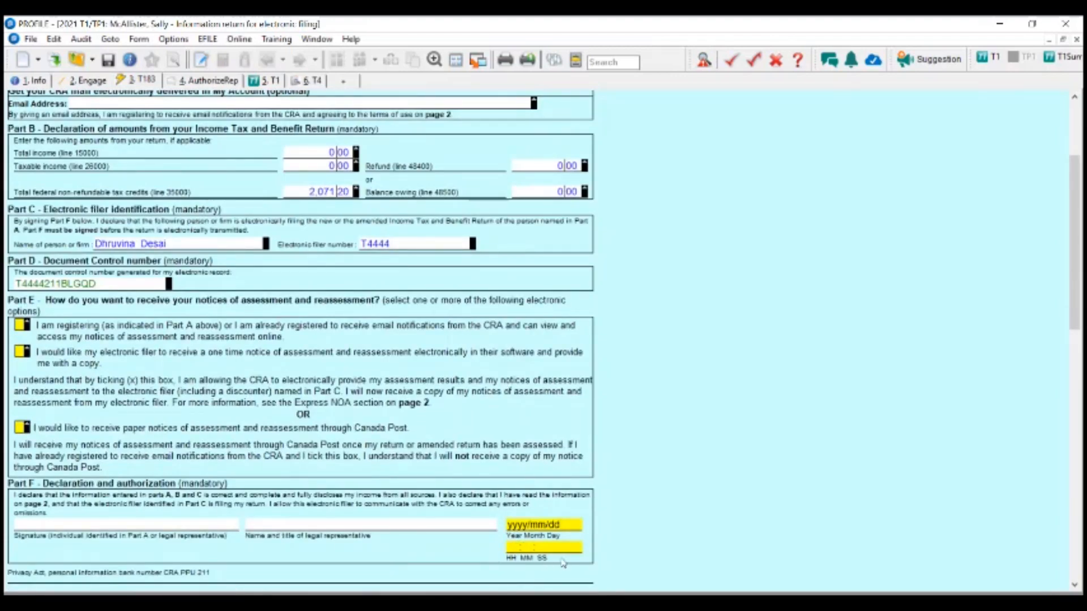
pyautogui.click(546, 548)
pyautogui.scroll(-1, 577, 546)
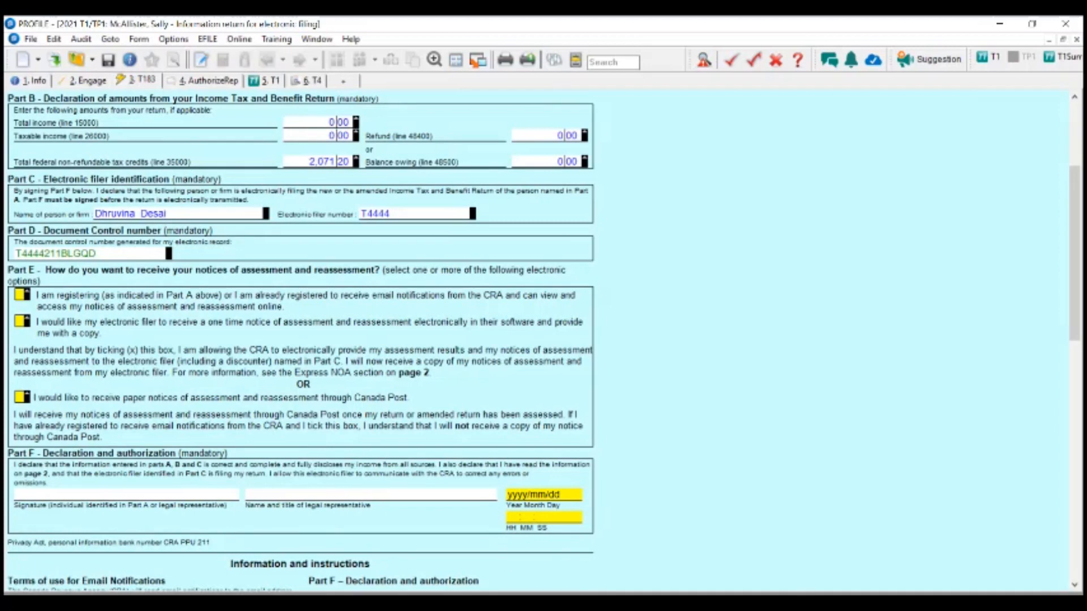
pyautogui.scroll(6, 237, 388)
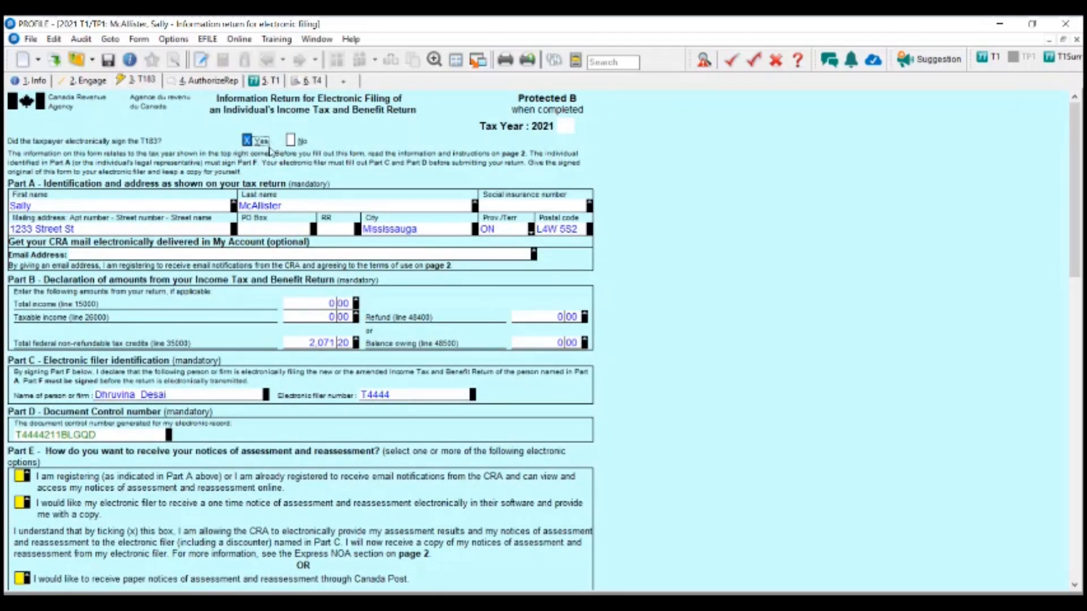
pyautogui.scroll(-3, 272, 148)
pyautogui.scroll(-2, 273, 148)
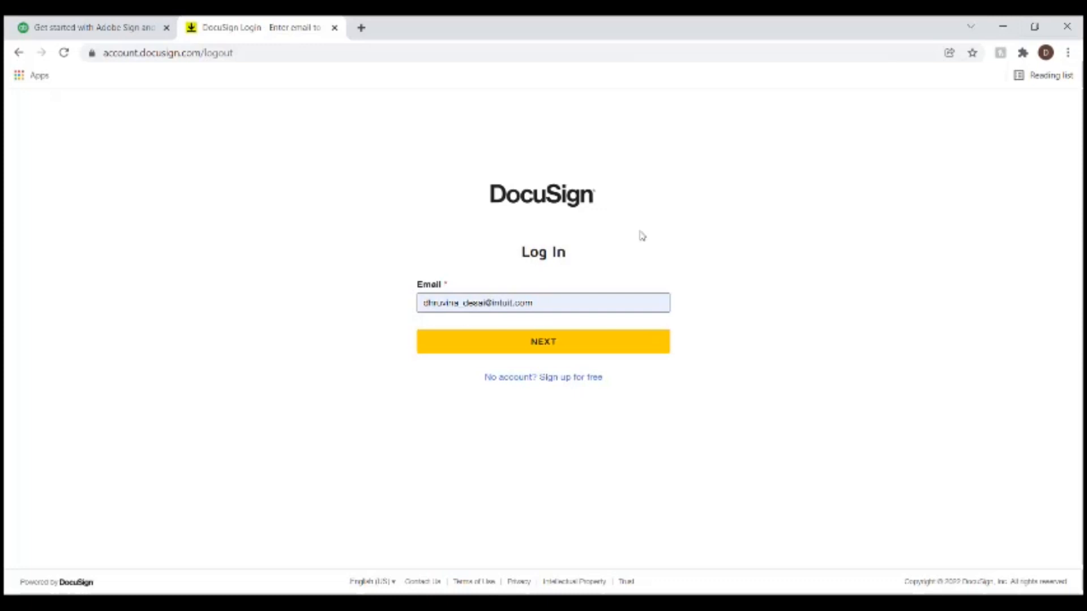
# - Continue past the e-mail step, enter the account password and log in to DocuSign
pyautogui.click(547, 346)
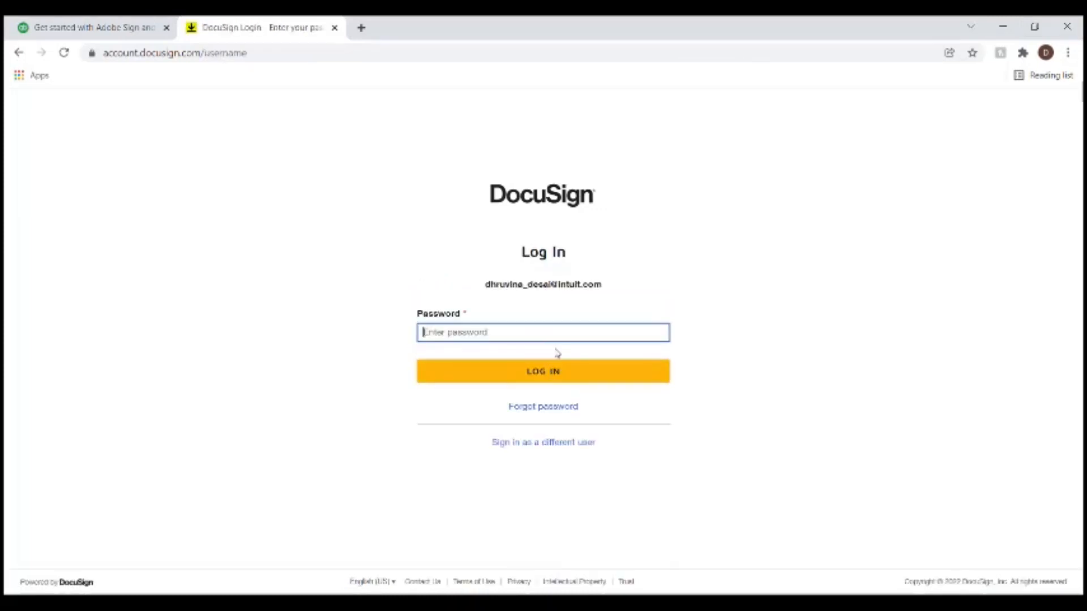
pyautogui.write('******')
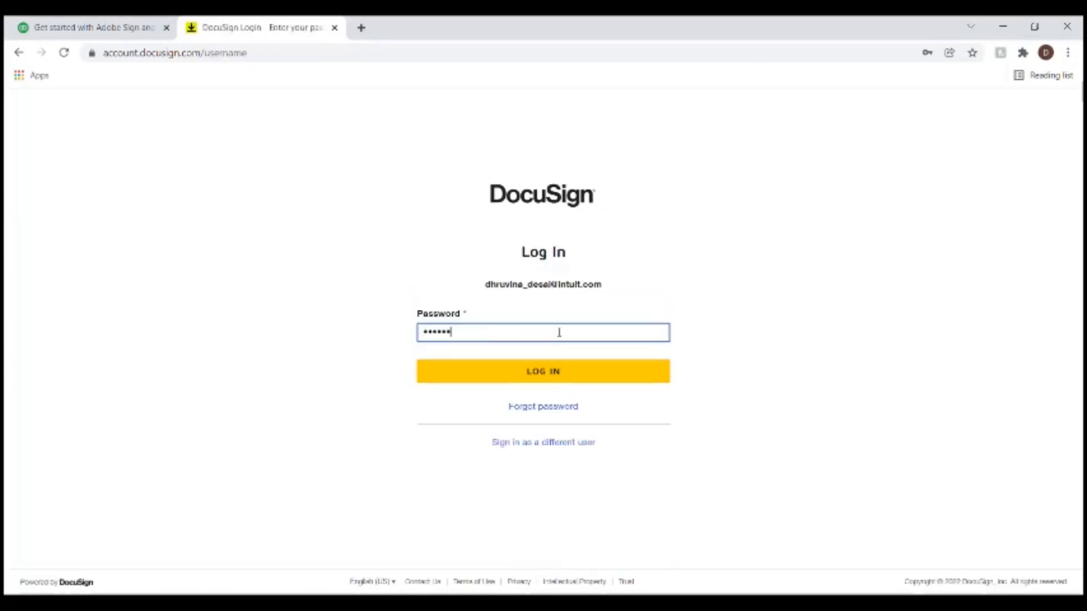
pyautogui.write('******')
pyautogui.press('Return')
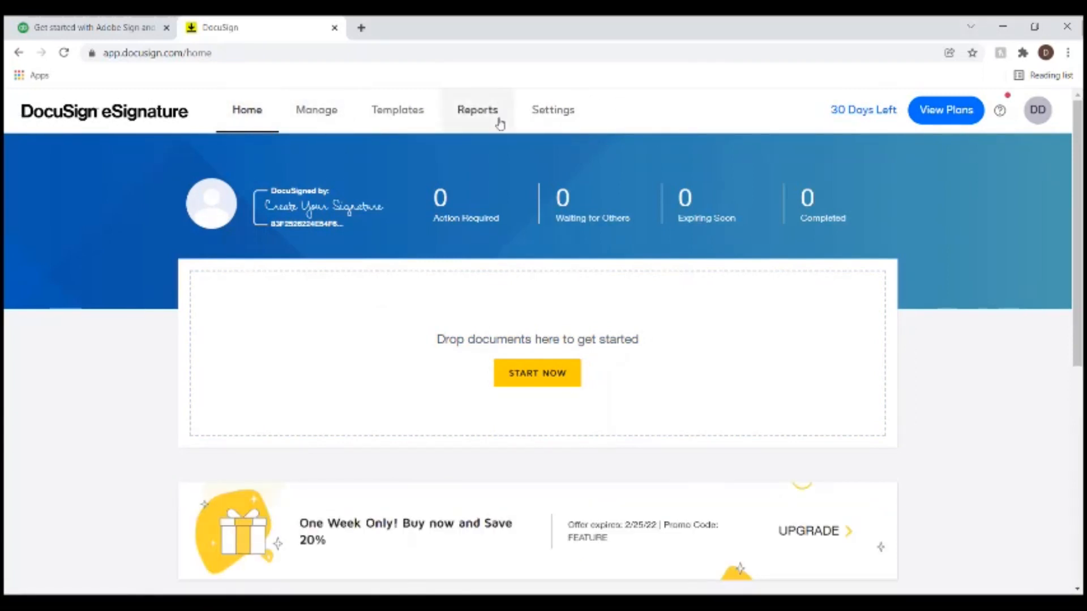
# - Go to DocuSign Settings, open Signing Settings and scroll to Document Formatting
pyautogui.click(558, 110)
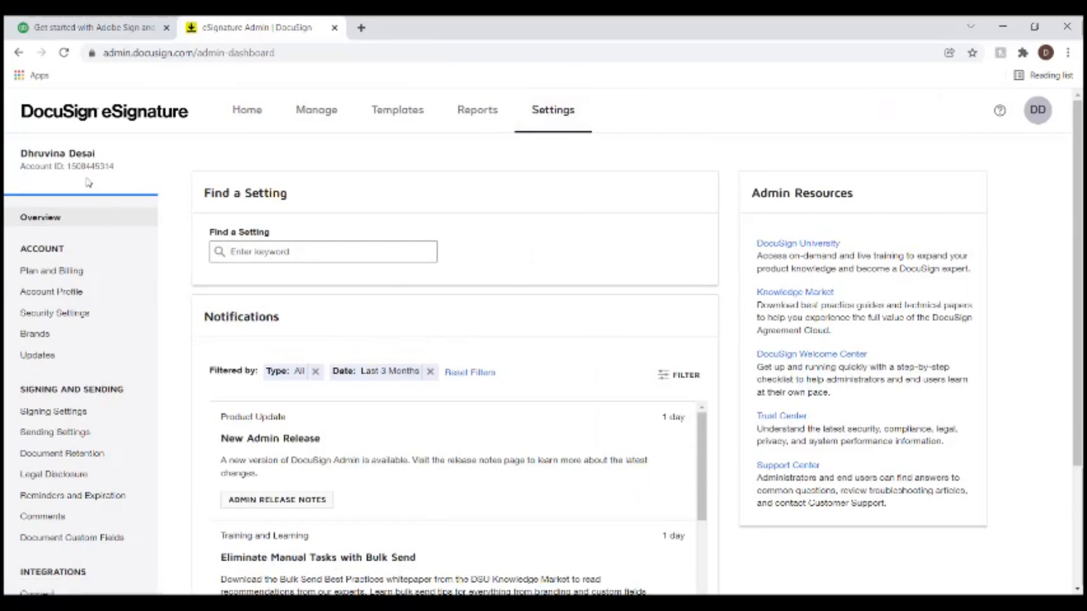
pyautogui.scroll(-1, 138, 336)
pyautogui.scroll(-2, 139, 336)
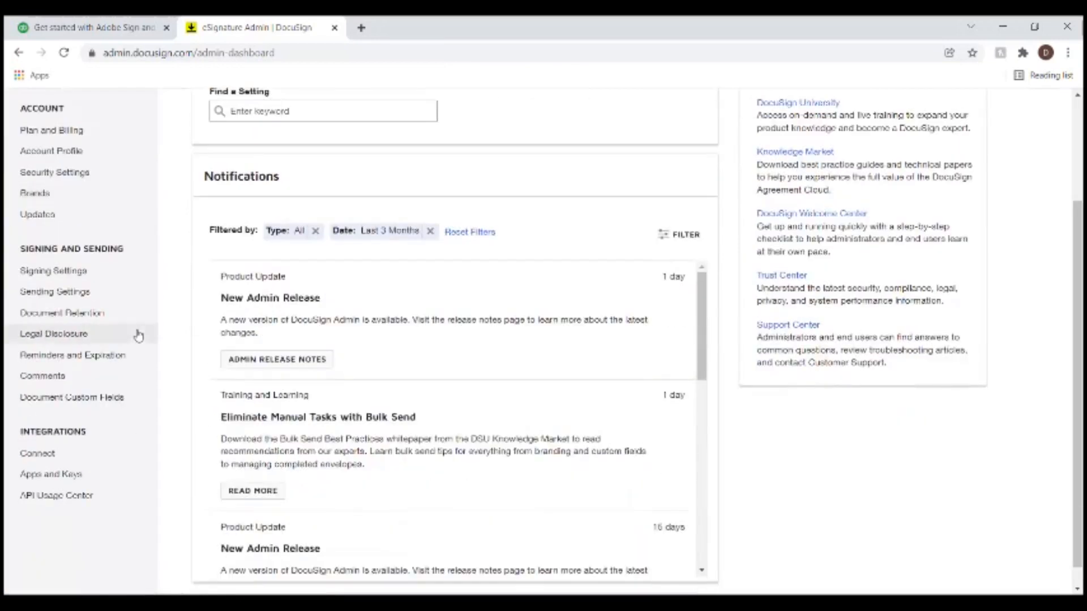
pyautogui.click(63, 277)
pyautogui.scroll(-1, 317, 323)
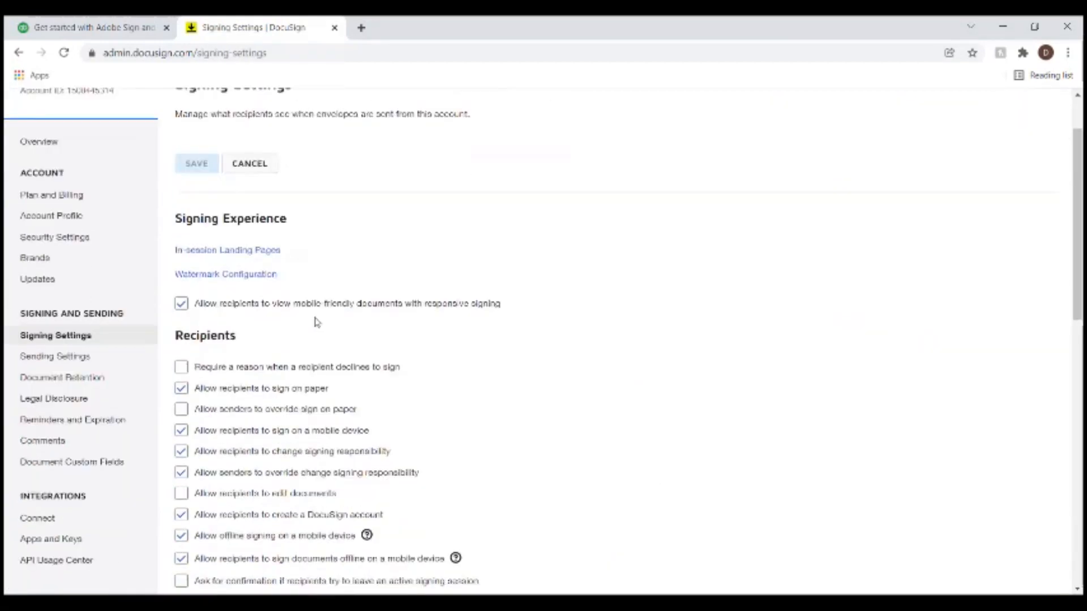
pyautogui.scroll(-7, 317, 322)
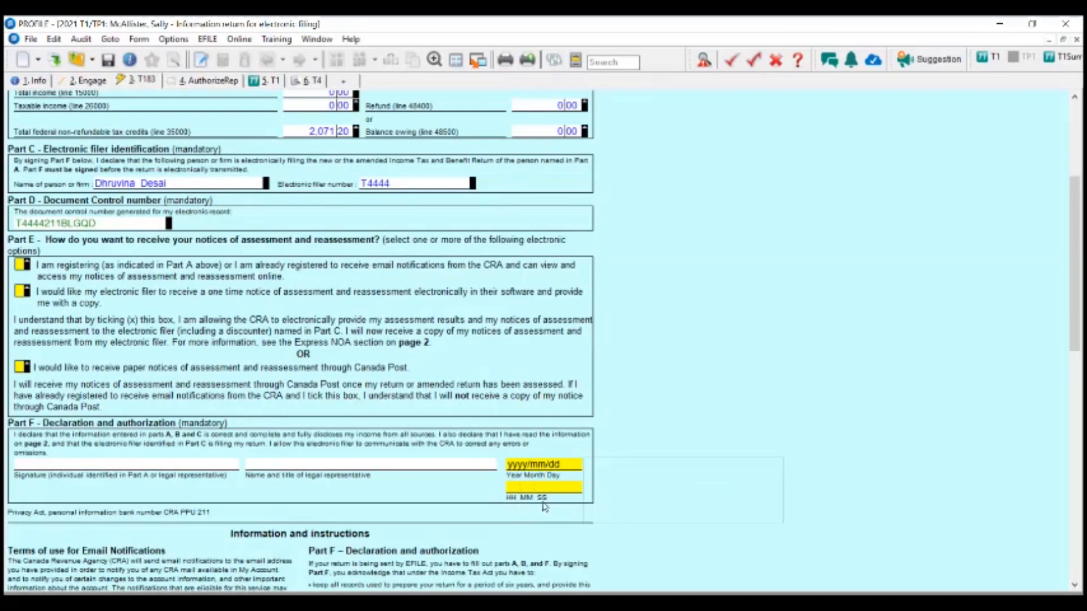
# - Keep Current Date Format 2022/01/18 and Current Time Format 14:59:15, then minimise Chrome
pyautogui.click(1010, 25)
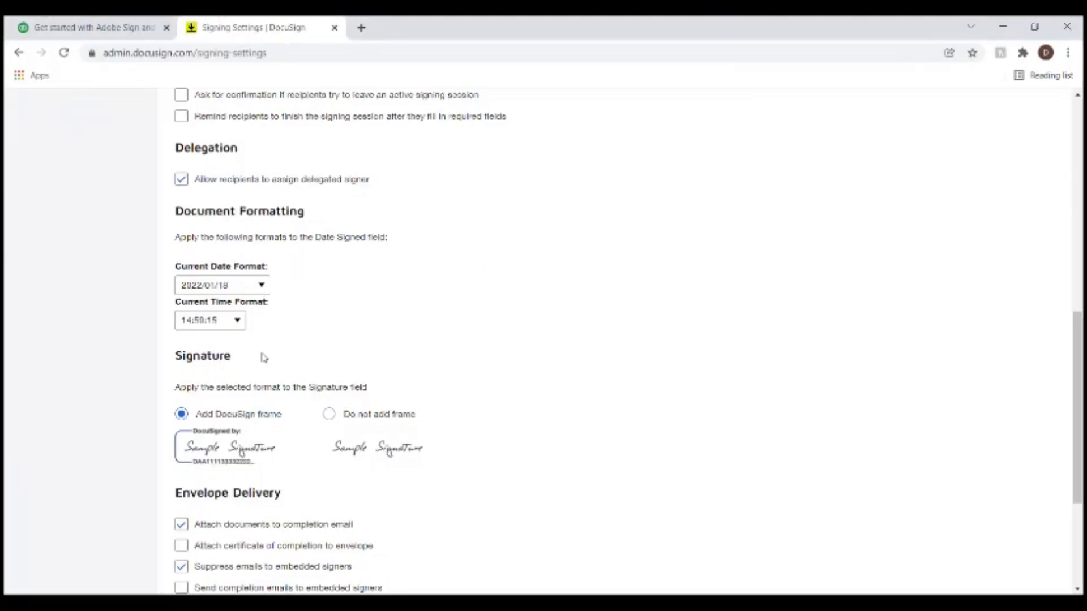
pyautogui.click(263, 286)
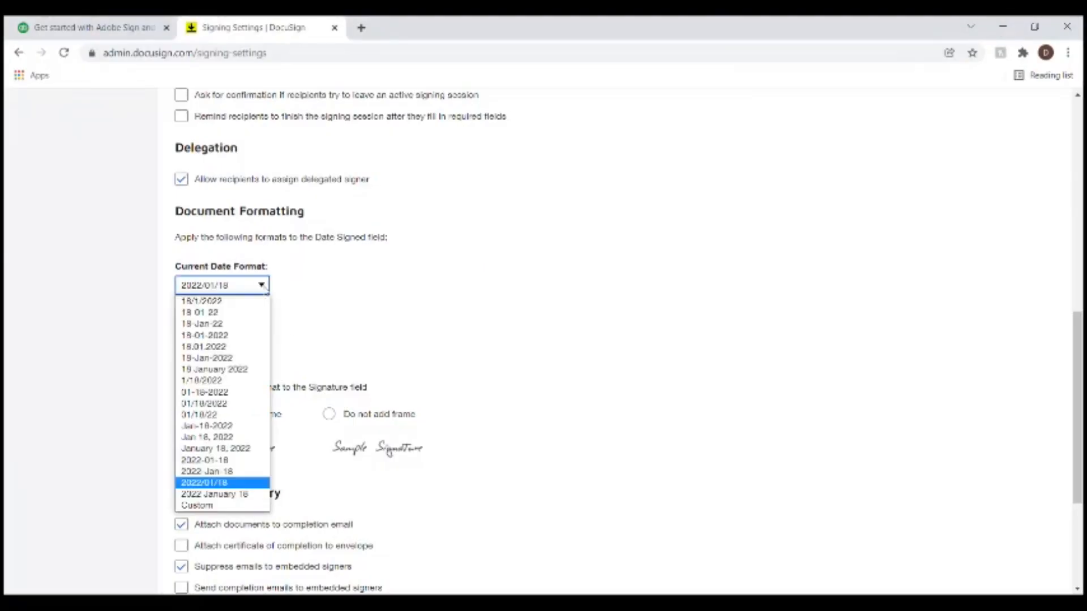
pyautogui.click(207, 487)
pyautogui.click(227, 323)
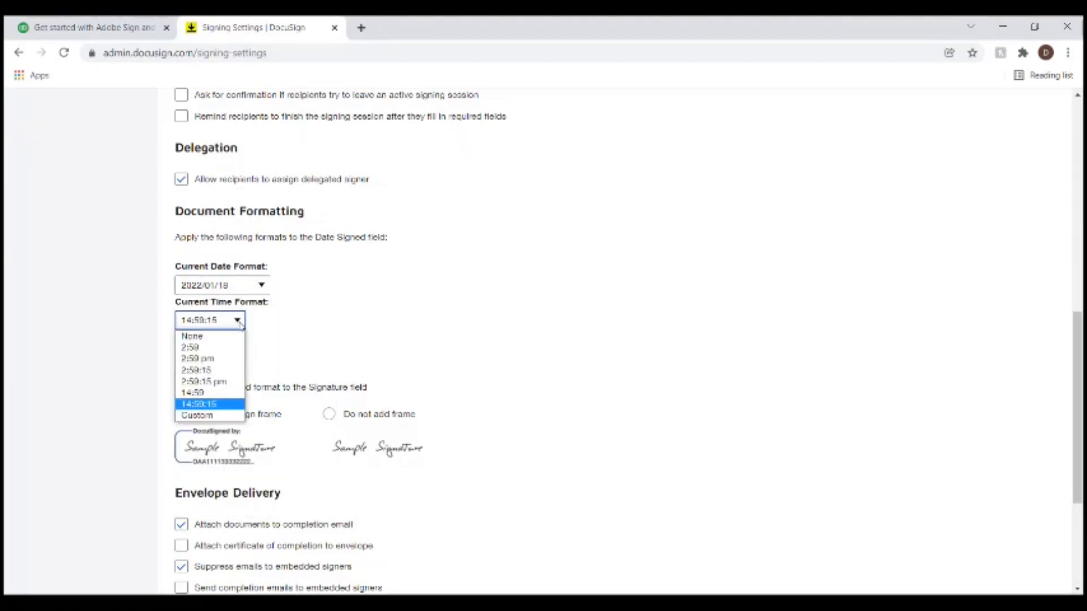
pyautogui.click(216, 406)
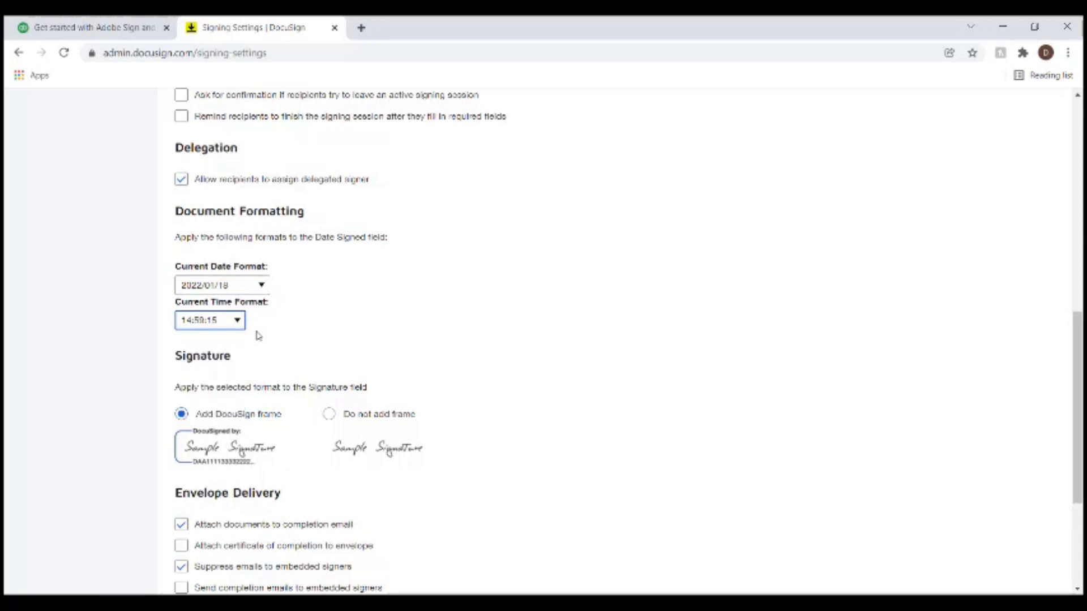
pyautogui.scroll(4, 255, 335)
pyautogui.scroll(5, 249, 371)
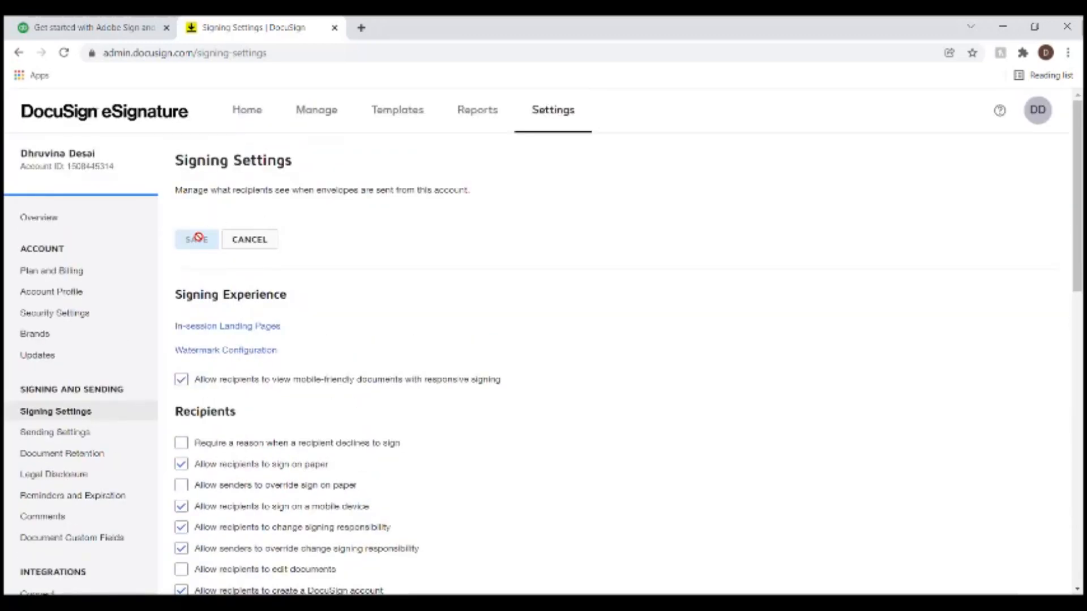
pyautogui.scroll(-8, 371, 338)
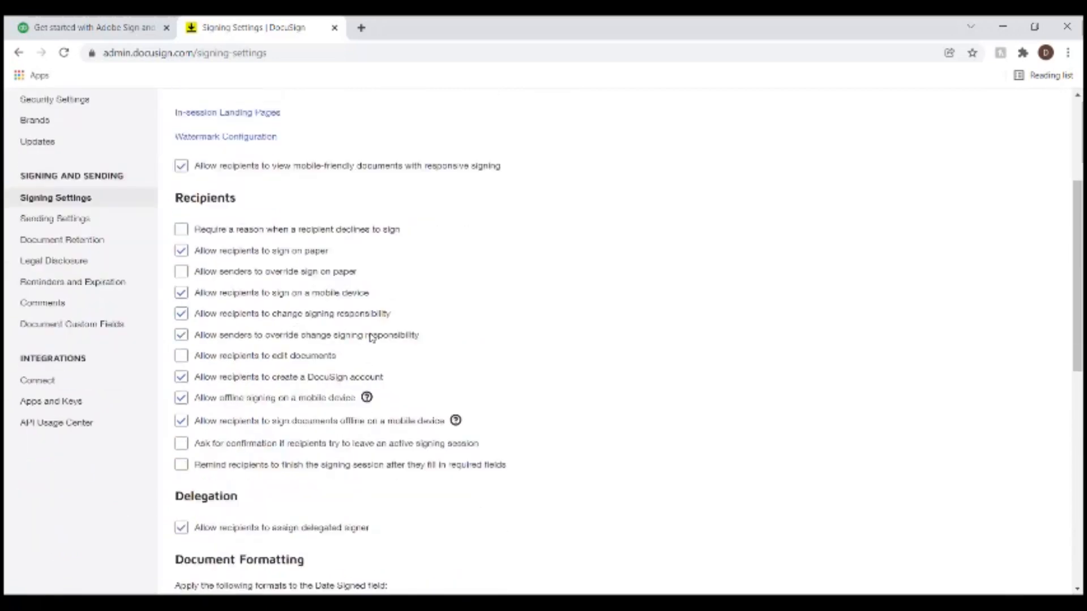
pyautogui.scroll(8, 372, 338)
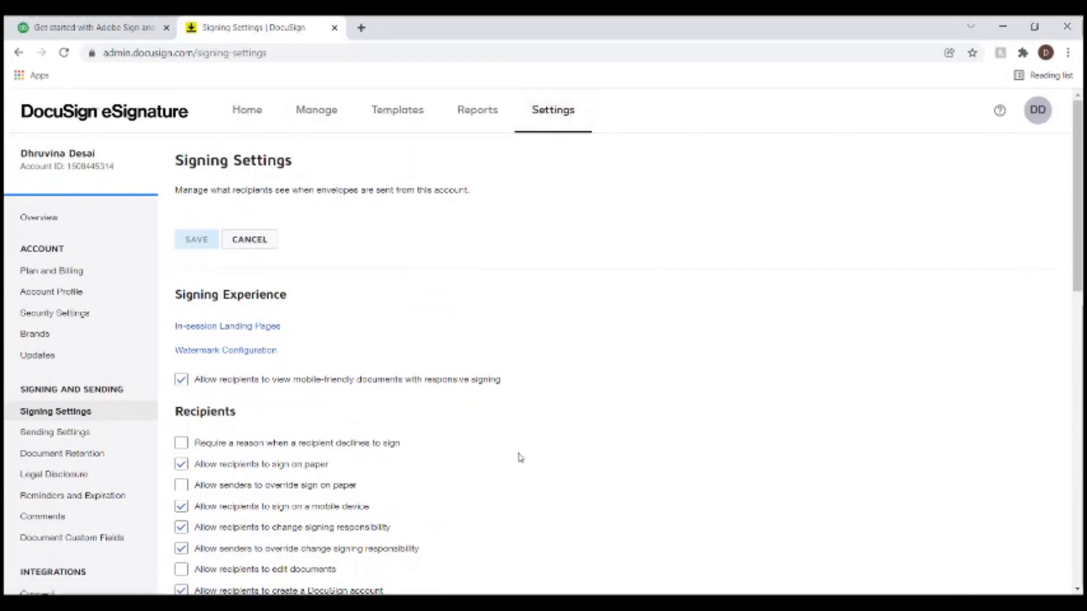
pyautogui.click(1003, 27)
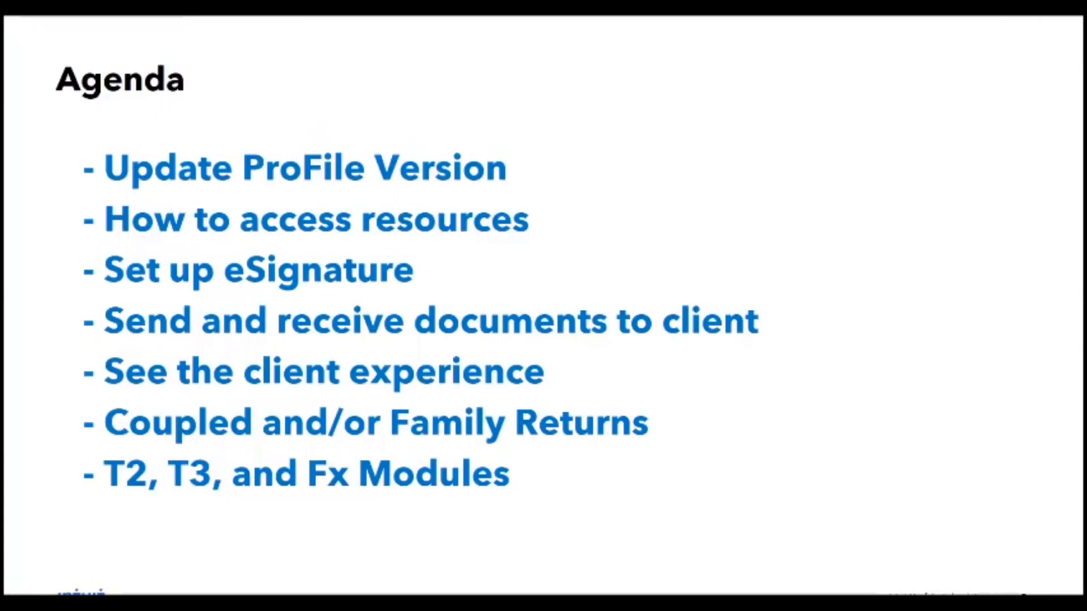
# - Switch from the slideshow back to ProFile and scroll the T183 form to its top
pyautogui.hotkey('alt', 'Tab')
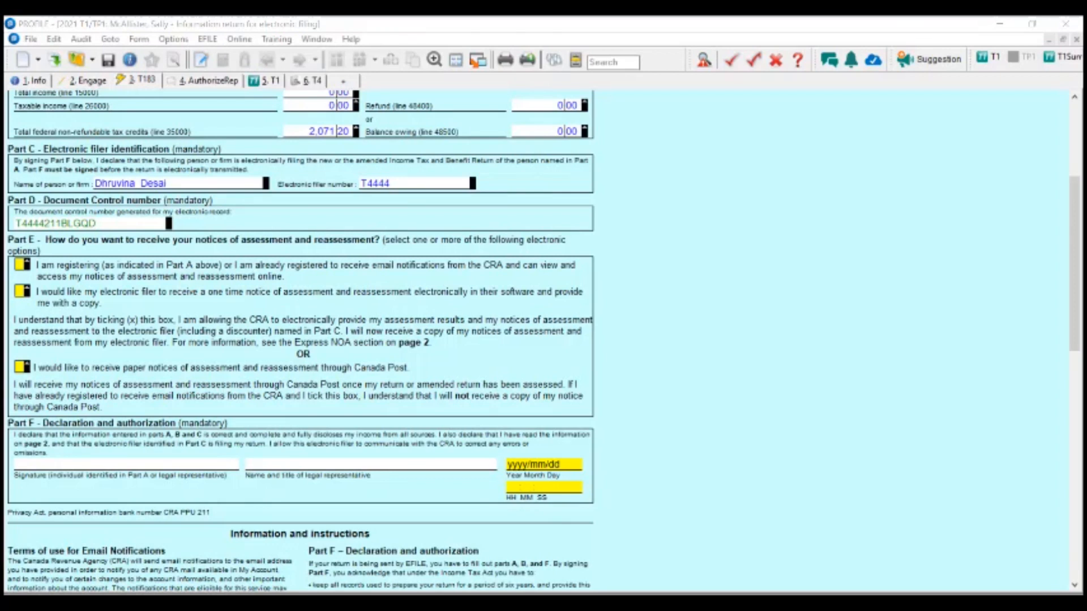
pyautogui.scroll(3, 447, 269)
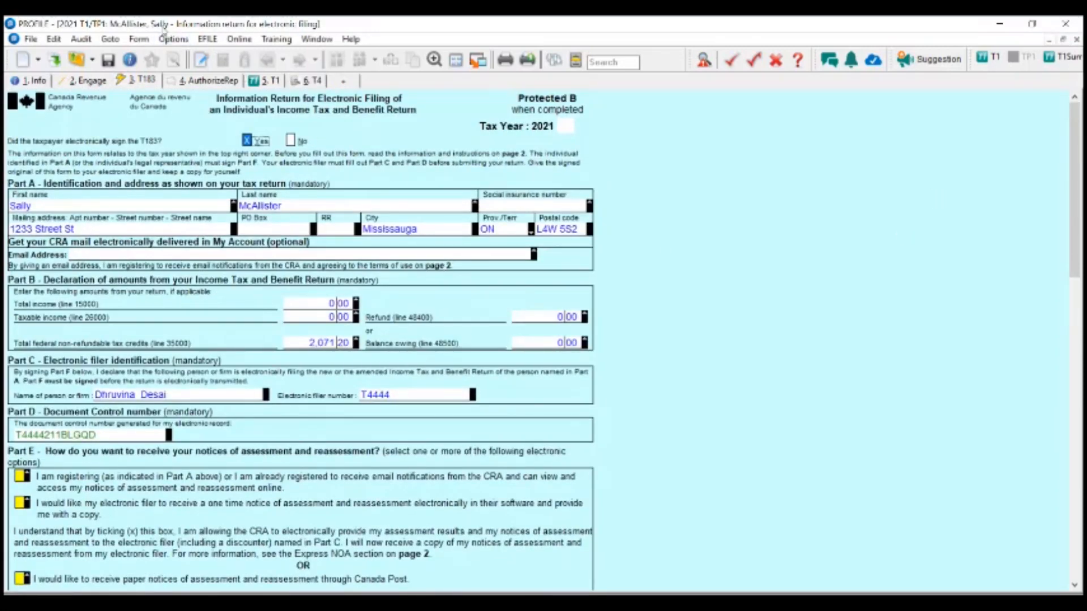
# - On the 1. Info personal information form, fill in the taxpayer's email address field
pyautogui.click(33, 81)
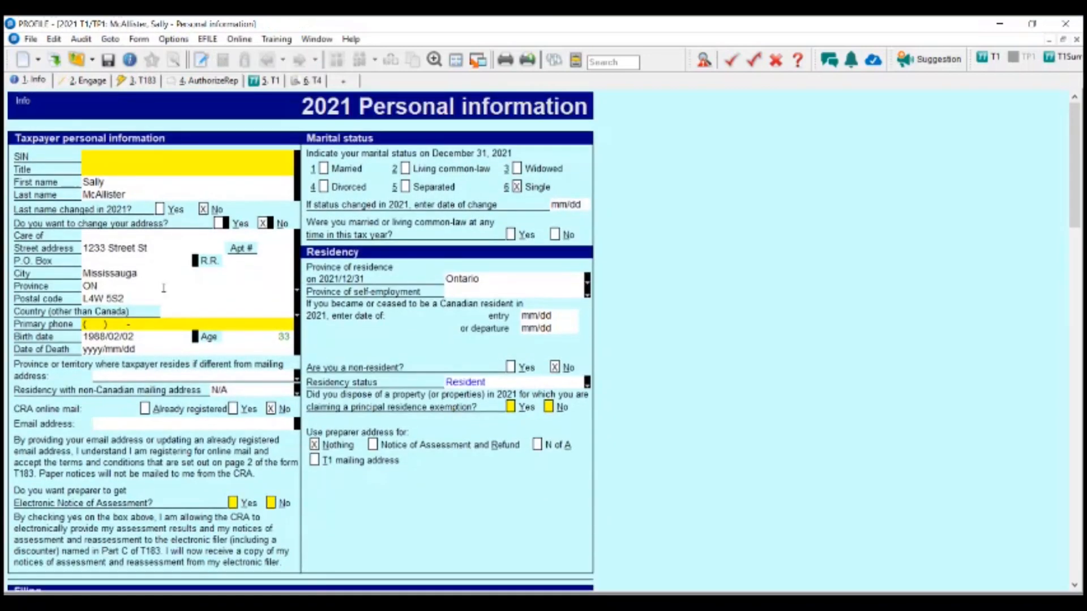
pyautogui.scroll(-1, 163, 288)
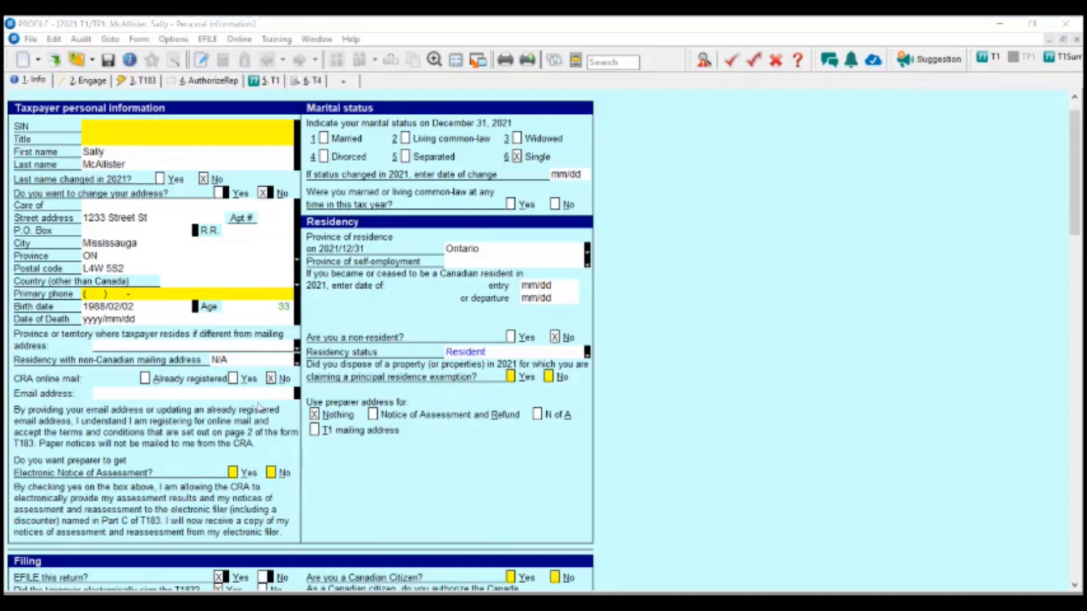
pyautogui.click(116, 395)
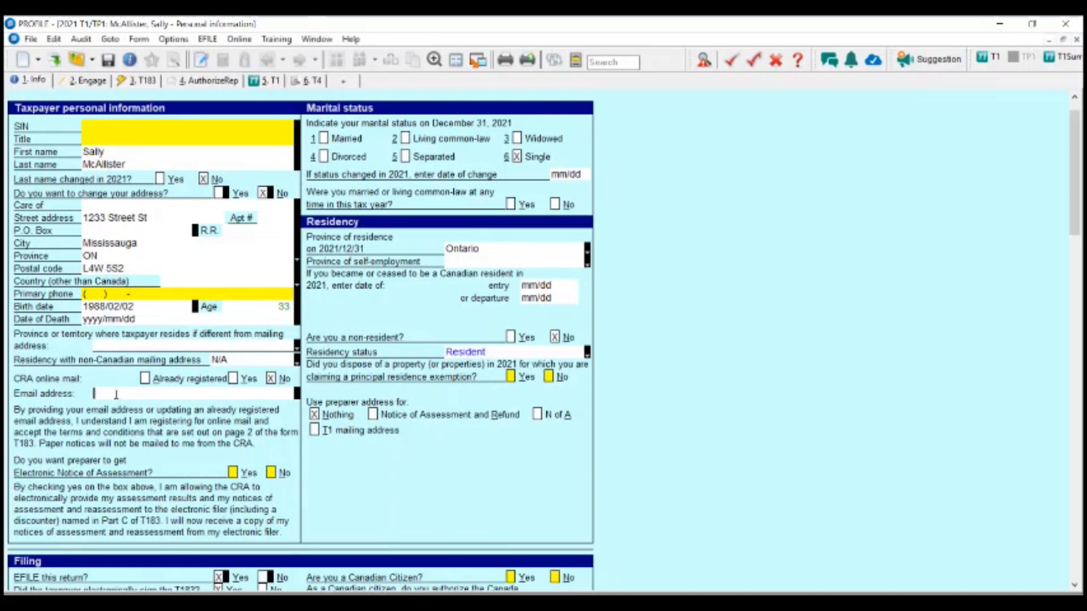
pyautogui.click(30, 40)
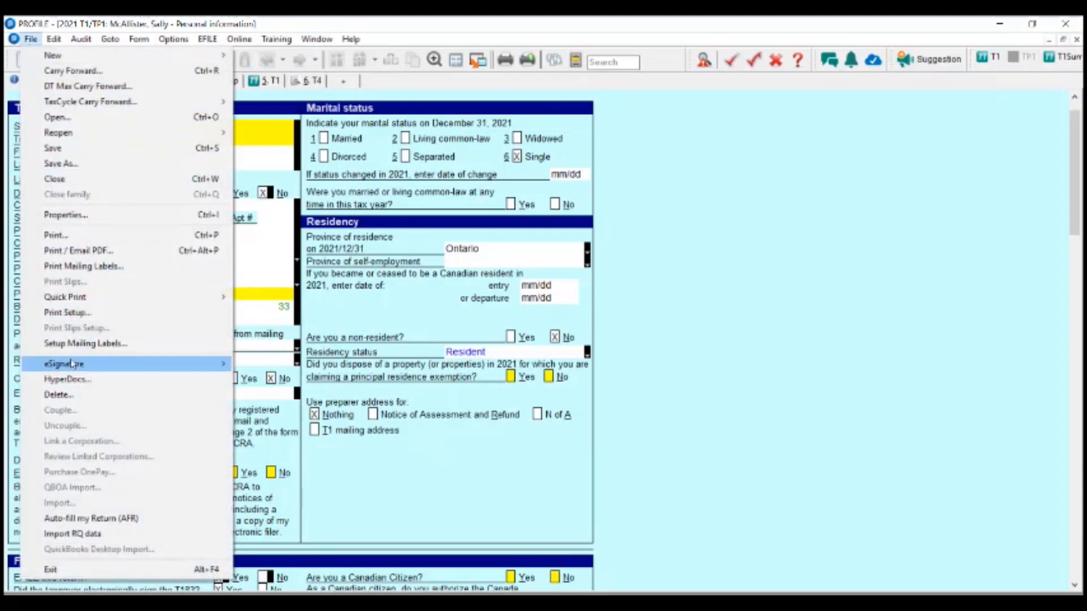
# - Start a DocuSign Collect Signature request, then cancel it because it has no recipient email
pyautogui.moveTo(70, 364)
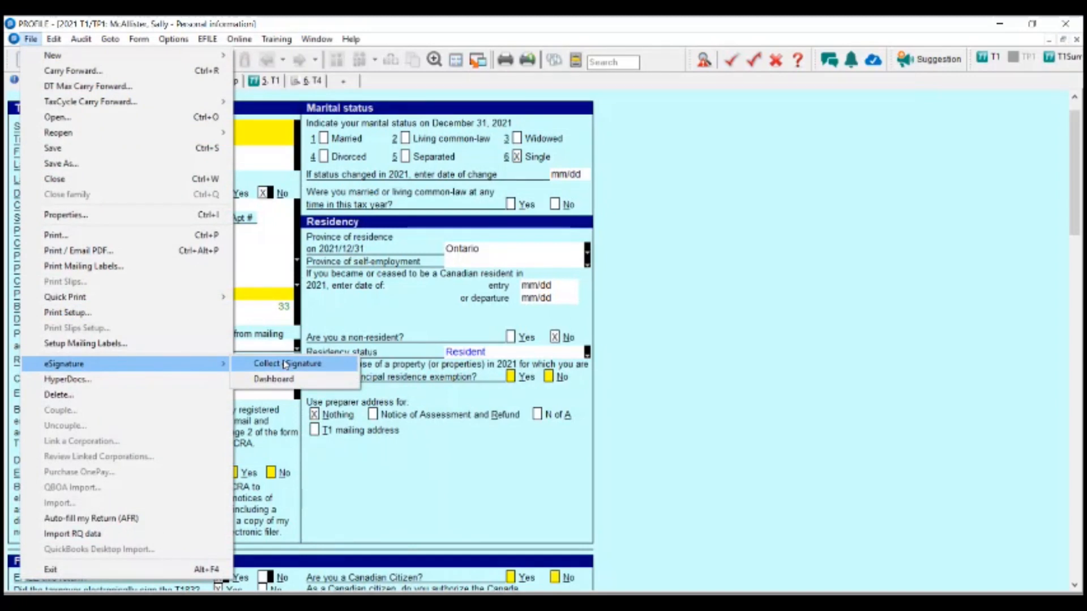
pyautogui.click(286, 364)
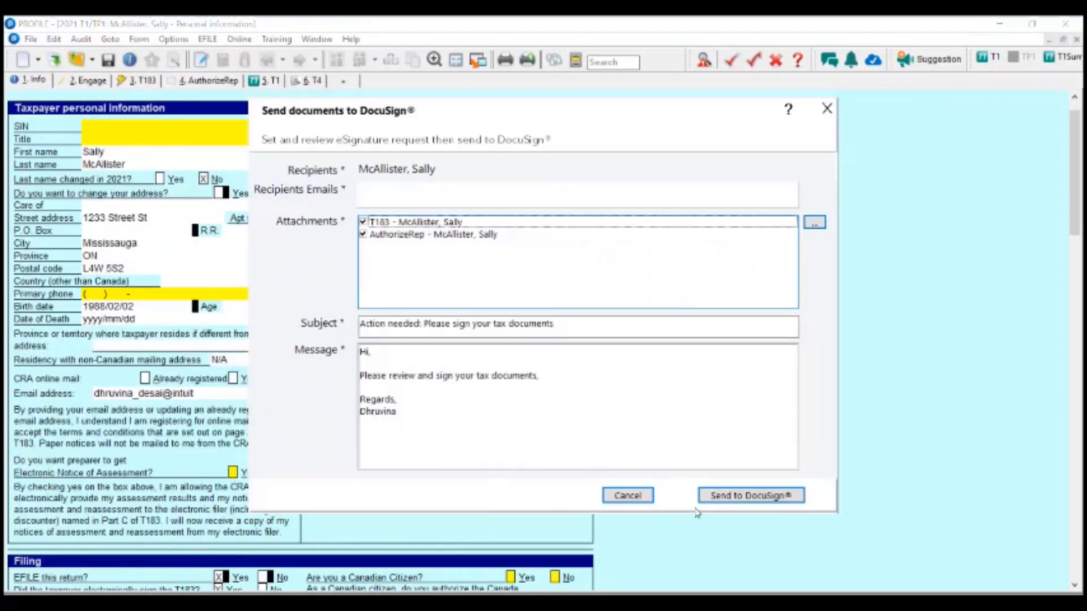
pyautogui.click(624, 498)
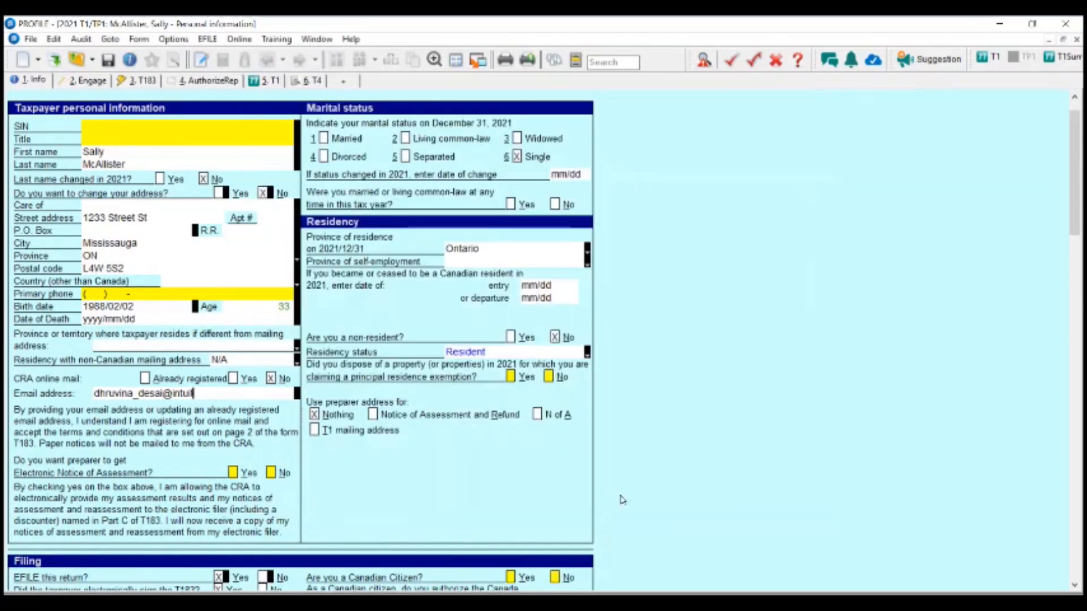
# - Commit the entered email on the form and reopen File > eSignature > Collect eSignature
pyautogui.click(165, 343)
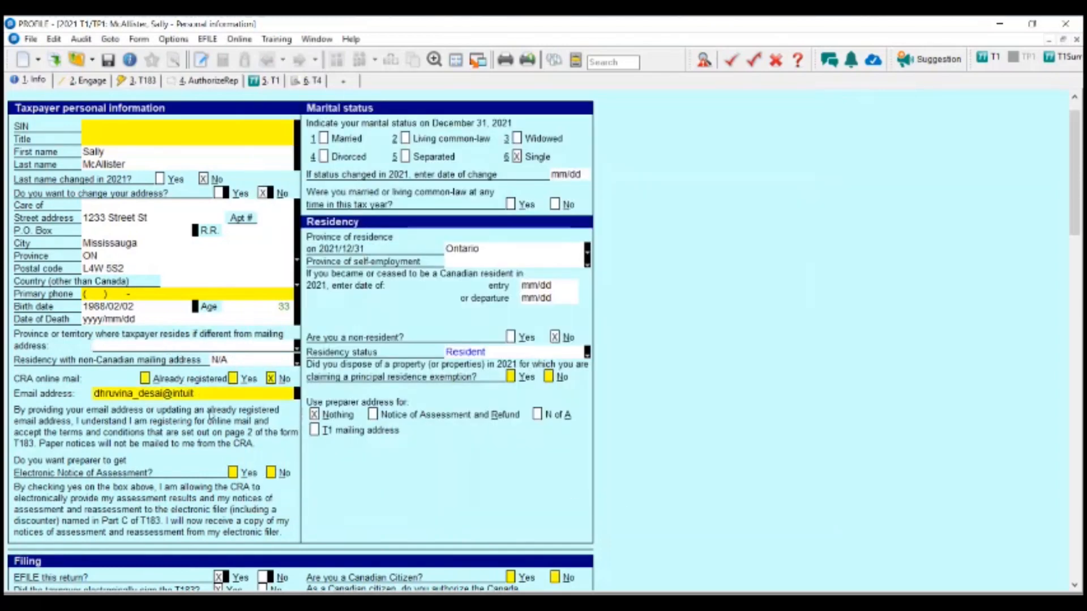
pyautogui.click(216, 395)
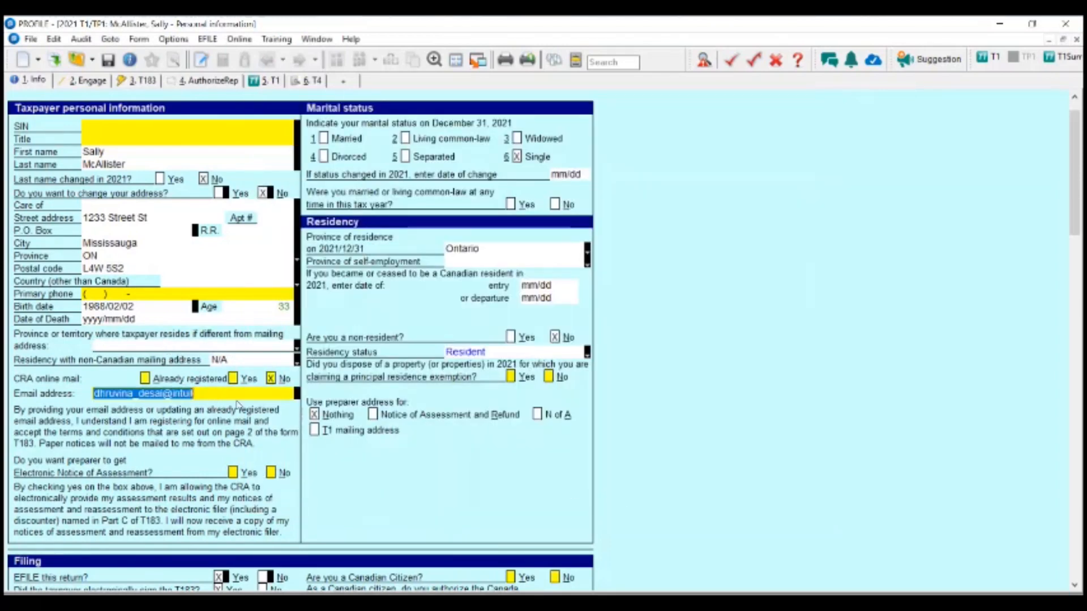
pyautogui.click(29, 39)
pyautogui.moveTo(102, 365)
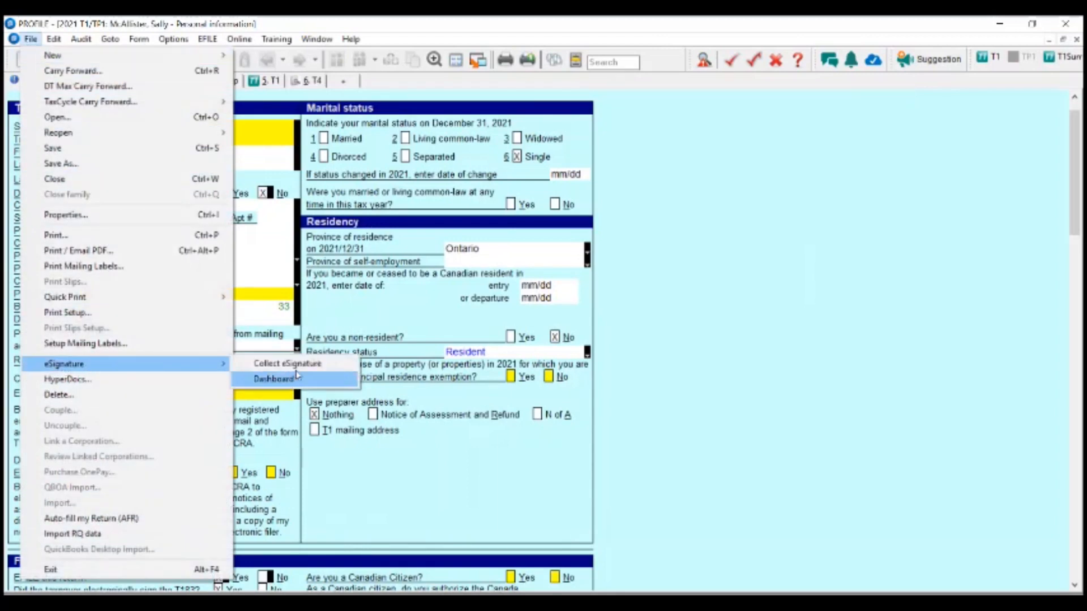
pyautogui.click(289, 363)
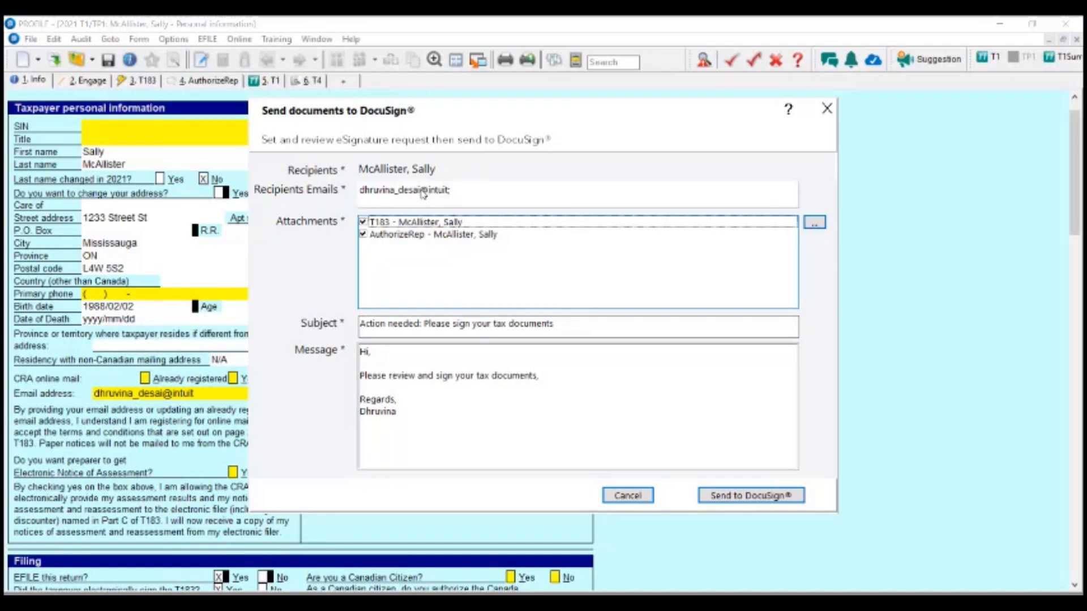
# - Complete the recipient's email by appending '.com' in Edit Recipients and update it
pyautogui.click(469, 196)
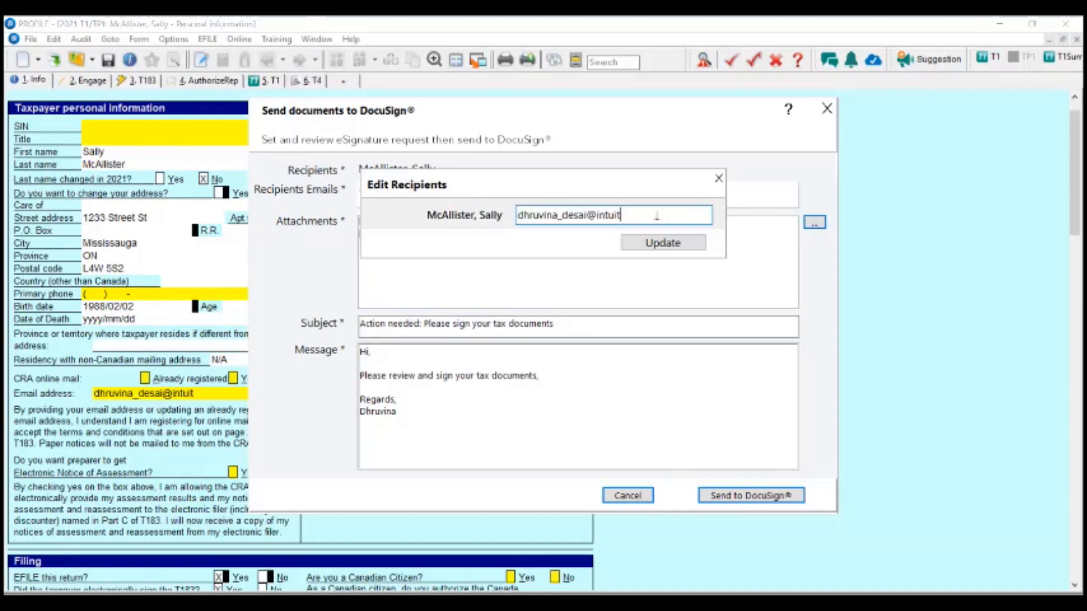
pyautogui.press('End')
pyautogui.write('.com')
pyautogui.click(655, 247)
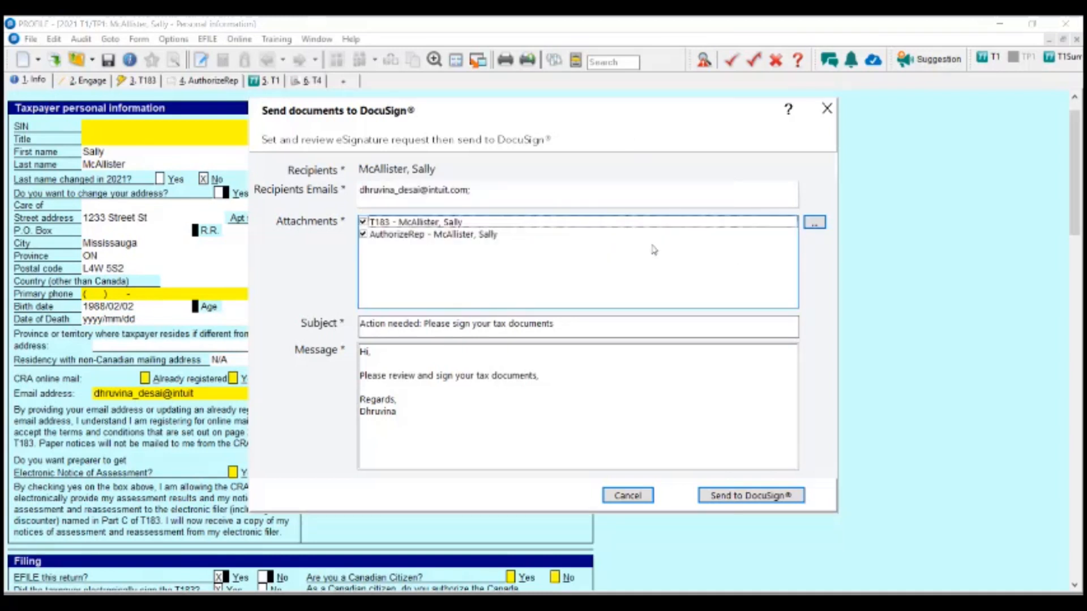
pyautogui.click(577, 397)
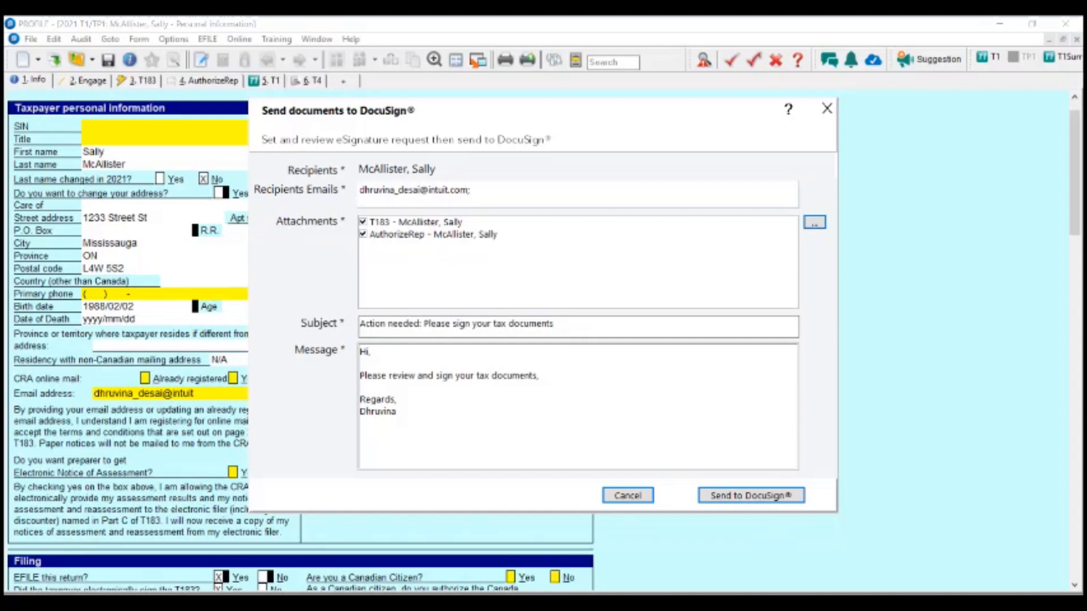
# - Attach the client's engagement letter PDF from the Desktop alongside the T183 and AuthorizeRep documents
pyautogui.click(815, 224)
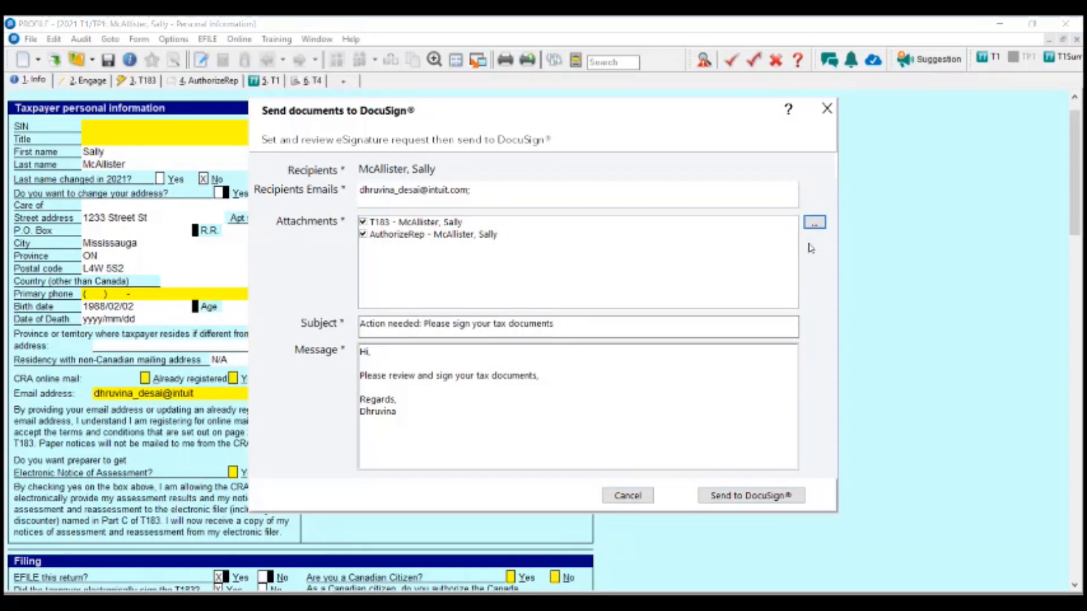
pyautogui.click(817, 226)
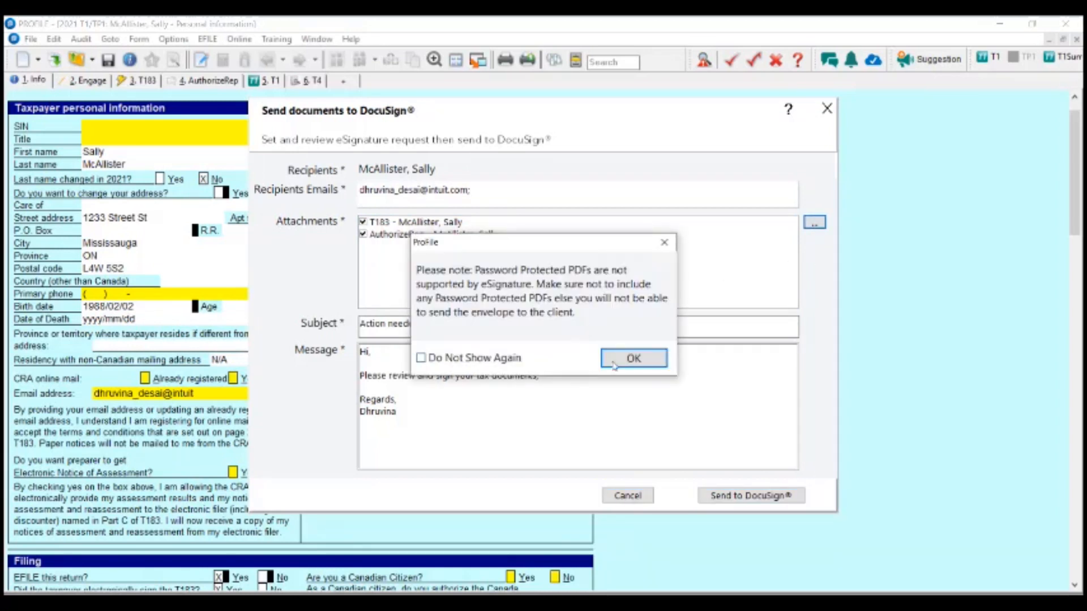
pyautogui.click(633, 359)
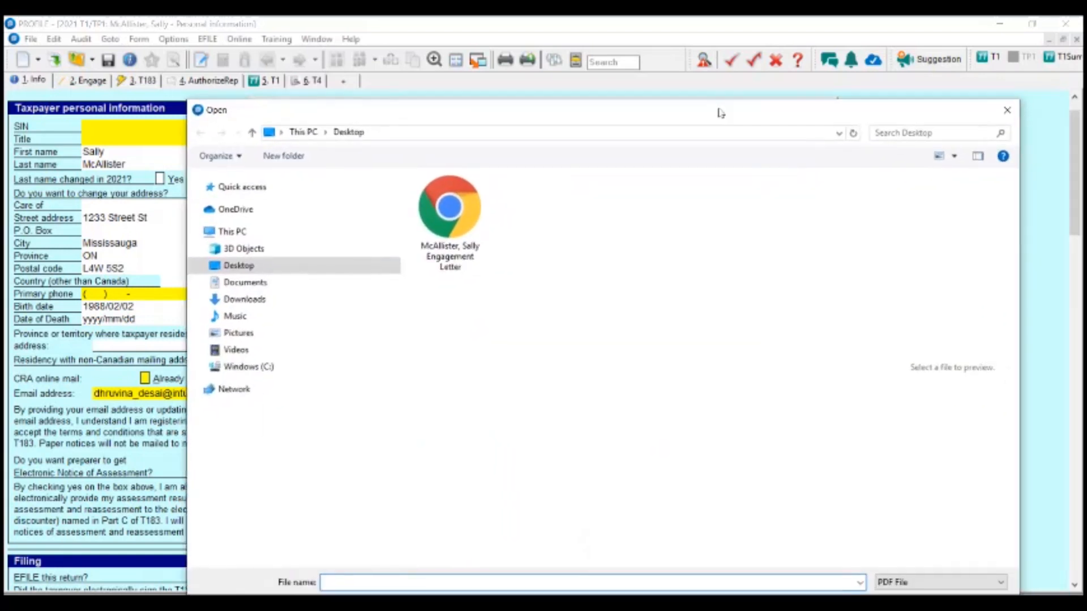
pyautogui.click(415, 181)
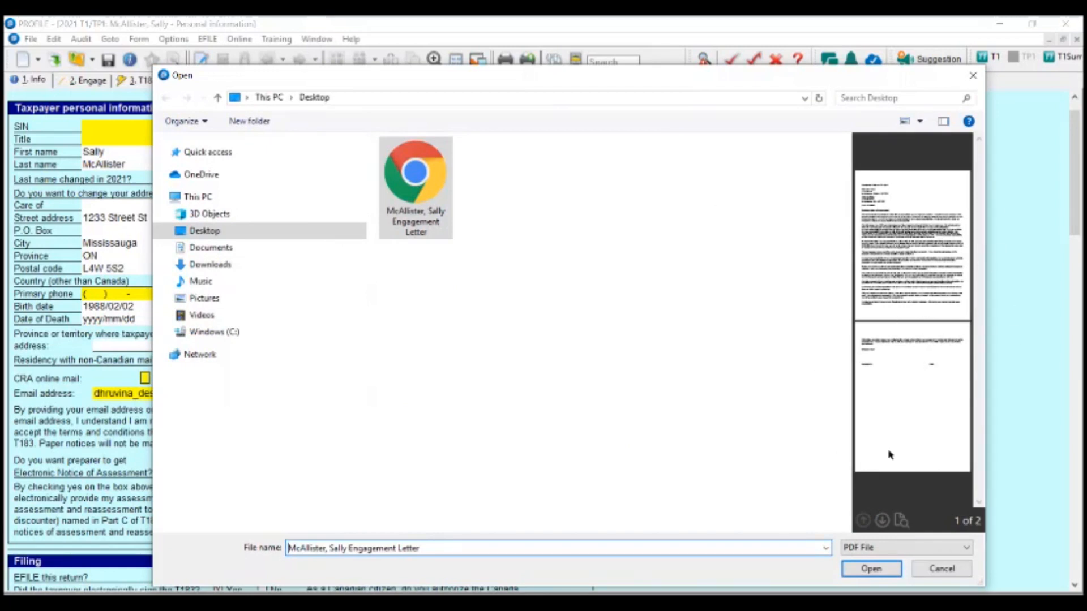
pyautogui.click(880, 571)
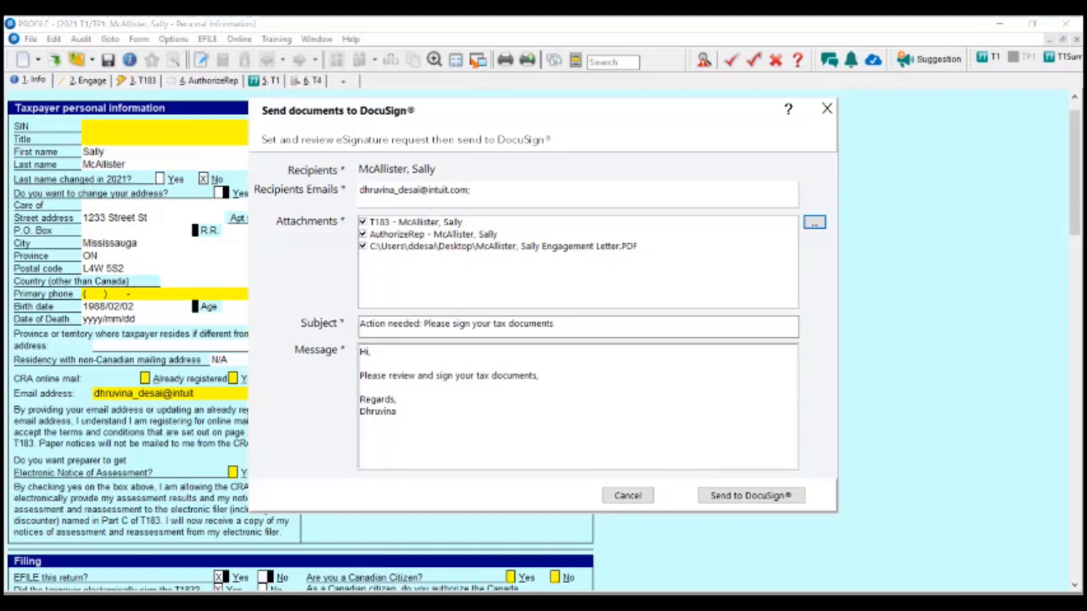
# - Append 'for TY21' to the subject, add a contact phone number under the sign-off, and send to DocuSign
pyautogui.click(639, 333)
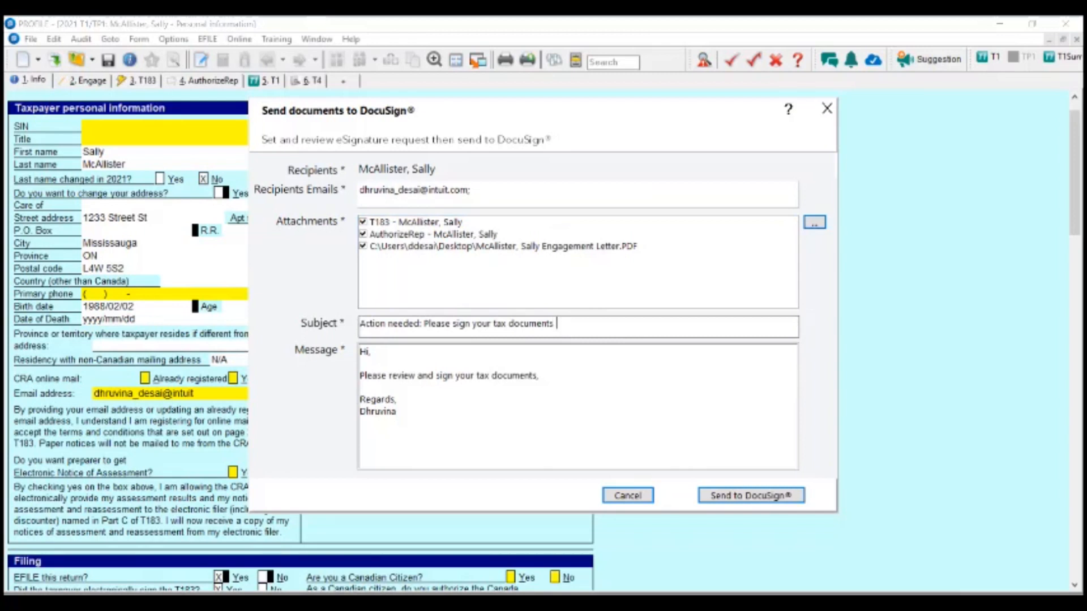
pyautogui.write('for TY21')
pyautogui.click(449, 374)
pyautogui.click(422, 411)
pyautogui.press('Return')
pyautogui.write('647 123 1234')
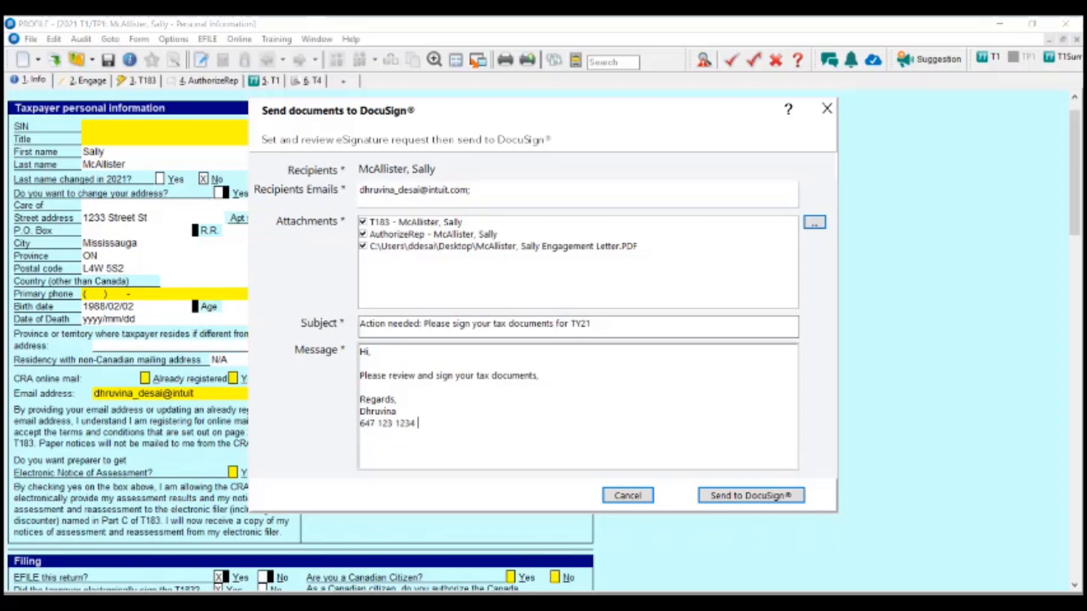
pyautogui.press('Return')
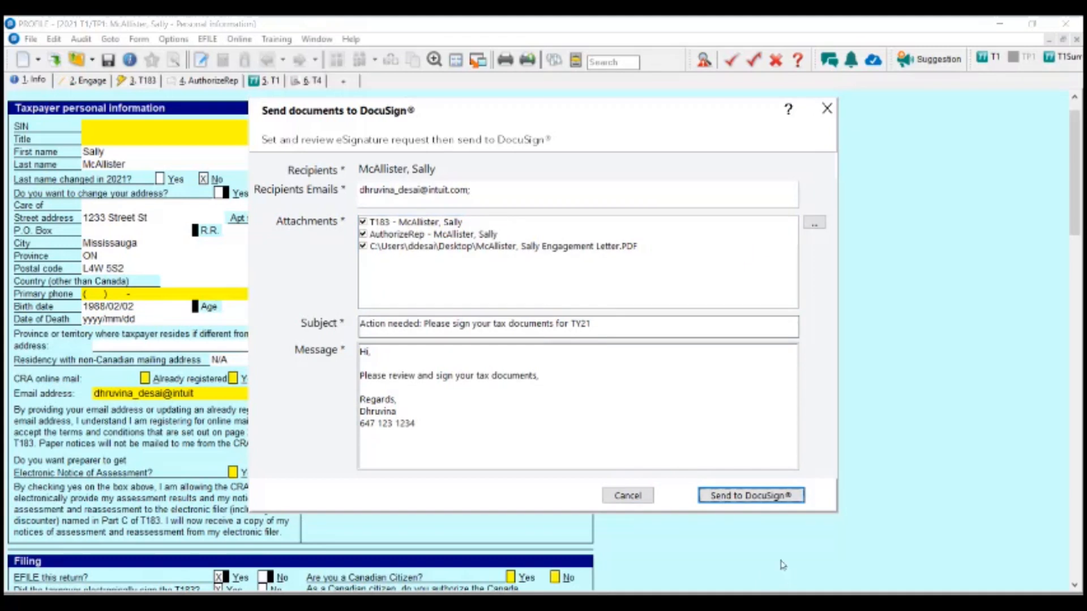
pyautogui.click(728, 498)
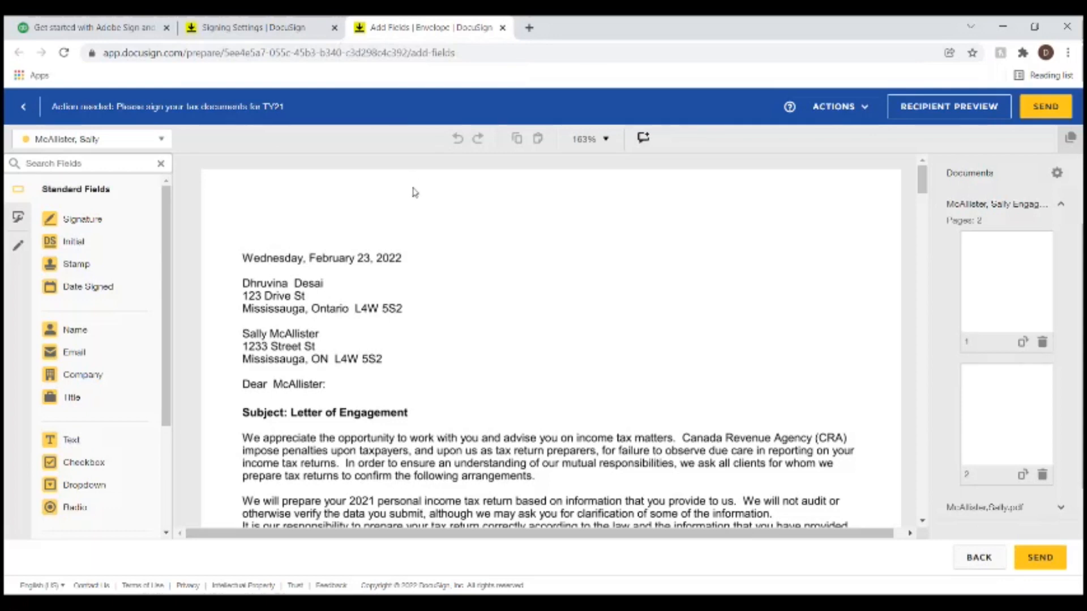
# - Scroll through the engagement letter to the Accepted by and Date lines on page 2
pyautogui.scroll(-1, 414, 192)
pyautogui.scroll(-1, 413, 193)
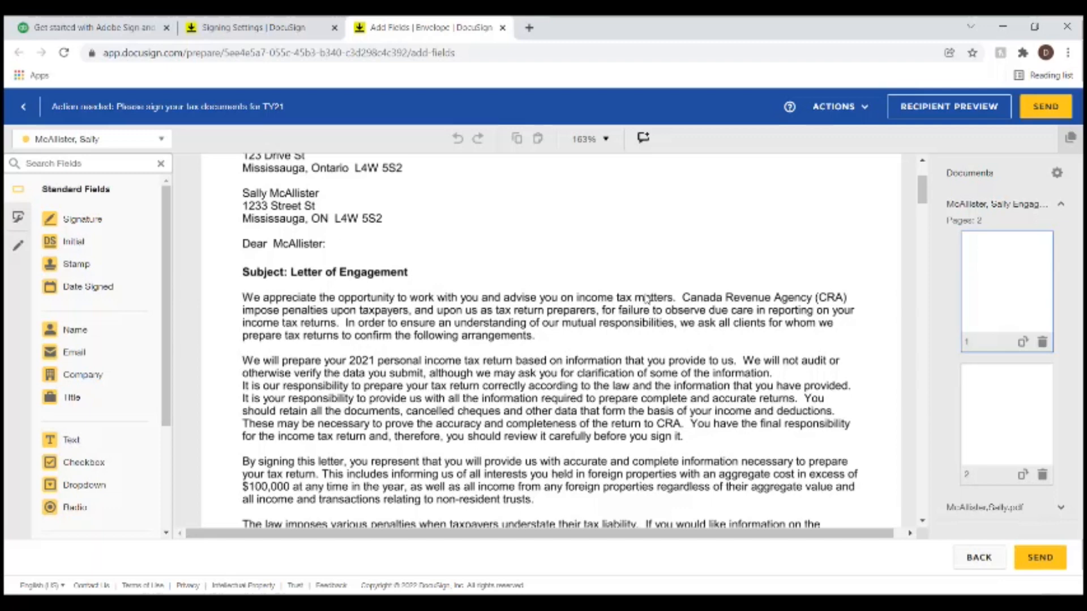
pyautogui.scroll(-6, 504, 264)
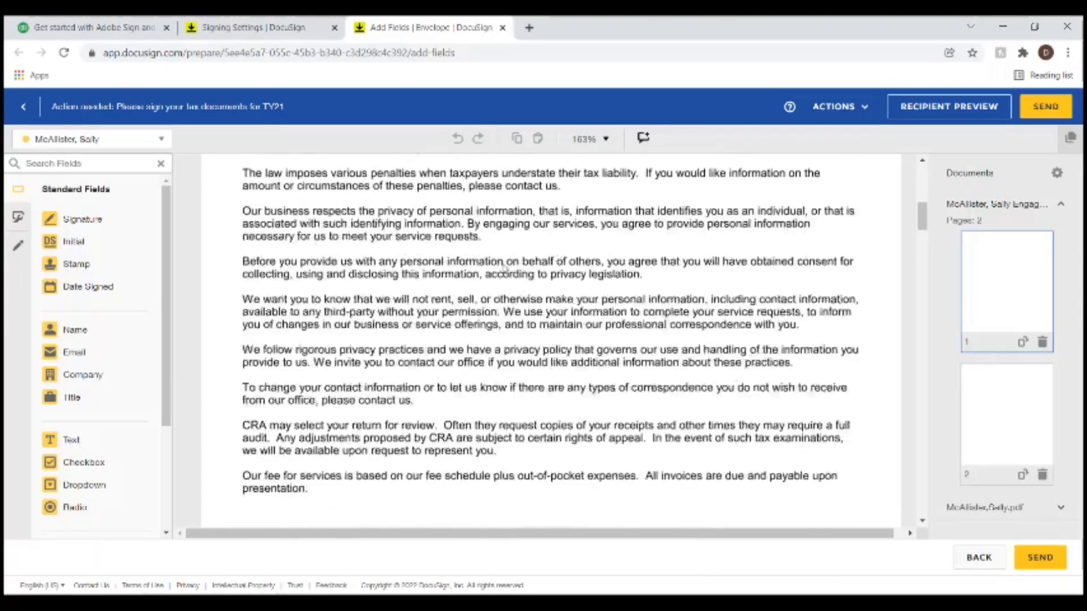
pyautogui.scroll(-10, 505, 266)
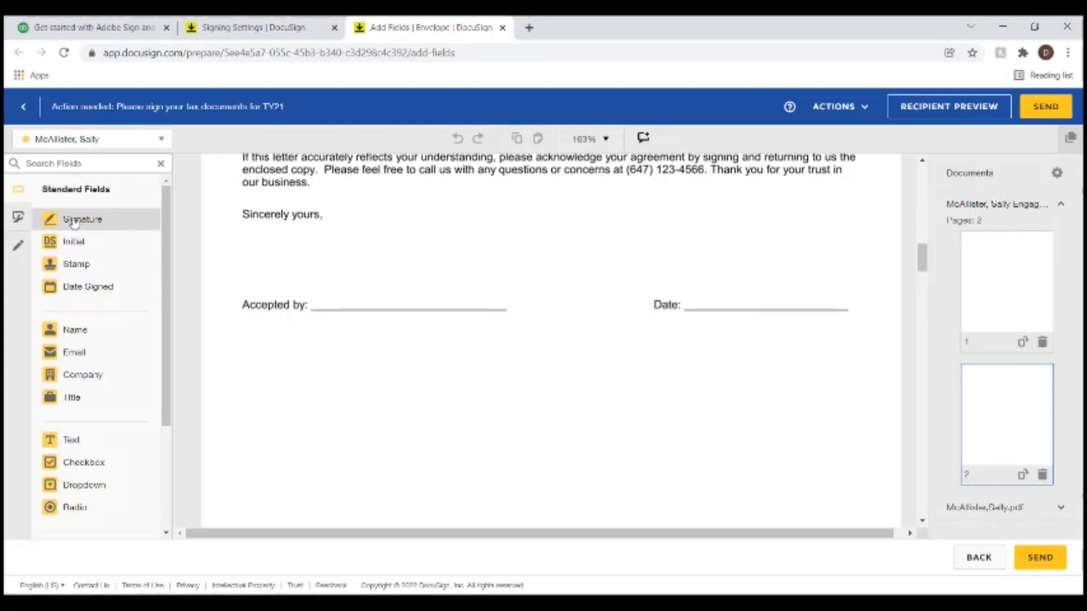
# - Add a Signature field on the Accepted by line and Date Signed on the Date line, then scroll to T183 Part F
pyautogui.moveTo(77, 224)
pyautogui.mouseDown()
pyautogui.moveTo(379, 303)
pyautogui.moveTo(317, 272)
pyautogui.mouseUp()
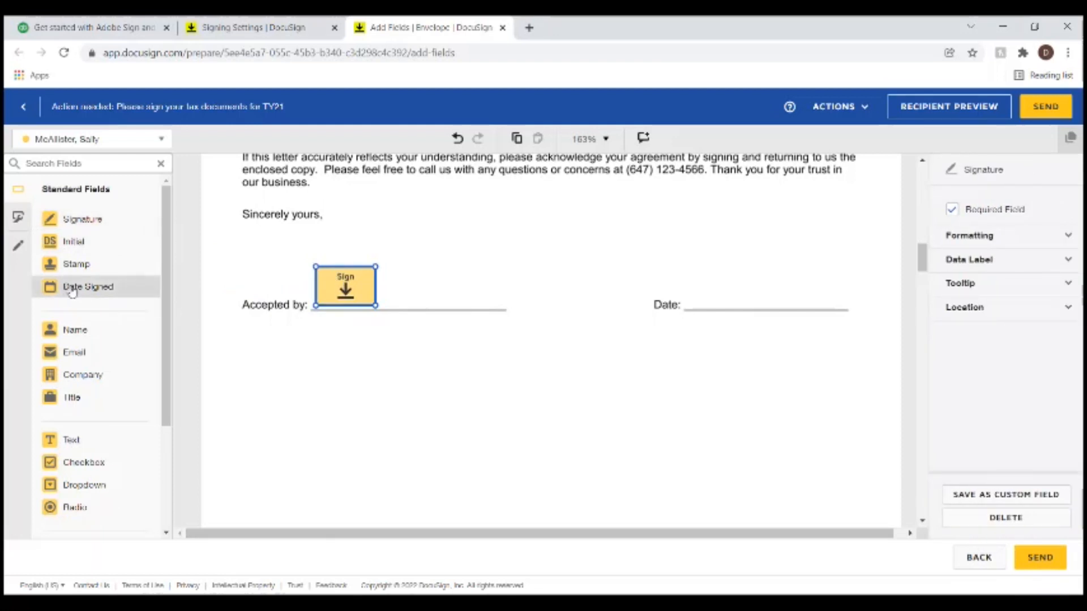
pyautogui.moveTo(71, 291); pyautogui.dragTo(689, 297)
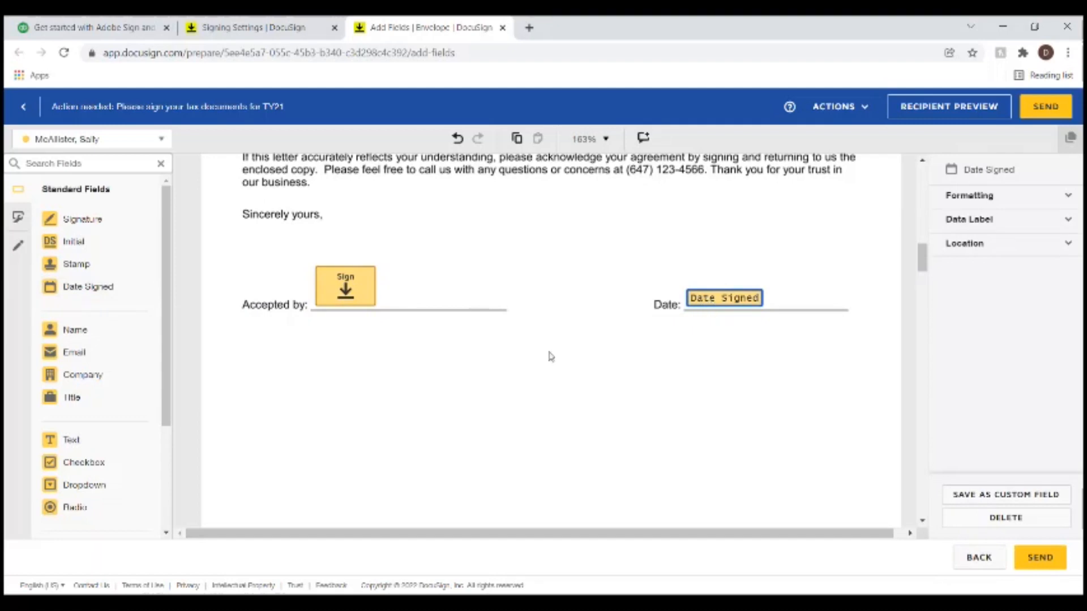
pyautogui.scroll(-5, 570, 381)
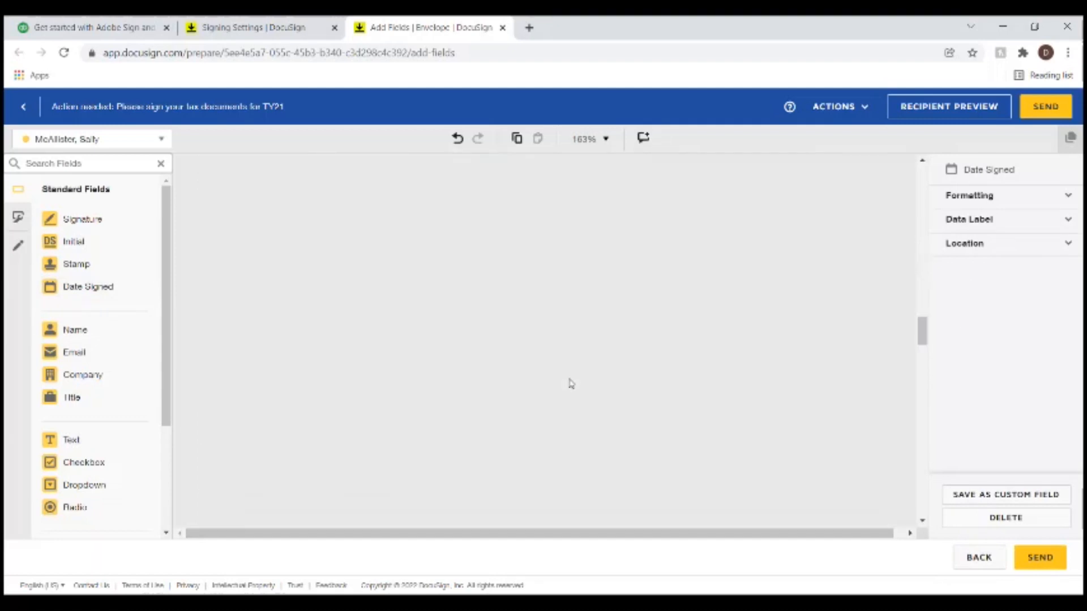
pyautogui.scroll(8, 570, 381)
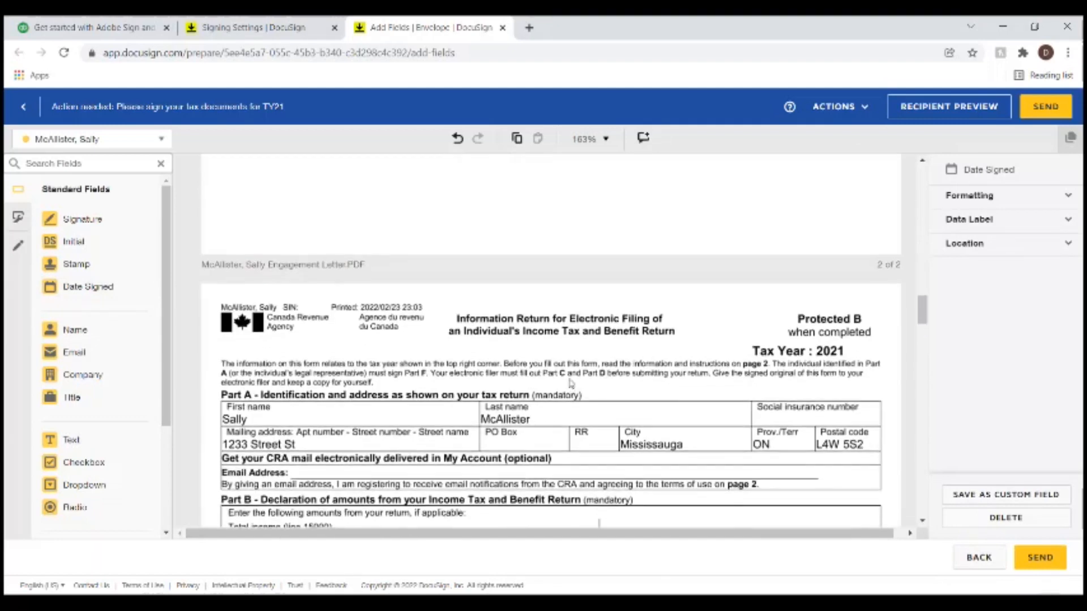
pyautogui.scroll(6, 571, 383)
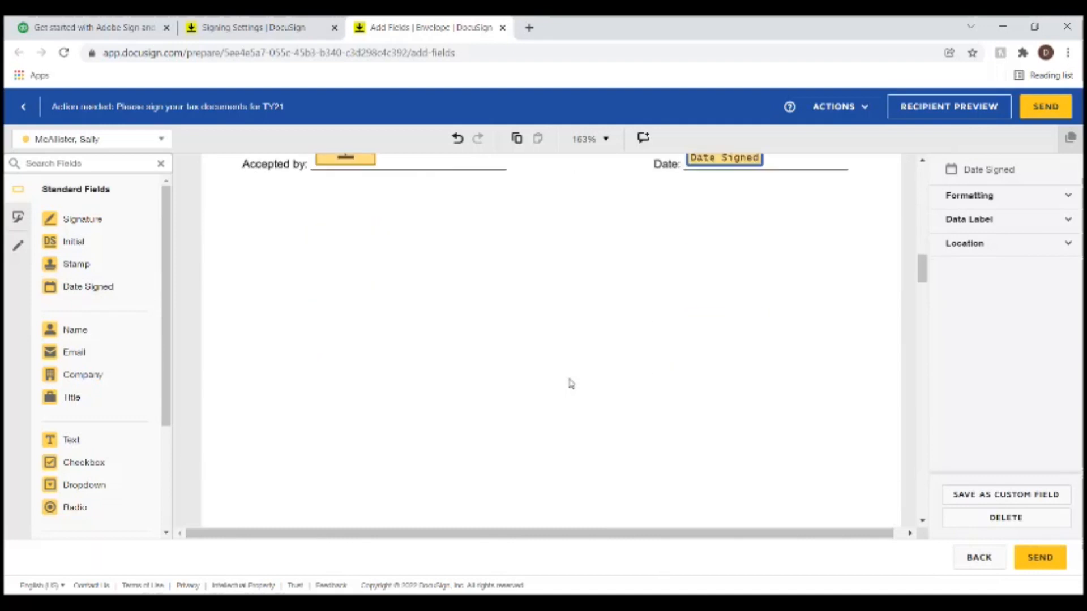
pyautogui.scroll(-10, 571, 383)
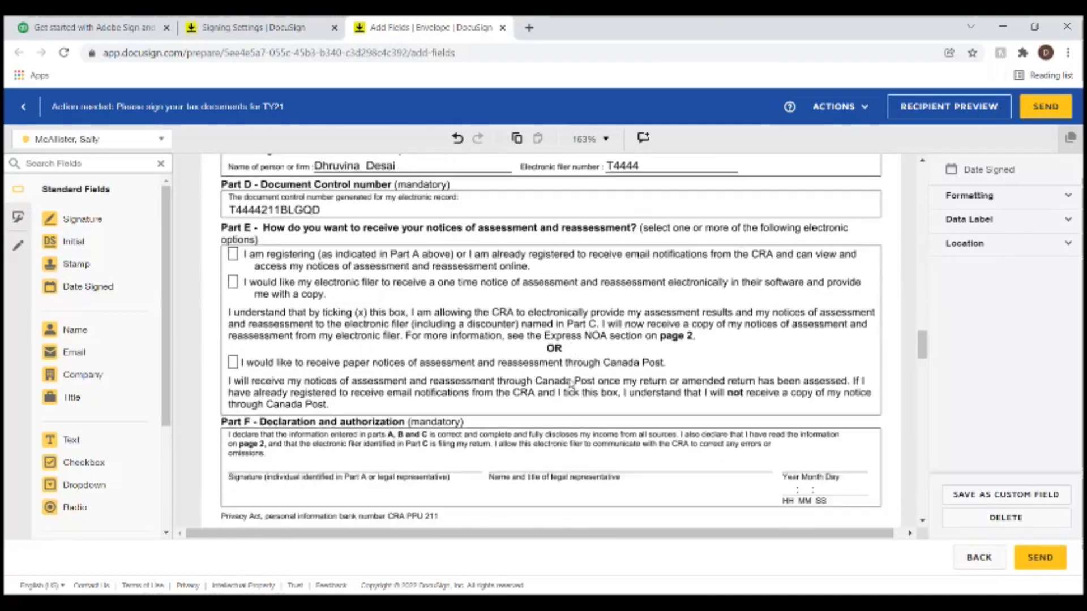
pyautogui.scroll(-1, 570, 384)
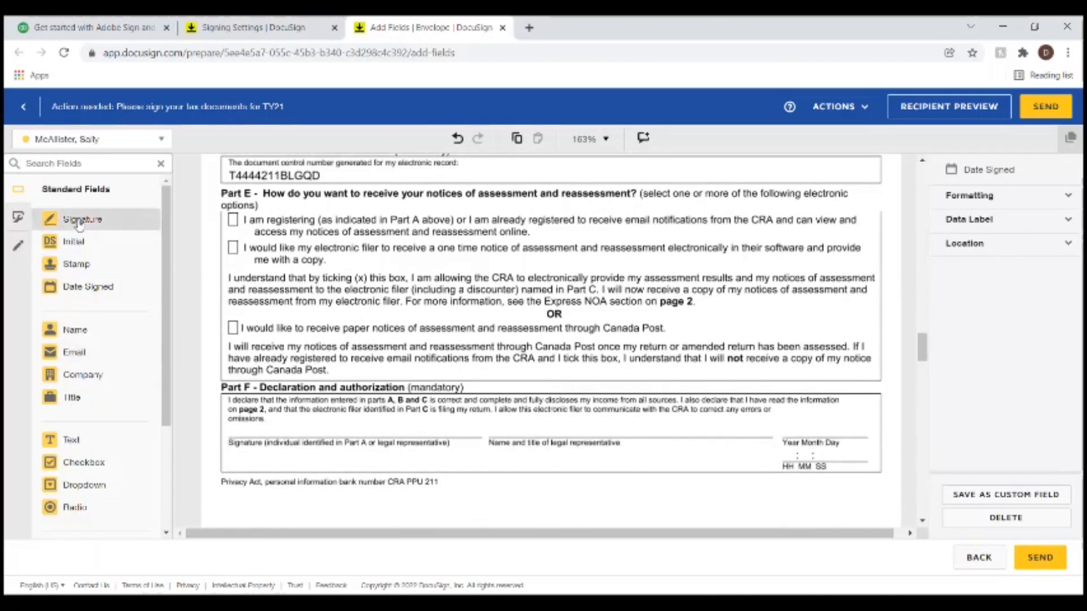
# - Drop a Signature field on Part F's signature line and a Date Signed field beside it
pyautogui.moveTo(79, 224)
pyautogui.mouseDown()
pyautogui.moveTo(306, 446)
pyautogui.moveTo(296, 417)
pyautogui.mouseUp()
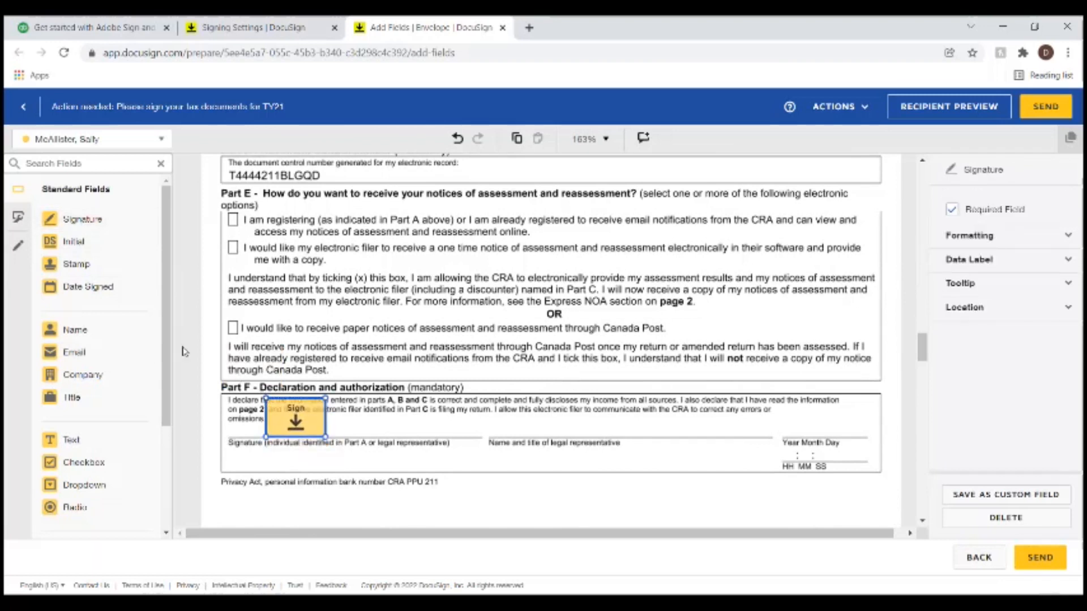
pyautogui.moveTo(85, 286); pyautogui.dragTo(697, 425)
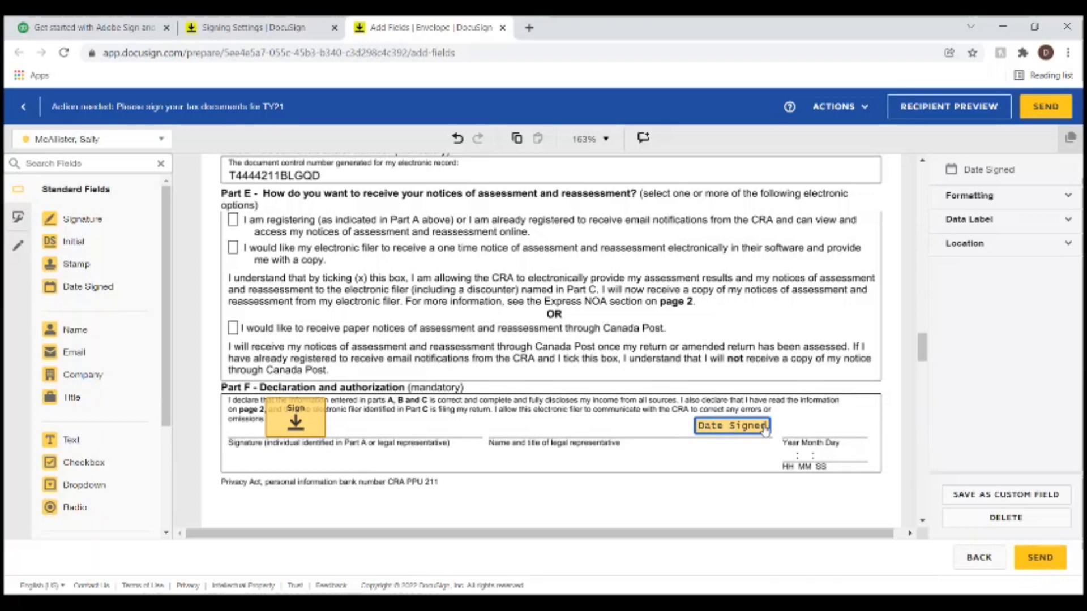
pyautogui.scroll(-3, 494, 323)
# - Place a Signature field on the AuthorizeRep form's taxpayer signature line on page 2
pyautogui.scroll(-10, 495, 325)
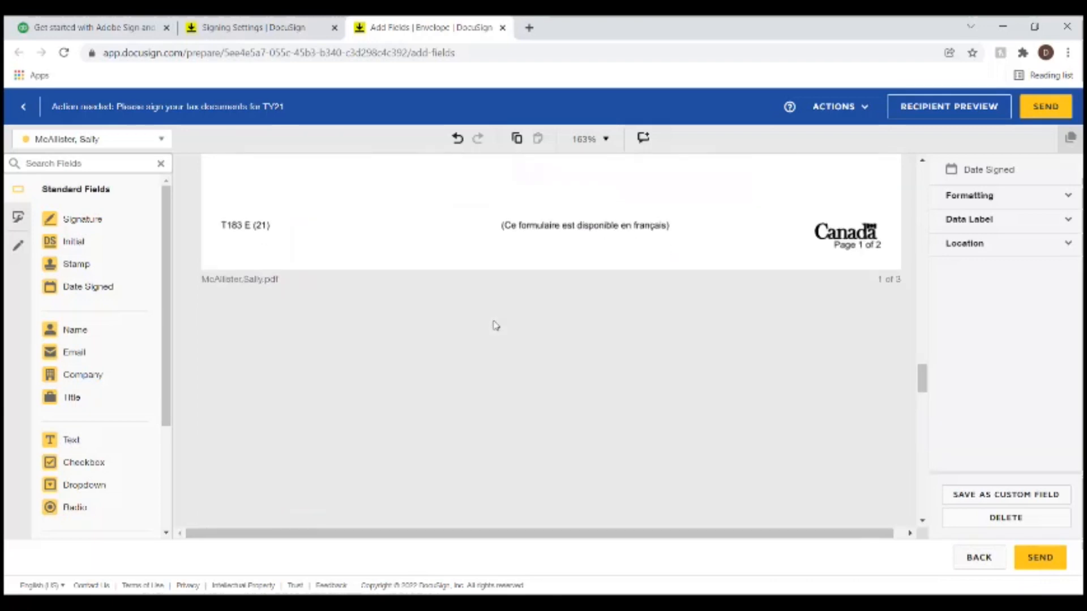
pyautogui.scroll(-5, 496, 325)
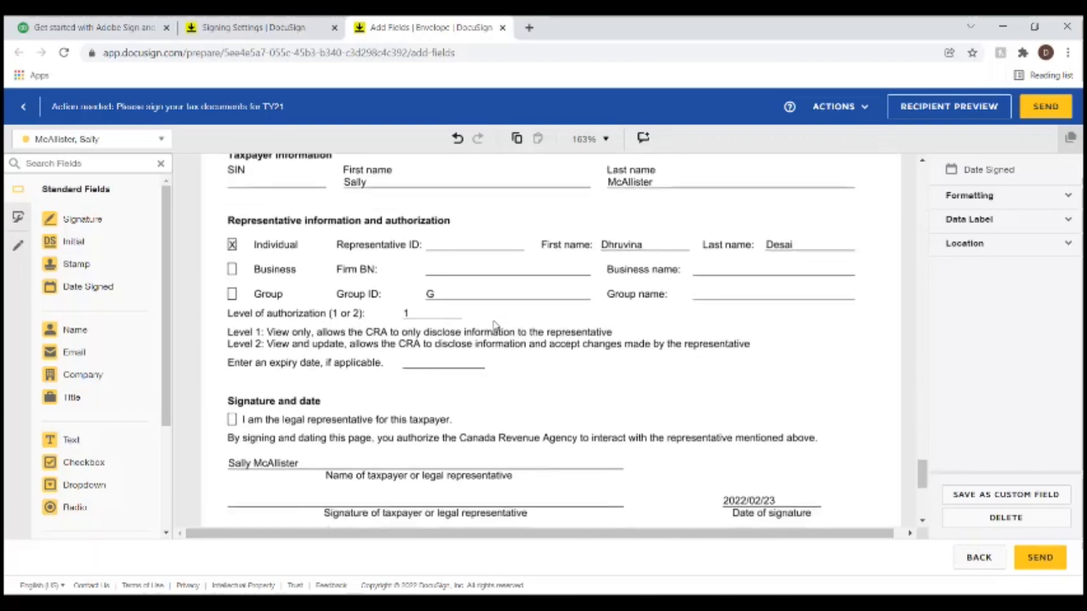
pyautogui.scroll(5, 495, 325)
pyautogui.scroll(-2, 496, 325)
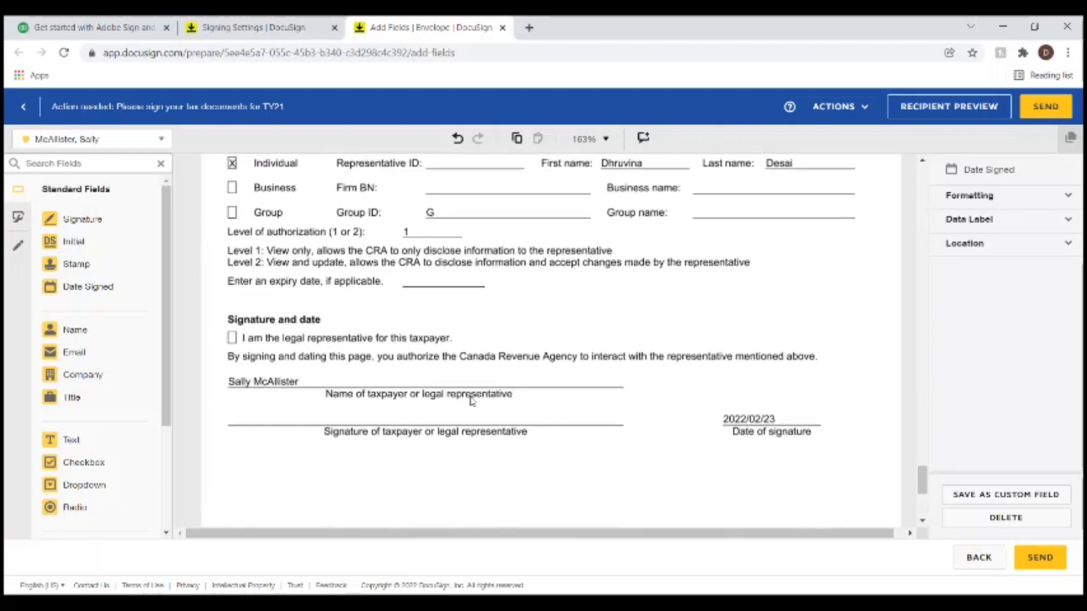
pyautogui.moveTo(61, 221)
pyautogui.mouseDown()
pyautogui.moveTo(225, 355)
pyautogui.moveTo(331, 401)
pyautogui.moveTo(291, 393)
pyautogui.mouseUp()
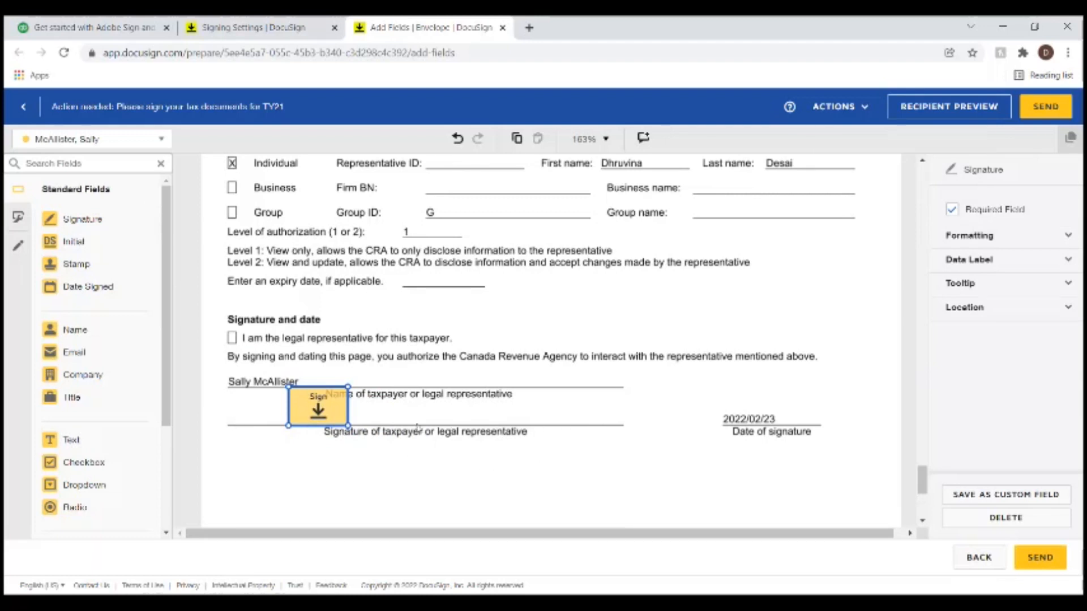
# - Add a checkbox at the 'I am the legal representative' statement
pyautogui.scroll(1, 393, 348)
pyautogui.scroll(4, 393, 349)
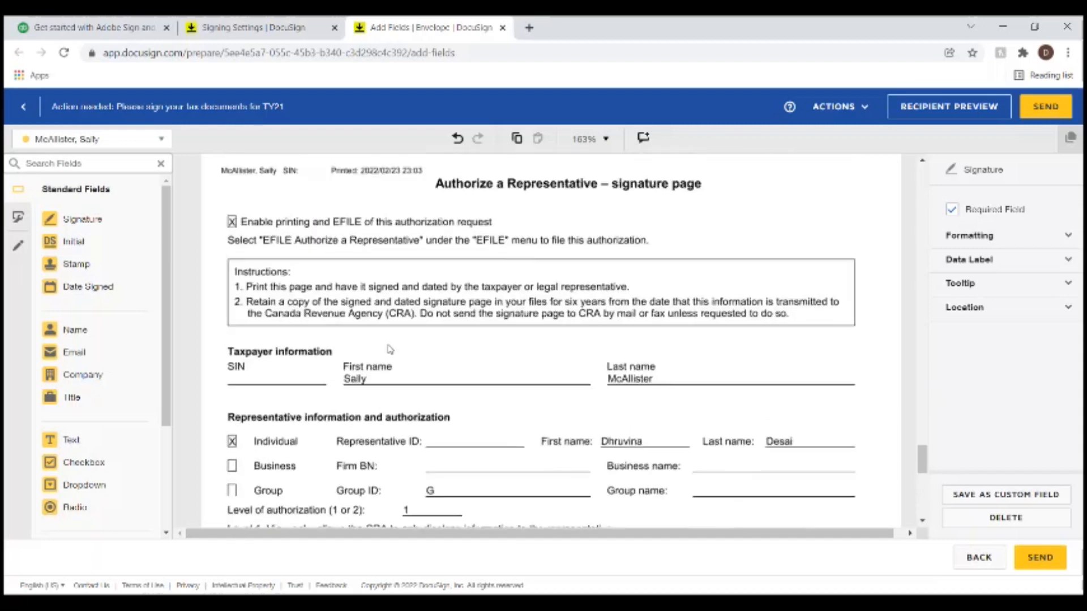
pyautogui.scroll(-5, 391, 351)
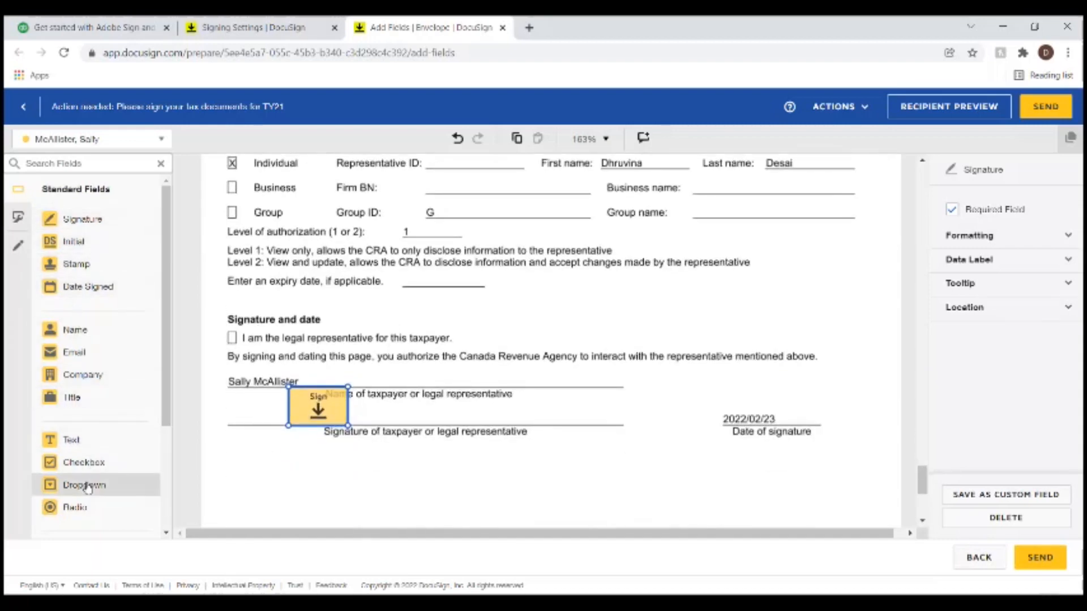
pyautogui.moveTo(76, 463); pyautogui.dragTo(228, 339)
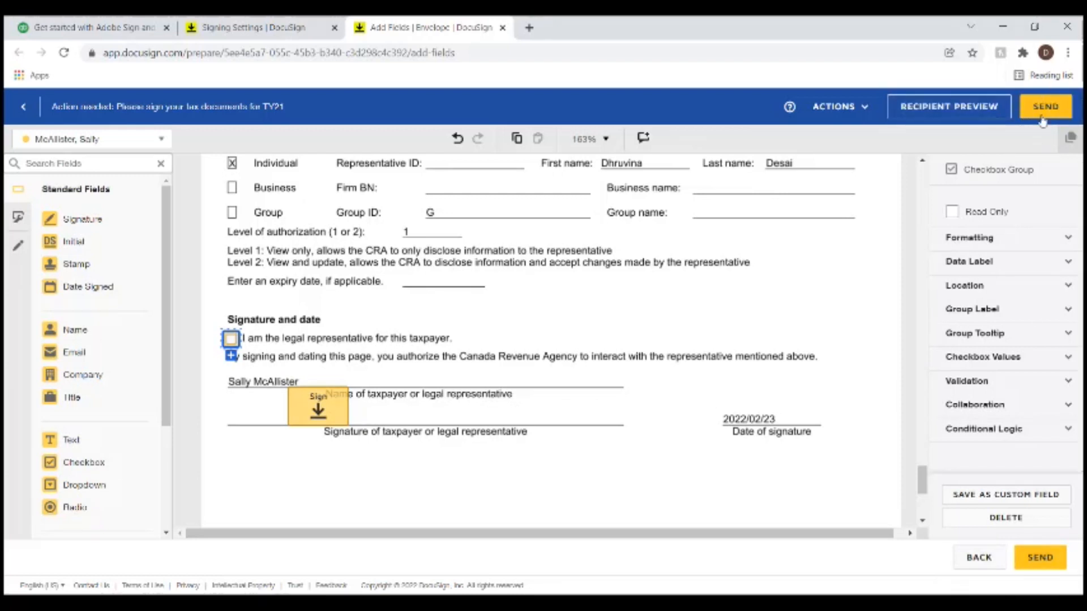
# - Send the envelope for signing, close the Sent and Signing Settings tabs, and return to ProFile
pyautogui.click(1045, 559)
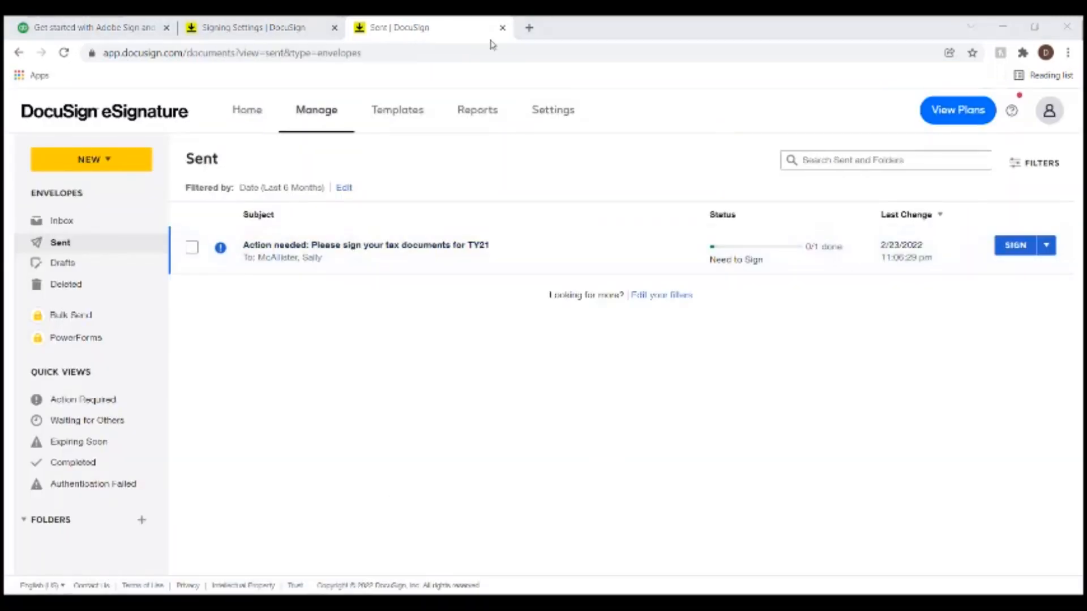
pyautogui.click(502, 28)
pyautogui.click(335, 28)
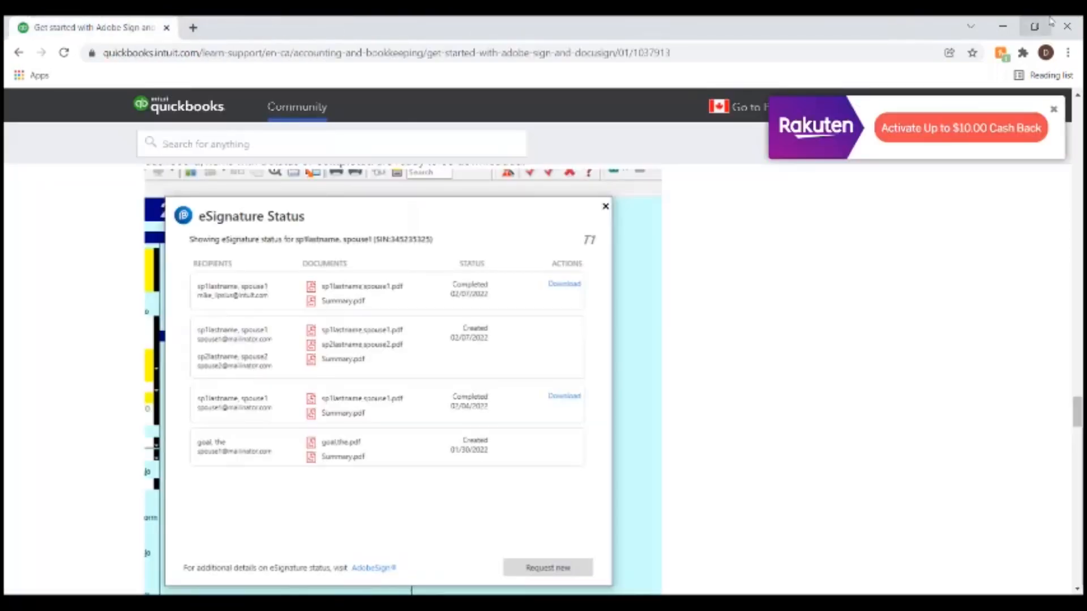
pyautogui.click(1002, 26)
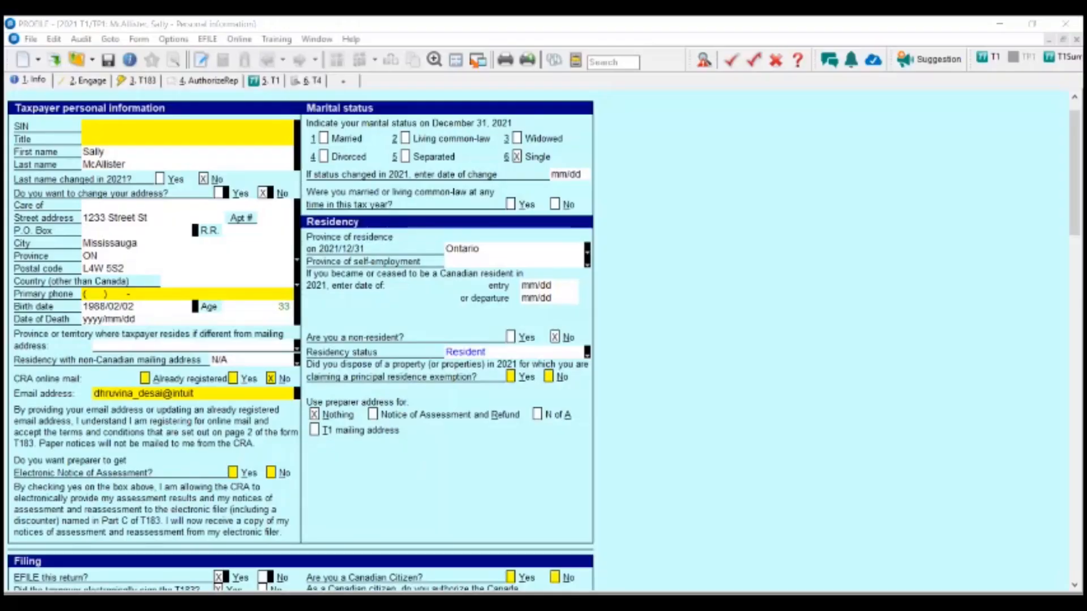
pyautogui.moveTo(1086, 258); pyautogui.dragTo(553, 153)
# - Maximize the tax documents request email and follow its REVIEW DOCUMENTS link to DocuSign
pyautogui.click(876, 154)
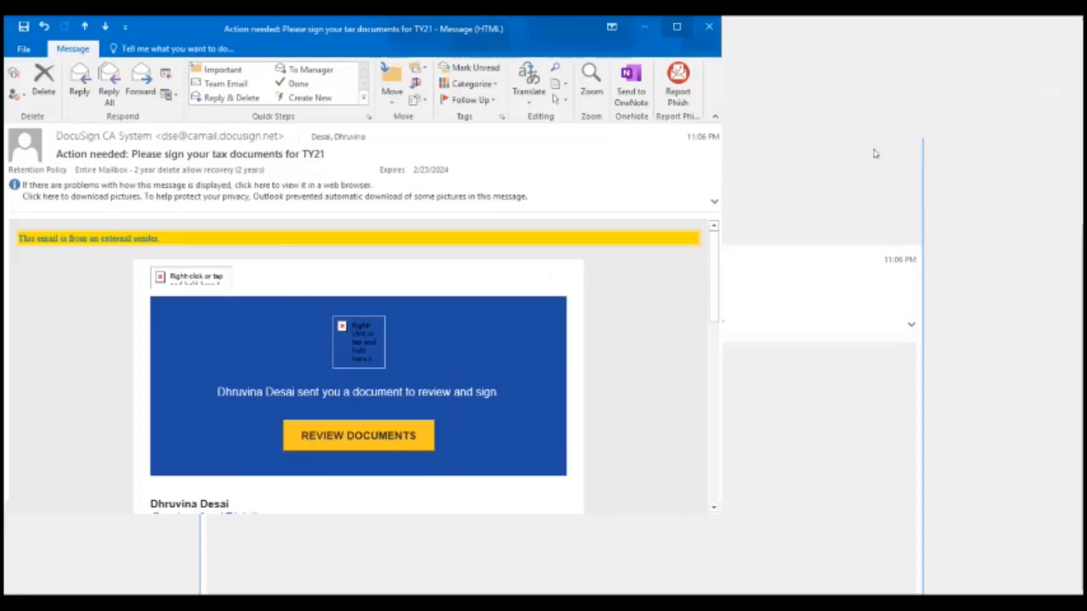
pyautogui.scroll(-3, 491, 226)
pyautogui.scroll(1, 575, 336)
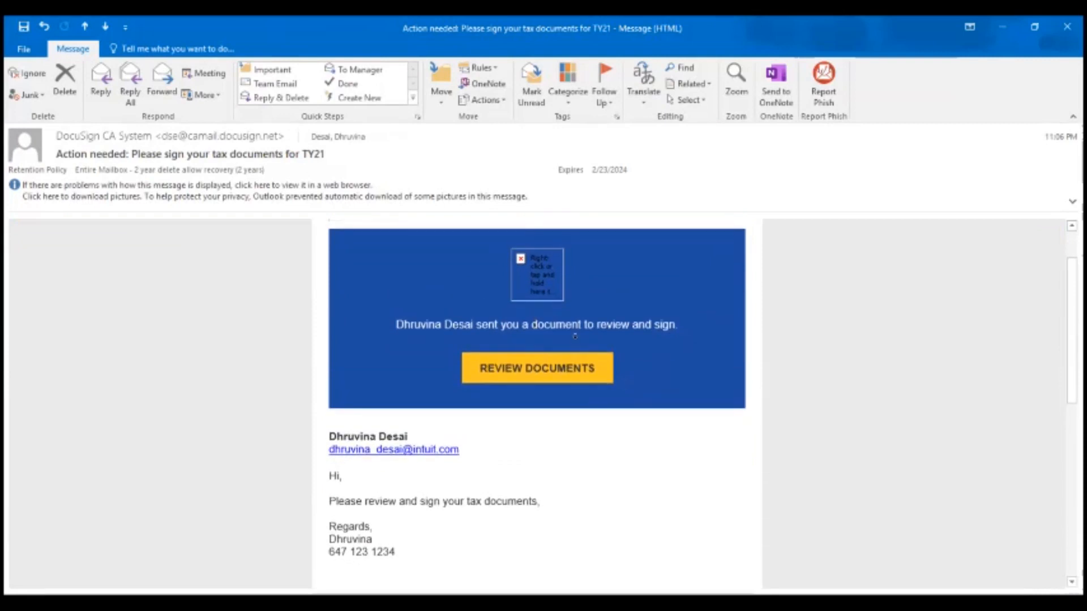
pyautogui.scroll(-2, 671, 410)
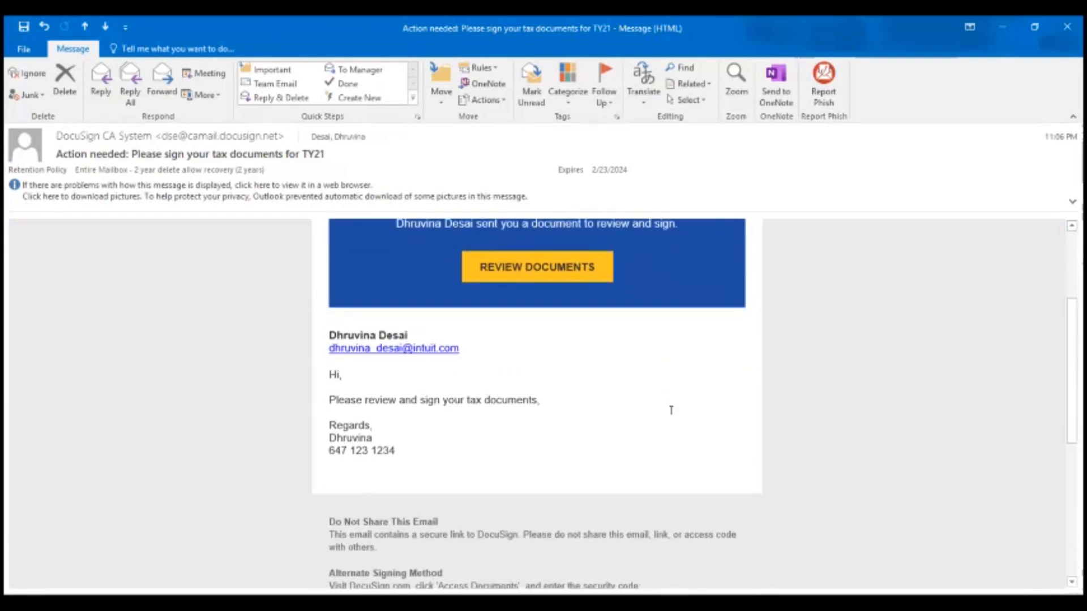
pyautogui.scroll(3, 671, 410)
pyautogui.scroll(-2, 372, 468)
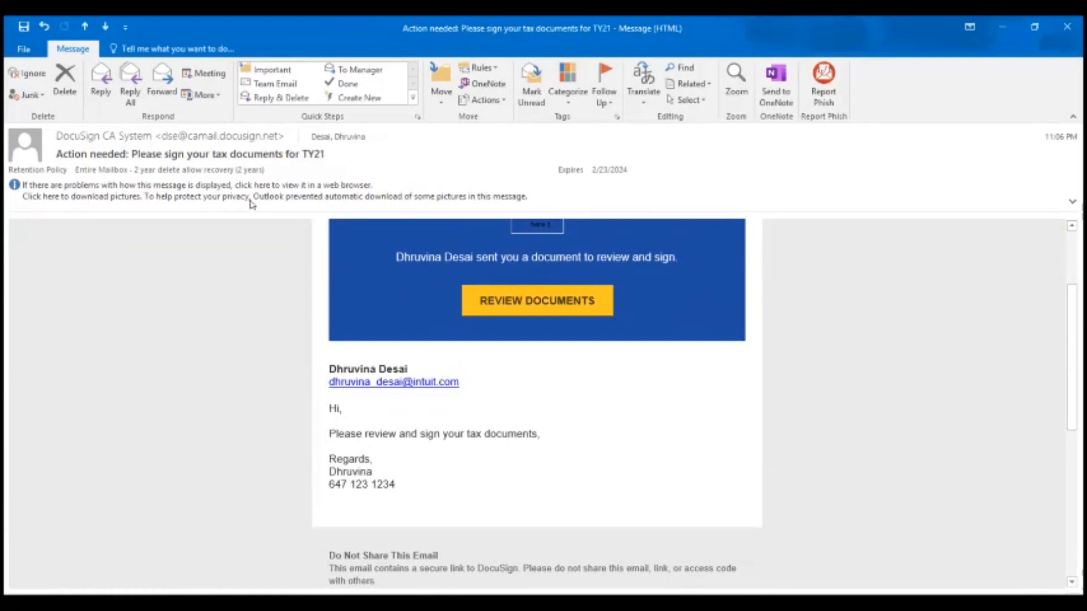
pyautogui.moveTo(53, 159); pyautogui.dragTo(333, 160)
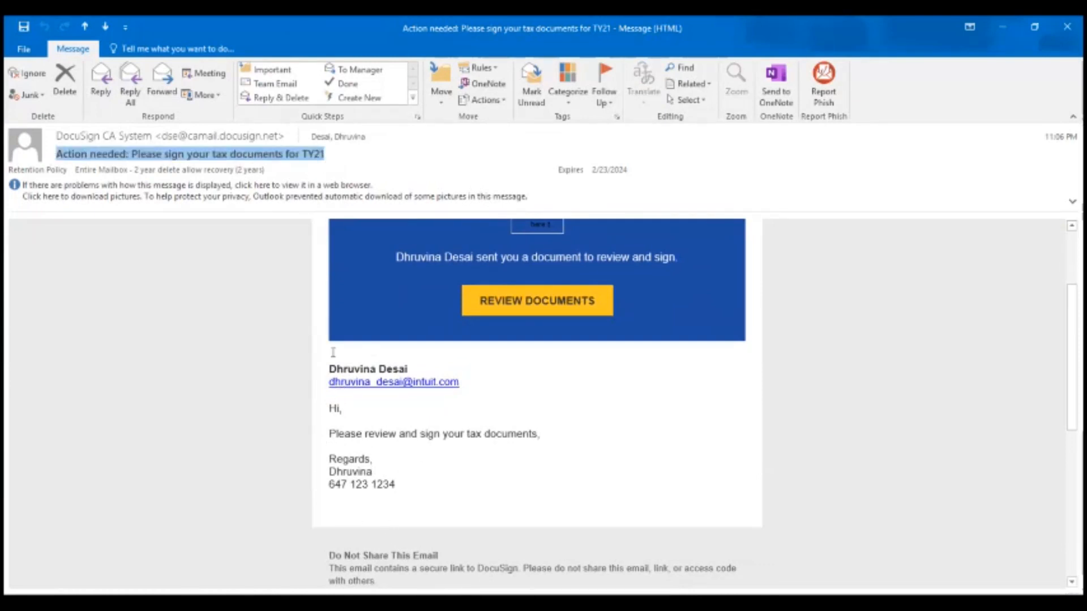
pyautogui.scroll(3, 609, 436)
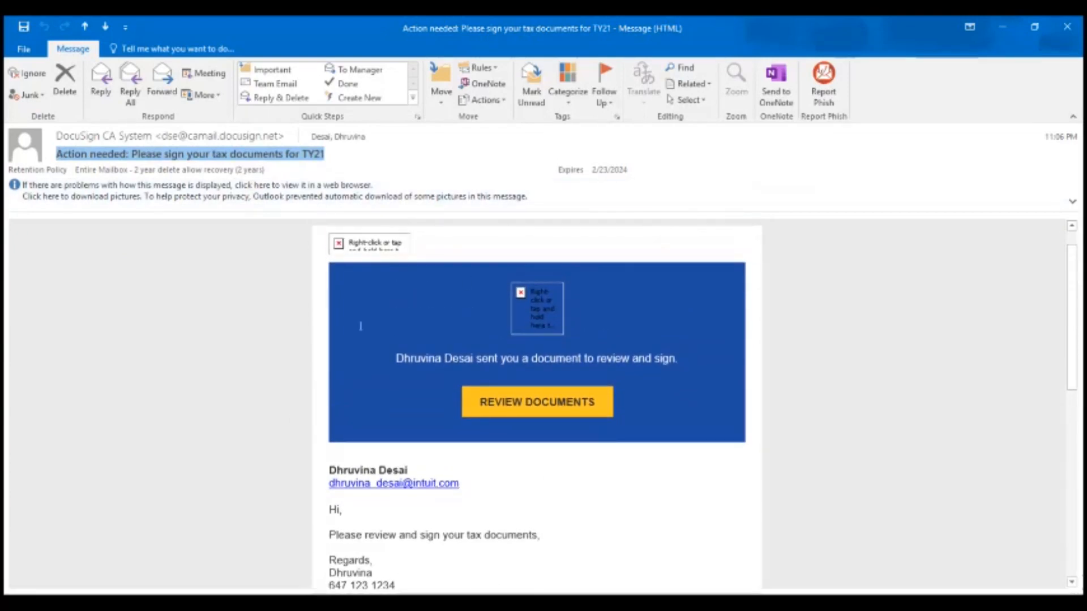
pyautogui.click(504, 406)
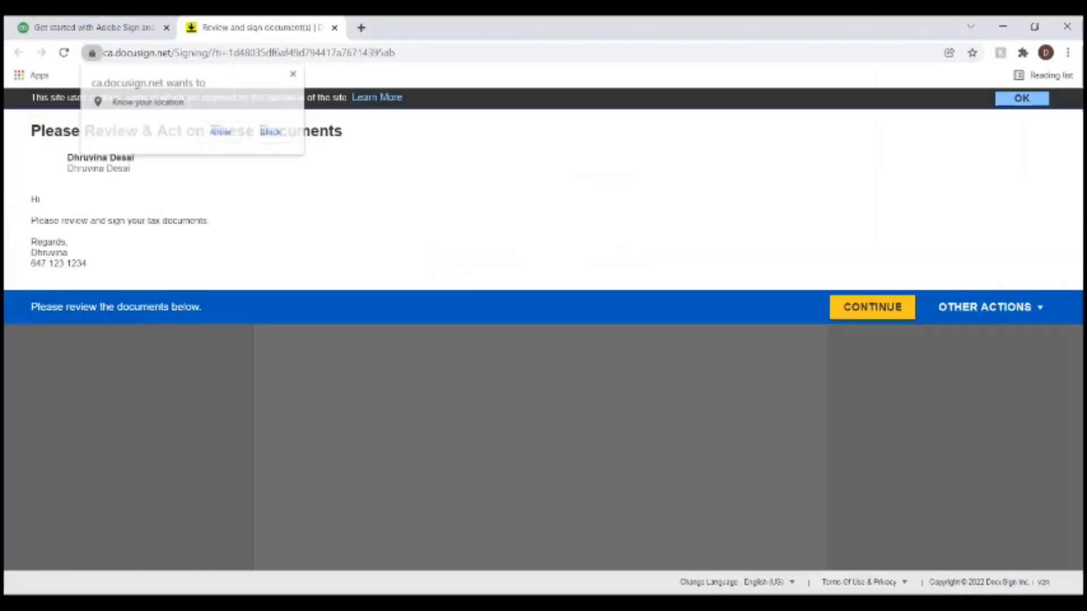
# - Allow location access, continue into the tax documents, and start at the engagement letter's first signature
pyautogui.click(221, 132)
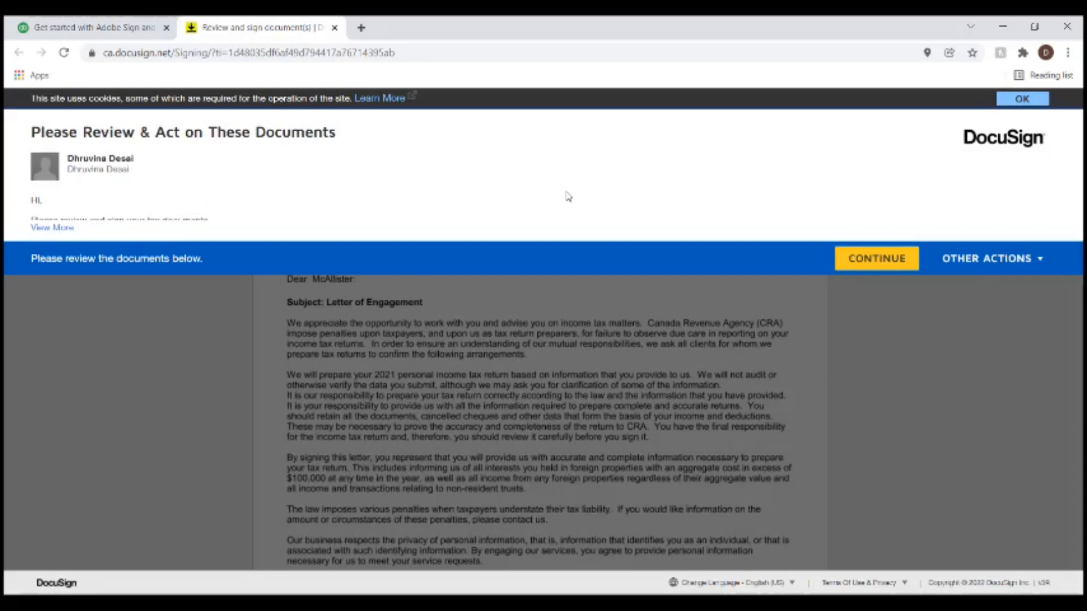
pyautogui.click(892, 261)
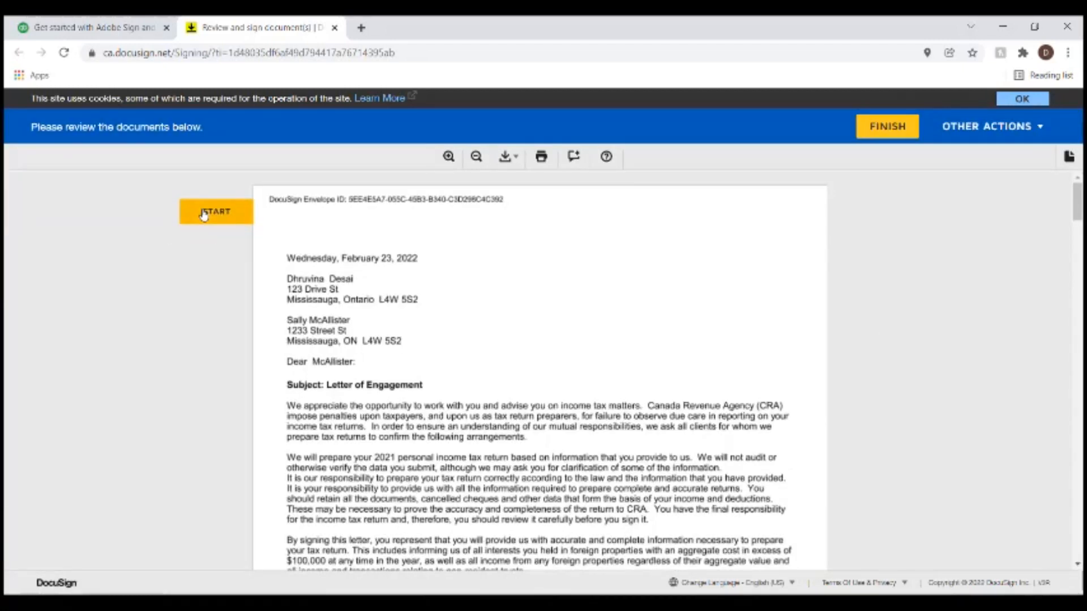
pyautogui.click(188, 218)
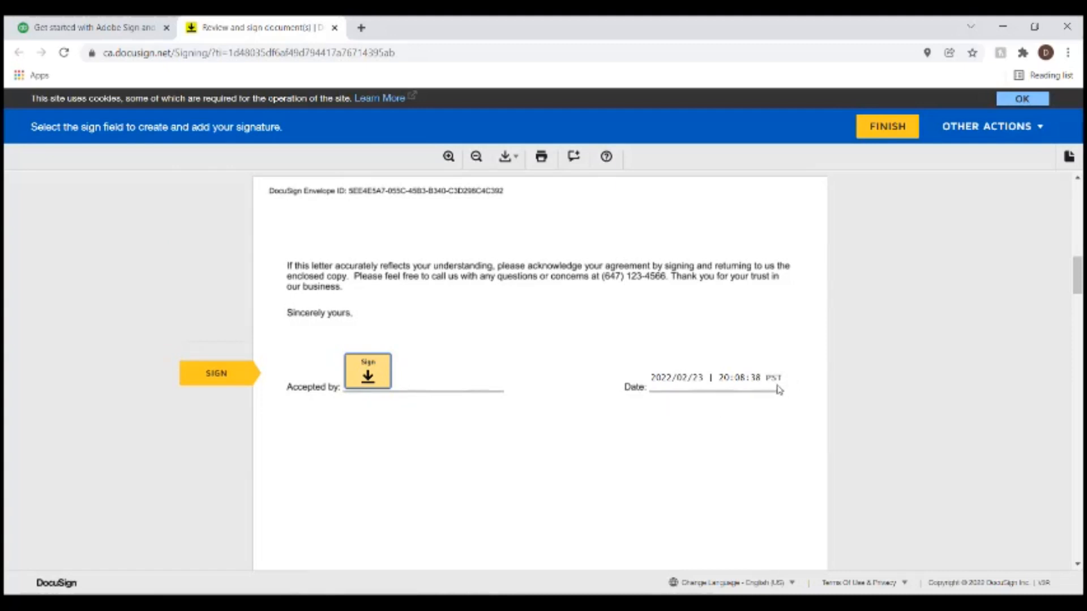
# - Adopt the proposed signature and sign the engagement letter, Part F declaration and last required field
pyautogui.click(369, 375)
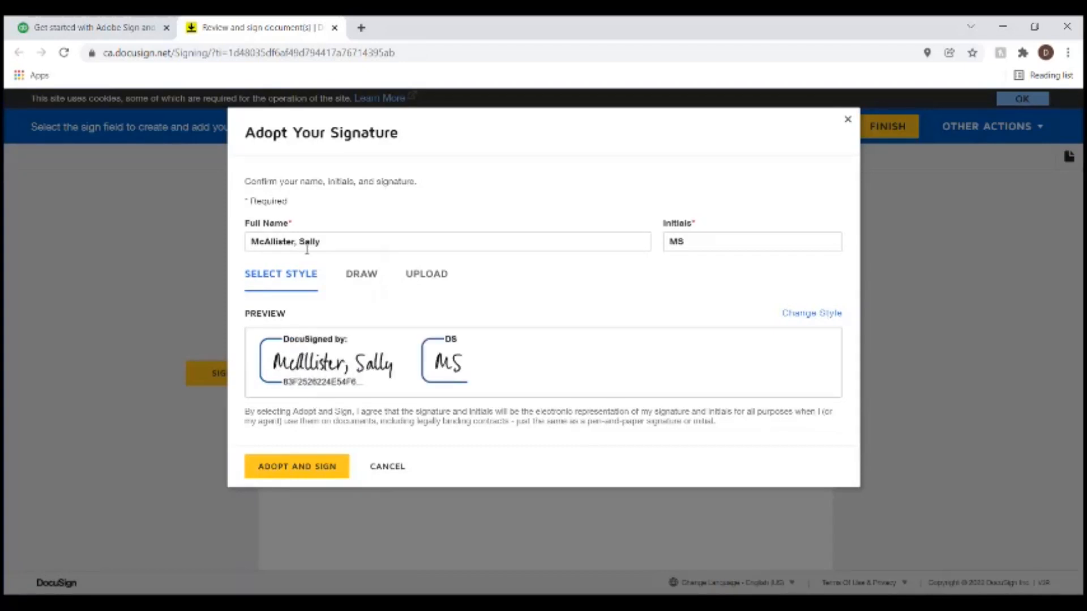
pyautogui.click(300, 464)
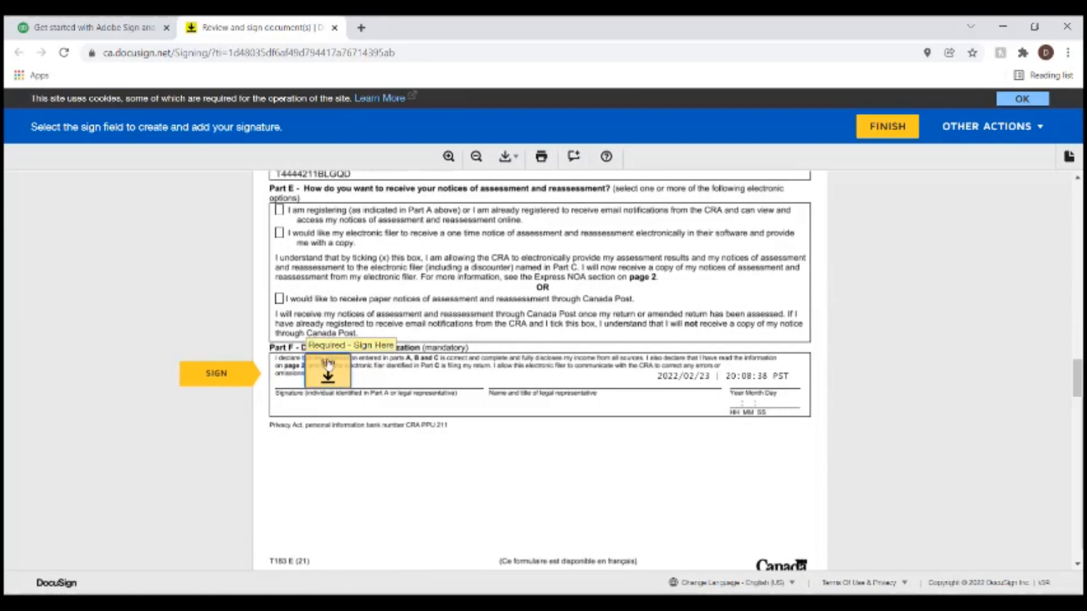
pyautogui.click(333, 362)
pyautogui.click(351, 371)
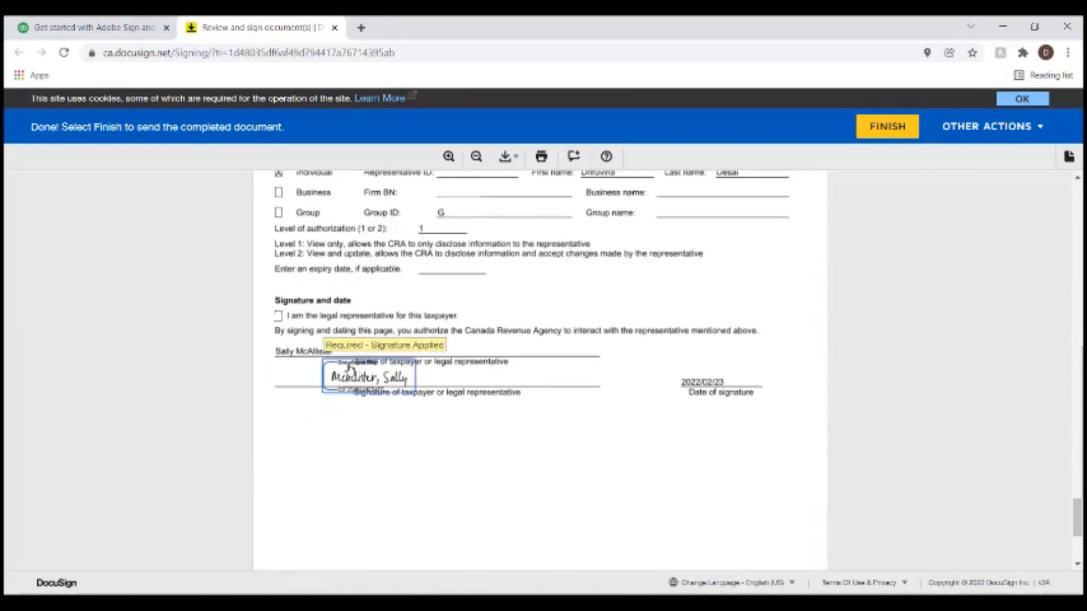
# - Confirm the signer is the taxpayer's legal representative, review the pages, and finish signing
pyautogui.click(278, 317)
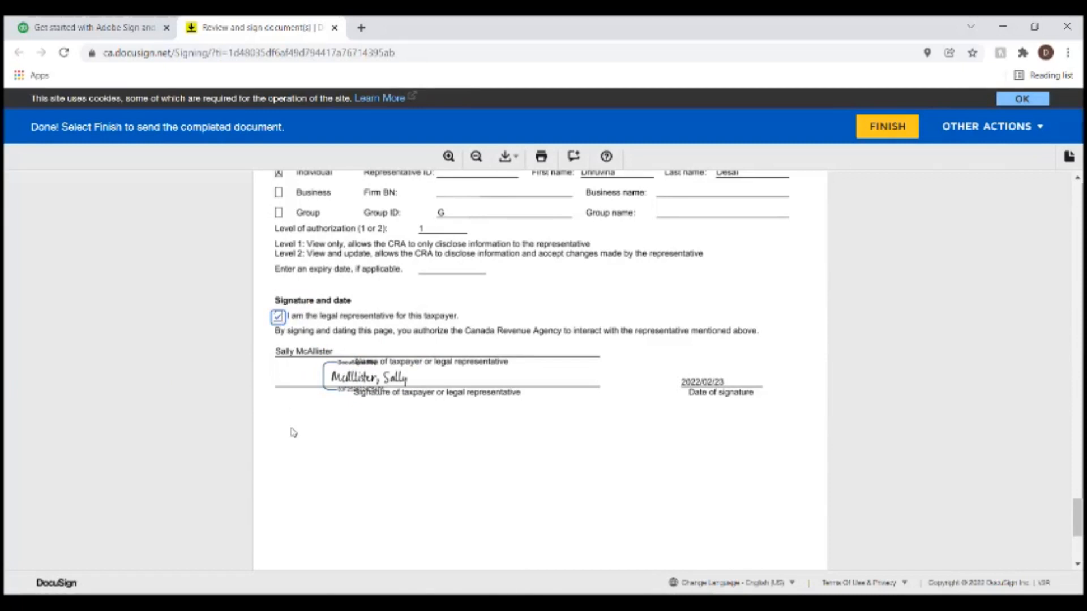
pyautogui.scroll(20, 684, 401)
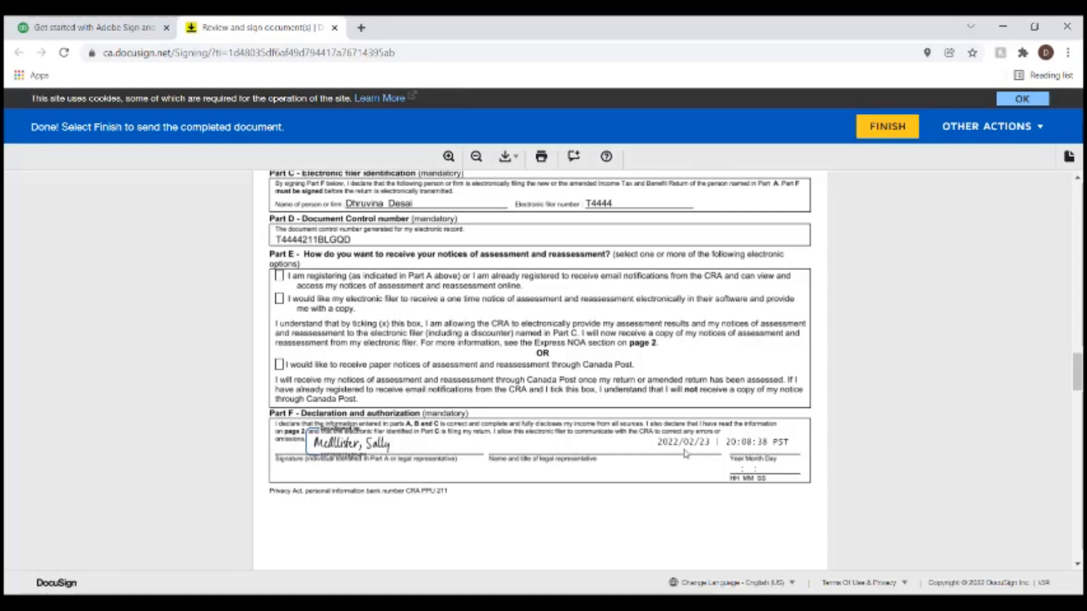
pyautogui.scroll(-10, 493, 464)
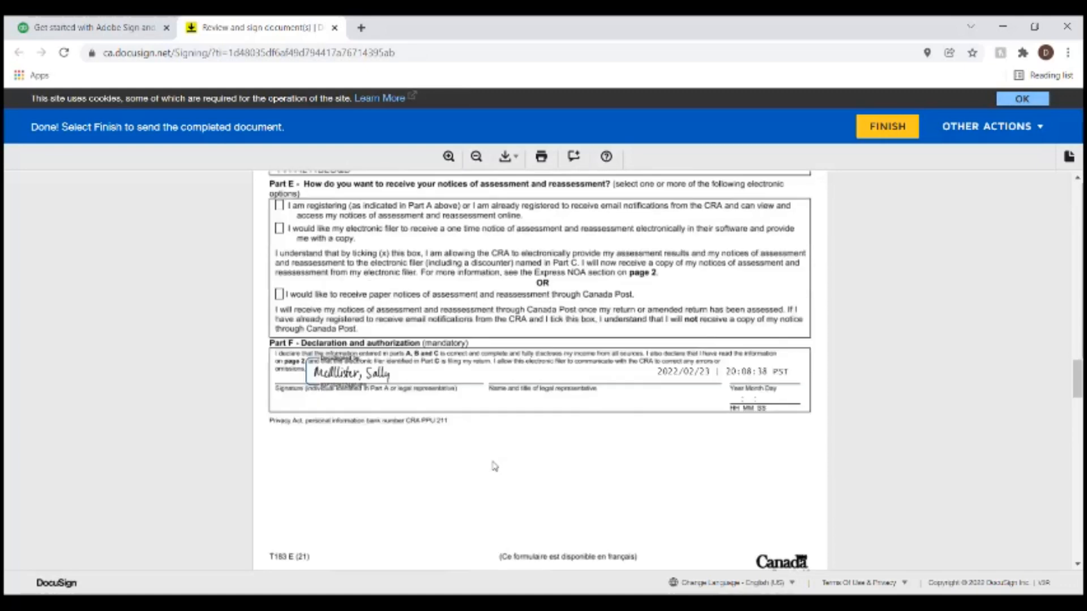
pyautogui.scroll(-10, 738, 389)
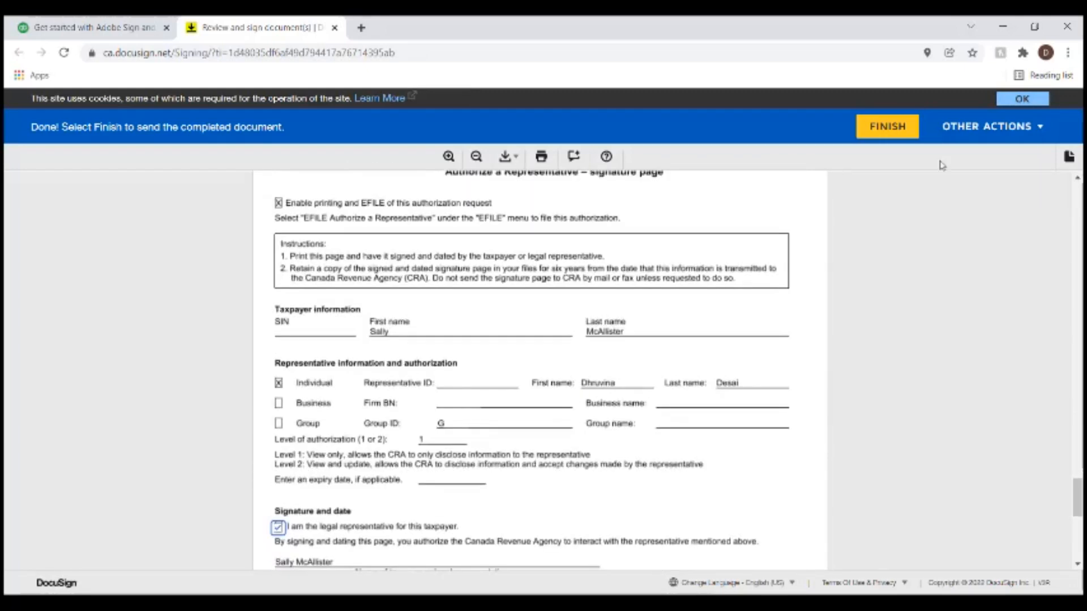
pyautogui.click(871, 133)
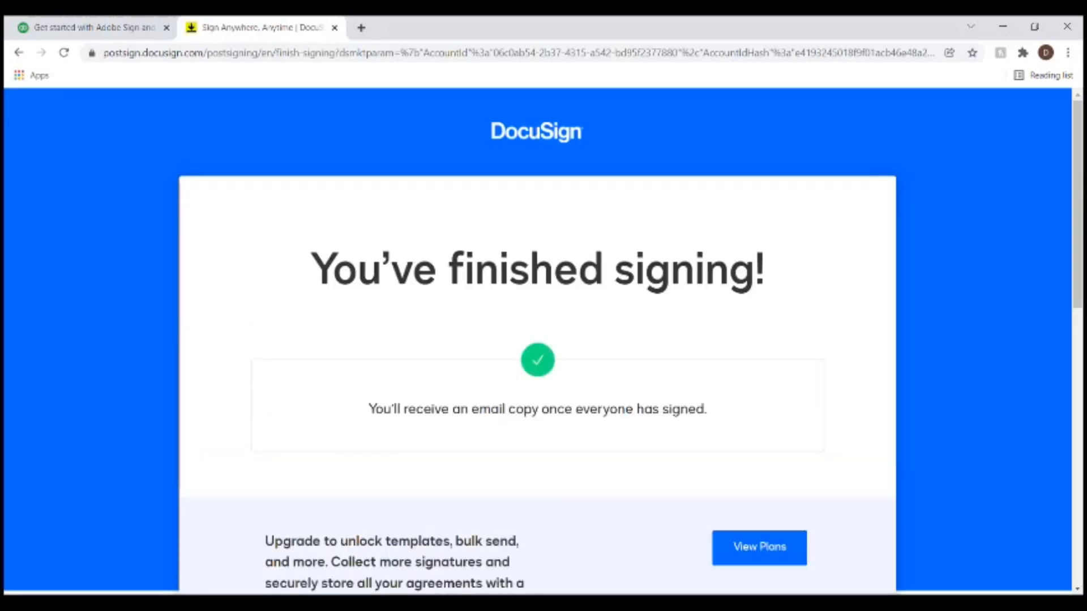
# - Review the 'You've finished signing!' confirmation, then switch back to the ProFile return
pyautogui.scroll(-4, 510, 459)
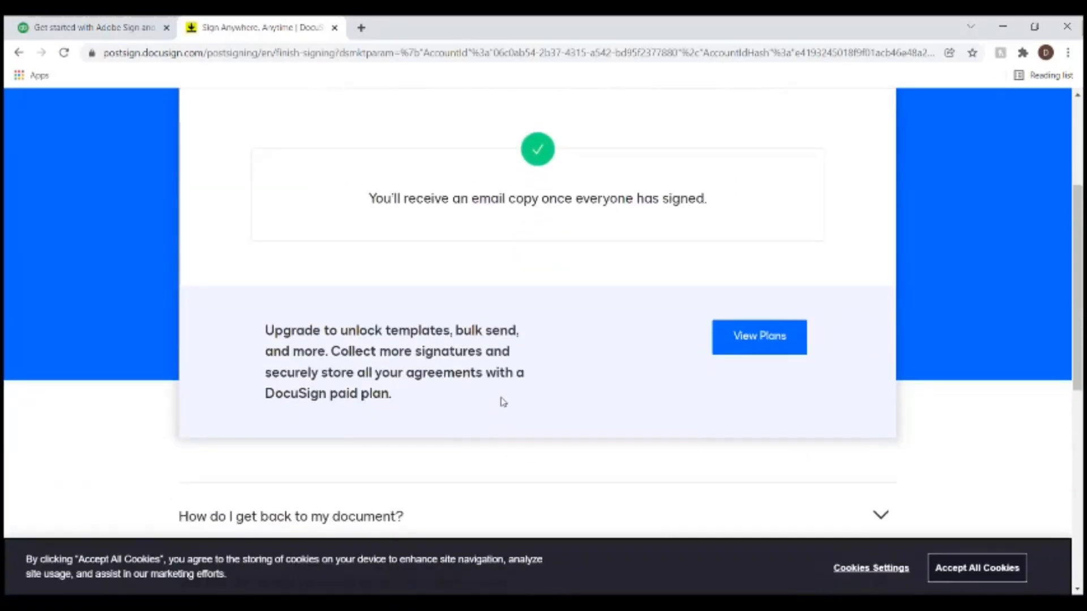
pyautogui.scroll(3, 502, 402)
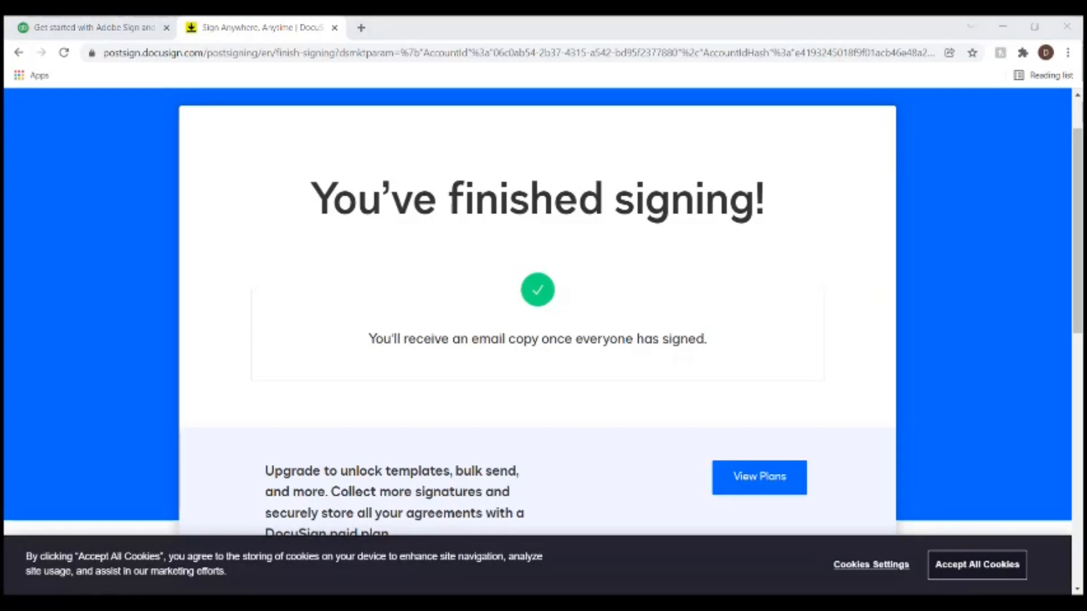
pyautogui.hotkey('alt', 'Tab')
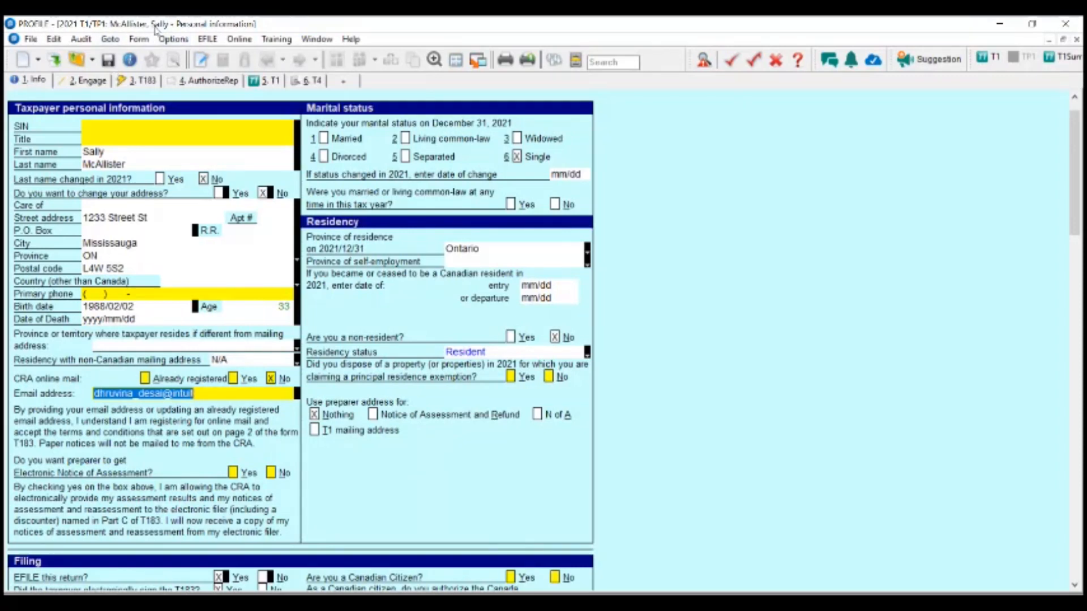
# - Open the eSignature Status dashboard from File > eSignature > Dashboard
pyautogui.click(30, 39)
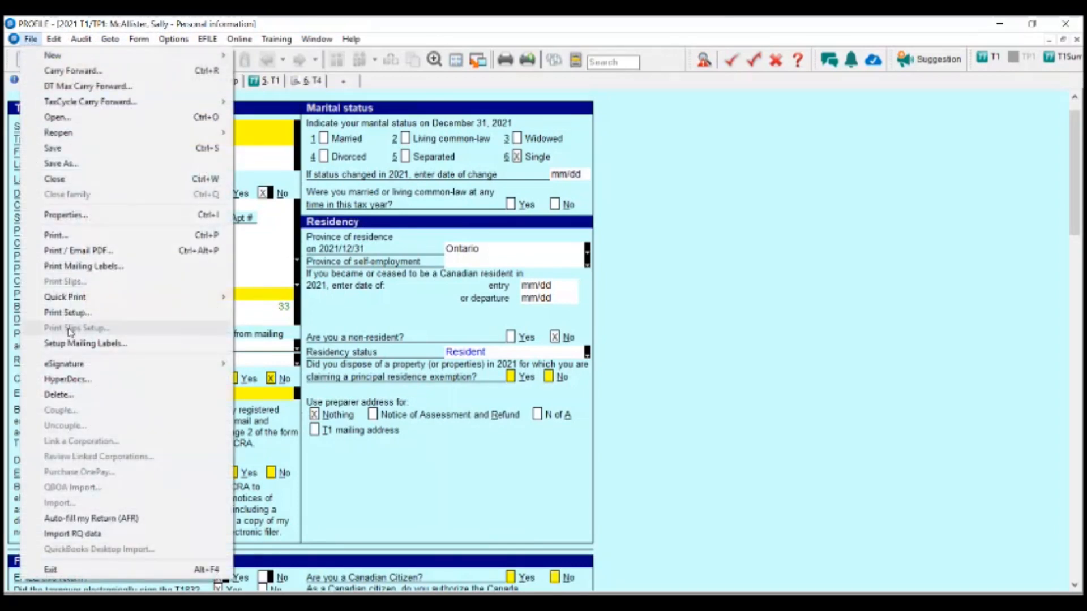
pyautogui.moveTo(73, 369)
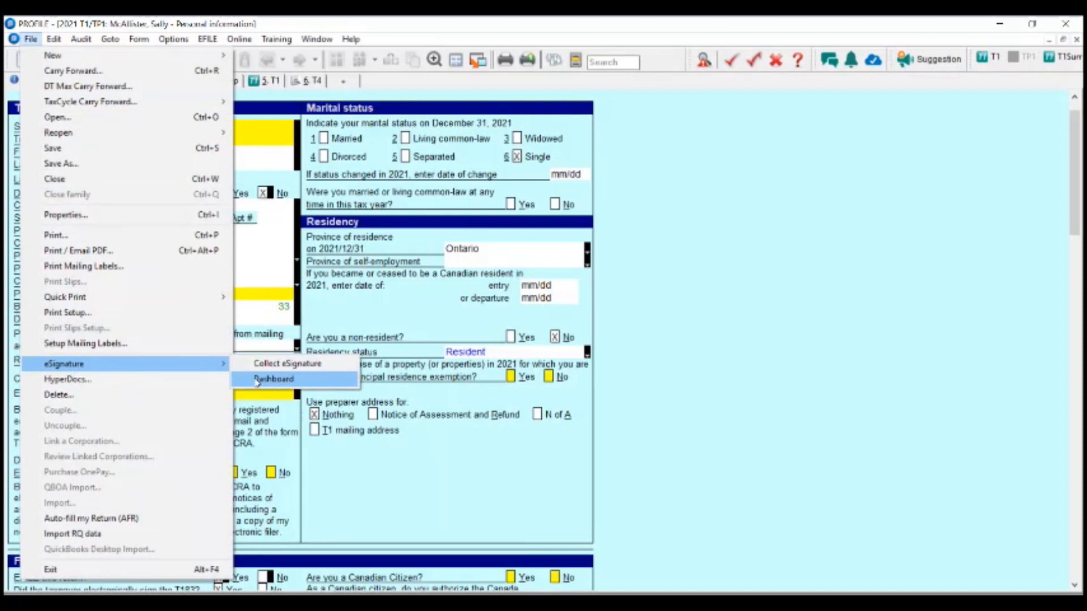
pyautogui.click(300, 384)
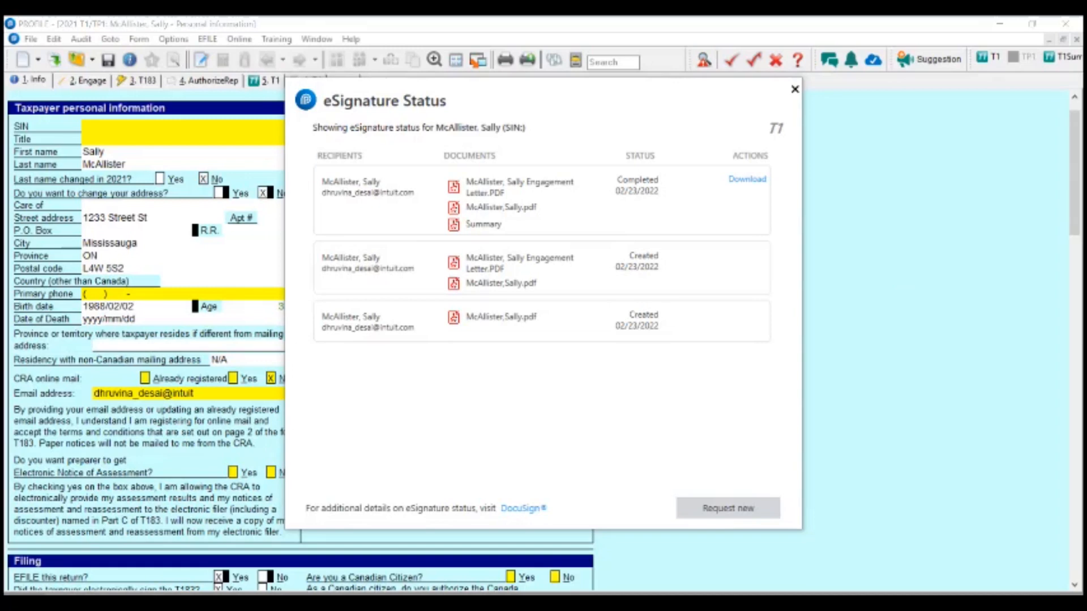
# - Maximize the signed engagement letter in Acrobat, check its page 2 signature, then close it
pyautogui.moveTo(1086, 283); pyautogui.dragTo(450, 61)
pyautogui.doubleClick(484, 62)
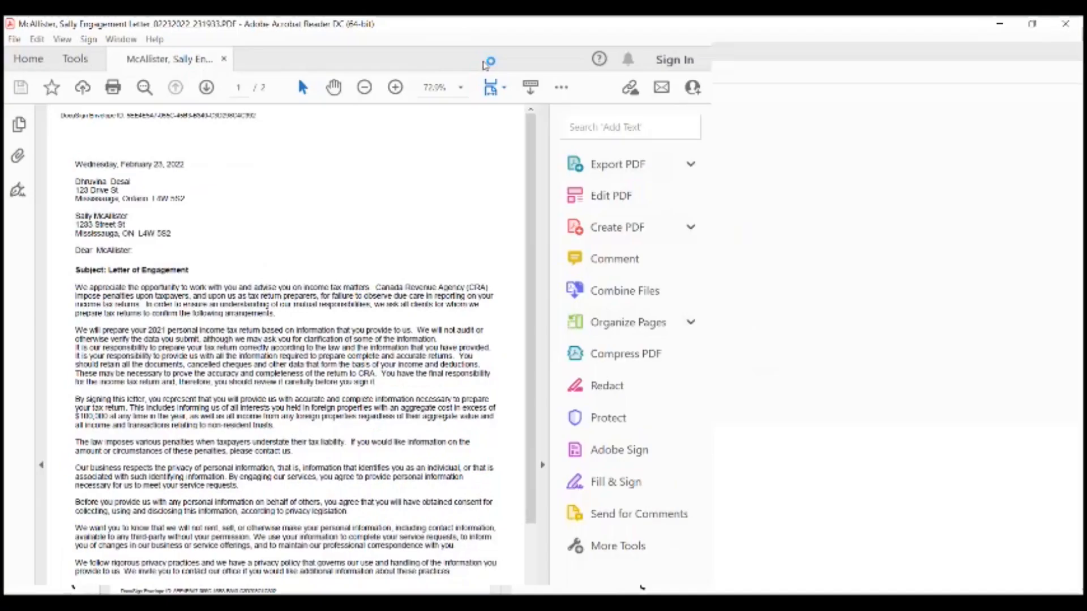
pyautogui.scroll(-3, 480, 245)
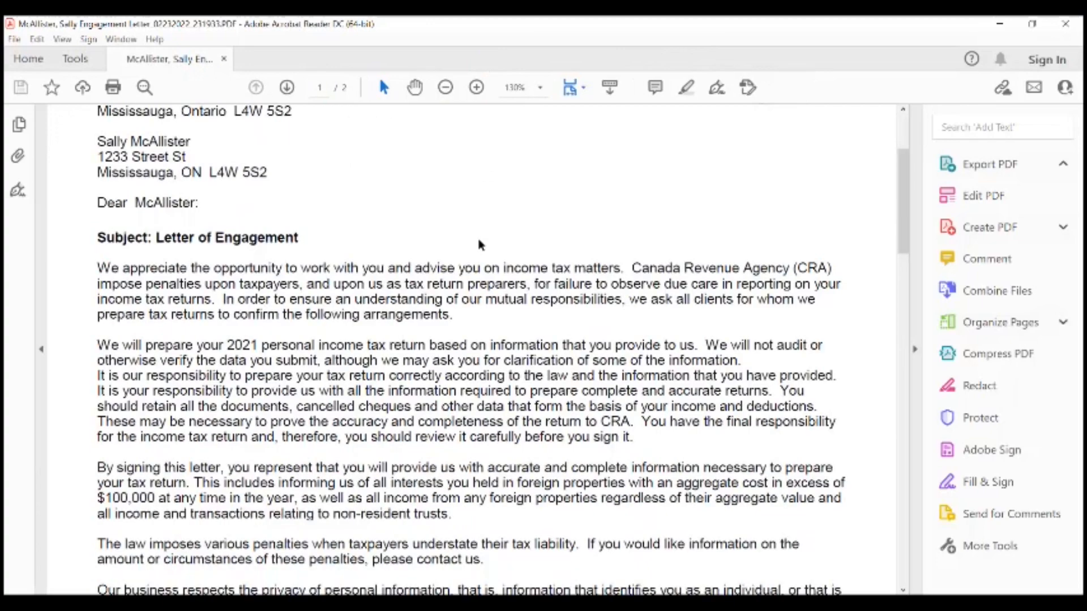
pyautogui.scroll(-3, 448, 215)
pyautogui.scroll(-15, 448, 216)
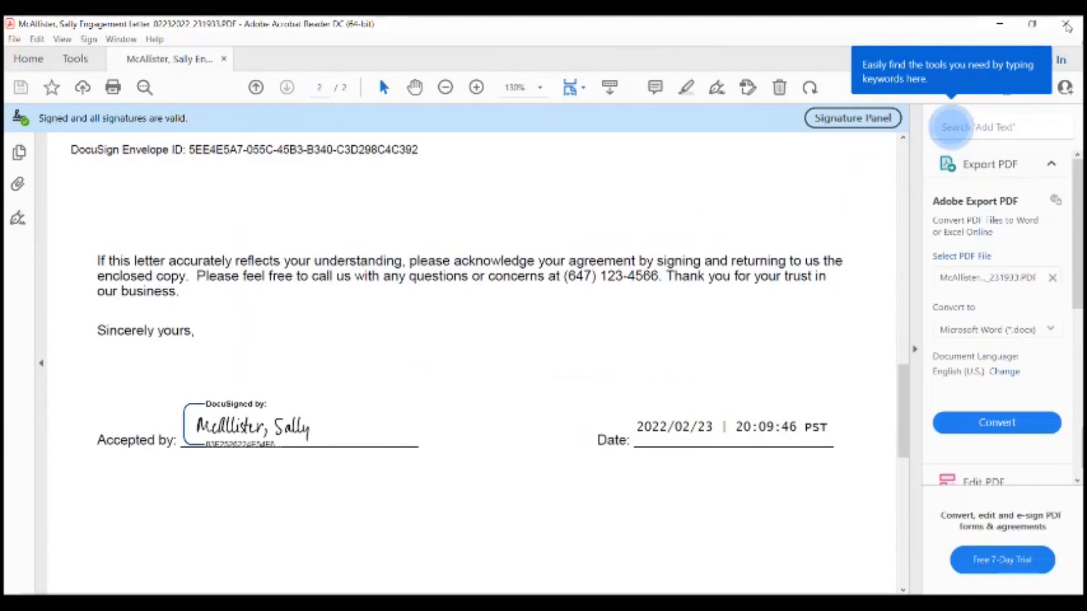
pyautogui.click(1065, 24)
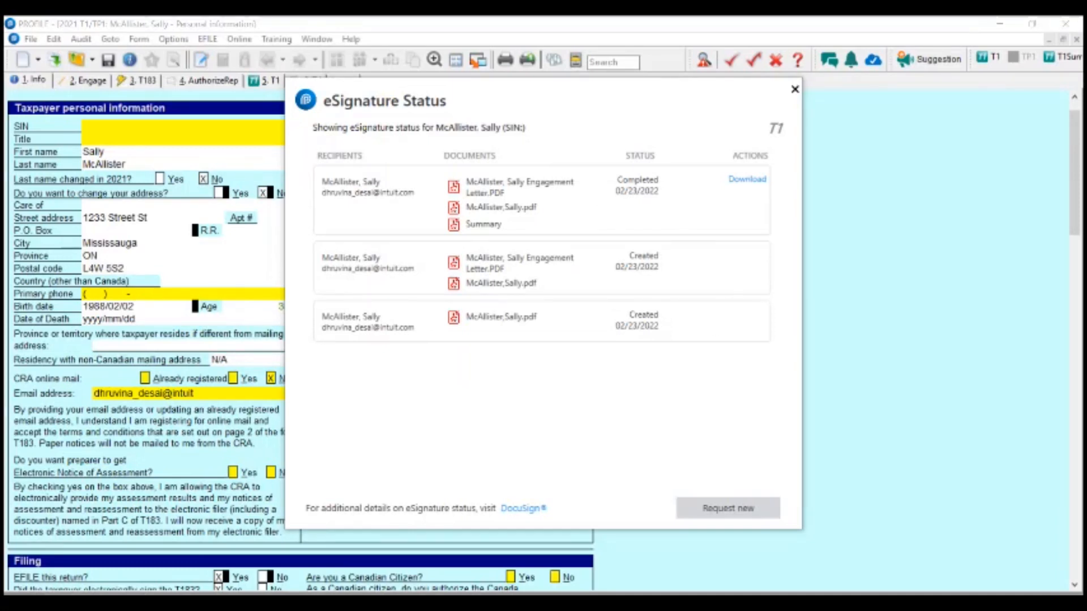
# - Close eSignature Status, maximize the signed T183 PDF to read Part F's 2022/02/23 20:23:25 stamp, then minimize it
pyautogui.press('Escape')
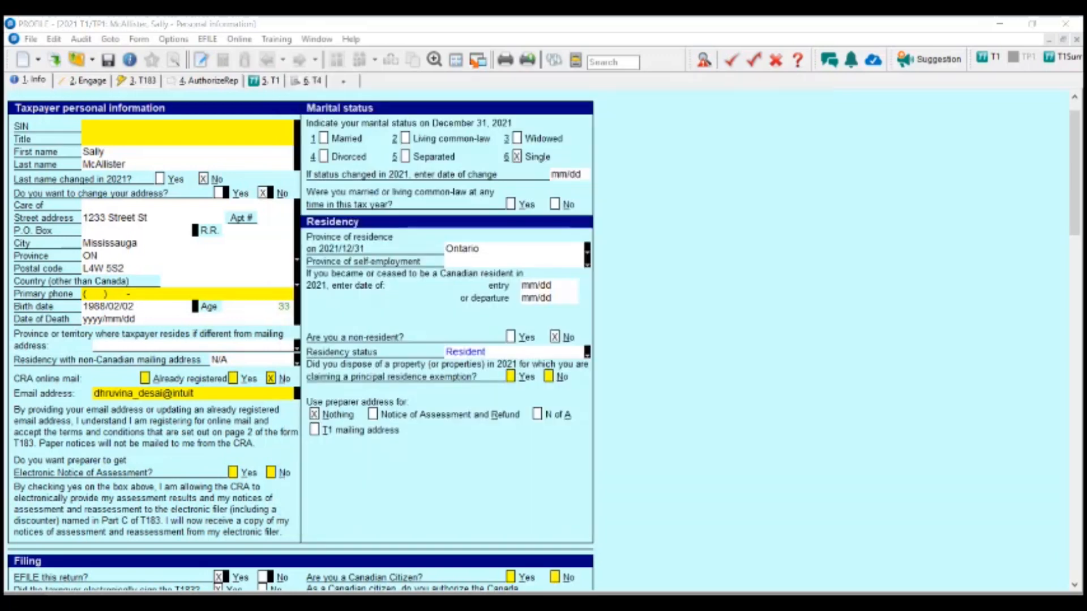
pyautogui.moveTo(1086, 17); pyautogui.dragTo(325, 93)
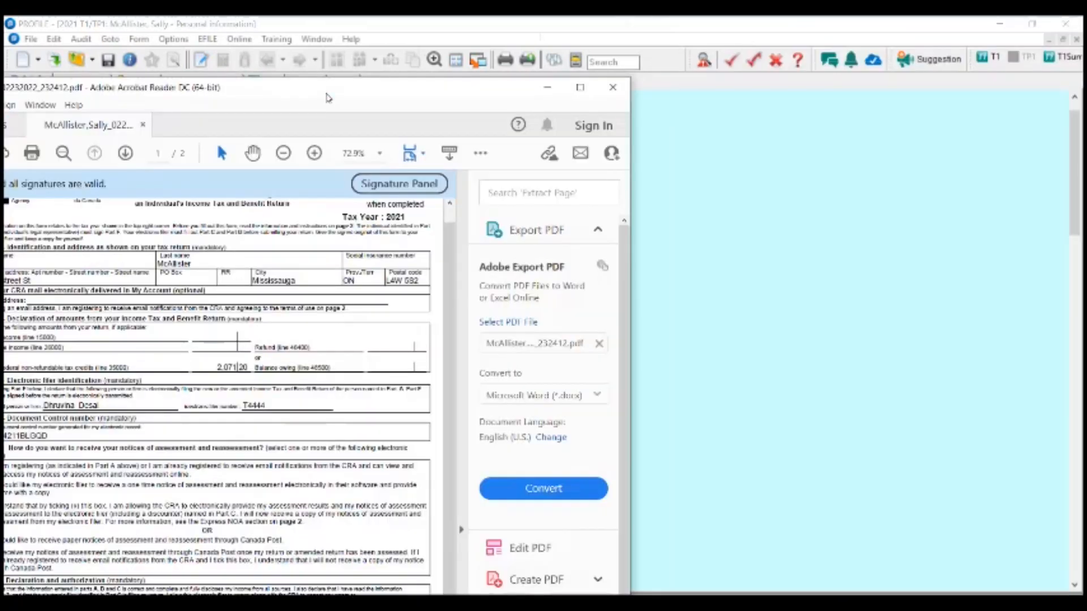
pyautogui.moveTo(437, 91); pyautogui.dragTo(738, 51)
pyautogui.doubleClick(739, 51)
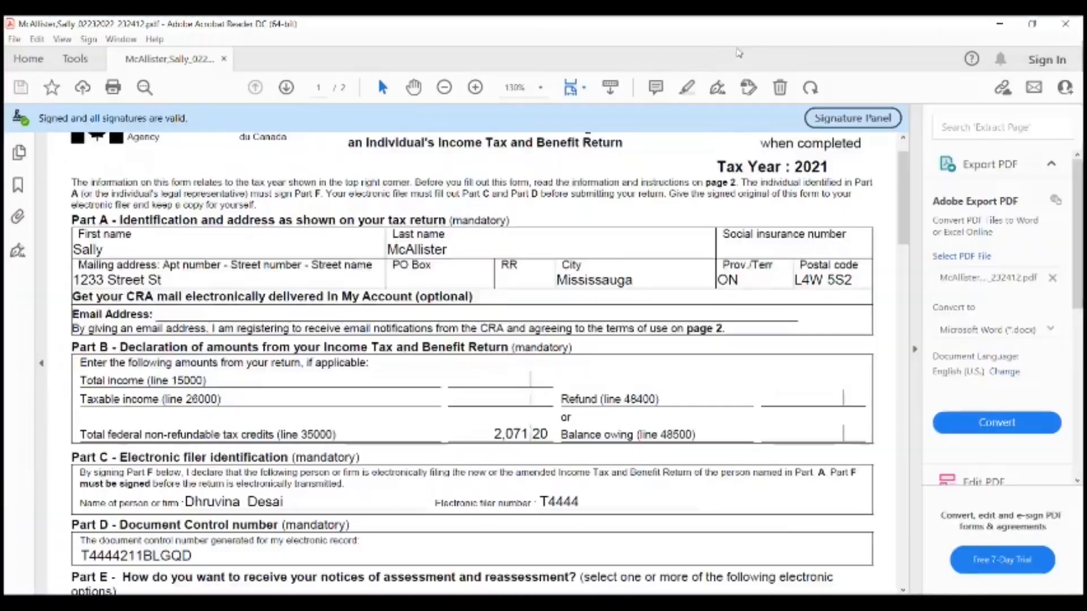
pyautogui.scroll(-7, 645, 334)
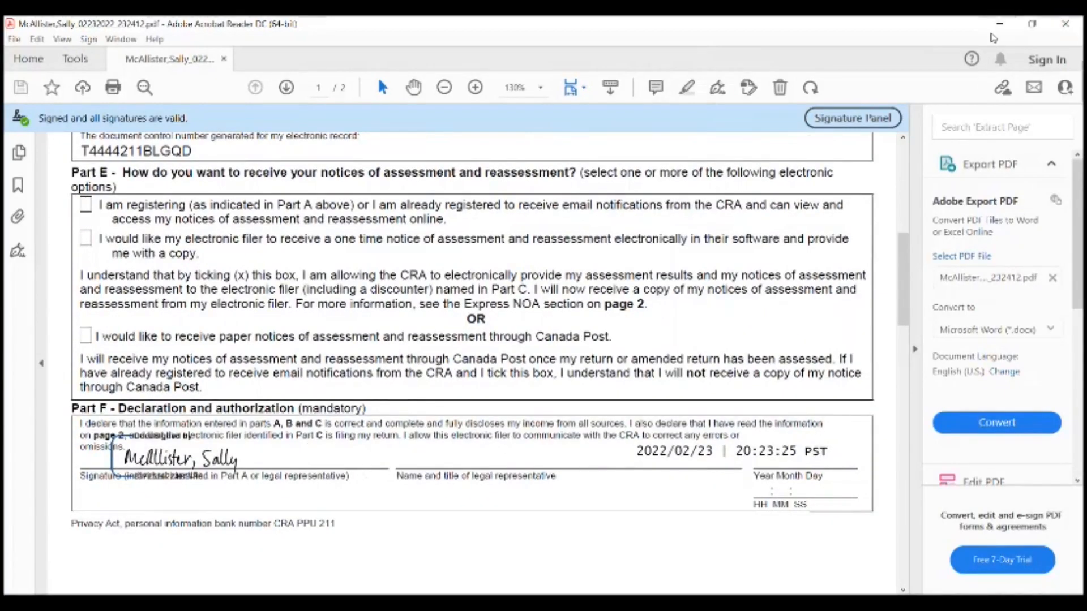
pyautogui.click(1001, 26)
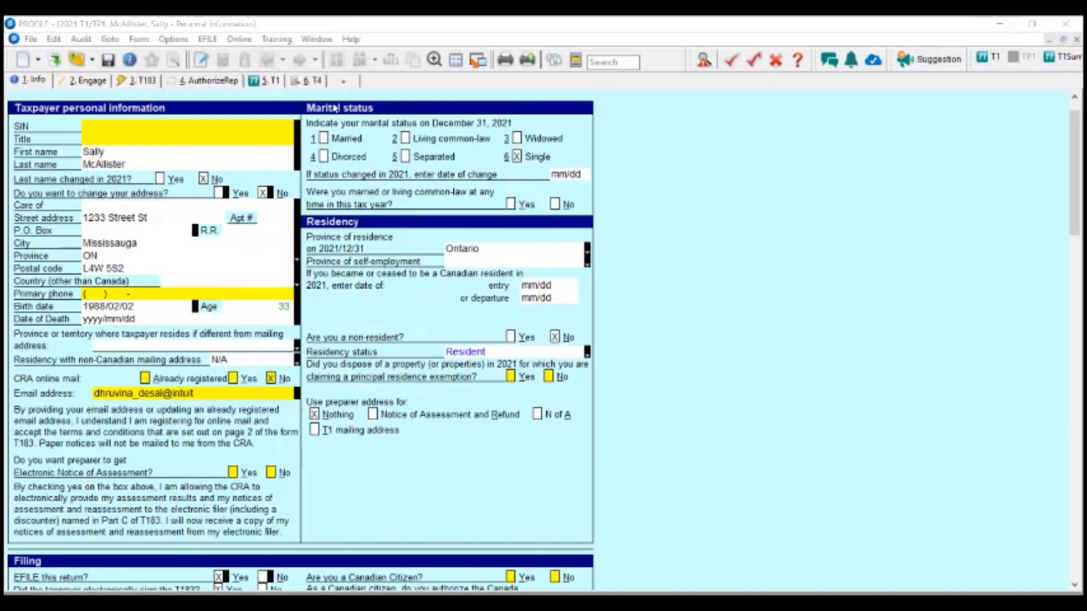
# - On the T183 form, enter Part F signing date 2022/02/23 and time 20:23:25 from the signed PDF
pyautogui.click(136, 81)
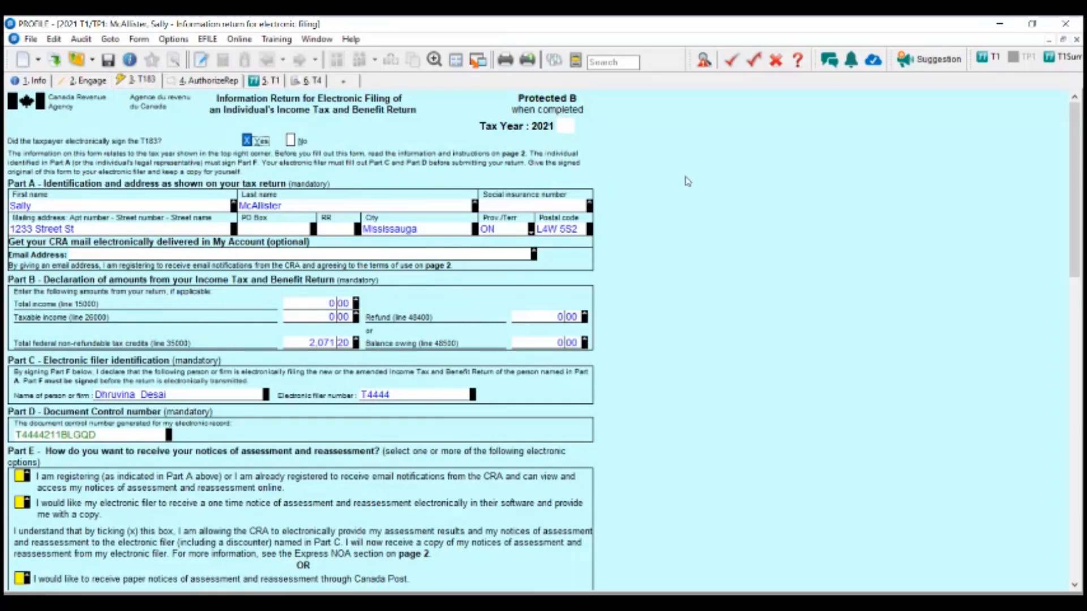
pyautogui.scroll(-6, 687, 179)
pyautogui.click(515, 343)
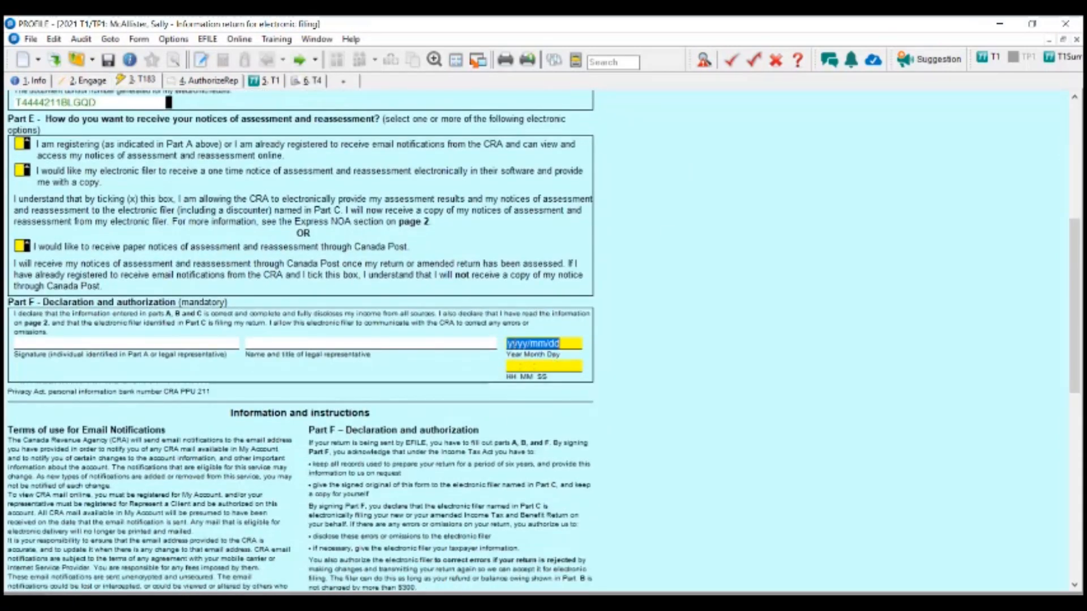
pyautogui.write('202')
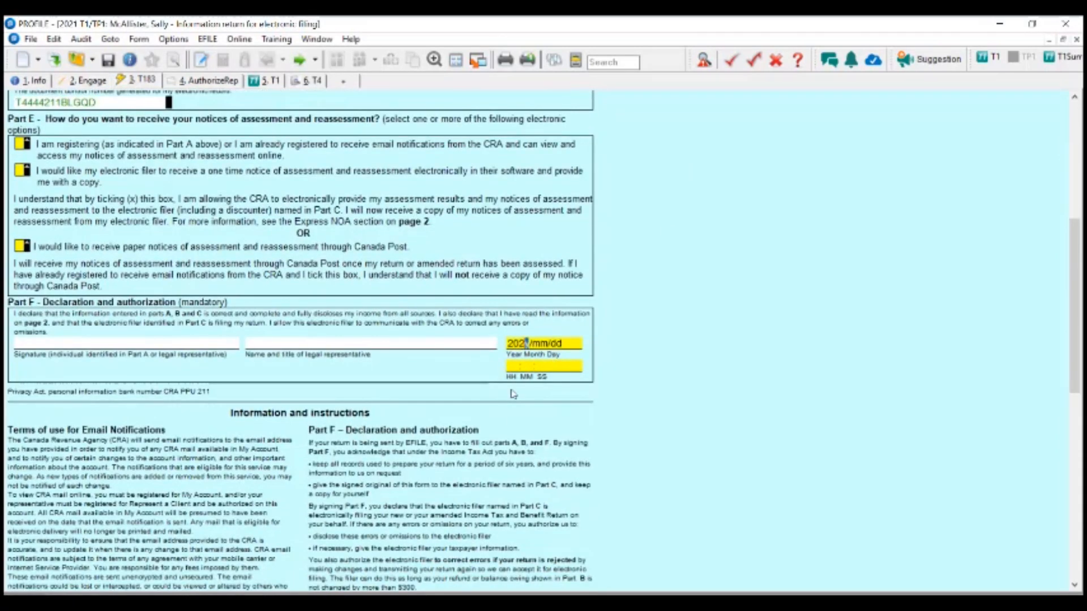
pyautogui.write('2')
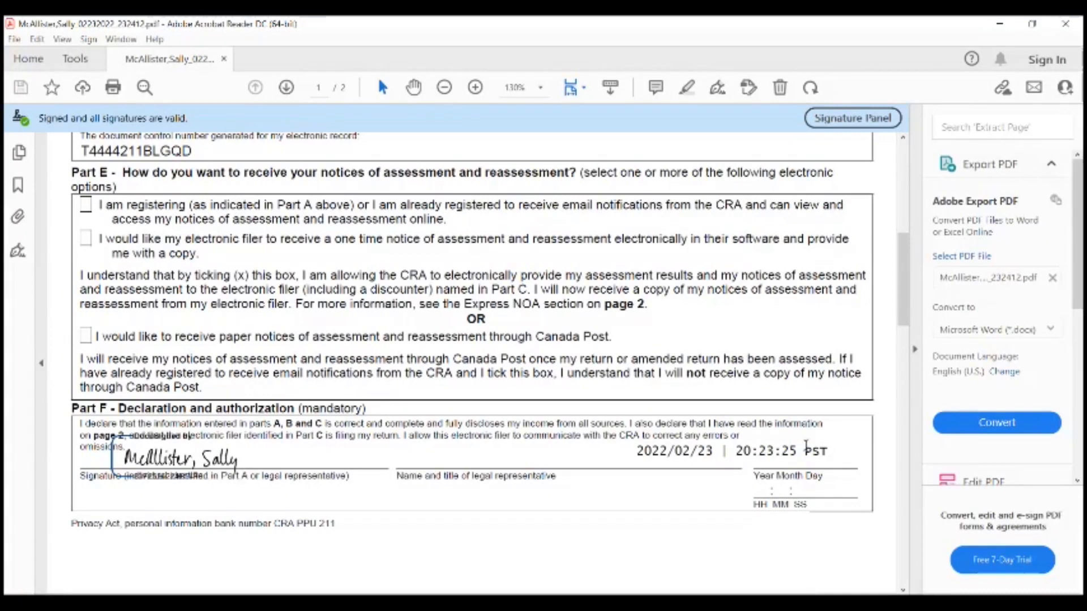
pyautogui.moveTo(798, 454); pyautogui.dragTo(735, 460)
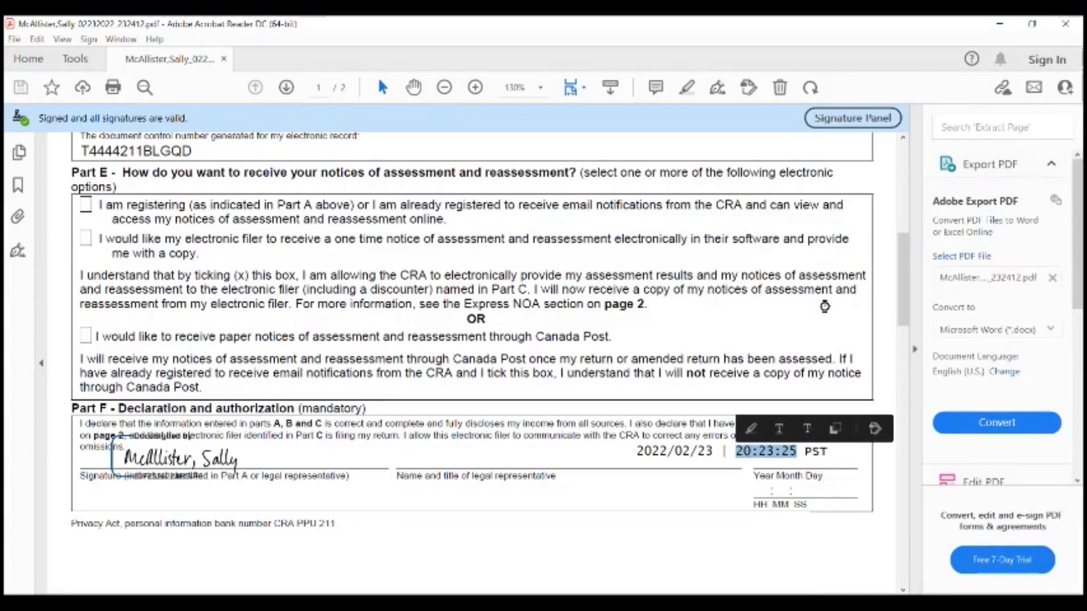
pyautogui.click(1000, 24)
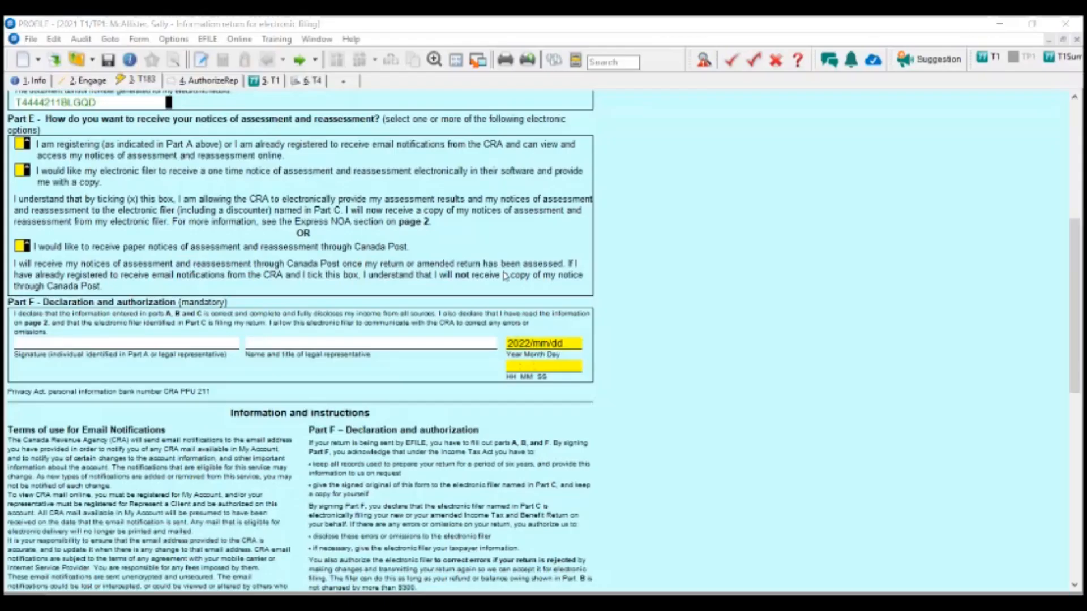
pyautogui.write('02/')
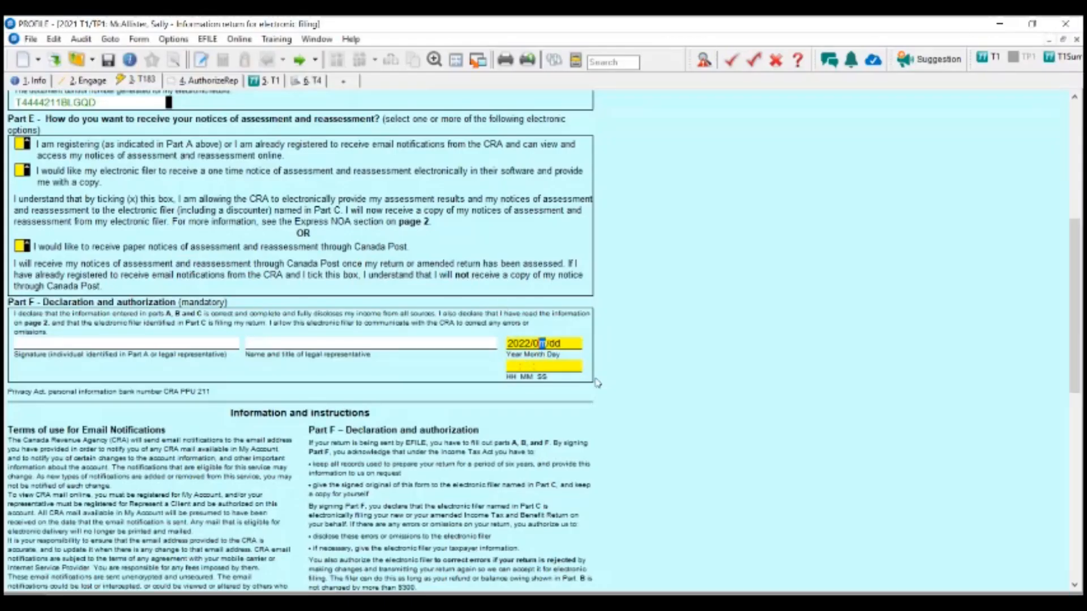
pyautogui.write('23')
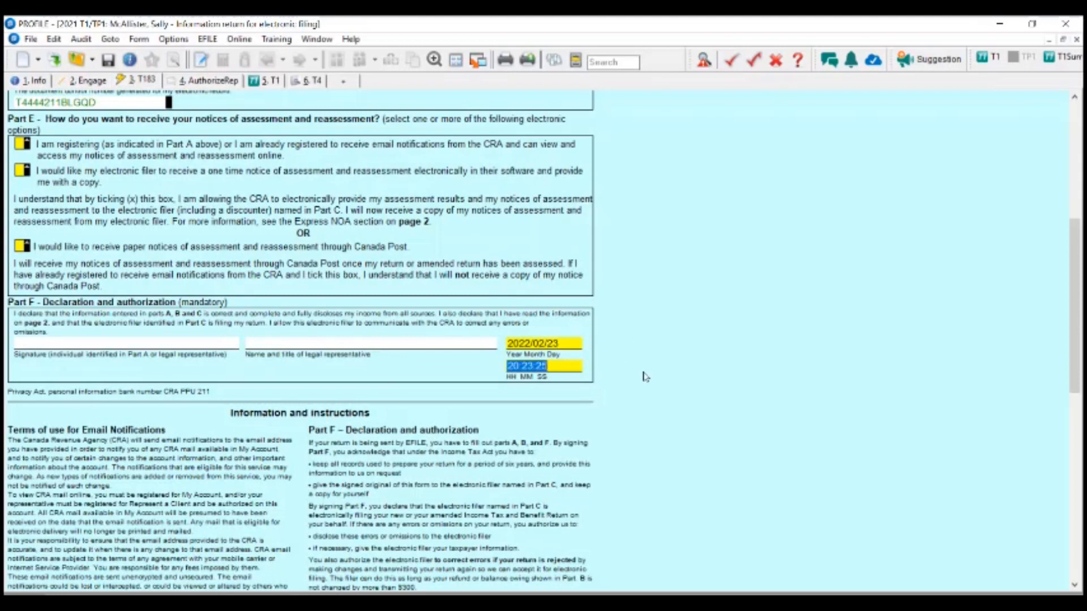
pyautogui.click(568, 368)
pyautogui.scroll(2, 685, 364)
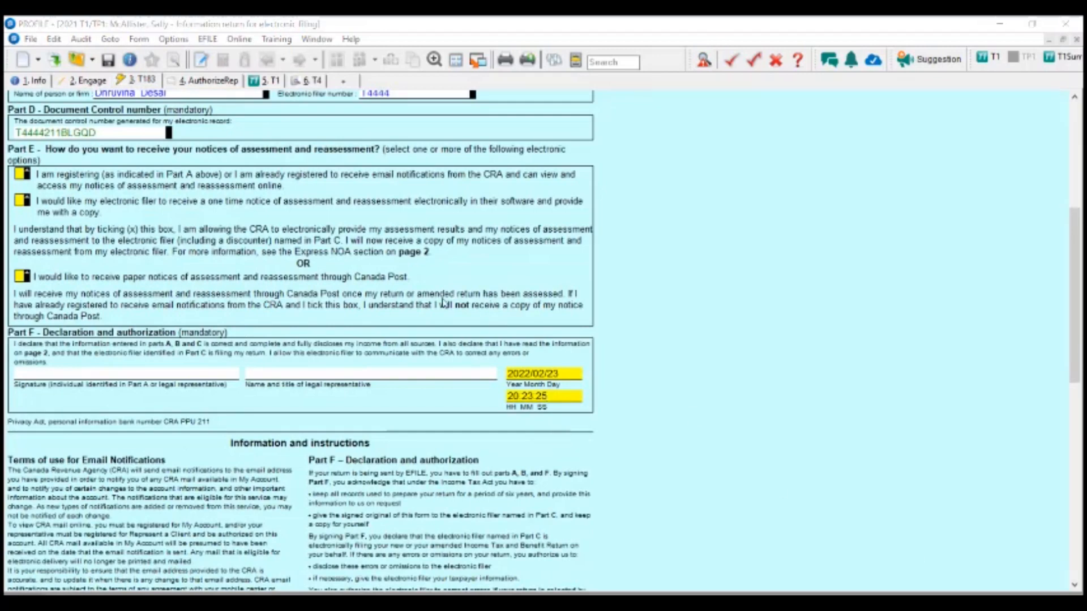
pyautogui.scroll(3, 199, 274)
pyautogui.scroll(2, 201, 276)
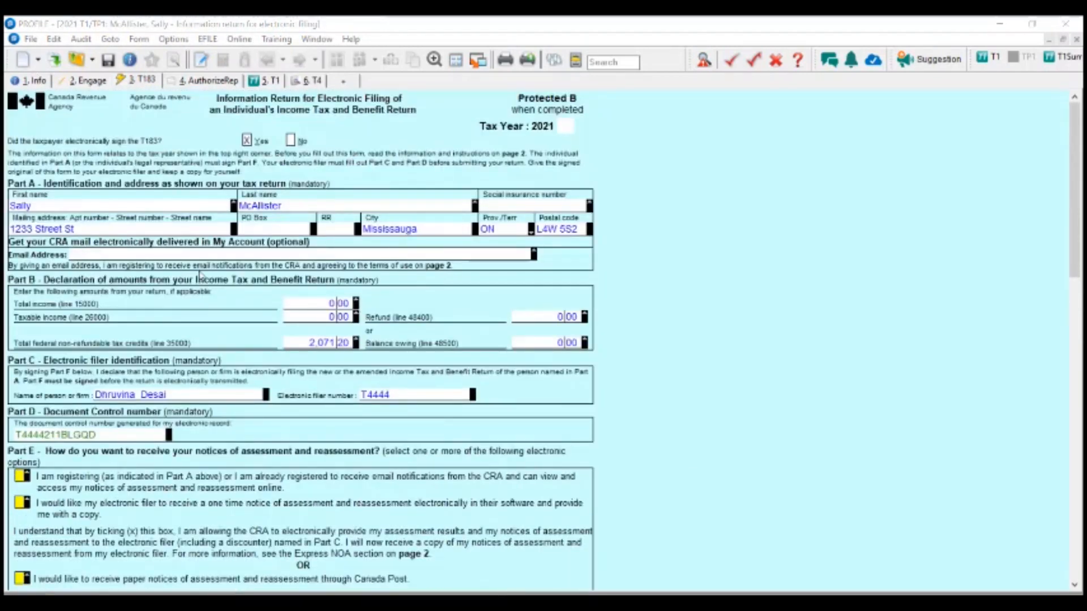
pyautogui.scroll(-4, 489, 442)
pyautogui.scroll(3, 426, 442)
pyautogui.scroll(-3, 294, 139)
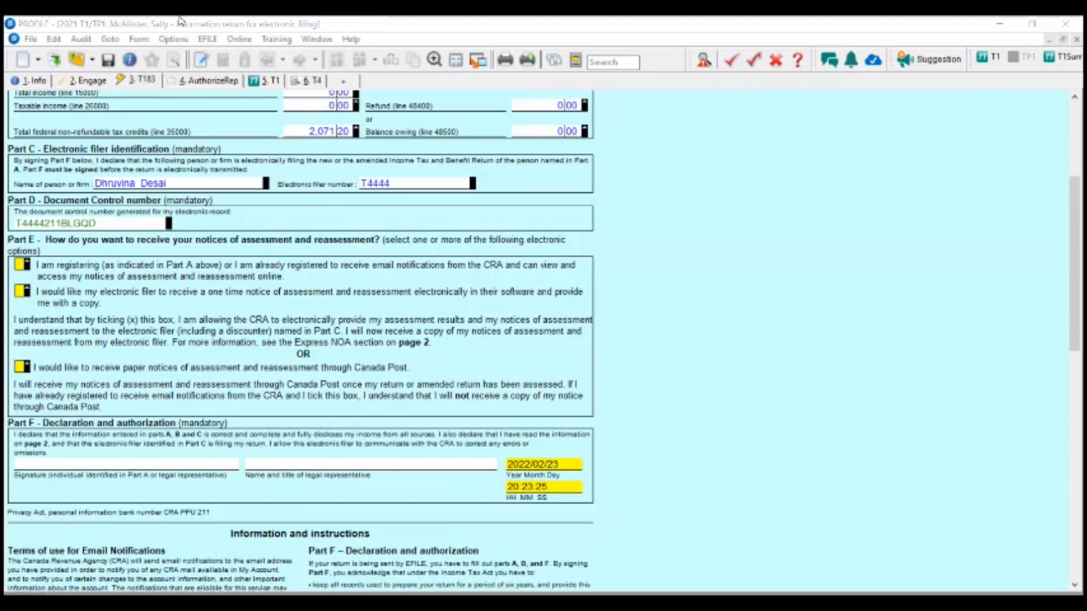
pyautogui.click(31, 39)
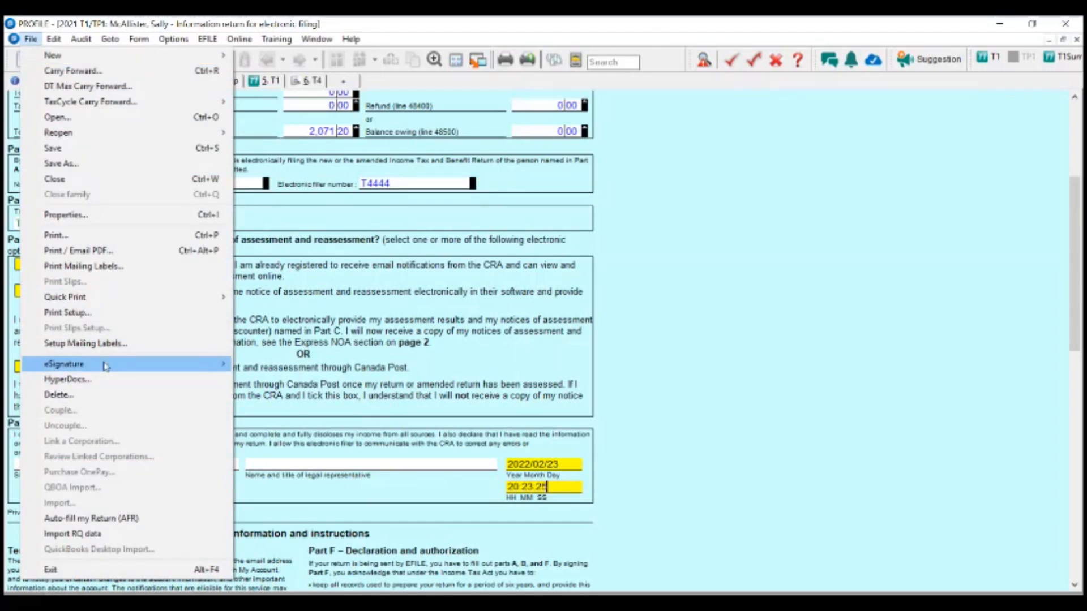
pyautogui.moveTo(119, 365)
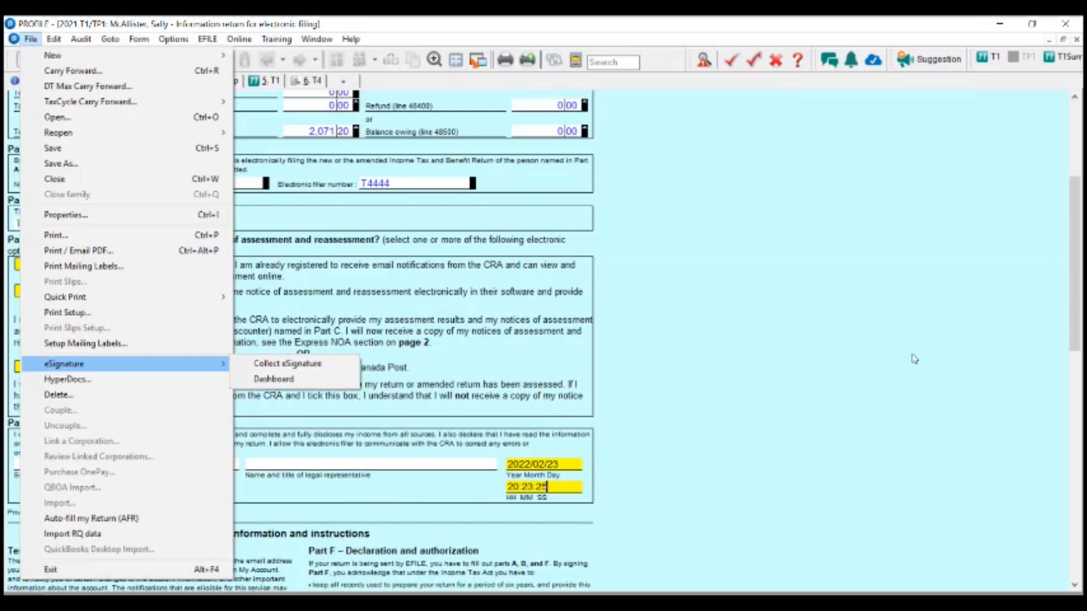
pyautogui.click(715, 281)
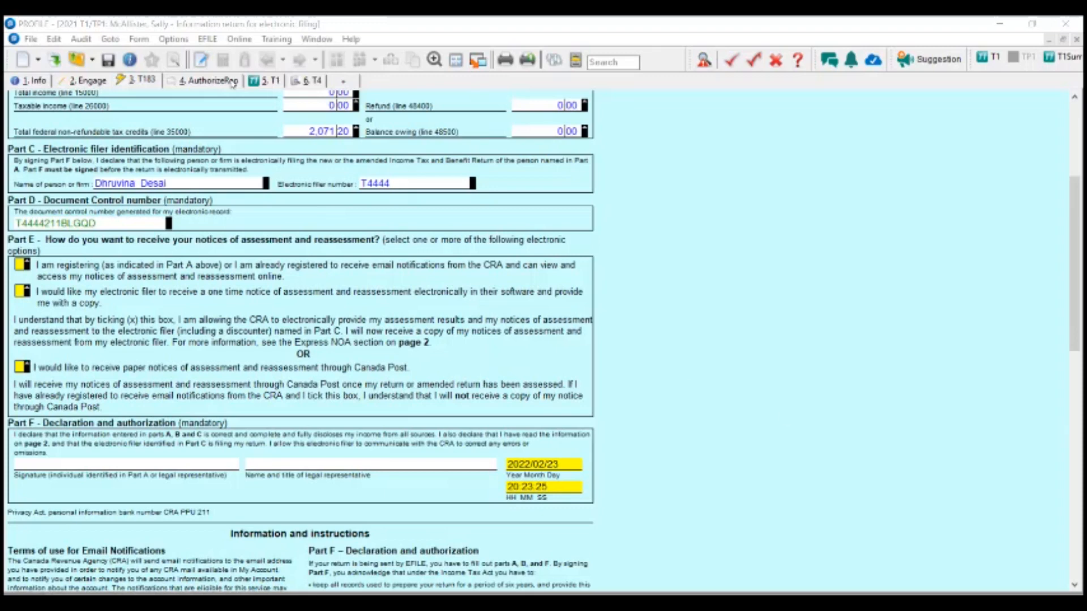
pyautogui.scroll(7, 1036, 389)
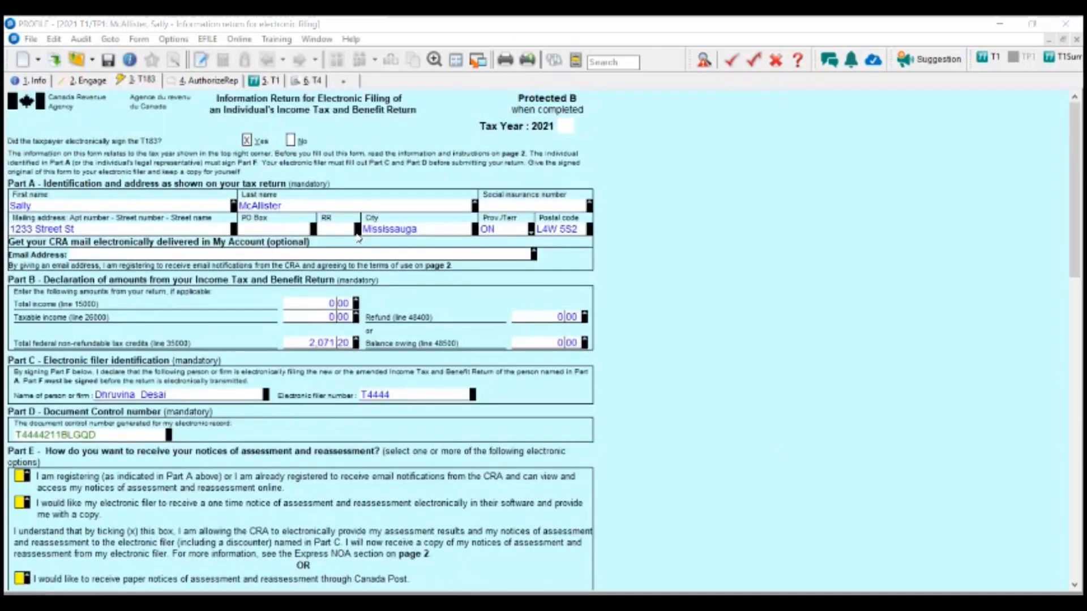
pyautogui.scroll(-8, 1036, 389)
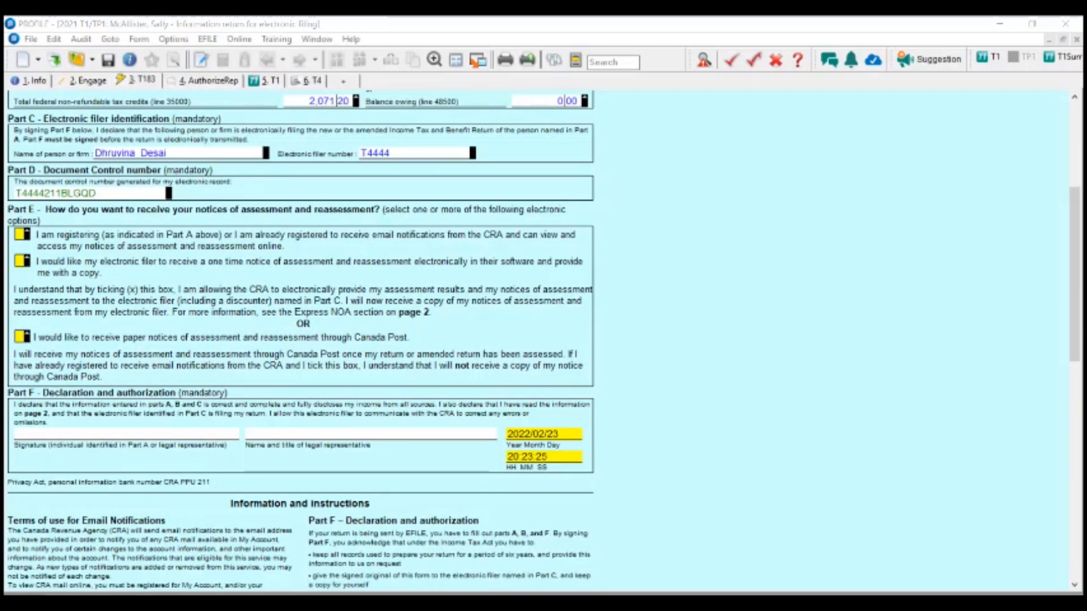
pyautogui.scroll(4, 662, 264)
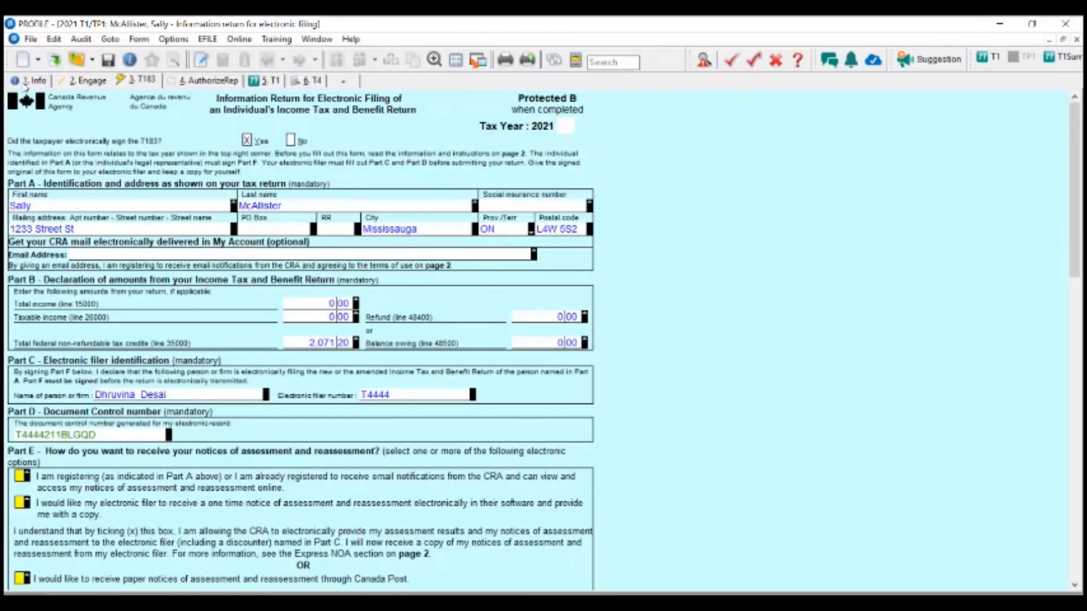
# - On the 1. Info page, tick Married under Marital status
pyautogui.click(25, 82)
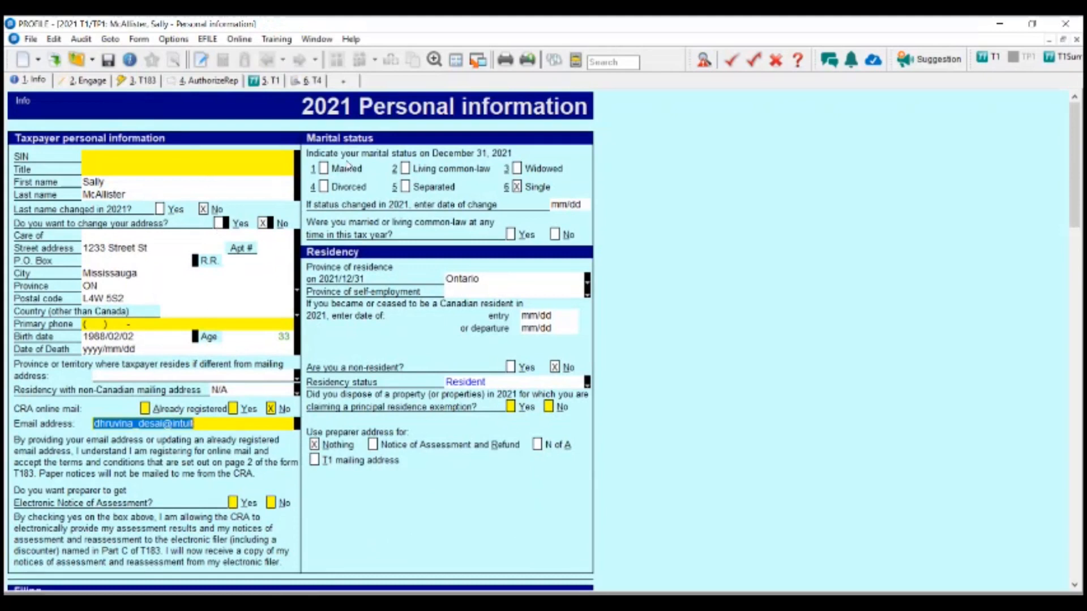
pyautogui.click(323, 168)
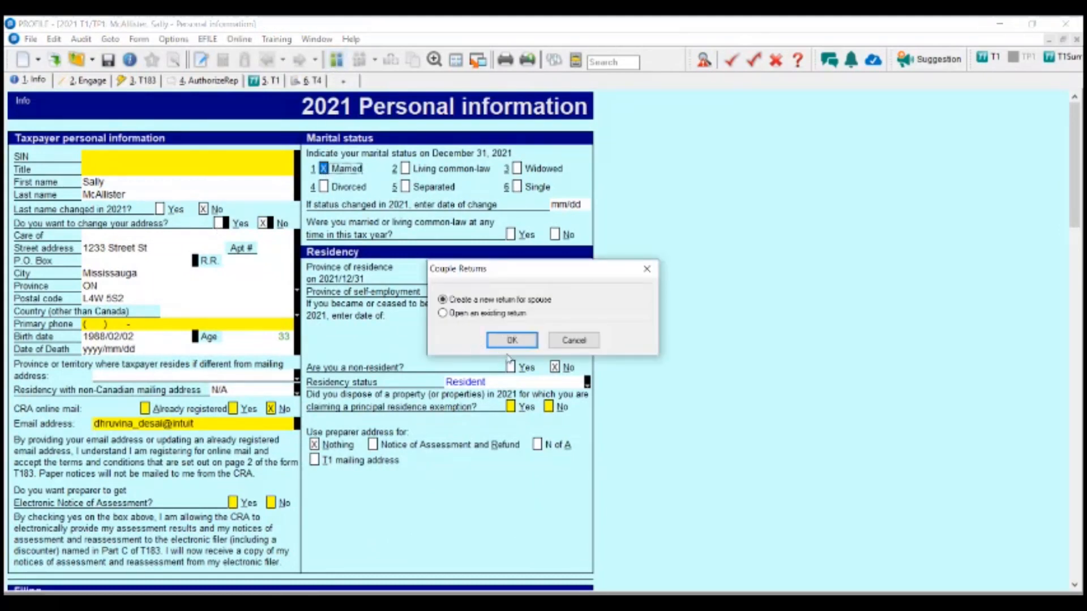
# - Create the coupled spouse return and enter the spouse's first name, last name and e-mail address
pyautogui.click(512, 340)
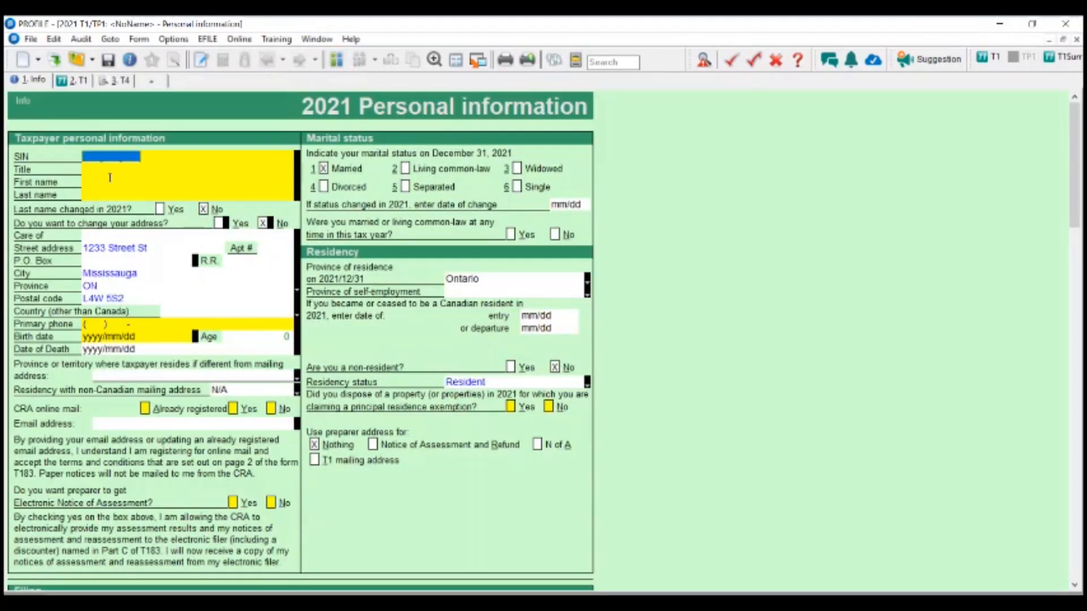
pyautogui.click(110, 178)
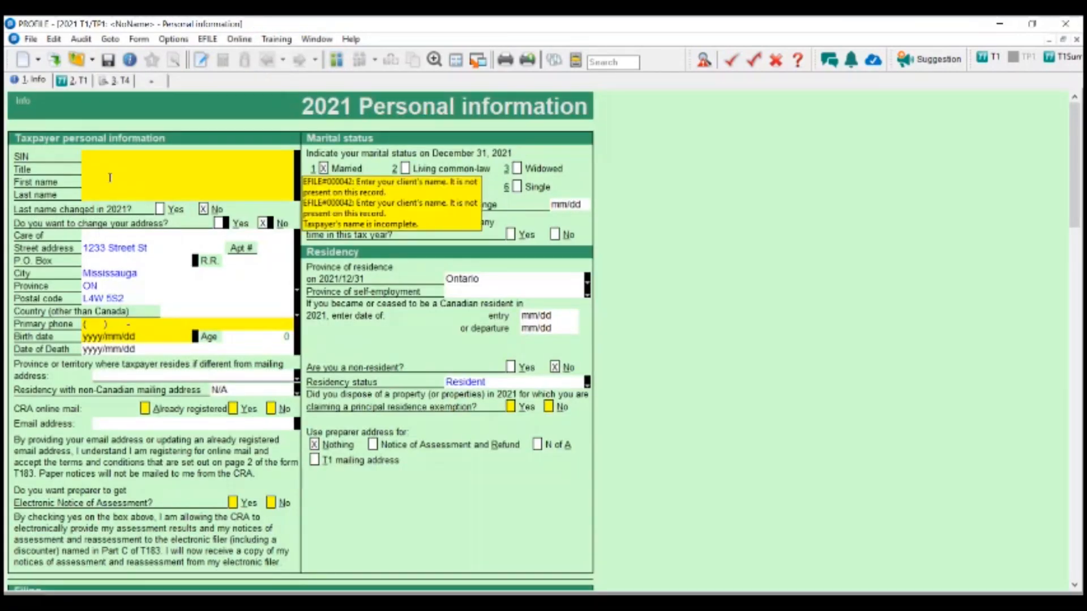
pyautogui.write('J')
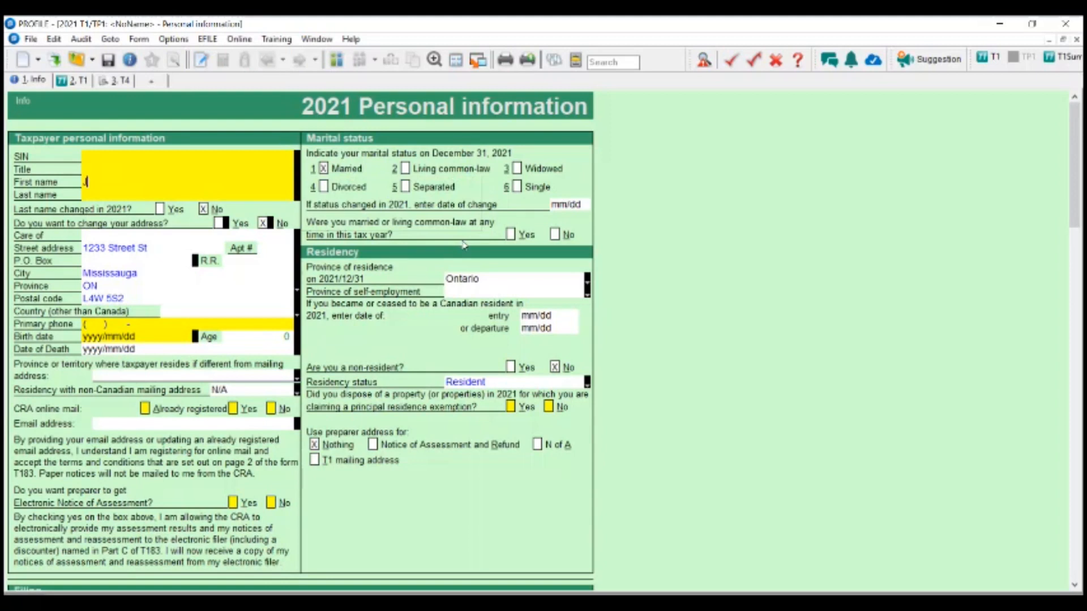
pyautogui.write('ohn')
pyautogui.press('Tab')
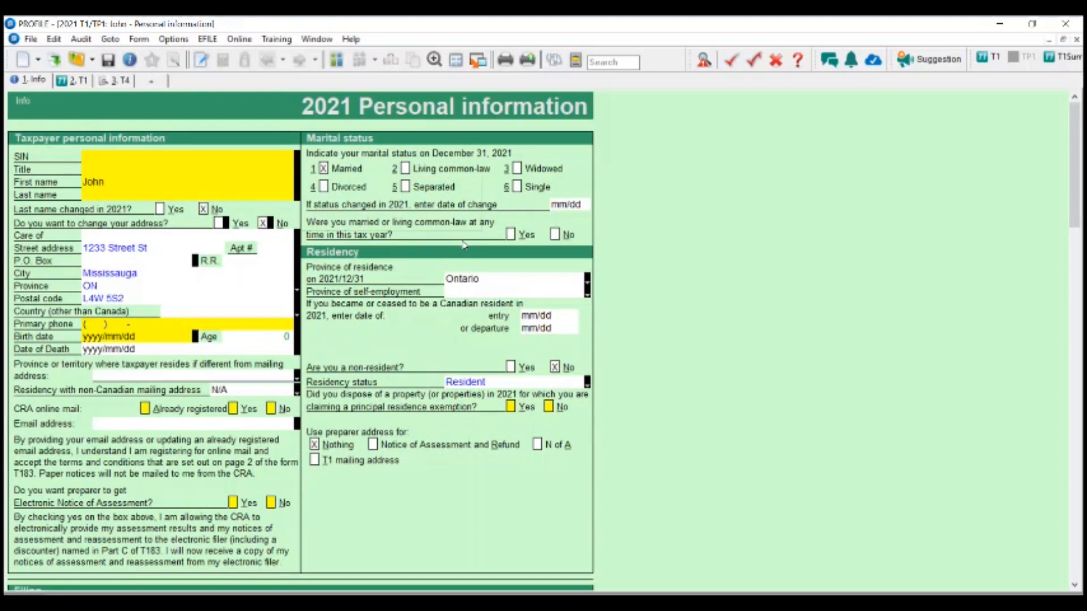
pyautogui.write('Smith')
pyautogui.press('Tab')
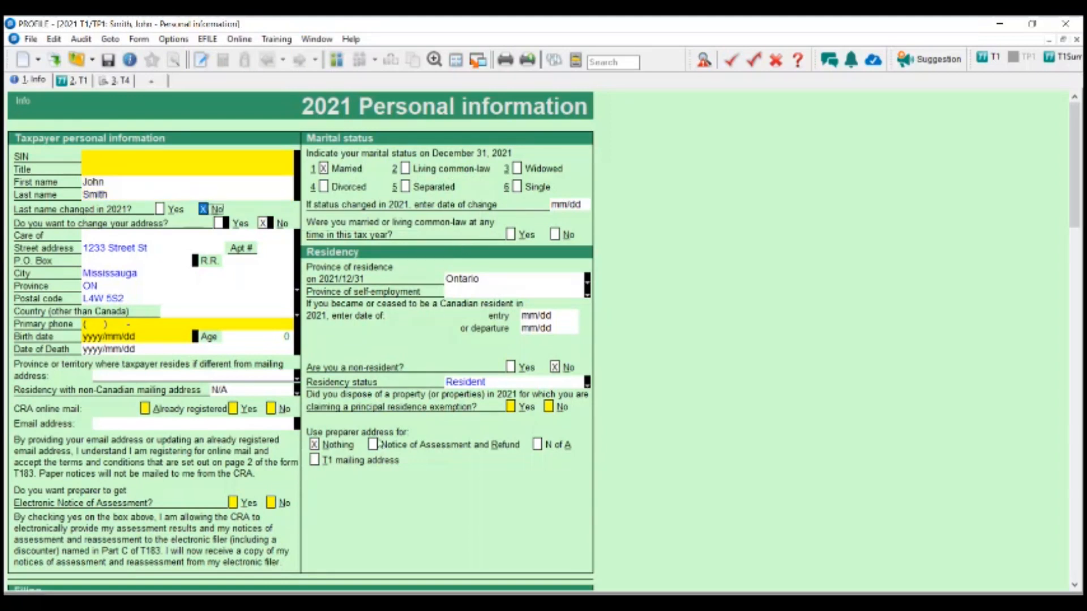
pyautogui.click(113, 422)
pyautogui.write('Test@Email.com')
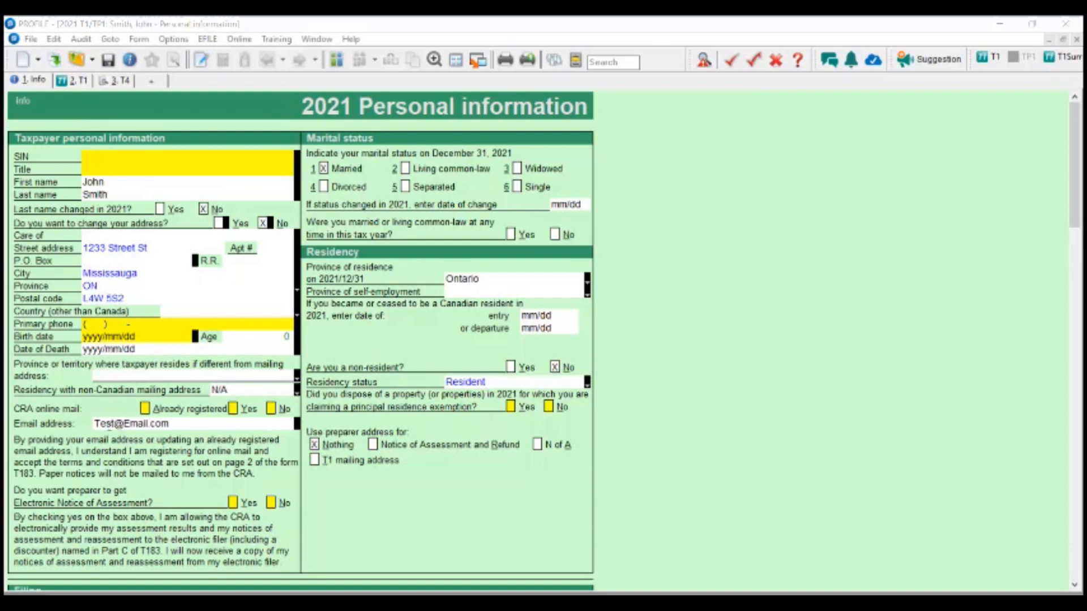
pyautogui.click(185, 424)
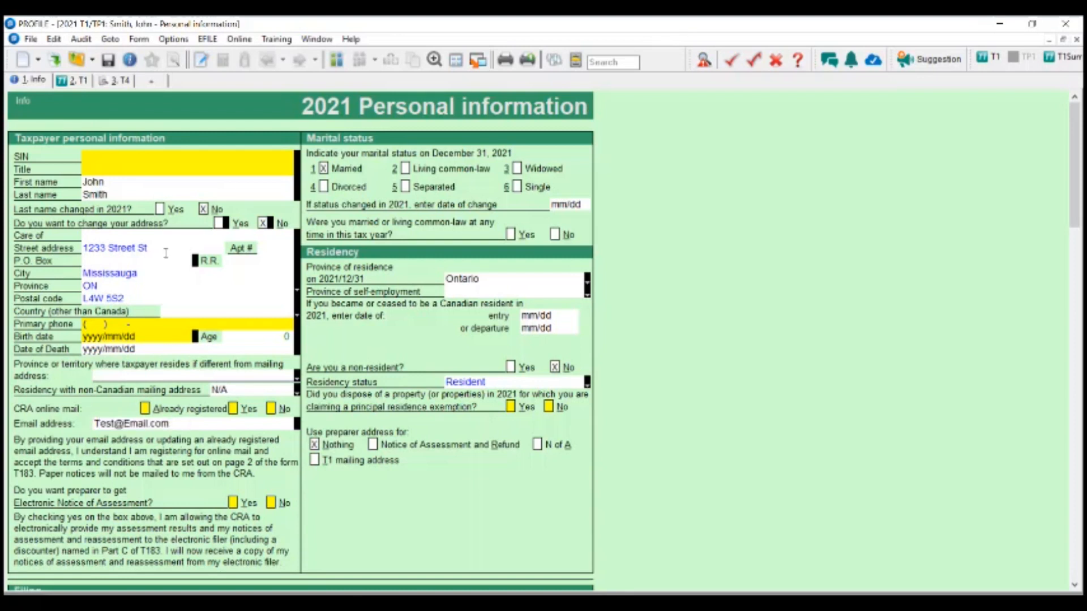
# - Search for T183 to bring up the electronic filing form
pyautogui.click(611, 62)
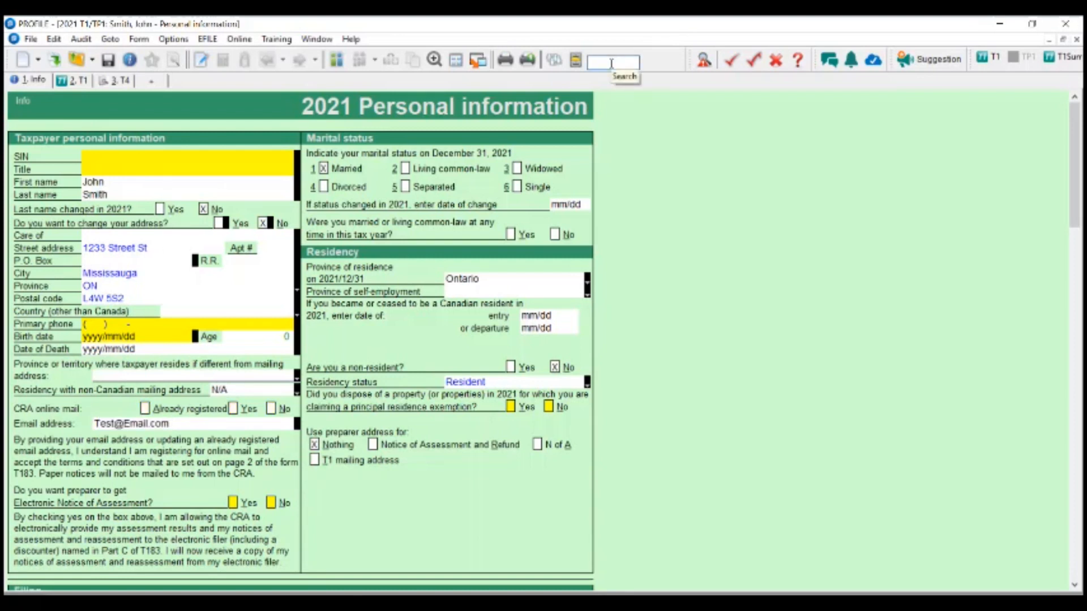
pyautogui.write('T183')
pyautogui.press('Return')
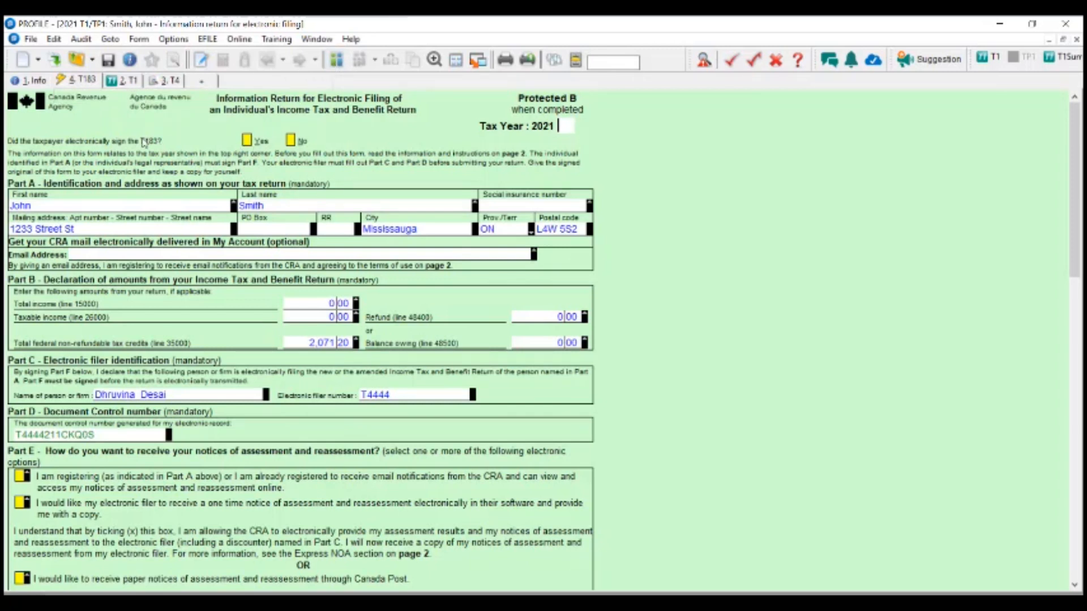
# - Answer Yes to 'Did the taxpayer electronically sign the T183?', switch it to No, then back to Yes
pyautogui.click(248, 141)
pyautogui.scroll(-5, 279, 269)
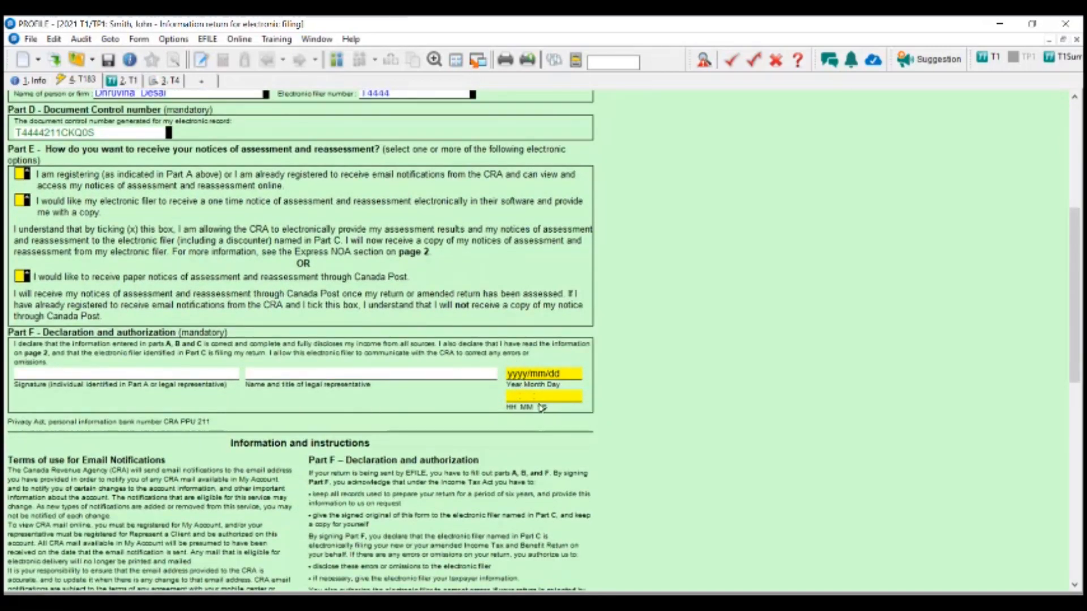
pyautogui.scroll(1, 549, 420)
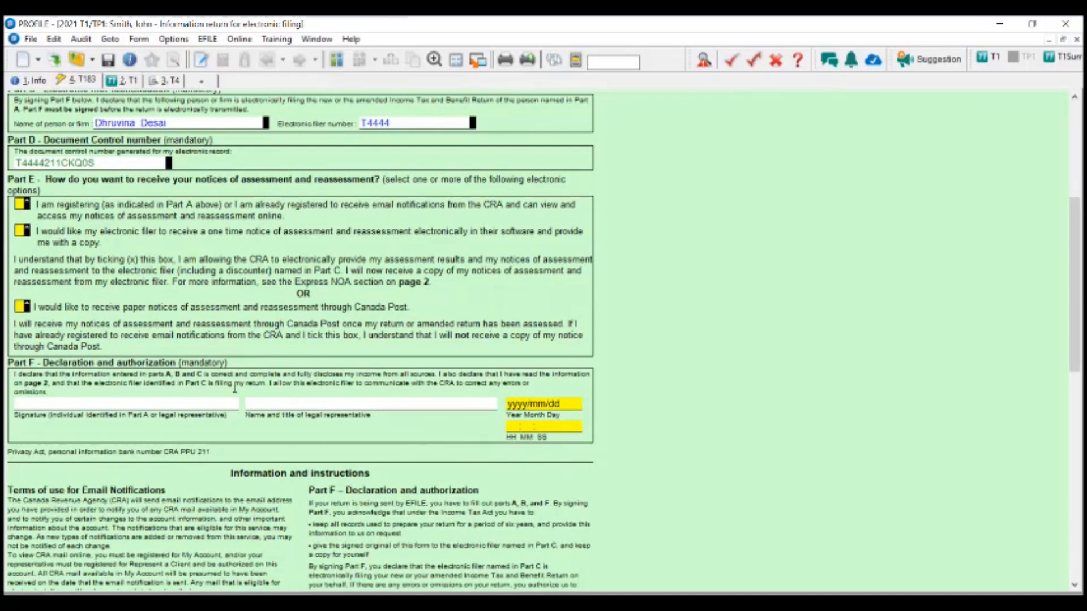
pyautogui.scroll(9, 235, 389)
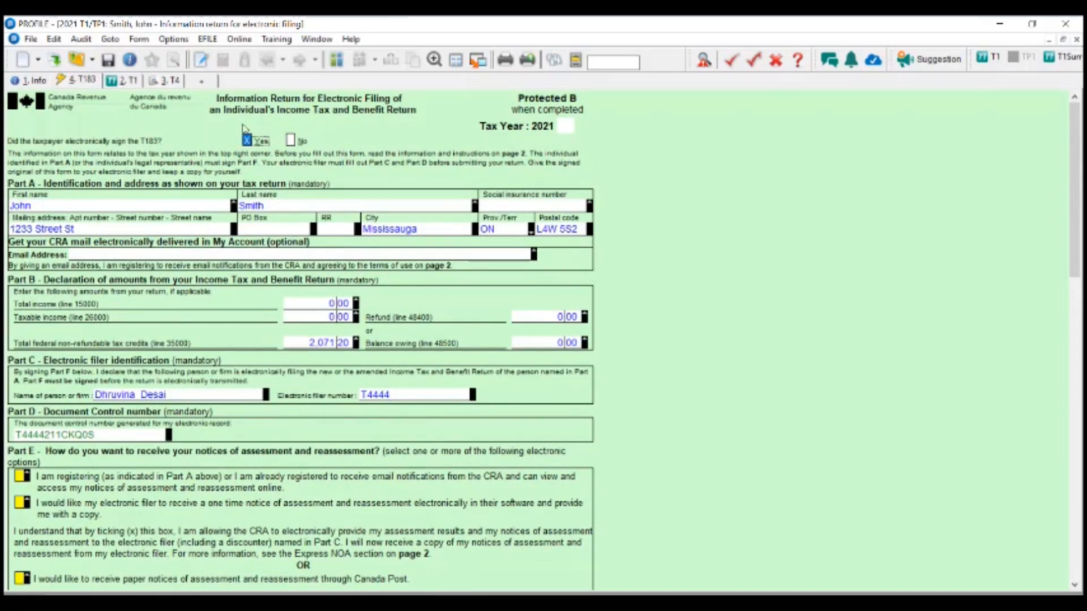
pyautogui.click(290, 141)
pyautogui.scroll(-10, 317, 150)
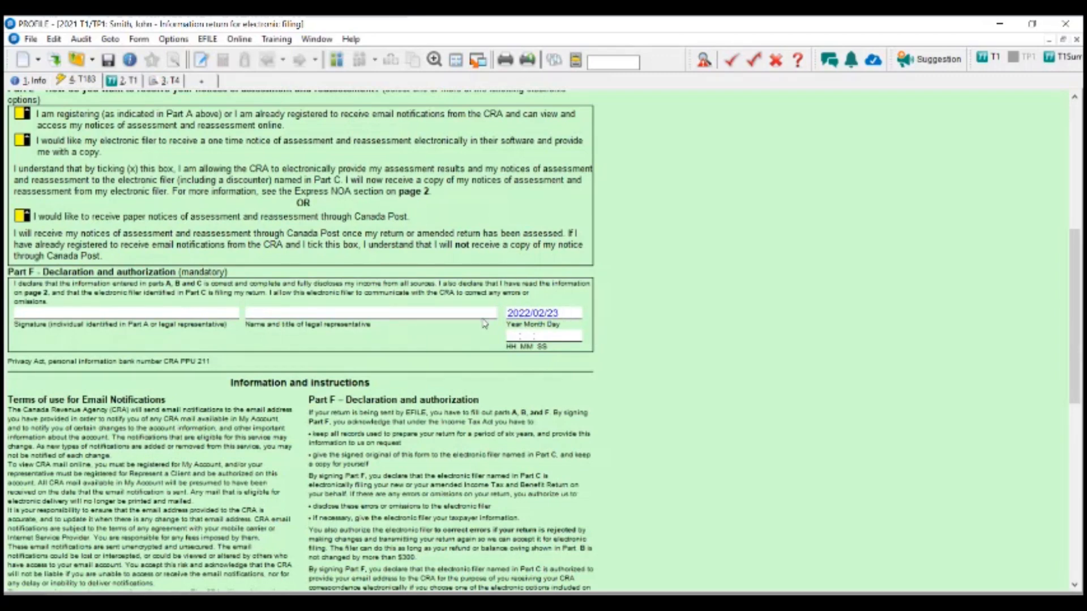
pyautogui.scroll(10, 425, 359)
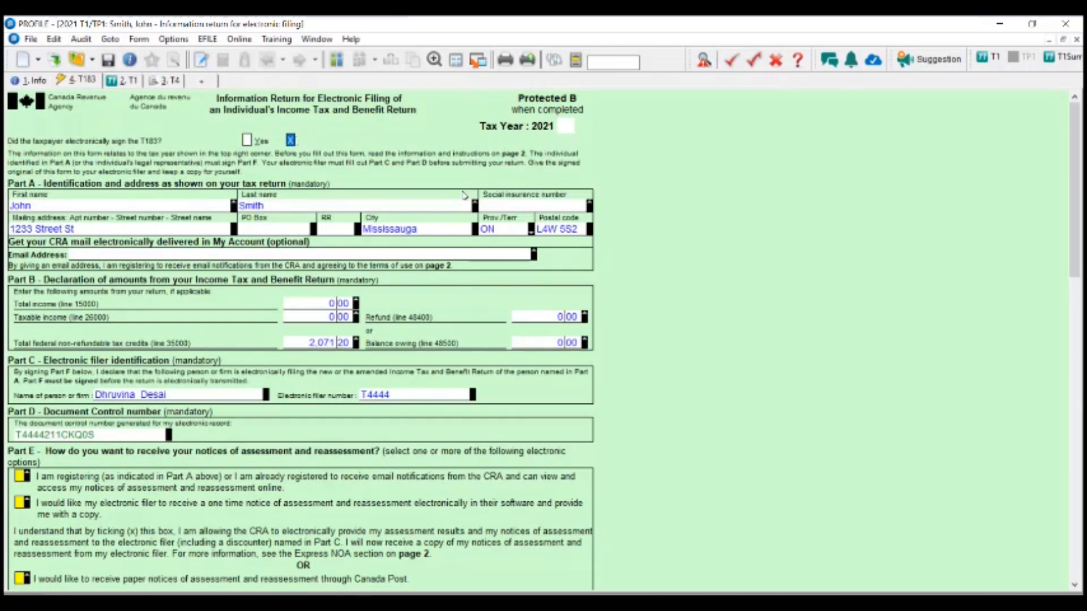
pyautogui.scroll(-7, 489, 287)
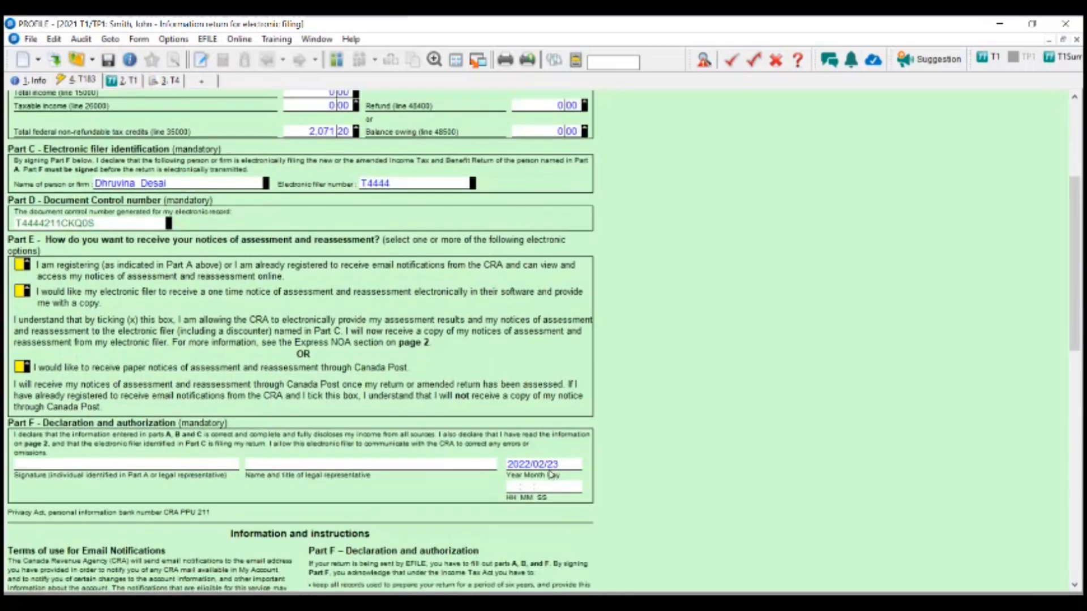
pyautogui.scroll(7, 500, 461)
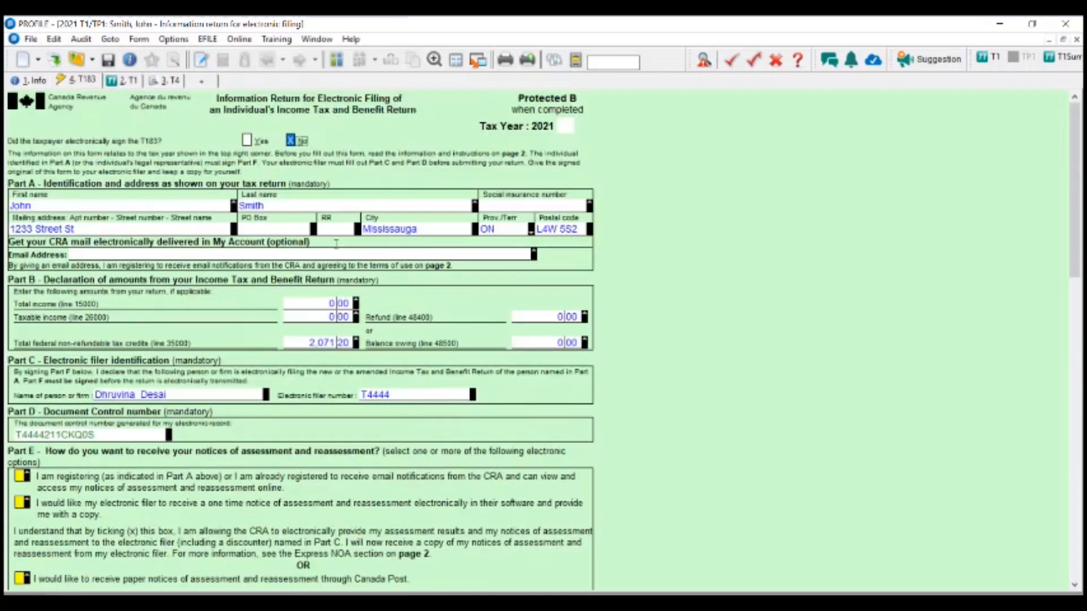
pyautogui.click(252, 144)
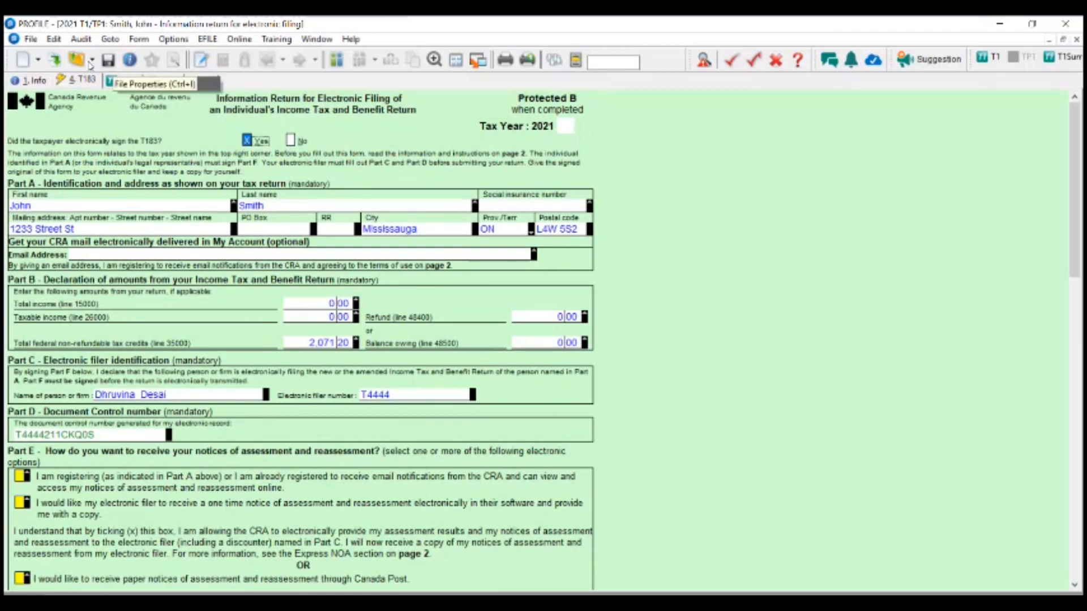
# - Start a DocuSign eSignature request and add the other spouse as a second recipient
pyautogui.click(30, 40)
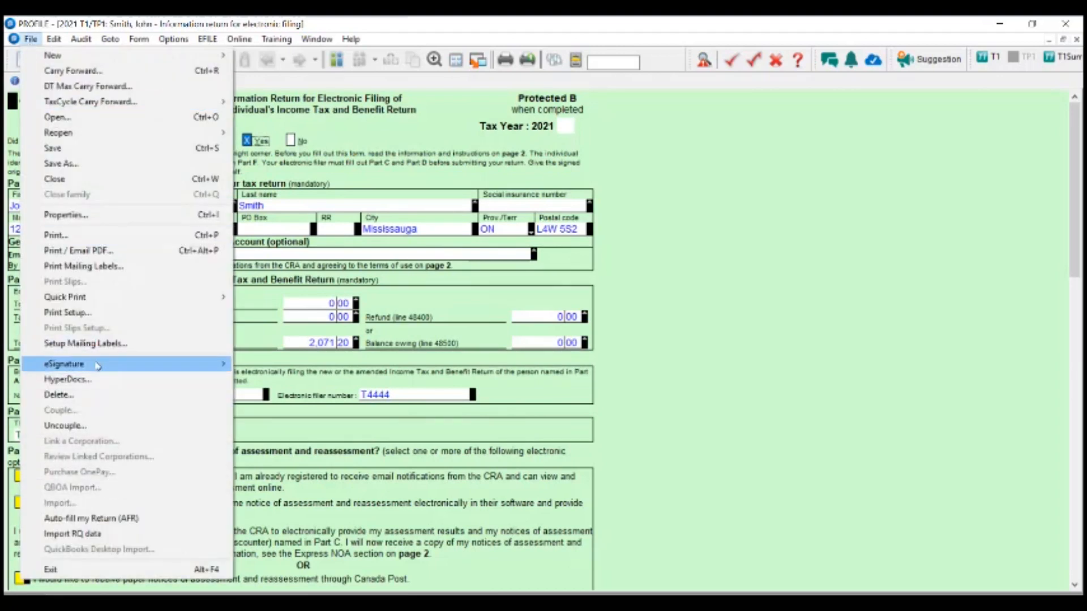
pyautogui.moveTo(98, 366)
pyautogui.click(268, 363)
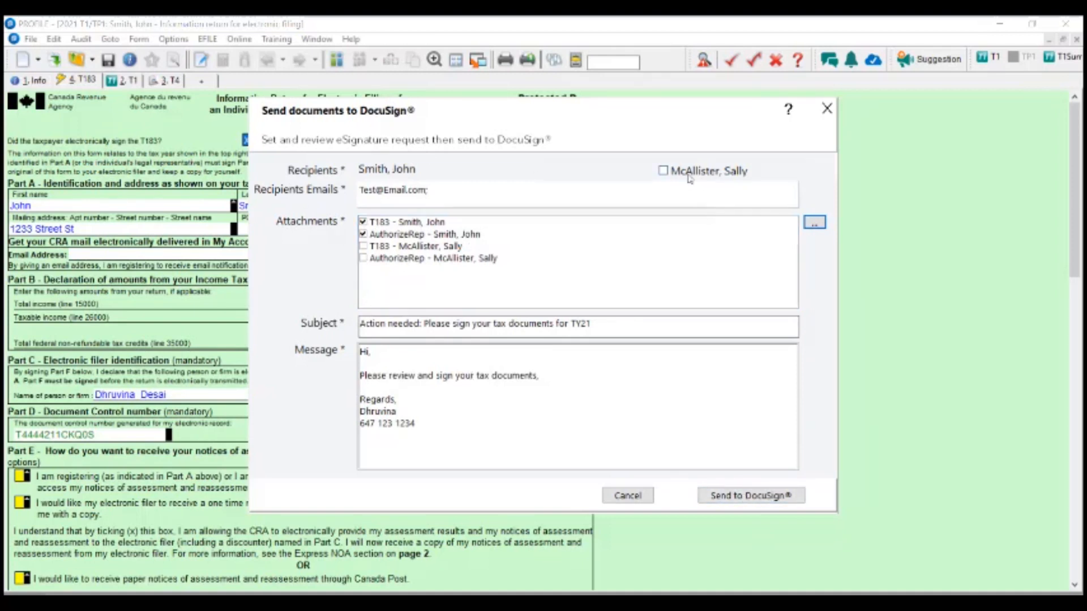
pyautogui.click(664, 171)
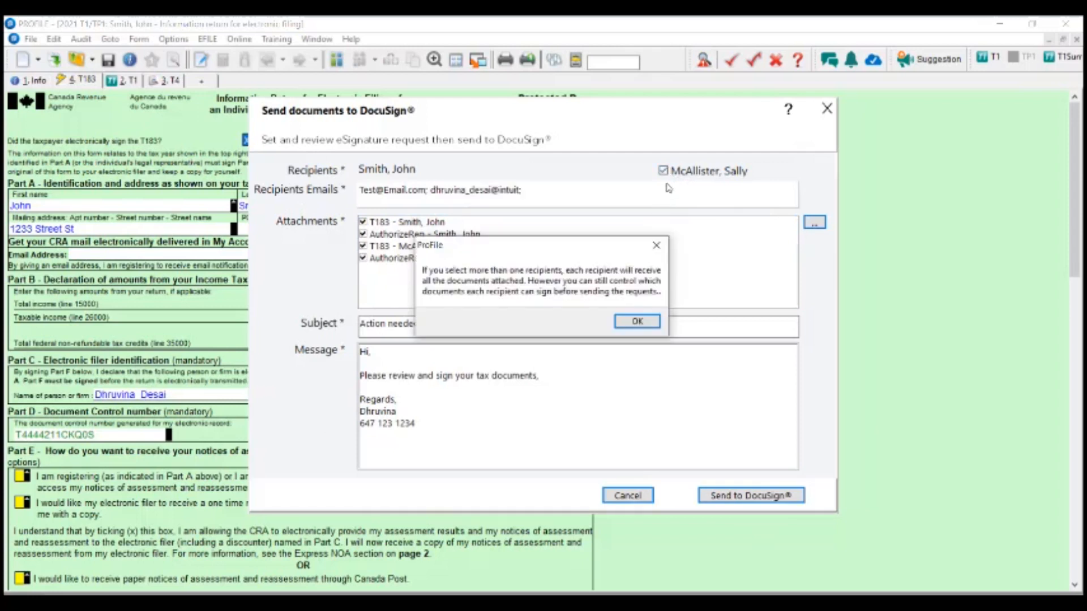
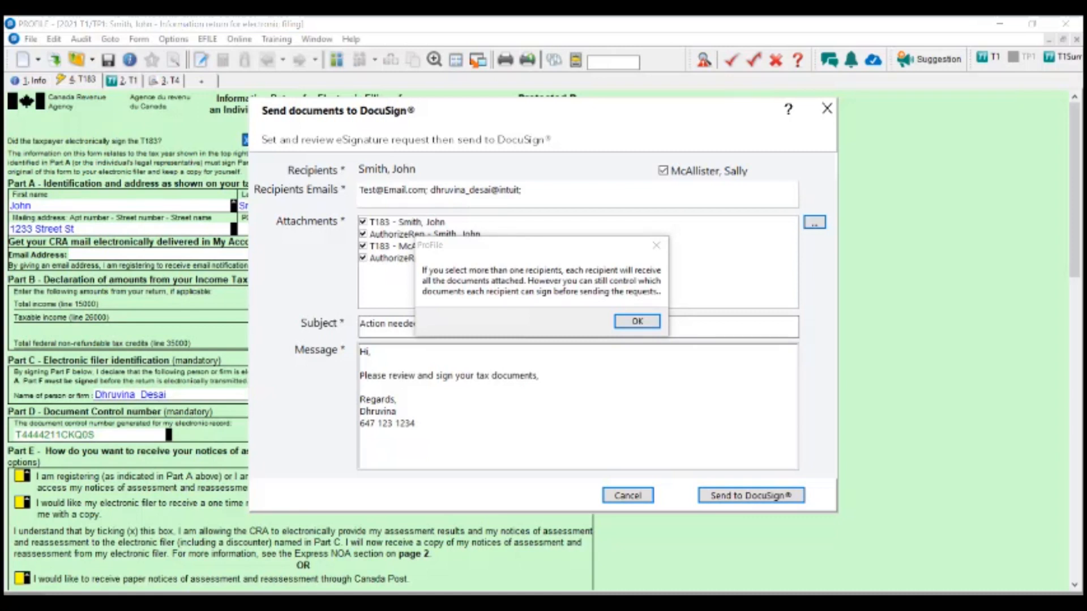
# - Complete the second recipient's email by appending .com, then send the documents to DocuSign
pyautogui.click(637, 322)
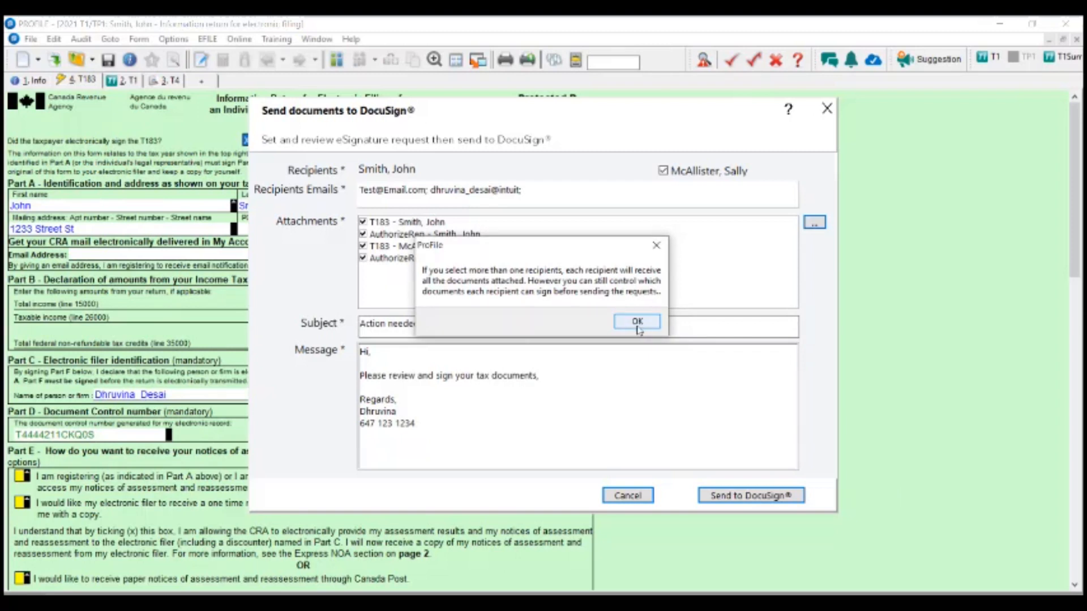
pyautogui.click(638, 321)
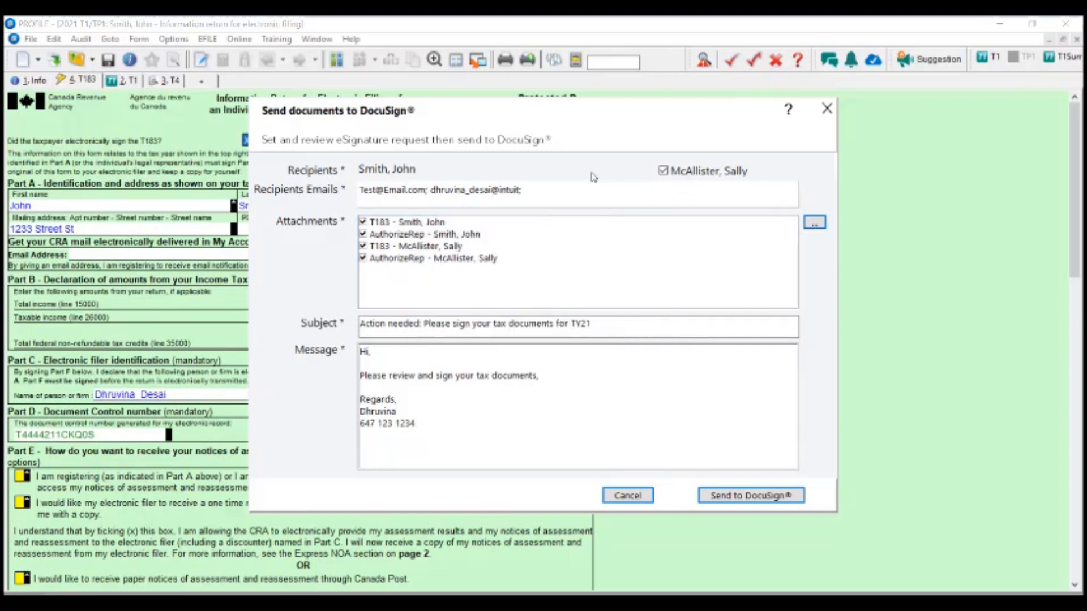
pyautogui.click(499, 192)
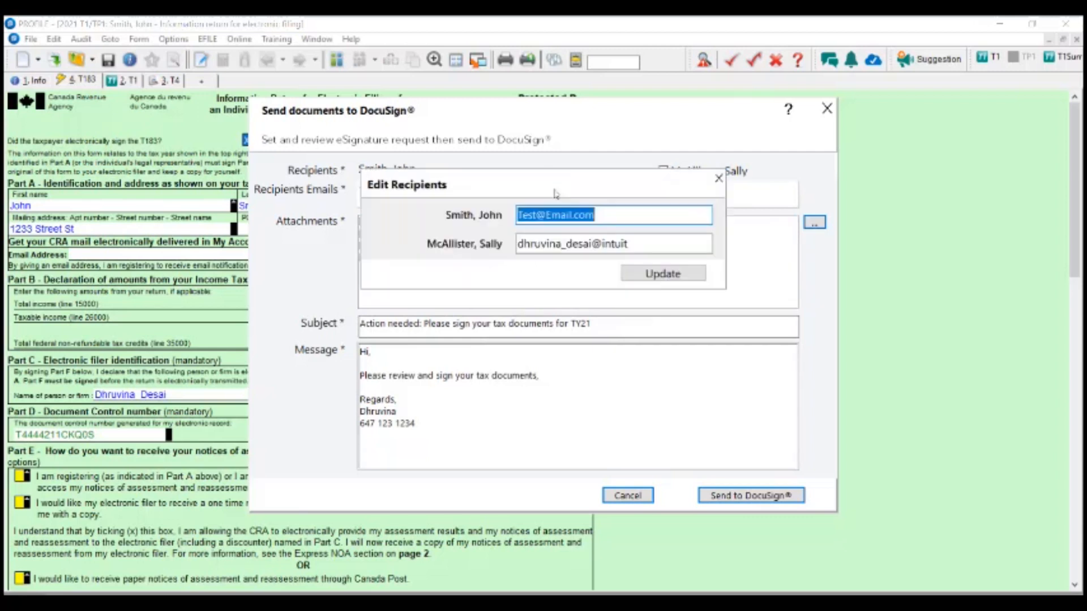
pyautogui.click(653, 244)
pyautogui.write('.com')
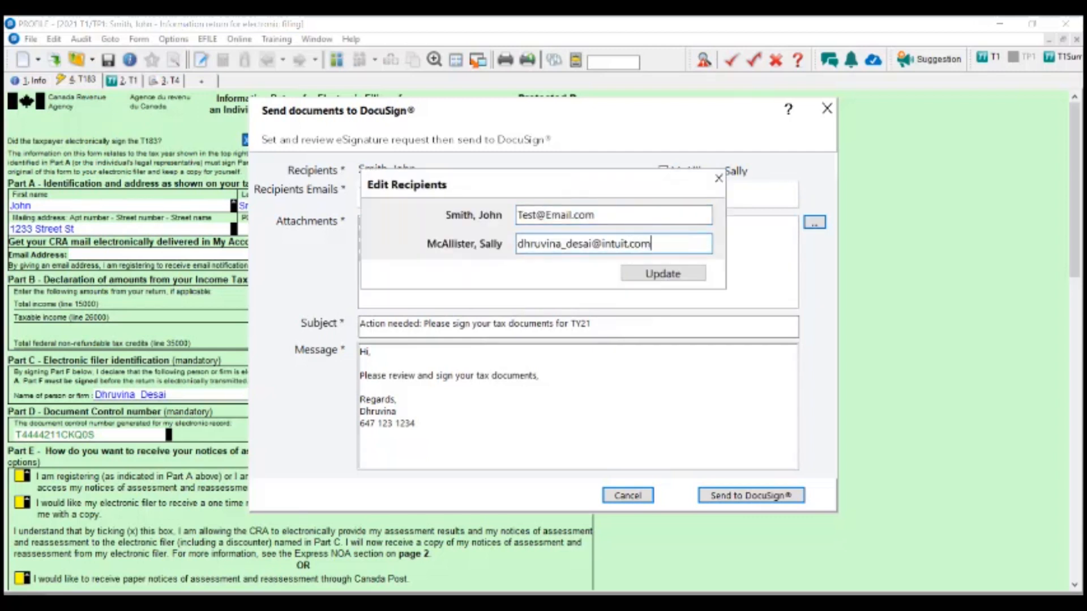
pyautogui.click(673, 279)
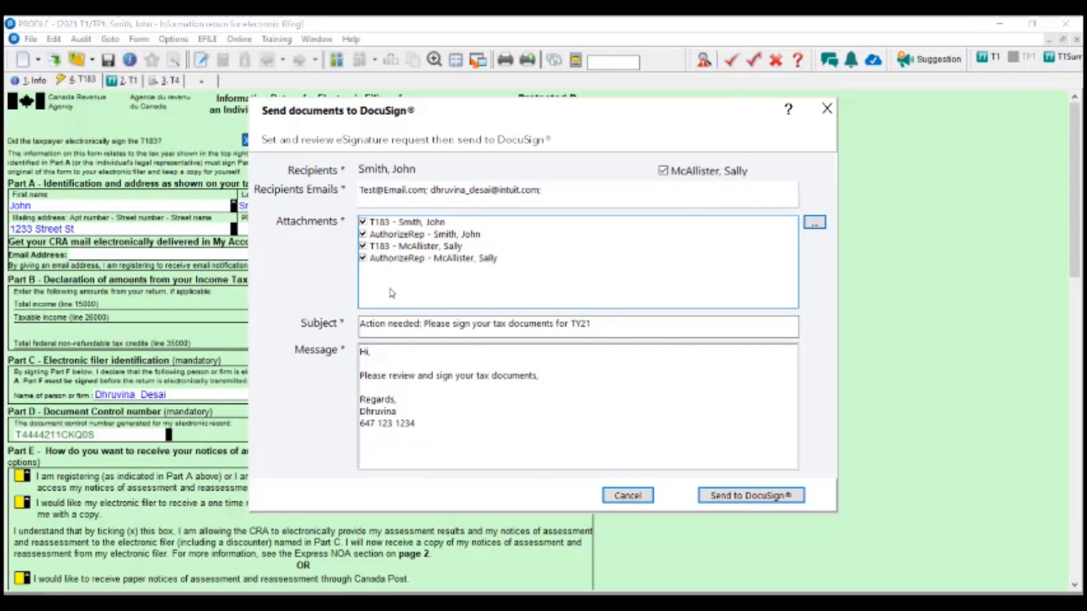
pyautogui.click(787, 498)
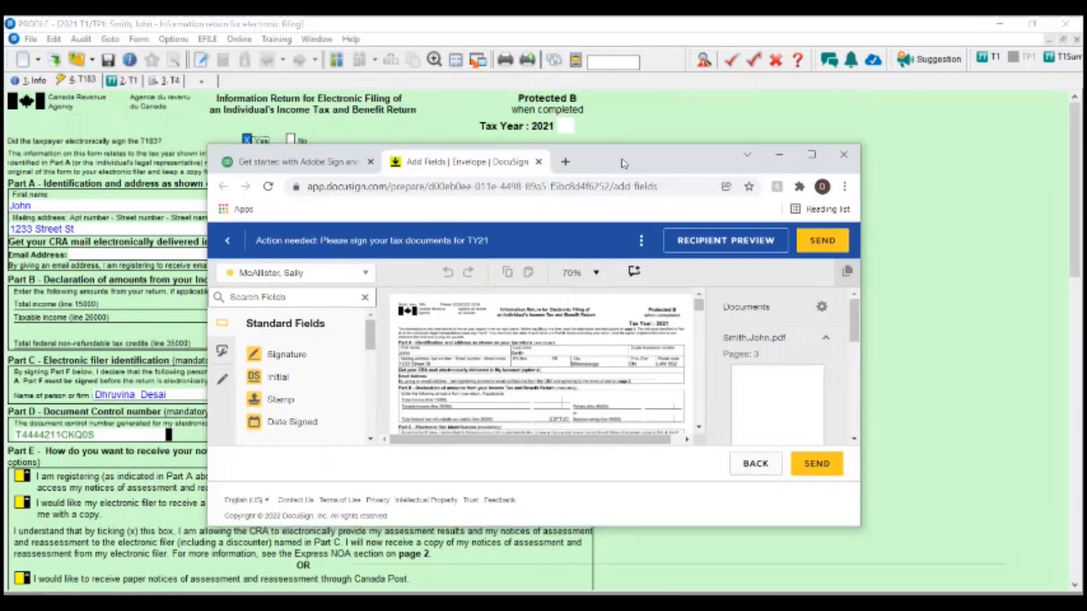
# - Maximize the browser and place a Signature field on the first T183's Part F signature line
pyautogui.doubleClick(623, 163)
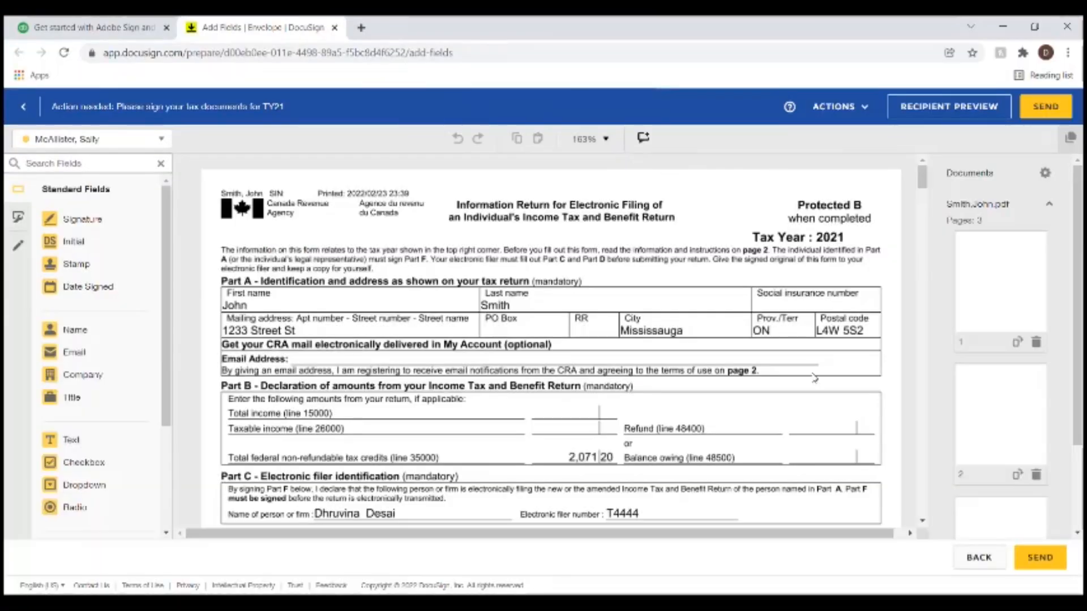
pyautogui.scroll(-4, 812, 378)
pyautogui.scroll(-4, 633, 265)
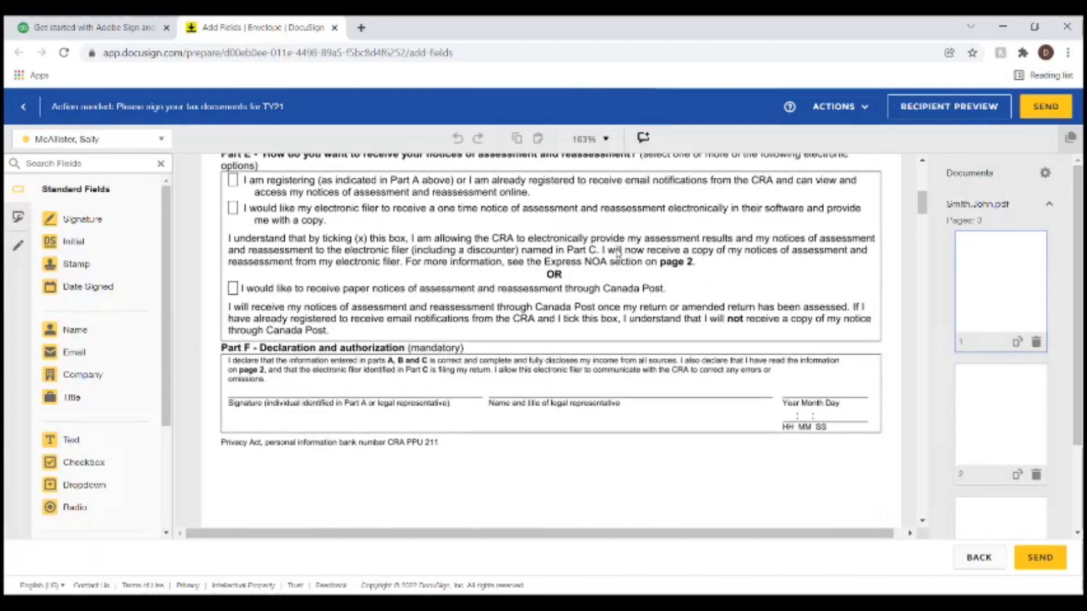
pyautogui.scroll(-3, 512, 339)
pyautogui.scroll(10, 512, 340)
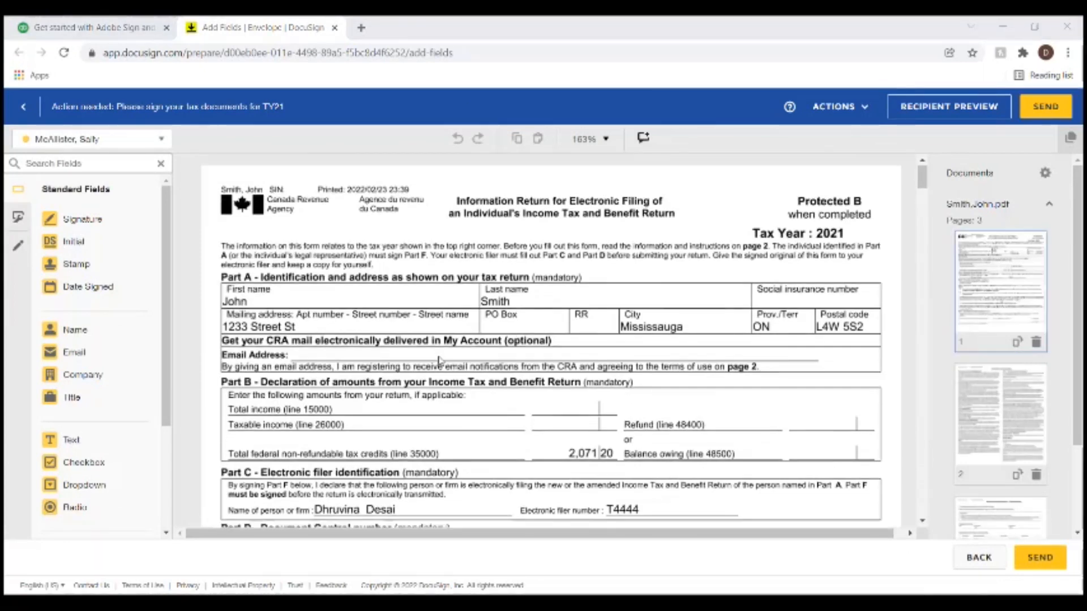
pyautogui.scroll(-10, 550, 340)
pyautogui.click(82, 219)
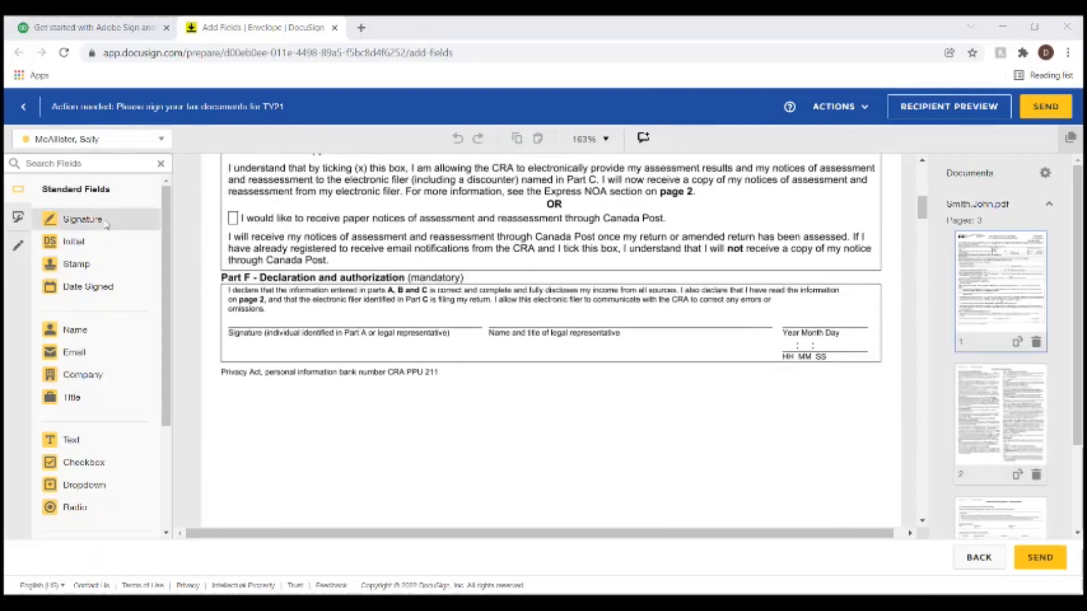
pyautogui.click(264, 298)
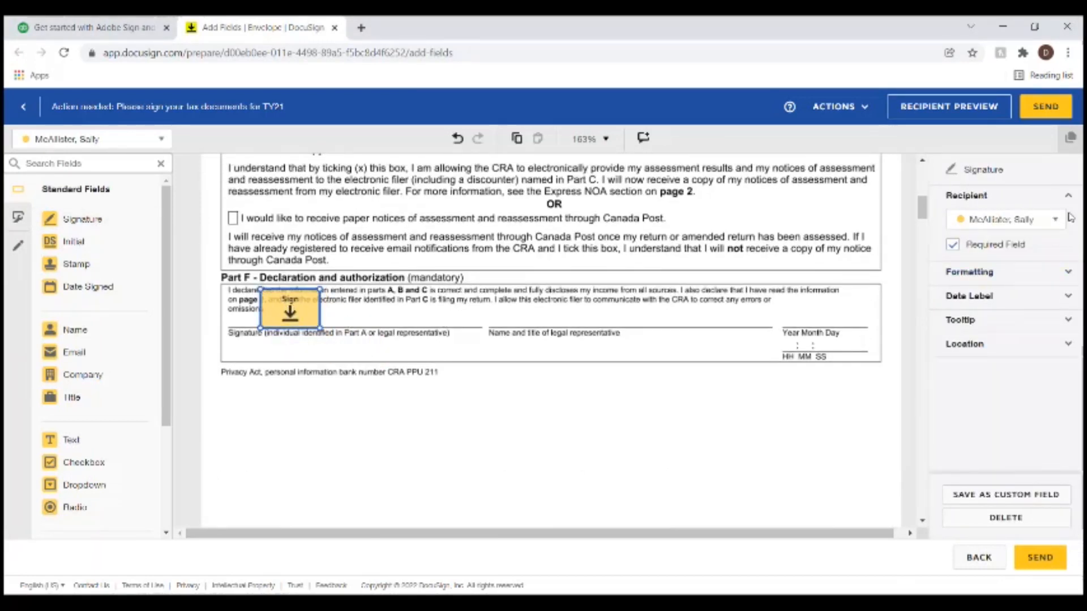
# - Assign the Part F signature field to the first taxpayer as recipient
pyautogui.scroll(6, 403, 315)
pyautogui.scroll(3, 404, 315)
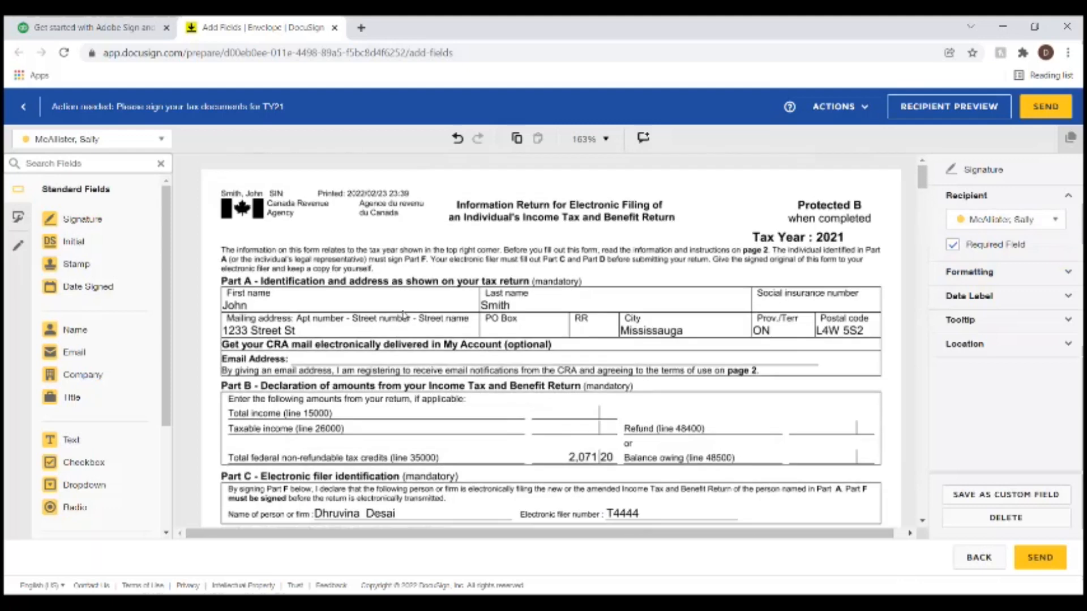
pyautogui.scroll(-7, 436, 304)
pyautogui.click(1022, 226)
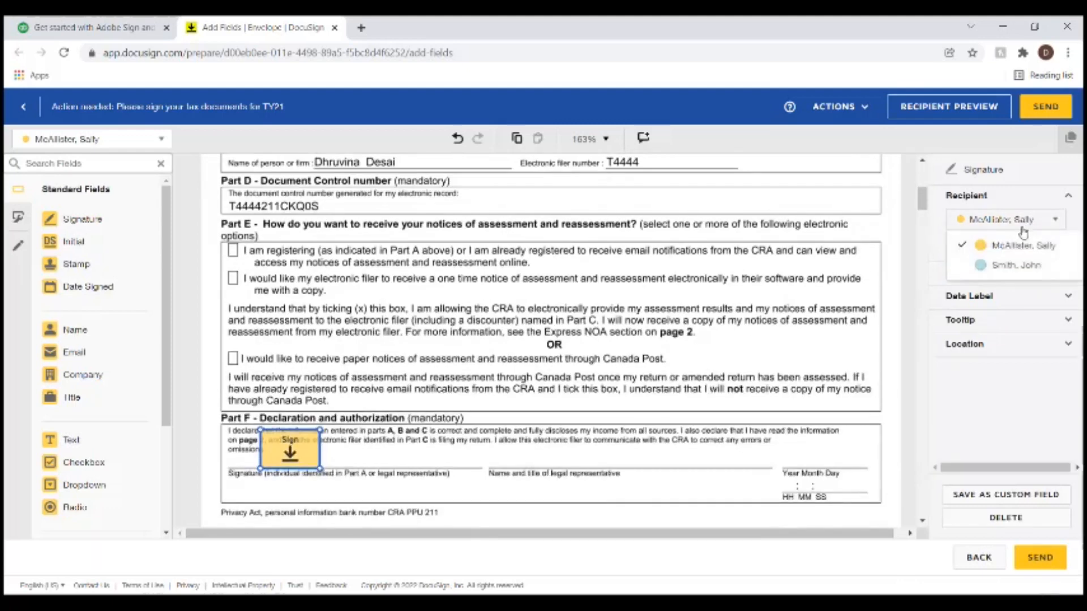
pyautogui.click(1001, 262)
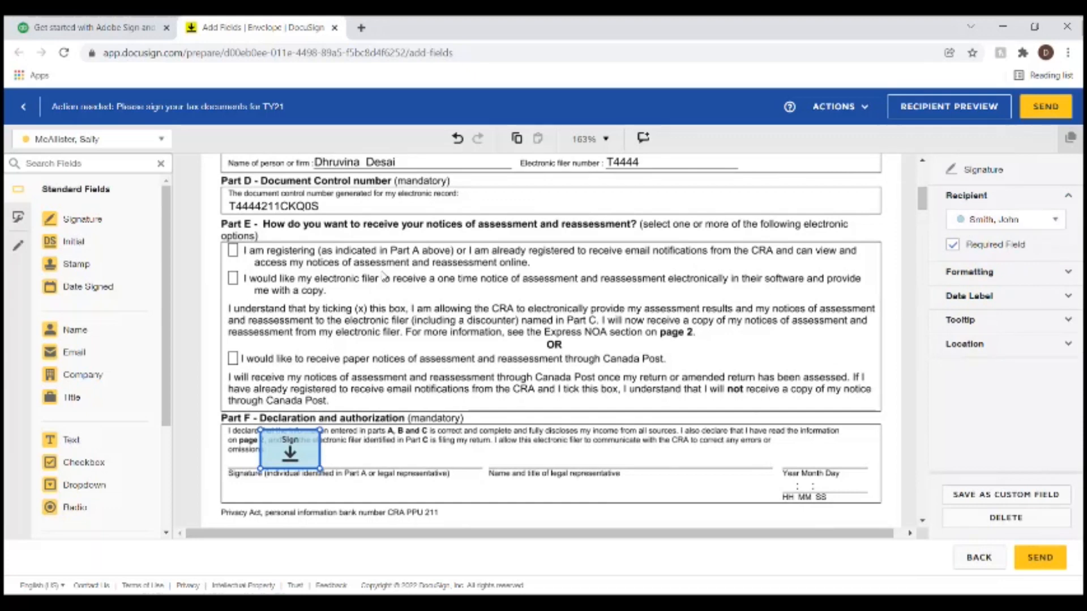
pyautogui.scroll(6, 374, 286)
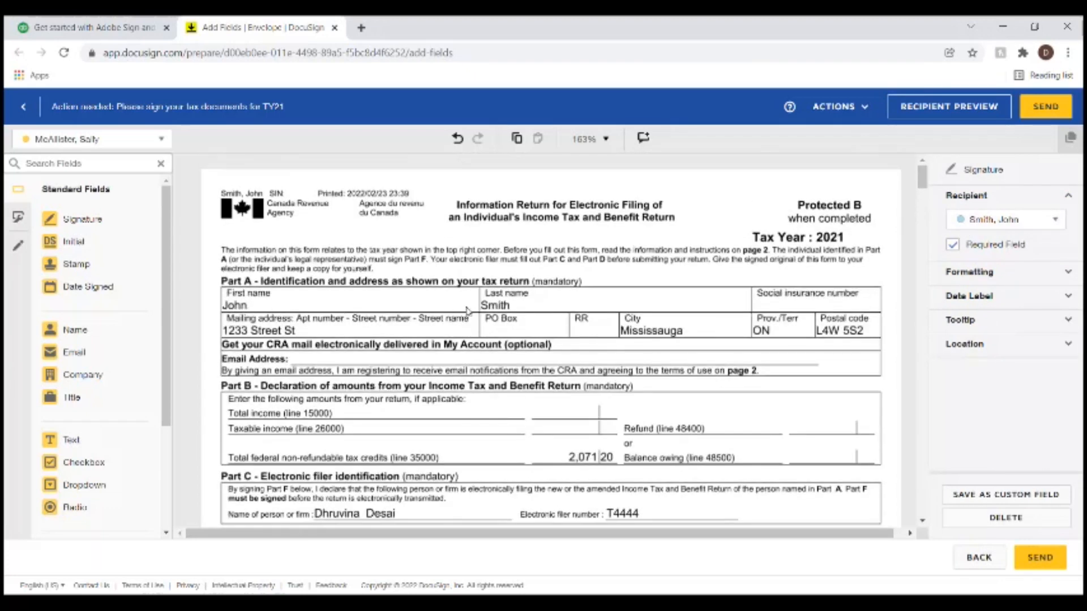
pyautogui.scroll(-7, 470, 311)
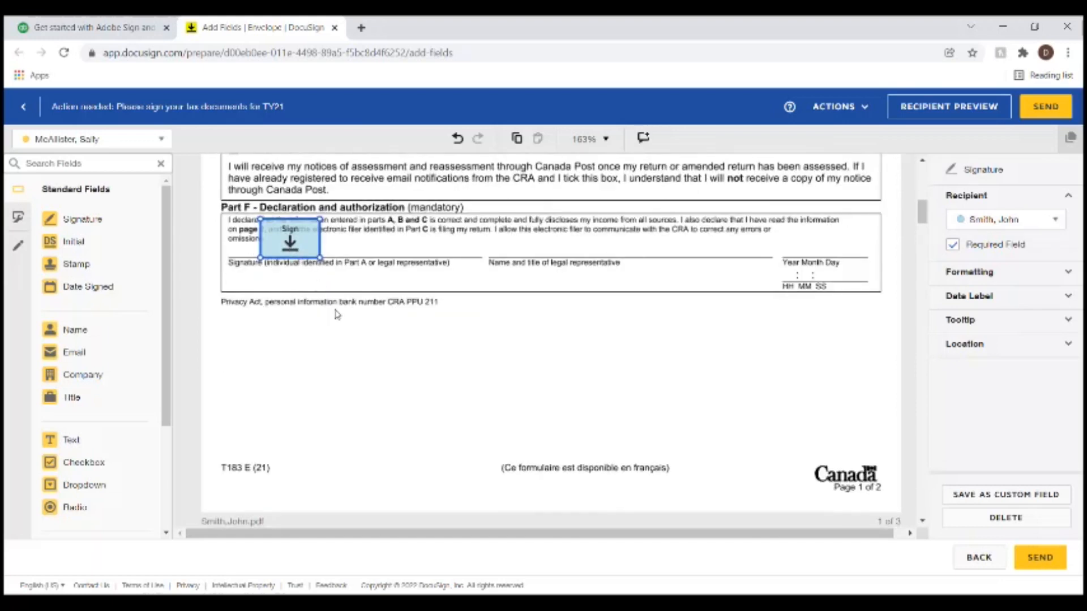
pyautogui.click(330, 285)
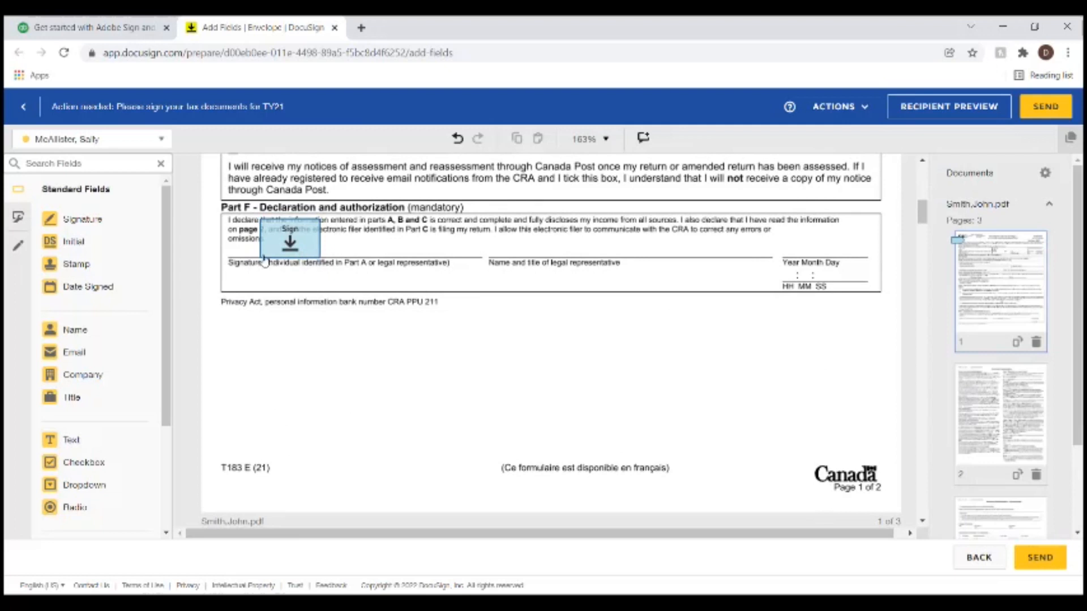
# - Add a Date Signed field on Part F's date line for the first taxpayer
pyautogui.moveTo(98, 288); pyautogui.dragTo(705, 245)
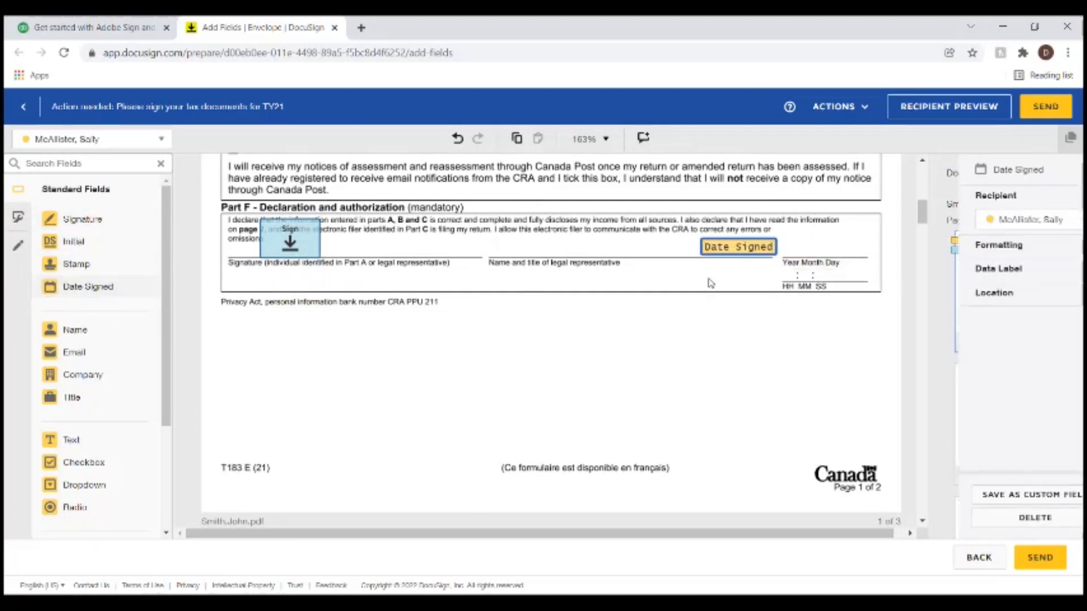
pyautogui.click(1002, 221)
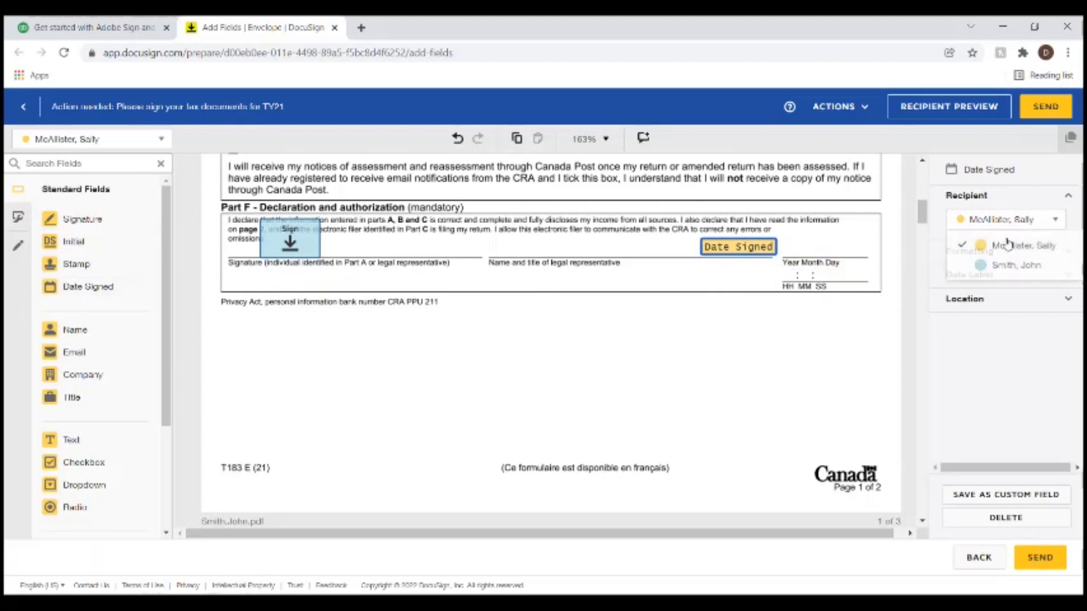
pyautogui.click(992, 265)
pyautogui.click(790, 345)
# - Place a Signature field on page 3's authorization line for the first taxpayer
pyautogui.scroll(-10, 679, 317)
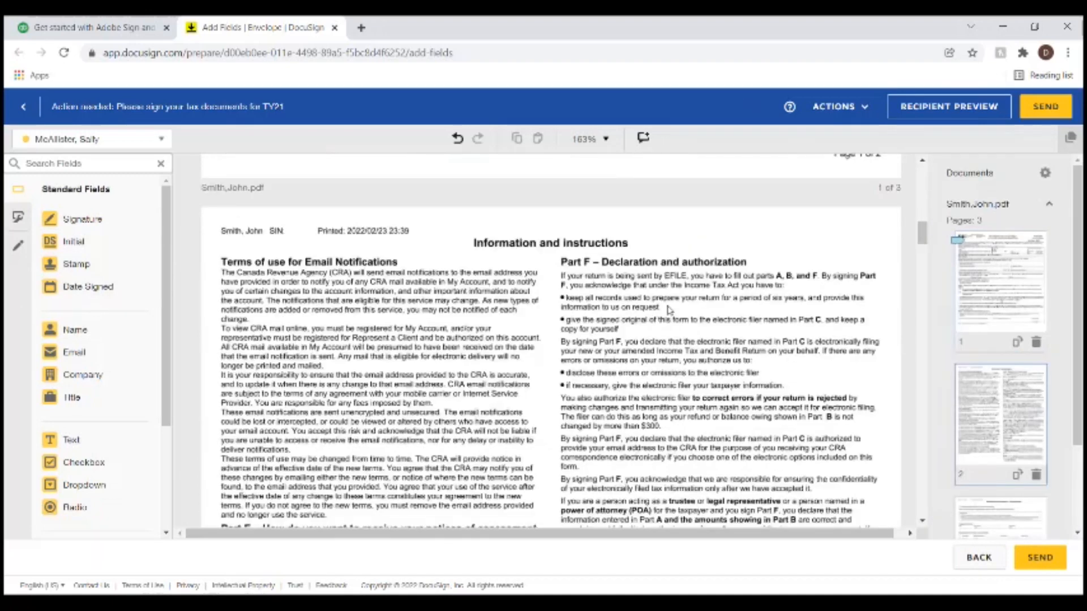
pyautogui.scroll(-10, 625, 301)
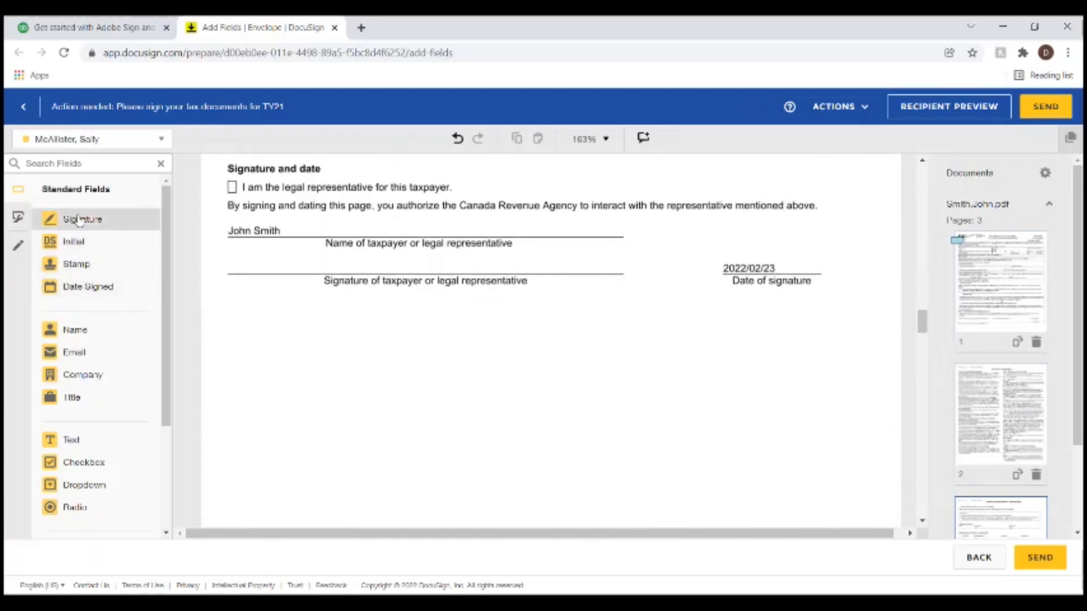
pyautogui.moveTo(74, 219); pyautogui.dragTo(307, 243)
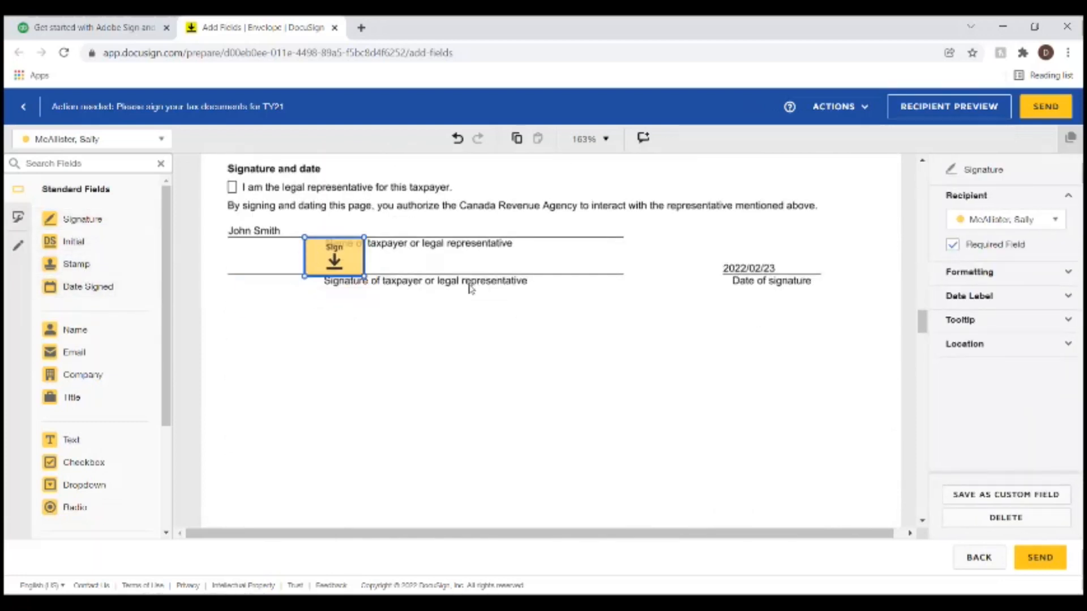
pyautogui.click(992, 219)
pyautogui.click(985, 266)
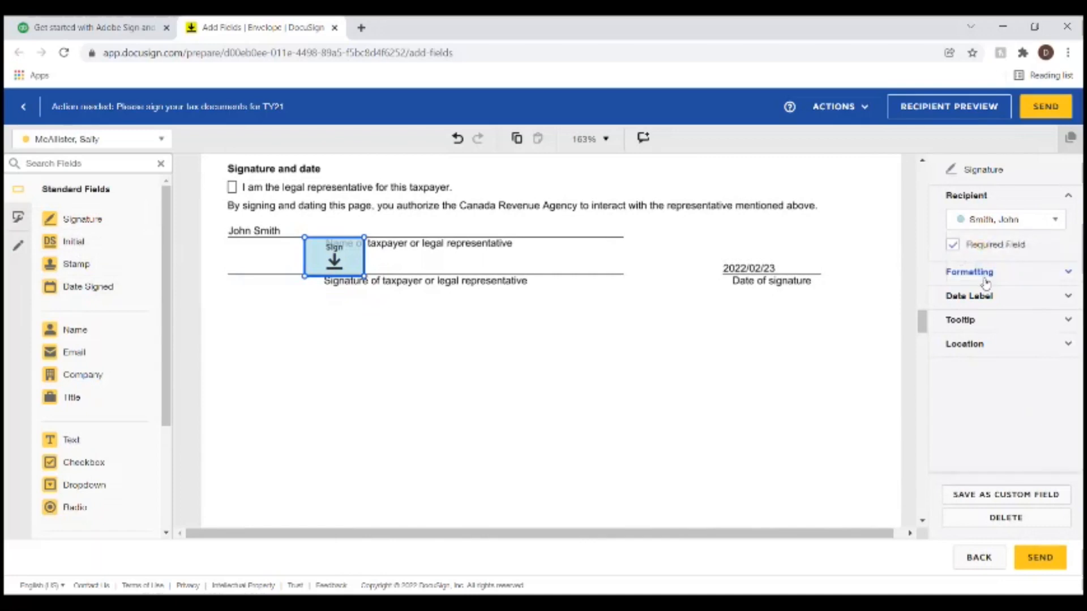
pyautogui.click(610, 312)
pyautogui.scroll(-5, 614, 312)
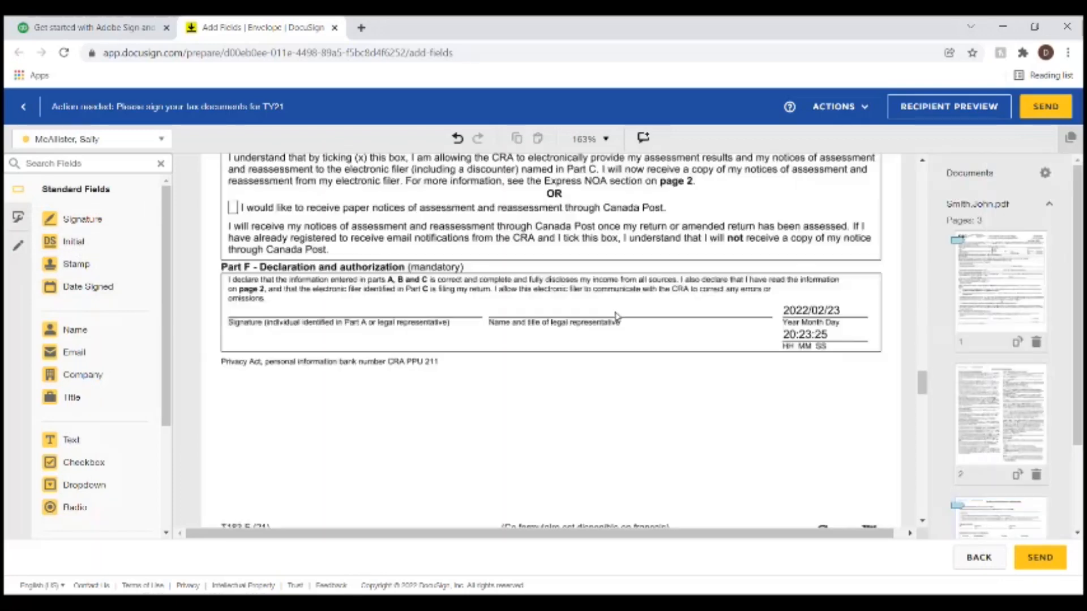
pyautogui.scroll(10, 617, 316)
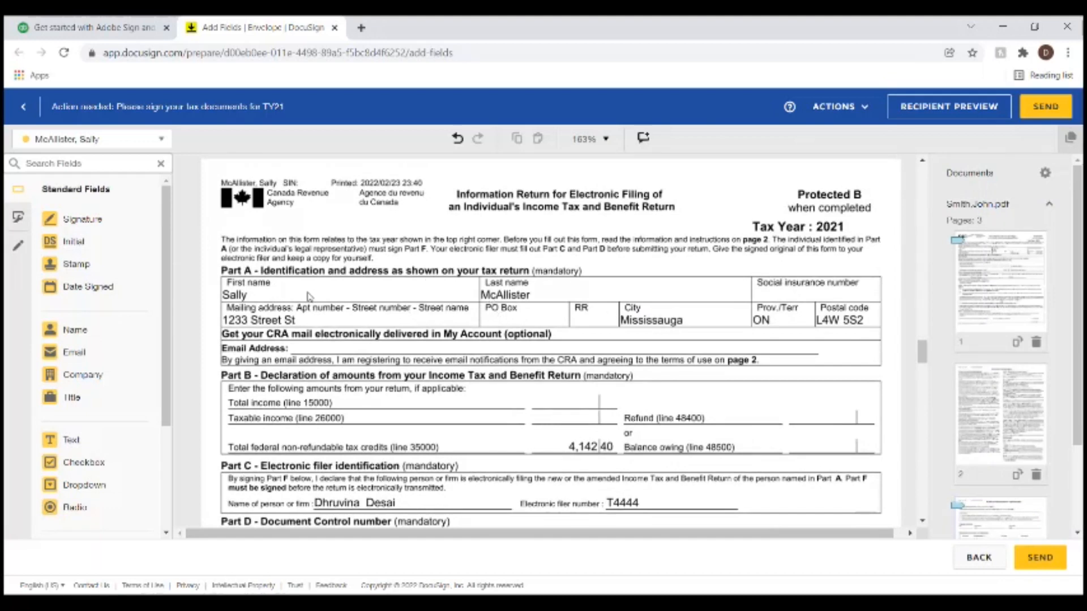
# - Add signature fields to the second T183's Part F and the authorization line, then send the envelope
pyautogui.scroll(-8, 309, 297)
pyautogui.moveTo(73, 220)
pyautogui.mouseDown()
pyautogui.moveTo(325, 308)
pyautogui.moveTo(287, 296)
pyautogui.mouseUp()
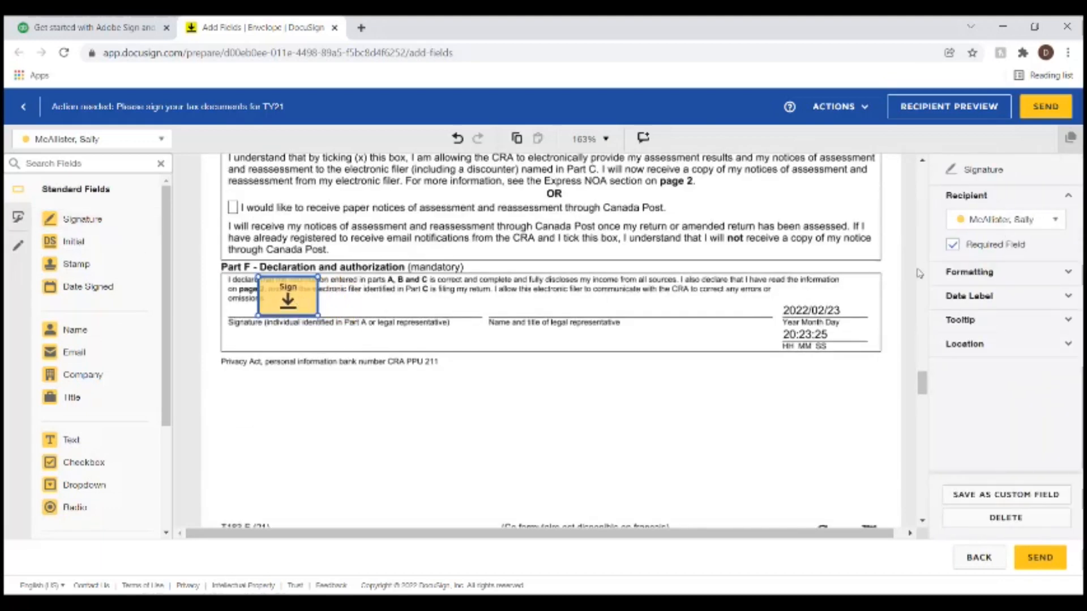
pyautogui.scroll(-6, 357, 330)
pyautogui.scroll(-10, 357, 330)
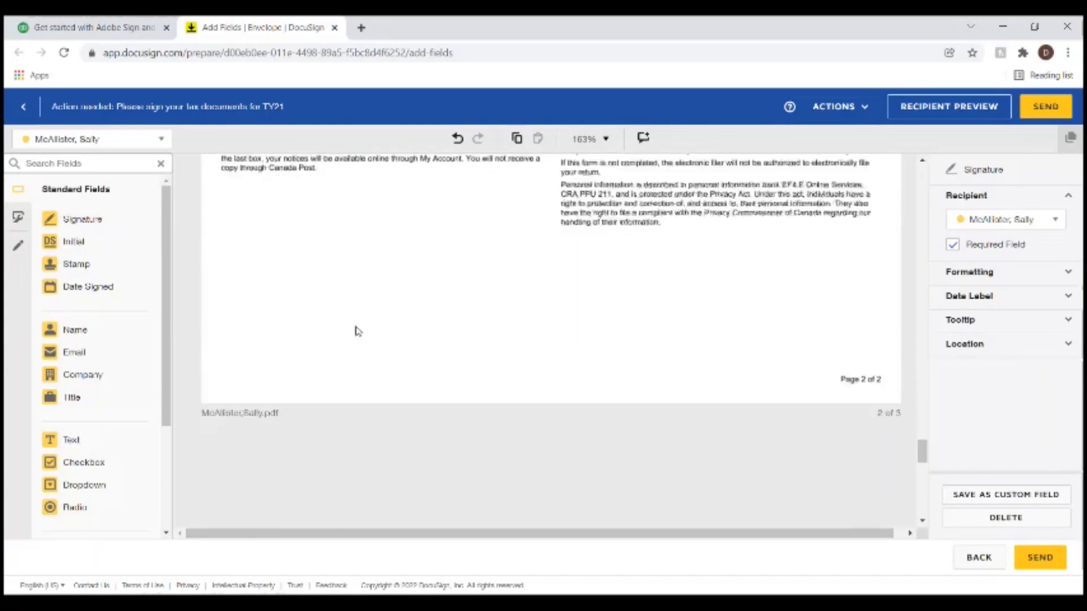
pyautogui.scroll(-4, 358, 330)
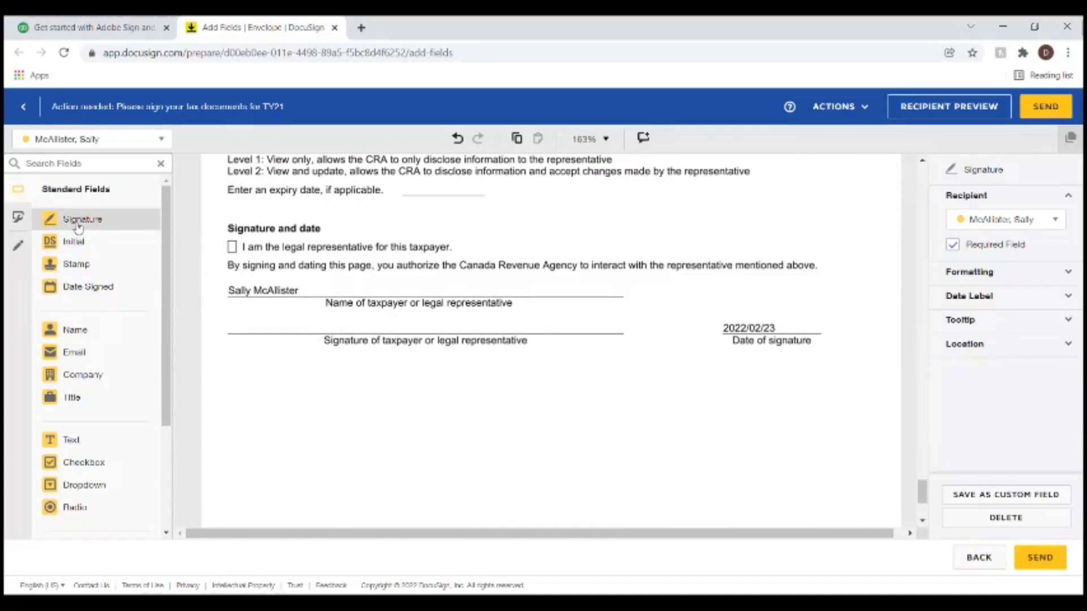
pyautogui.moveTo(76, 220)
pyautogui.mouseDown()
pyautogui.moveTo(288, 317)
pyautogui.moveTo(288, 304)
pyautogui.moveTo(275, 304)
pyautogui.mouseUp()
pyautogui.click(677, 376)
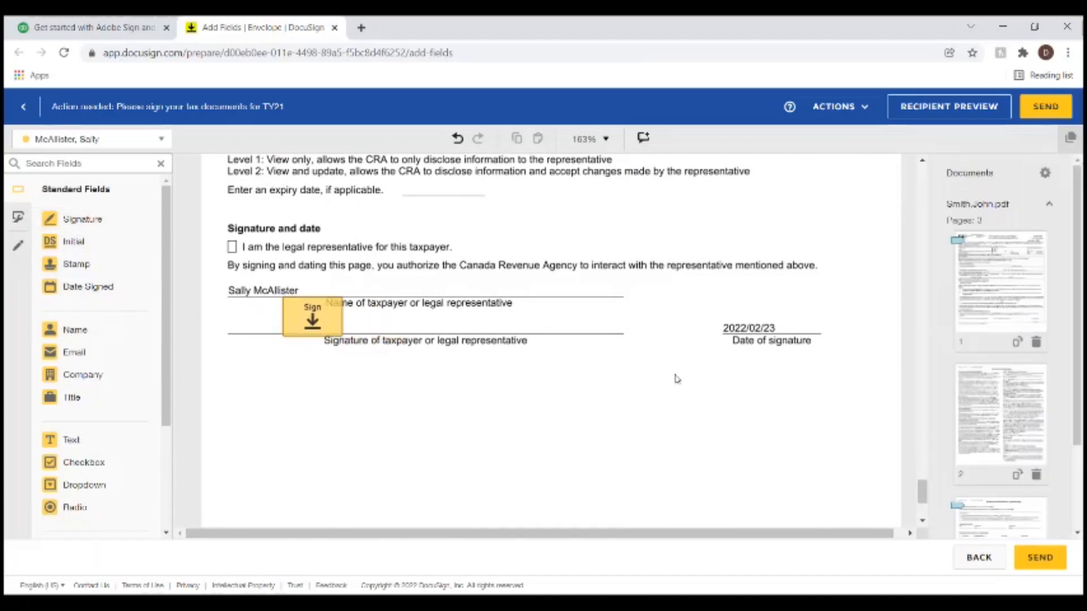
pyautogui.click(1053, 116)
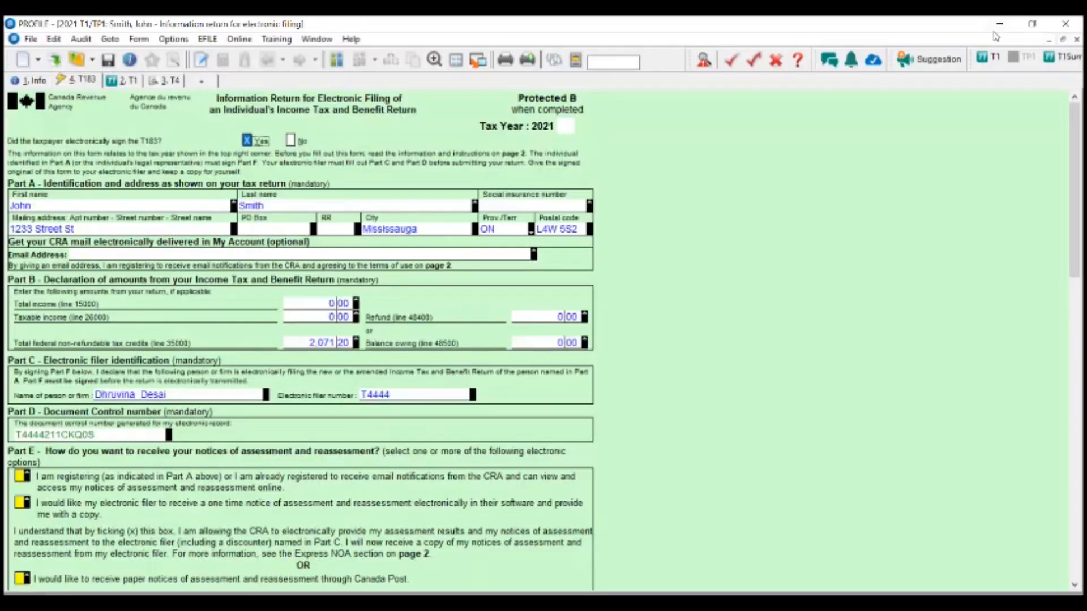
# - Open the DocuSign request email in Outlook and choose Review Documents
pyautogui.click(1003, 27)
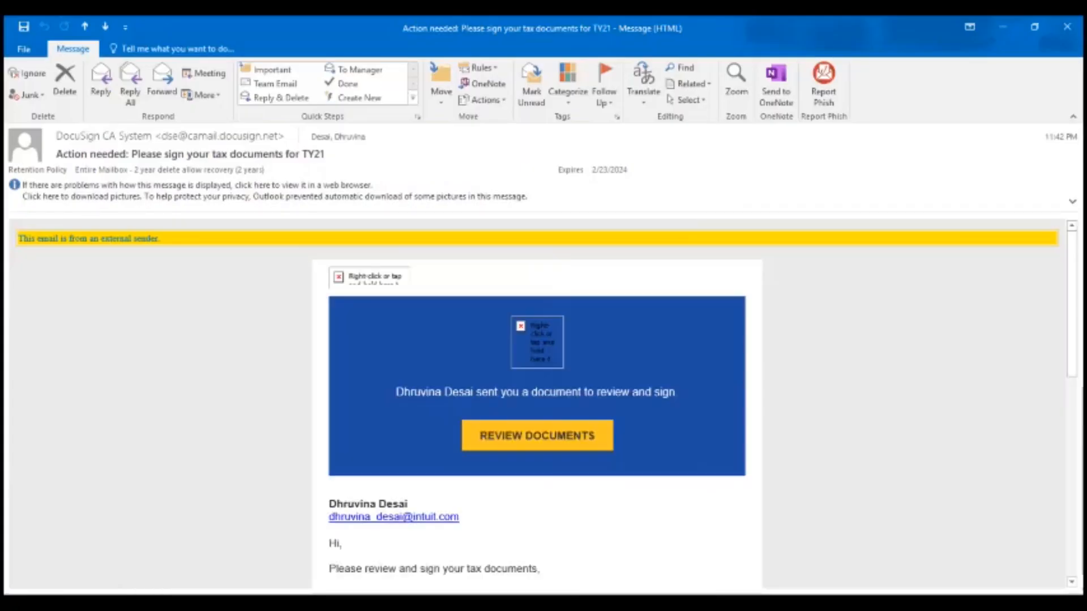
pyautogui.scroll(-1, 537, 408)
pyautogui.click(531, 406)
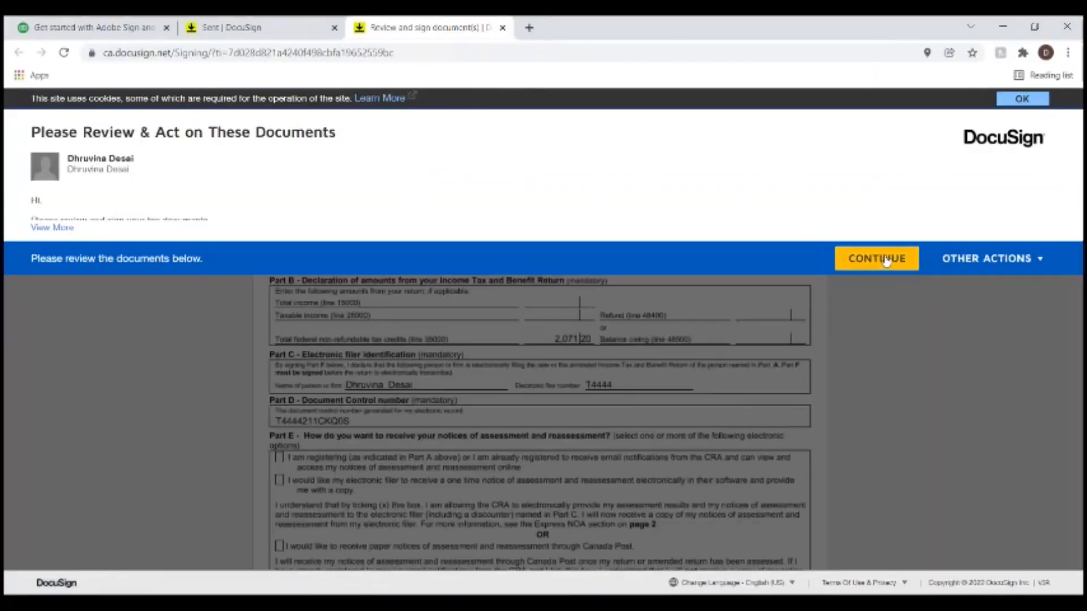
# - Continue into the envelope, scroll through the T183 and authorization pages, and start guided signing
pyautogui.click(886, 260)
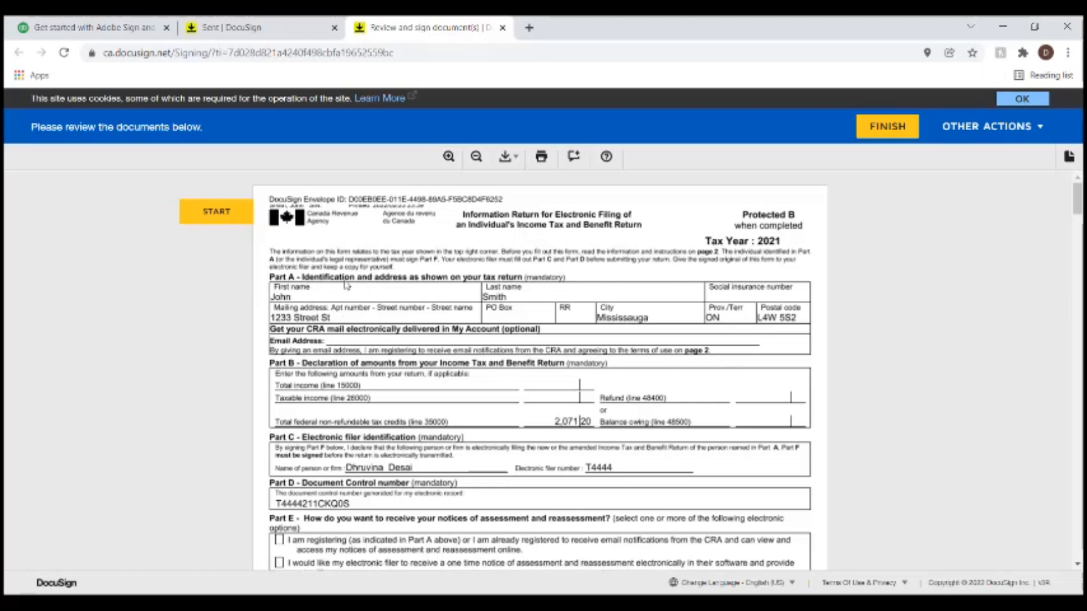
pyautogui.scroll(-5, 347, 287)
pyautogui.scroll(-1, 347, 287)
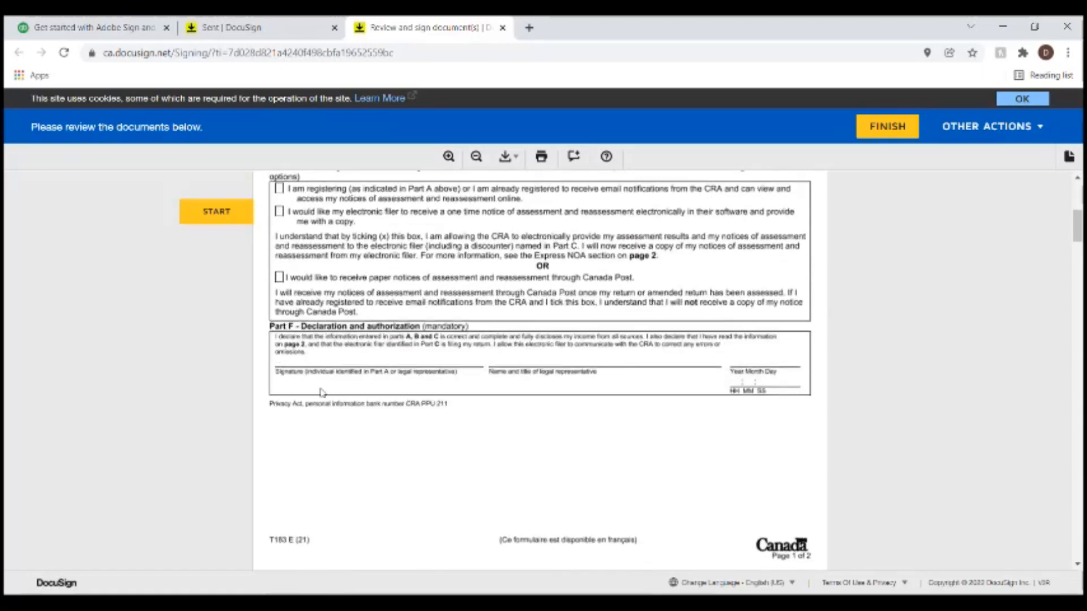
pyautogui.scroll(5, 381, 386)
pyautogui.scroll(1, 381, 386)
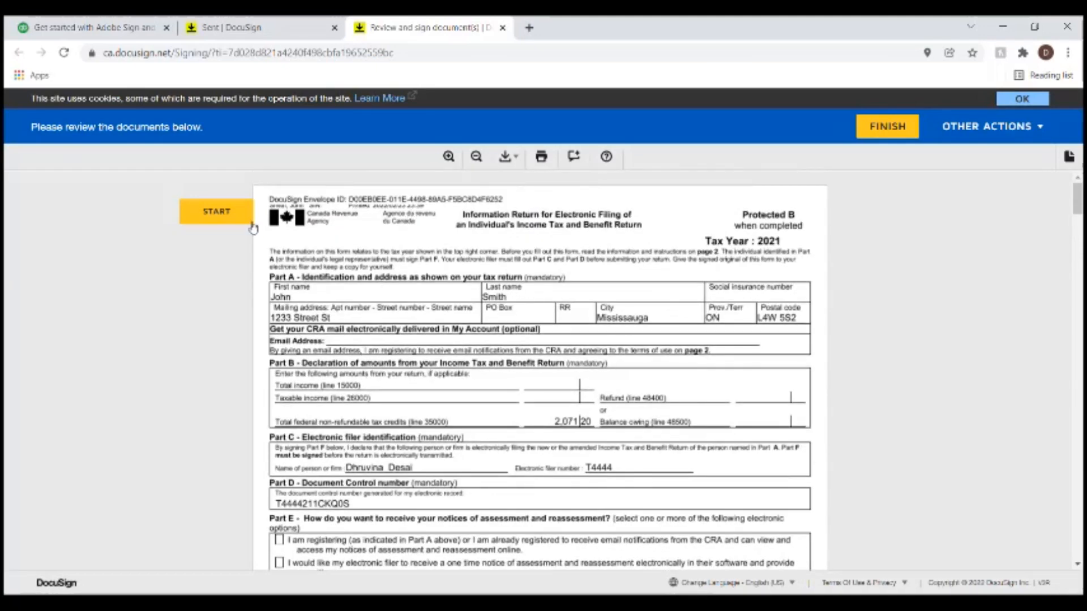
pyautogui.scroll(-1, 423, 263)
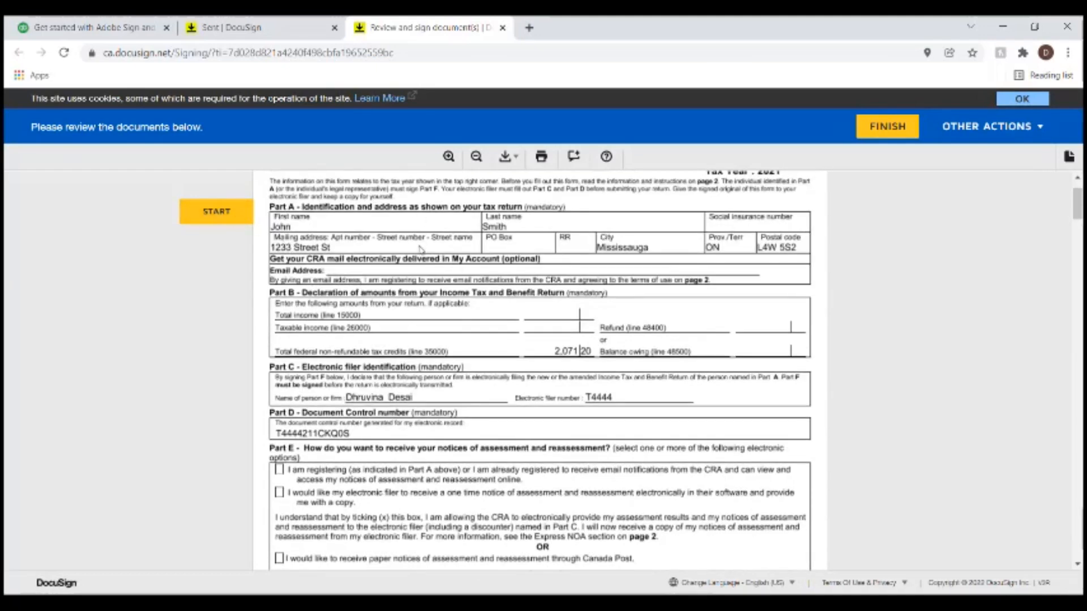
pyautogui.scroll(-7, 421, 434)
pyautogui.scroll(-13, 419, 430)
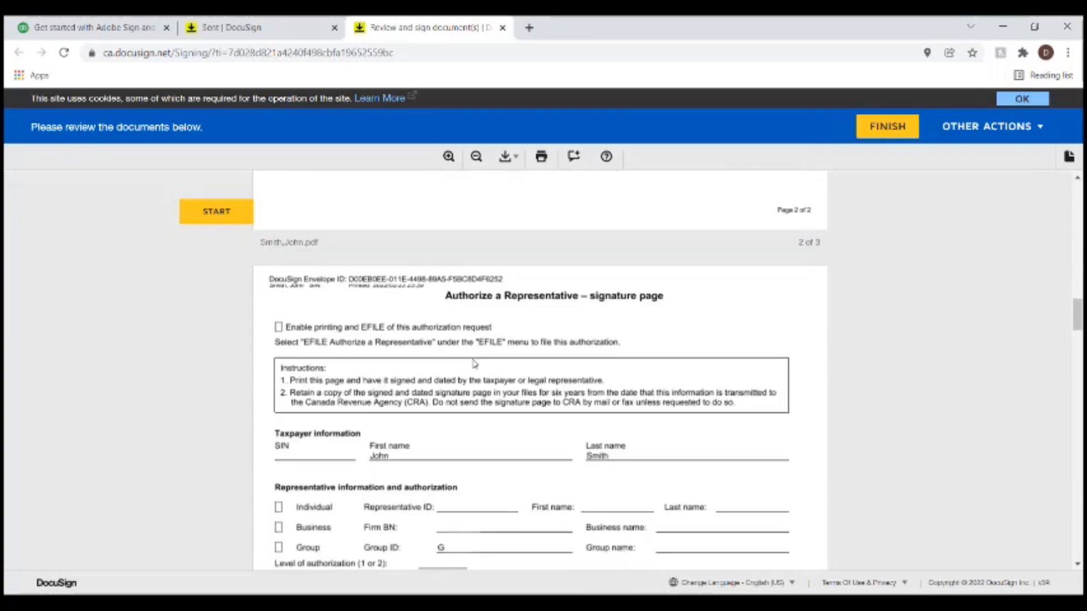
pyautogui.scroll(-5, 470, 357)
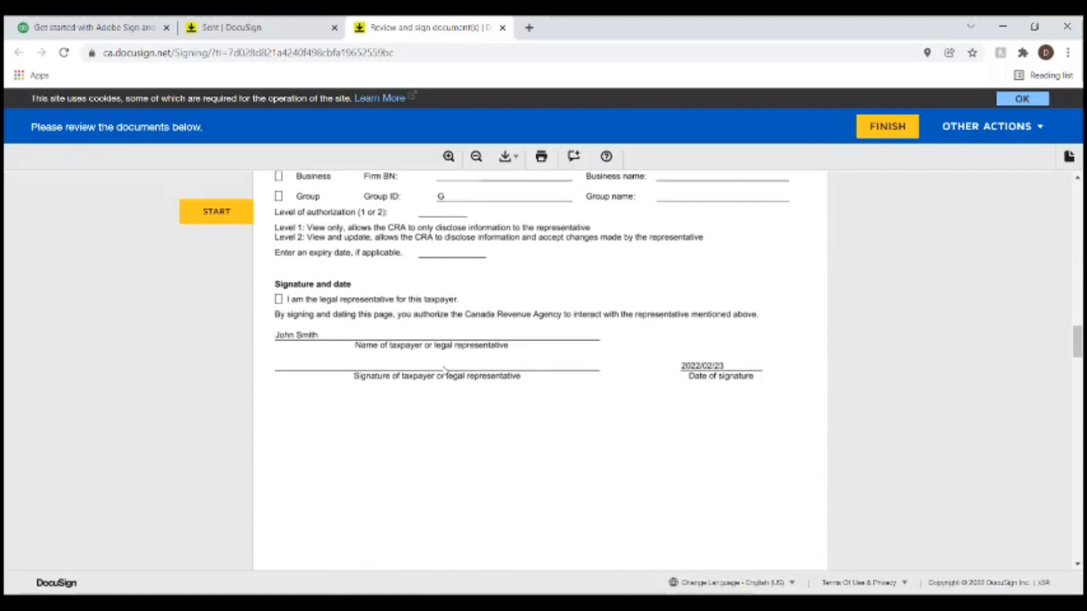
pyautogui.scroll(-2, 442, 272)
pyautogui.scroll(7, 471, 298)
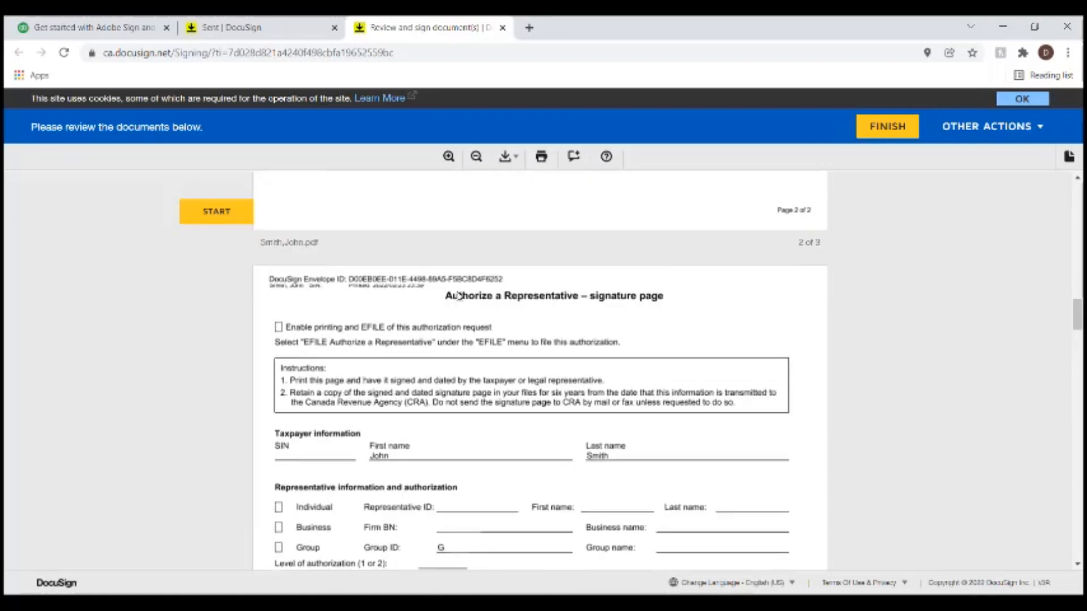
pyautogui.scroll(-6, 458, 295)
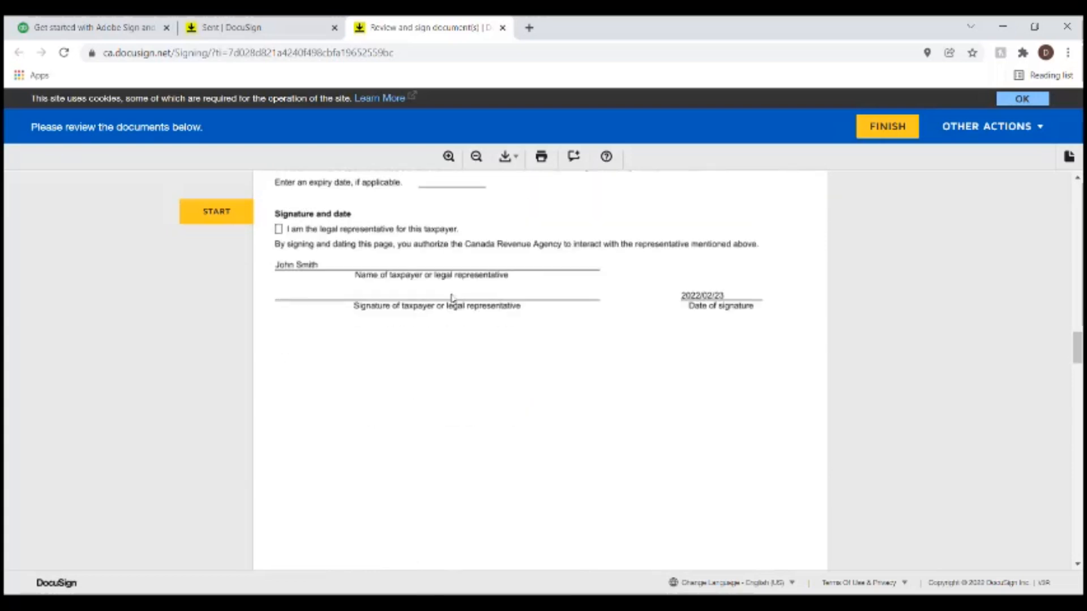
pyautogui.scroll(-4, 453, 298)
pyautogui.scroll(20, 452, 301)
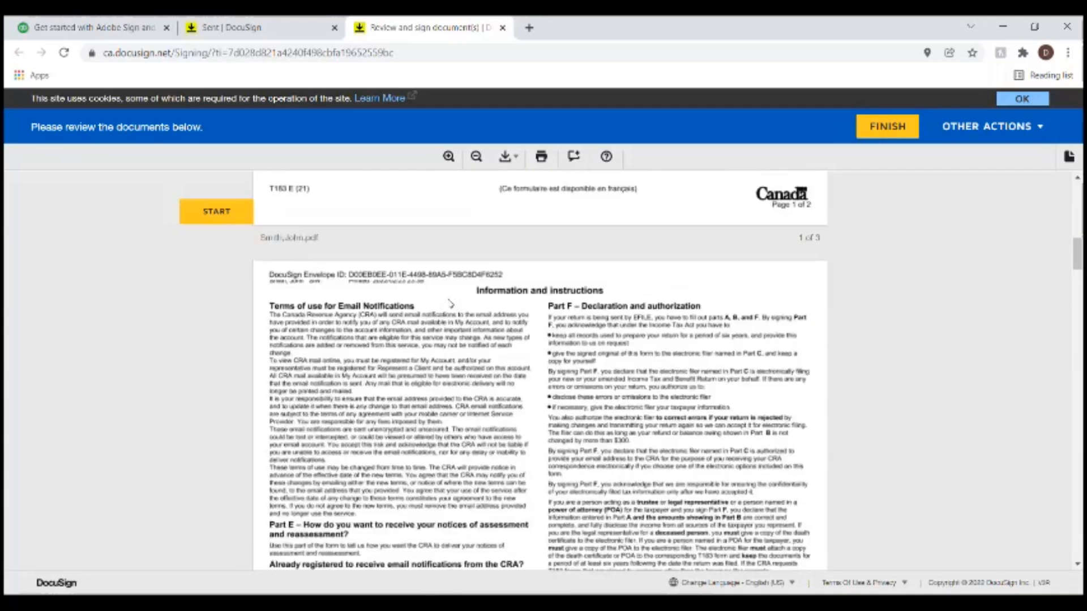
pyautogui.scroll(10, 451, 305)
pyautogui.click(216, 212)
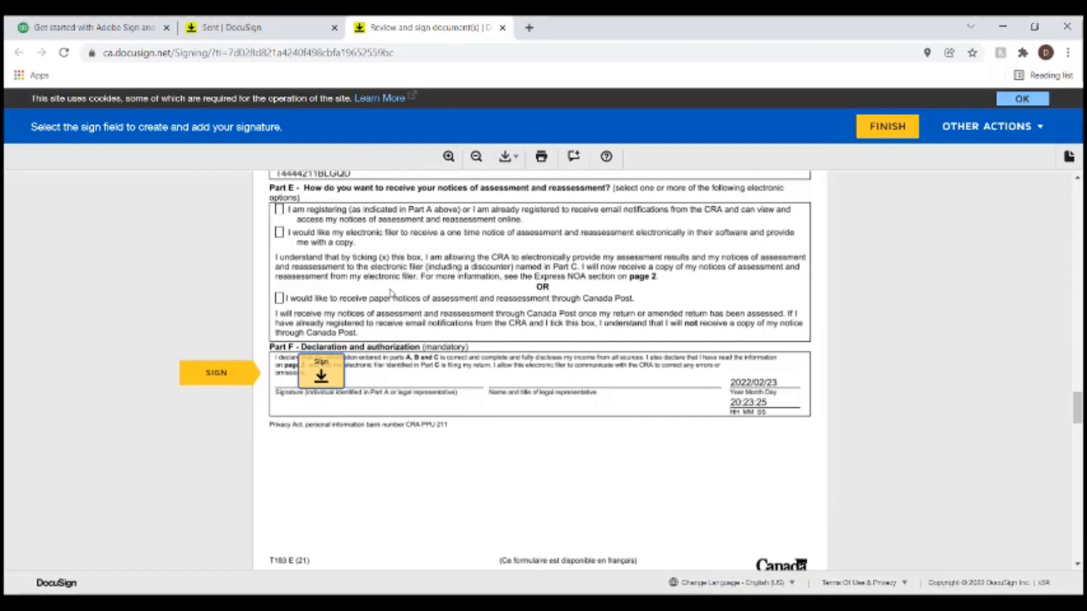
# - Sign the T183 declaration and authorization fields, finish, and decline the DocuSign login
pyautogui.click(321, 374)
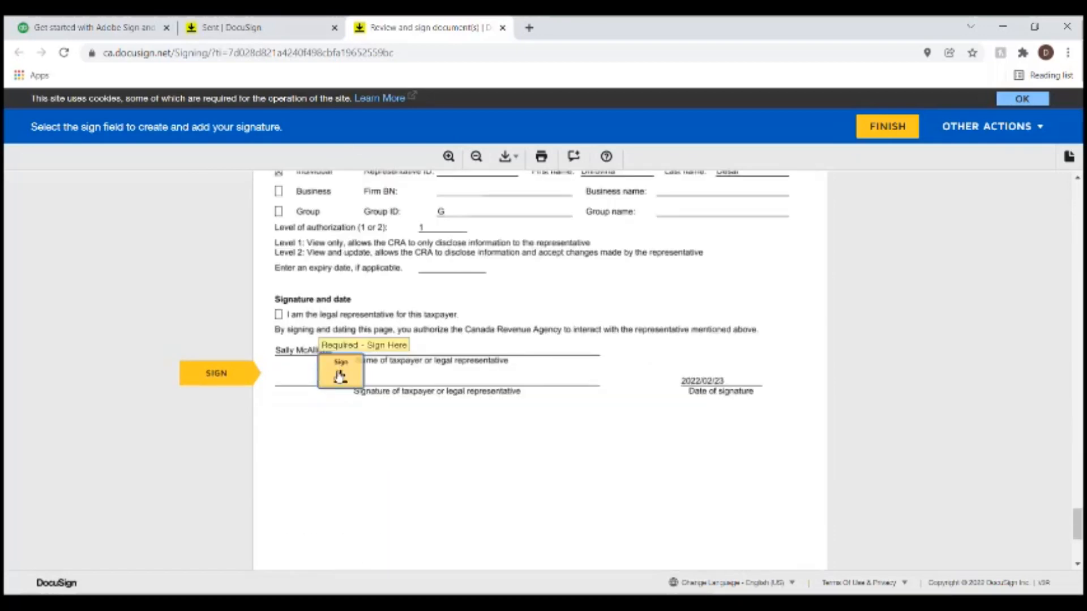
pyautogui.click(341, 374)
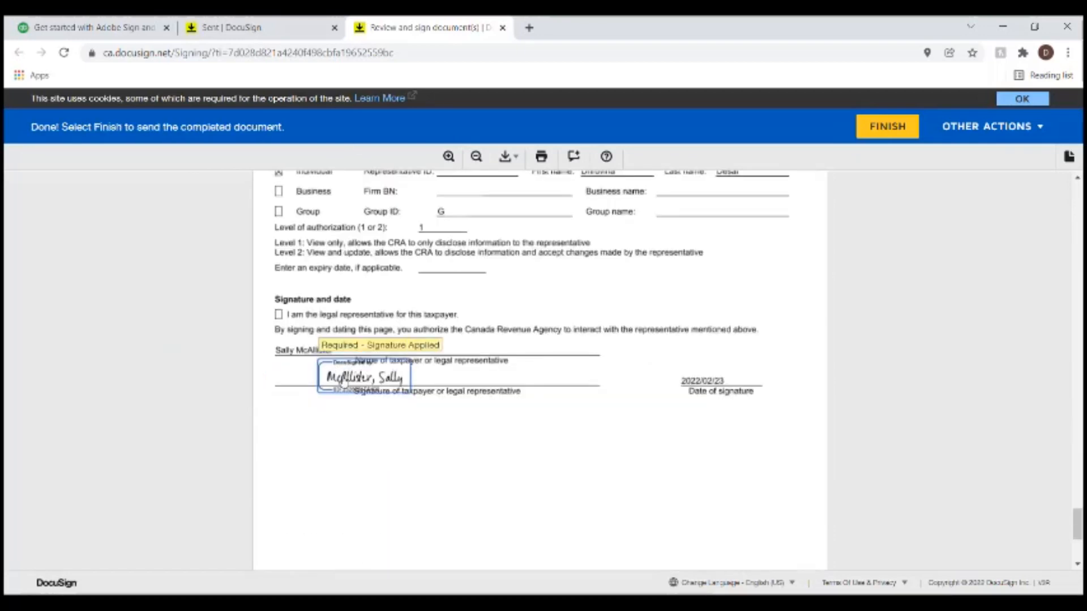
pyautogui.click(902, 130)
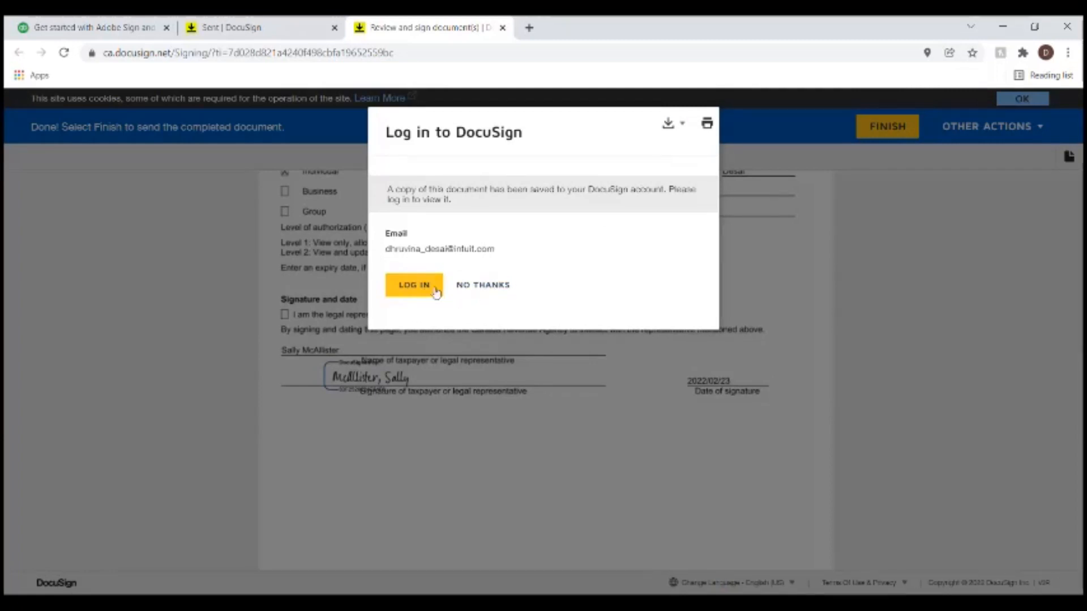
pyautogui.click(494, 289)
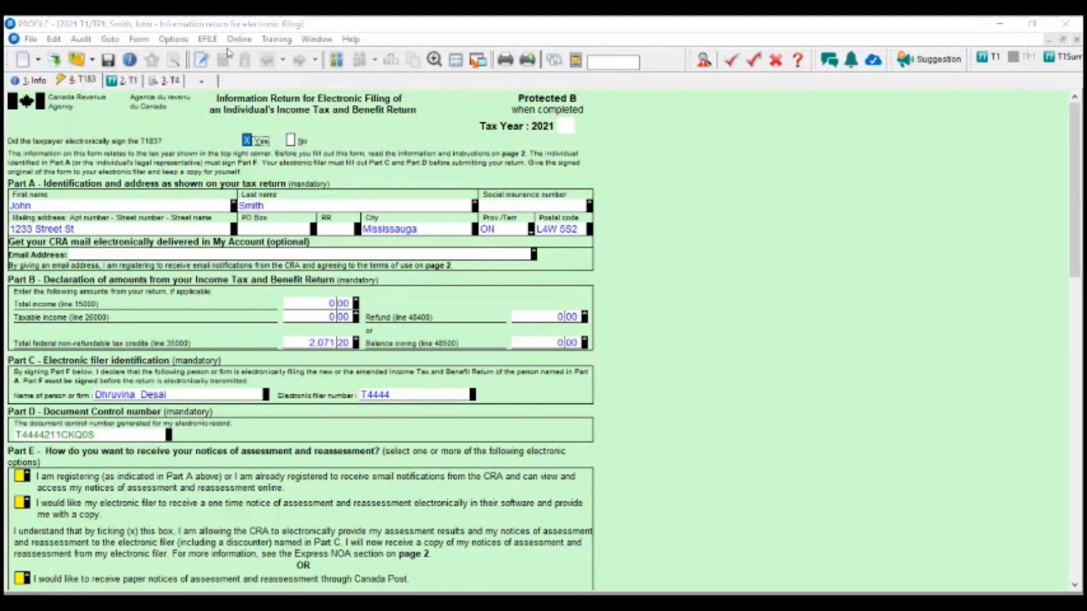
pyautogui.click(31, 39)
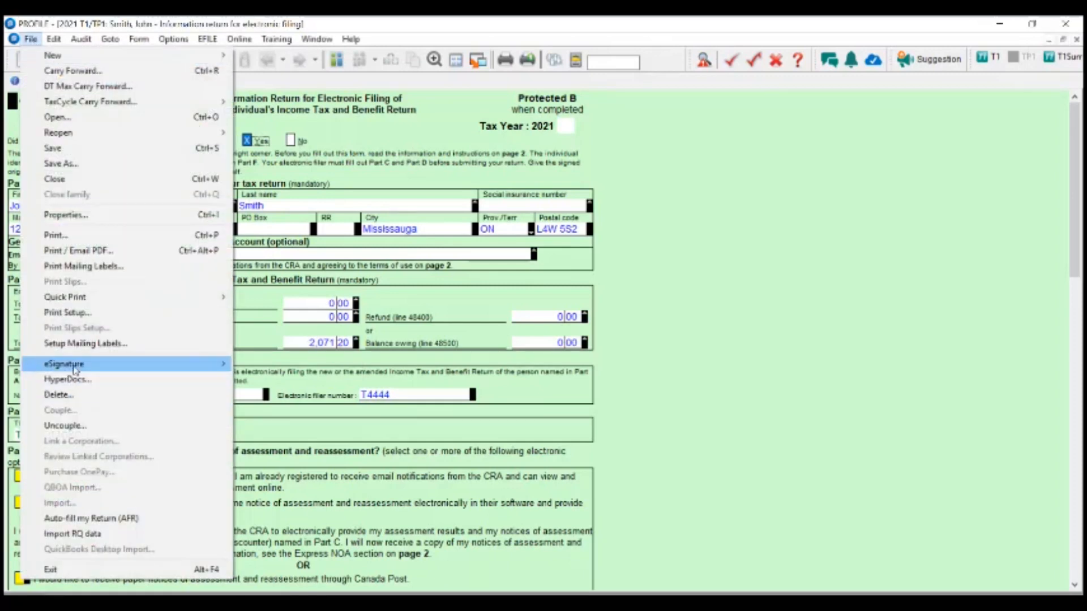
pyautogui.moveTo(76, 371)
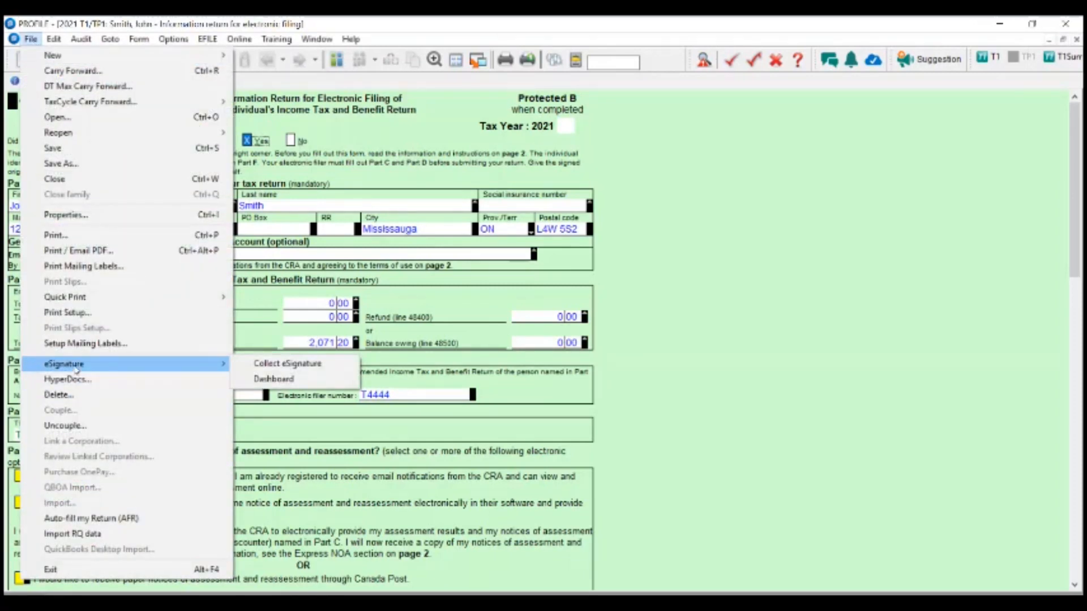
pyautogui.click(258, 371)
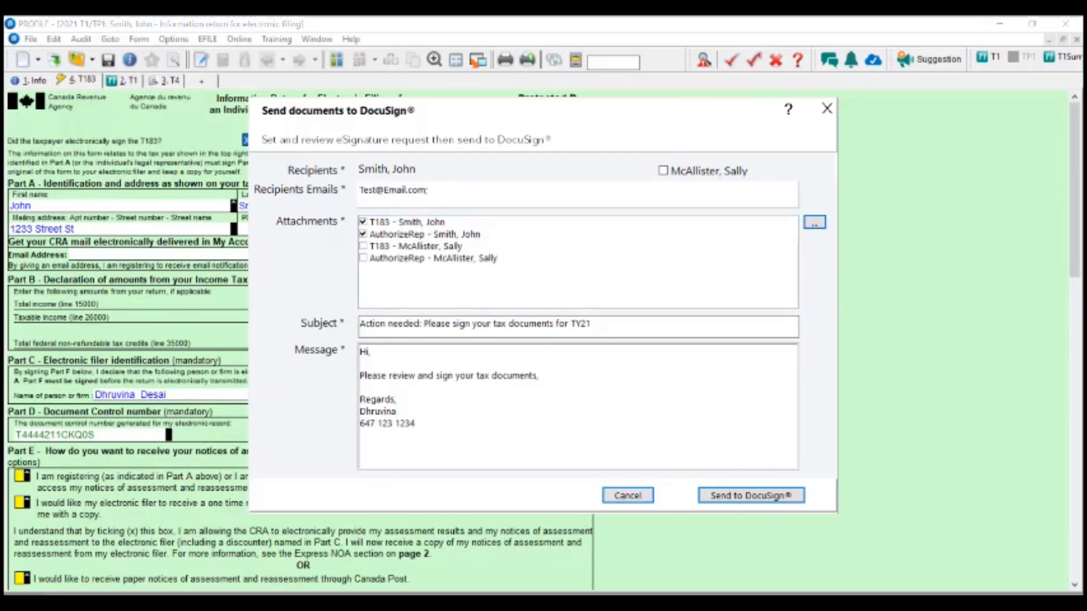
pyautogui.click(649, 498)
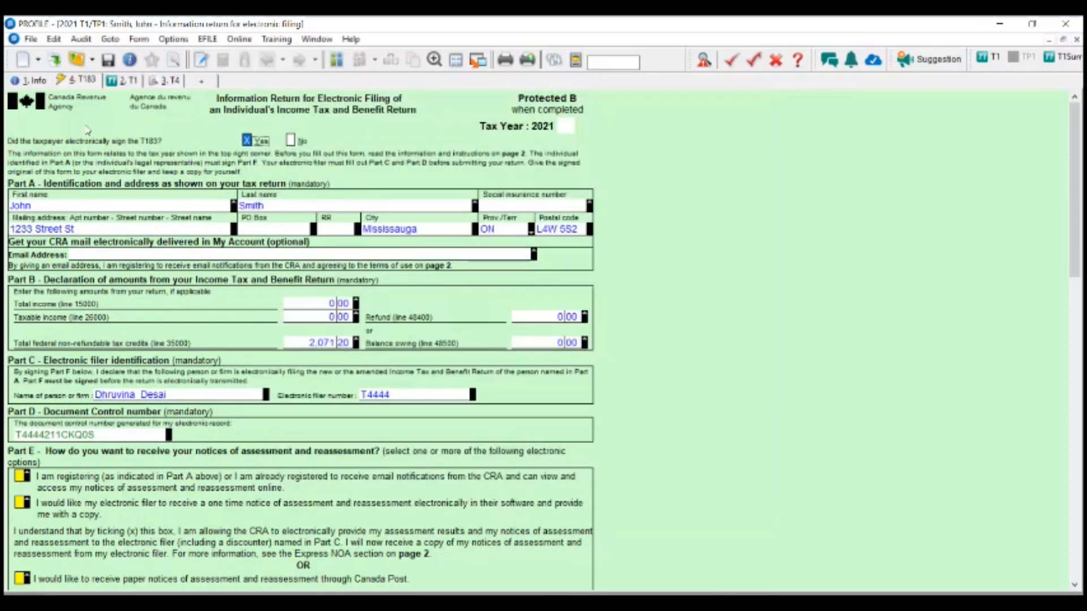
pyautogui.click(30, 38)
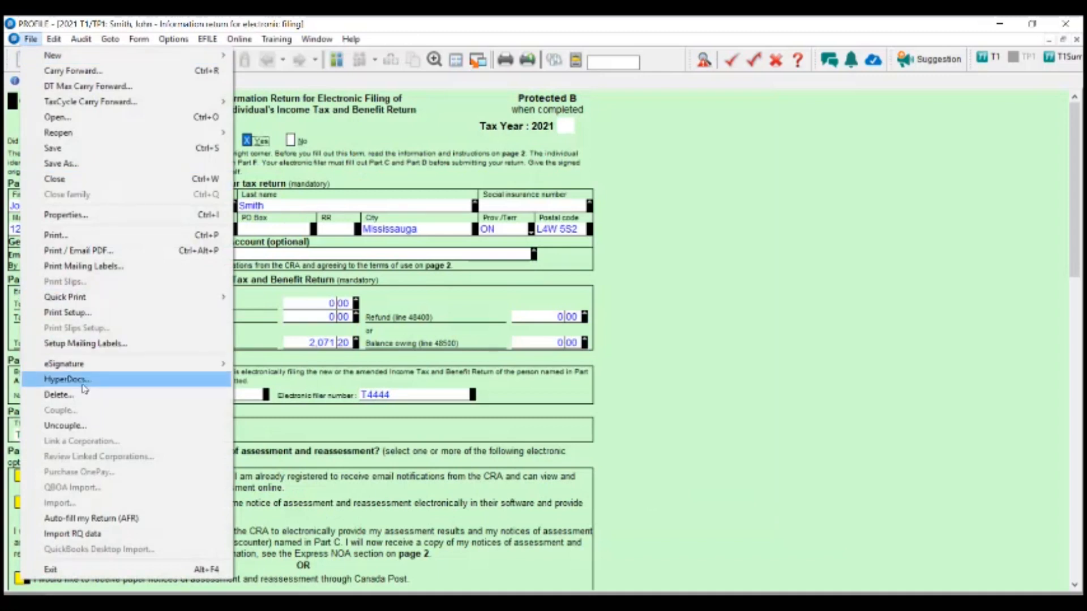
pyautogui.moveTo(85, 365)
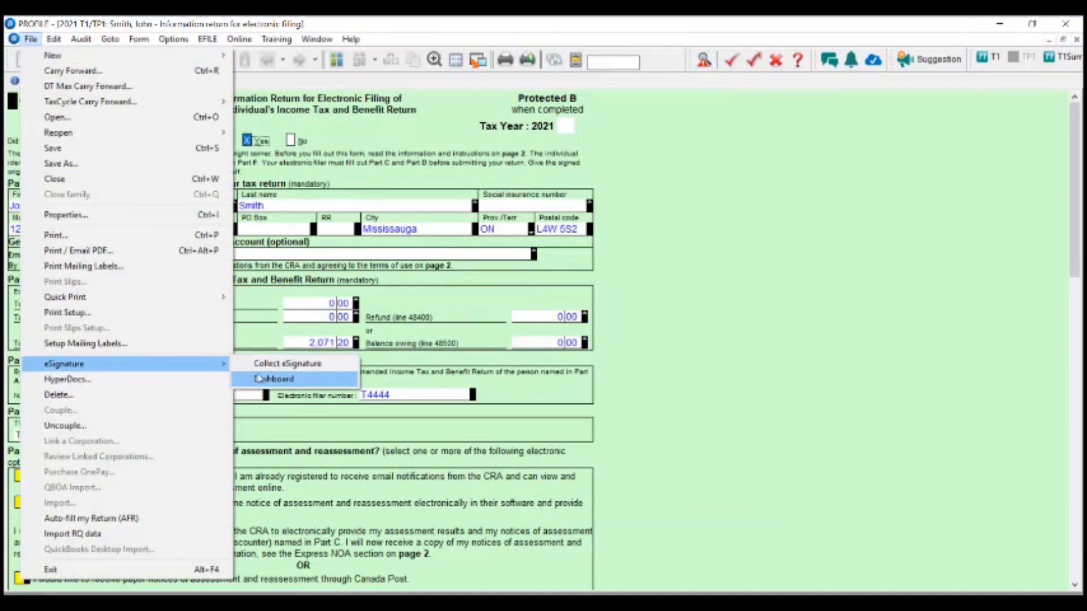
pyautogui.click(266, 379)
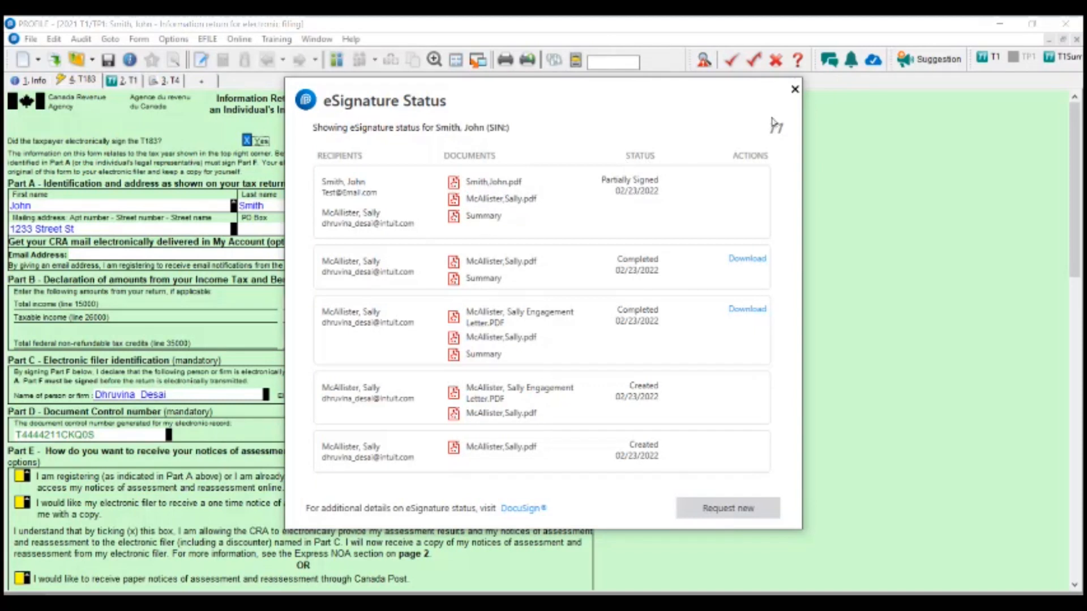
pyautogui.click(795, 90)
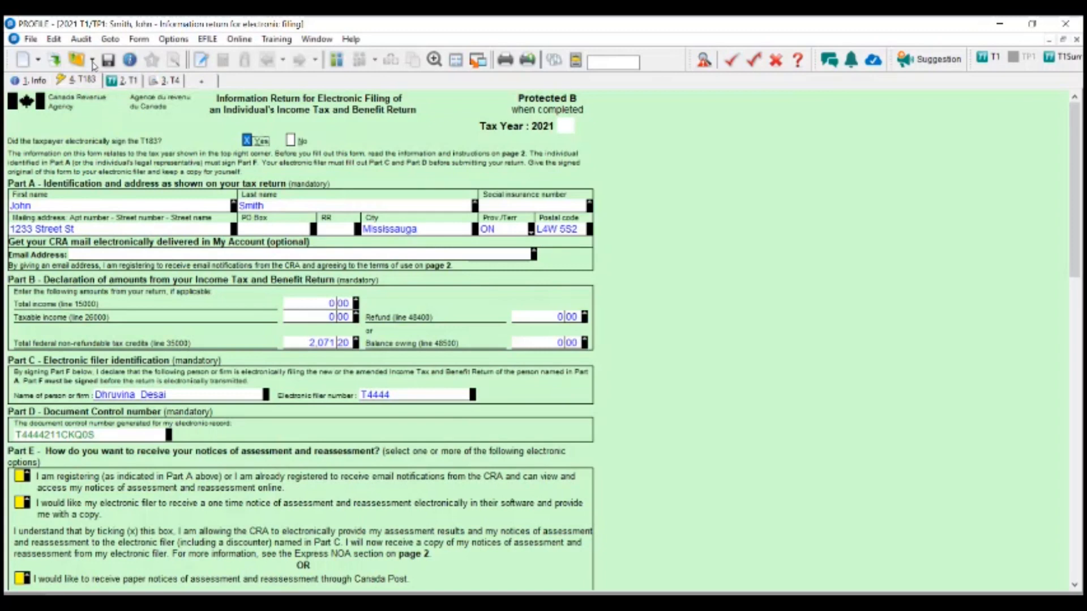
# - Switch to the other taxpayer's return and open File > eSignature > Dashboard
pyautogui.click(335, 60)
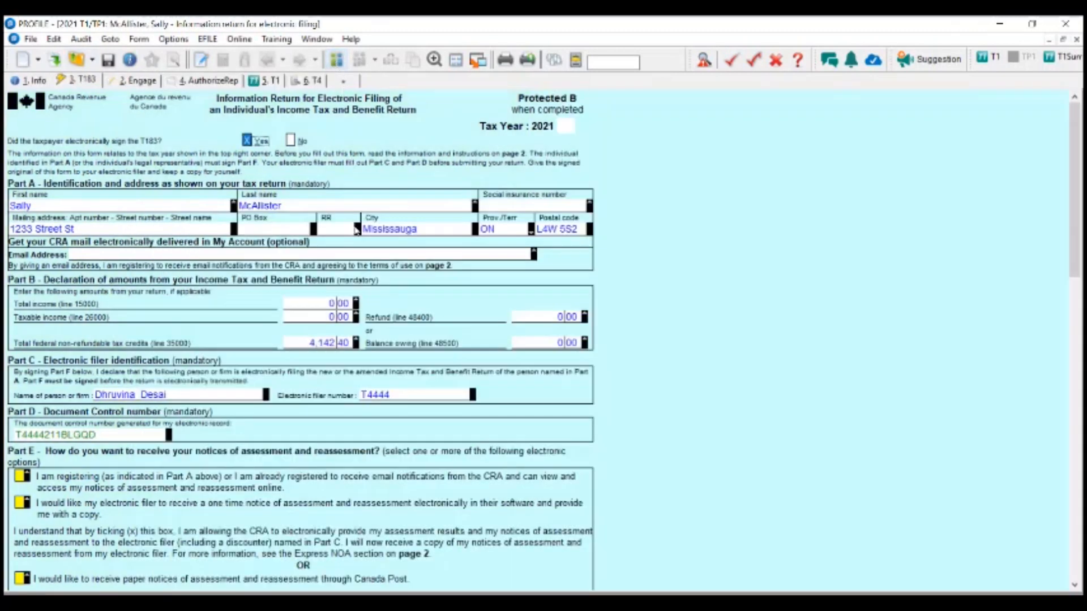
pyautogui.scroll(-5, 602, 385)
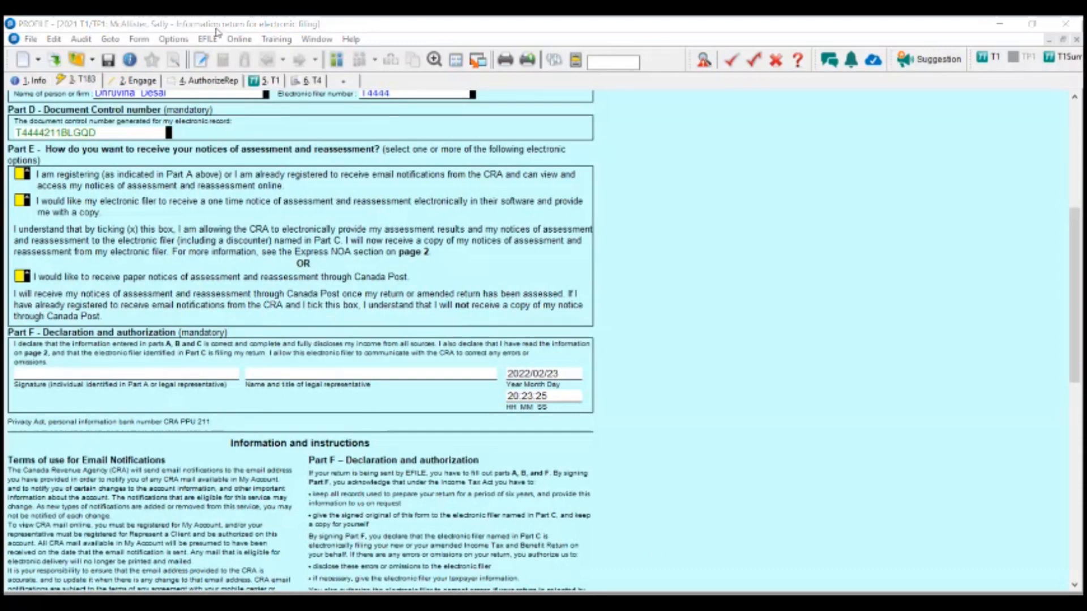
pyautogui.click(31, 39)
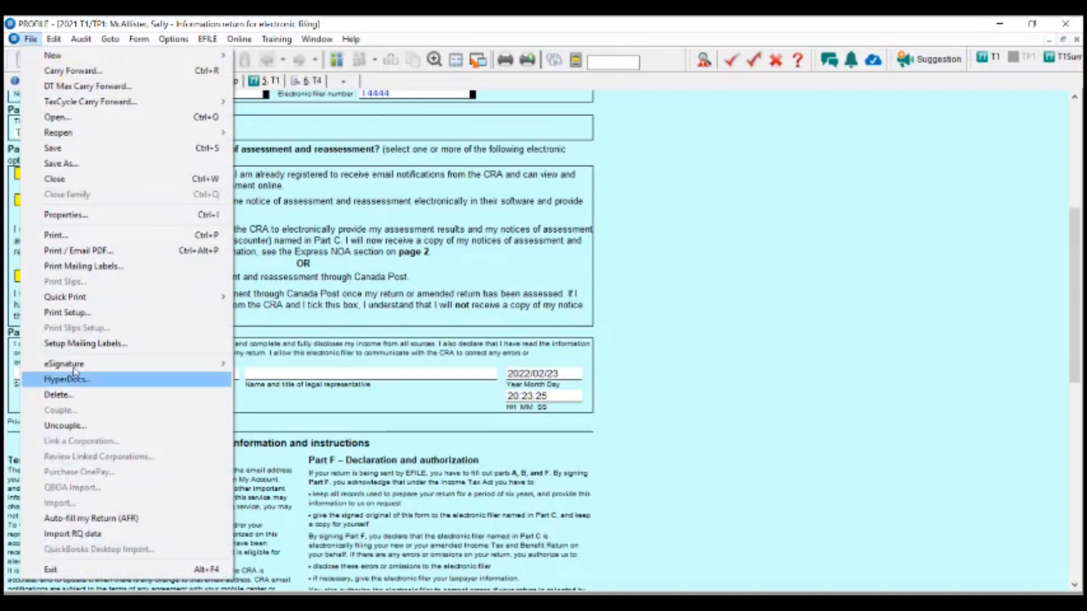
pyautogui.moveTo(77, 370)
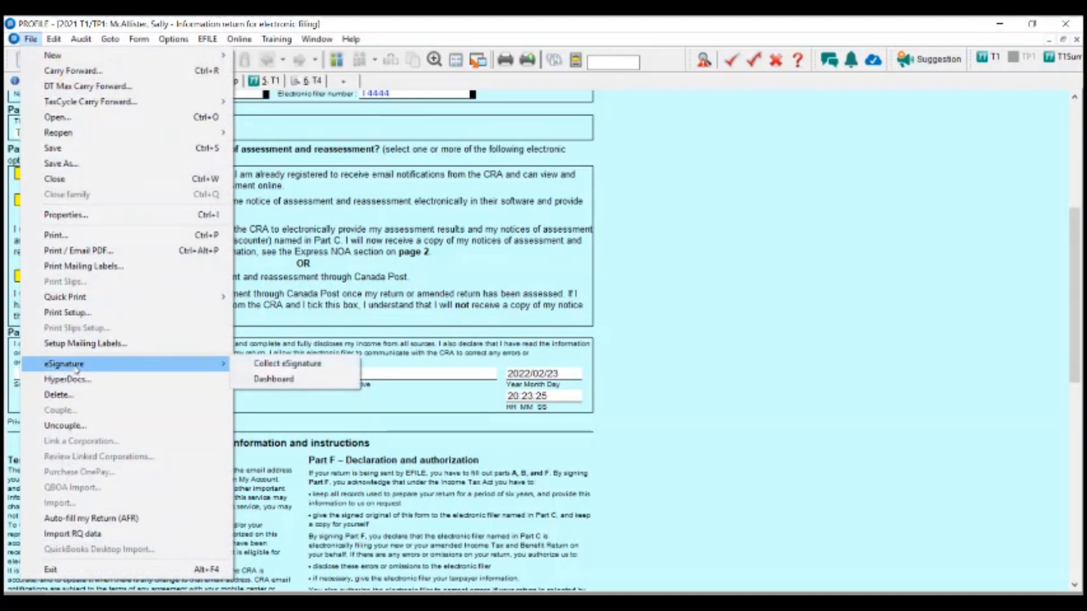
pyautogui.click(306, 383)
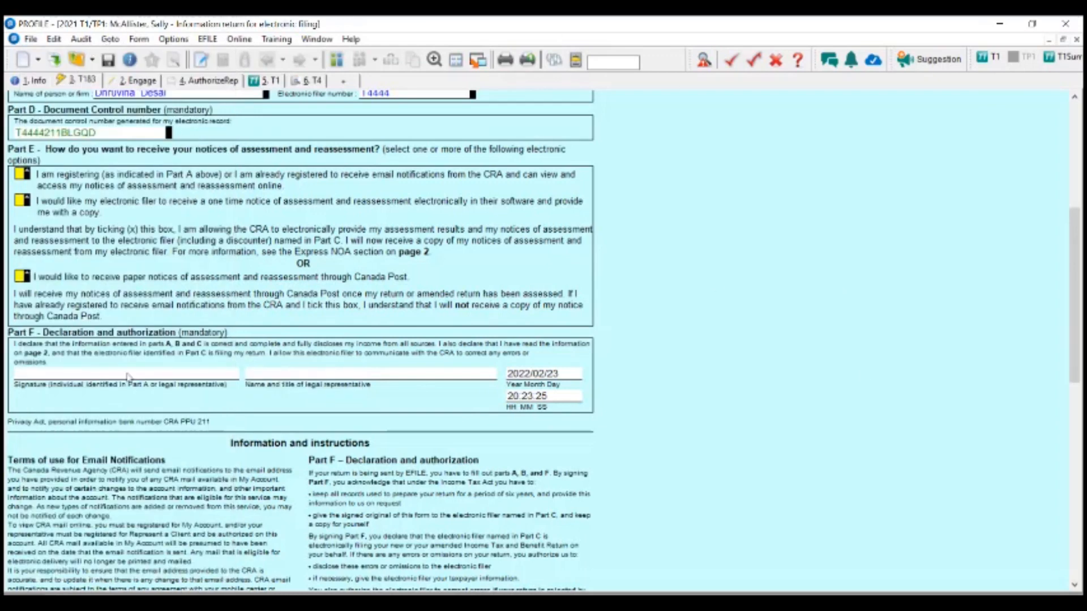
pyautogui.click(30, 39)
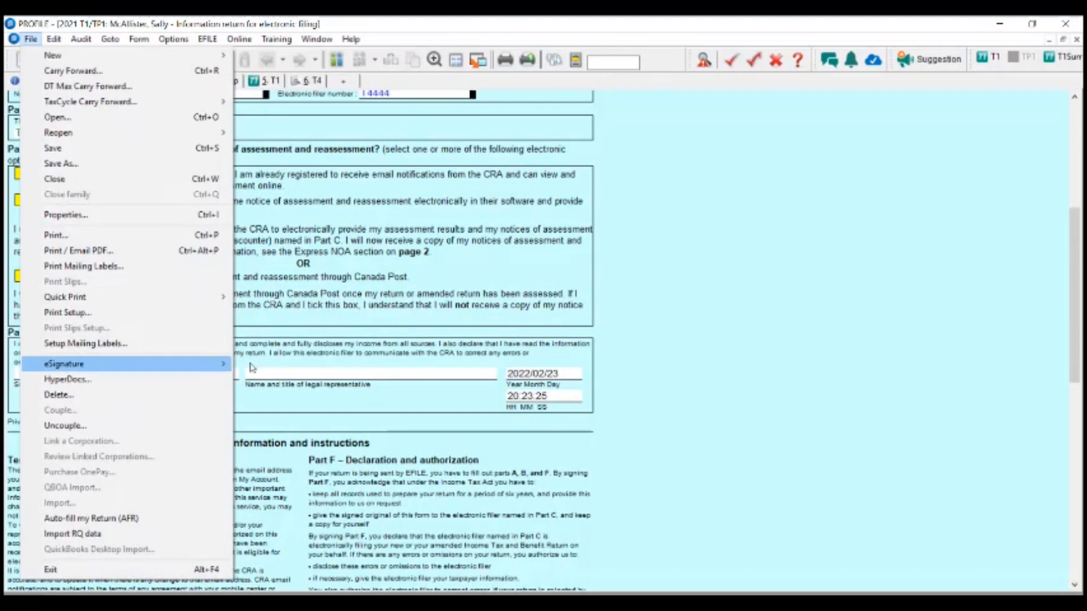
pyautogui.moveTo(210, 364)
pyautogui.click(283, 381)
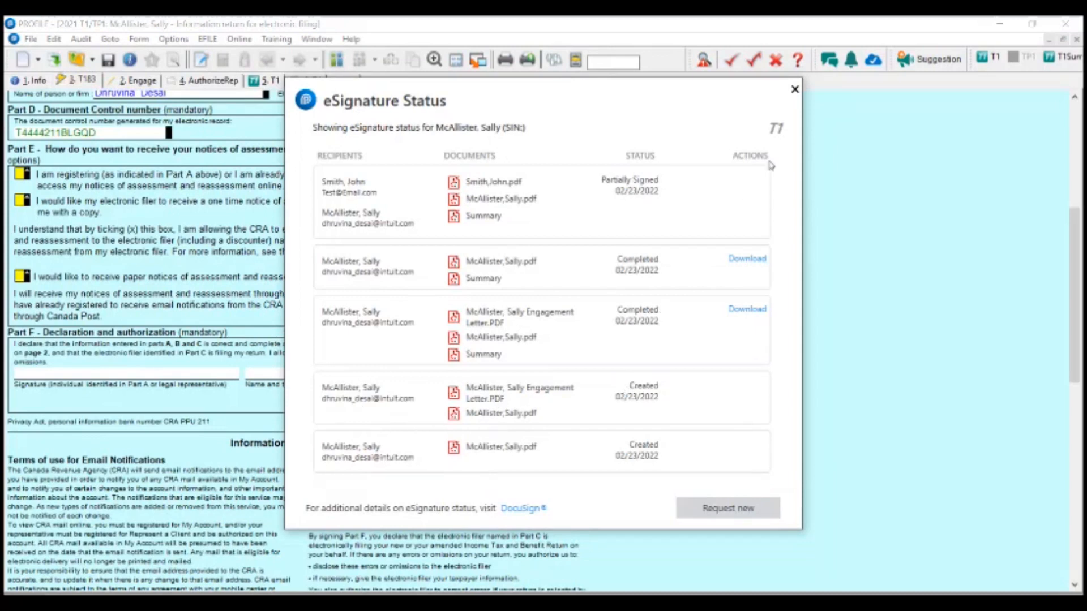
# - Close the eSignature Status window to return to the T183 information return
pyautogui.click(795, 90)
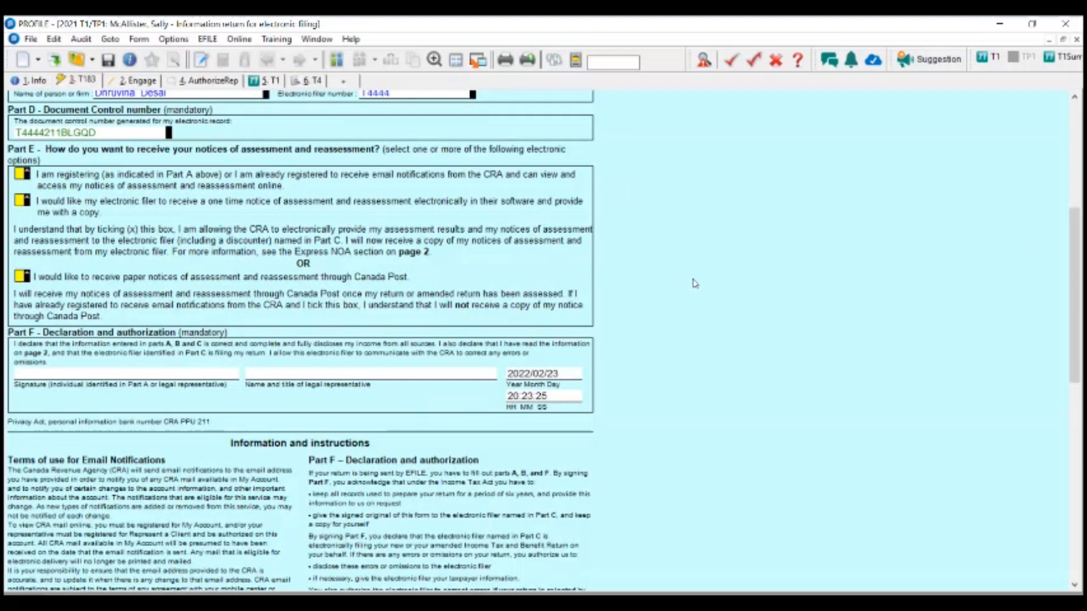
# - Create a new T2 corporate return for the 2021/01/01 to 2021/12/31 taxation year
pyautogui.click(29, 40)
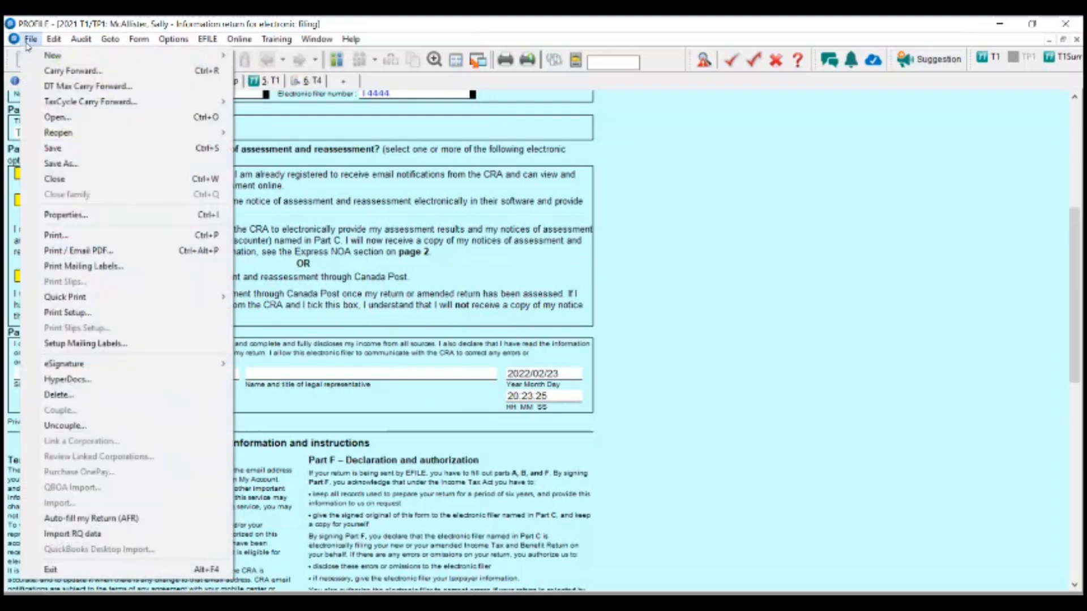
pyautogui.moveTo(53, 56)
pyautogui.click(315, 86)
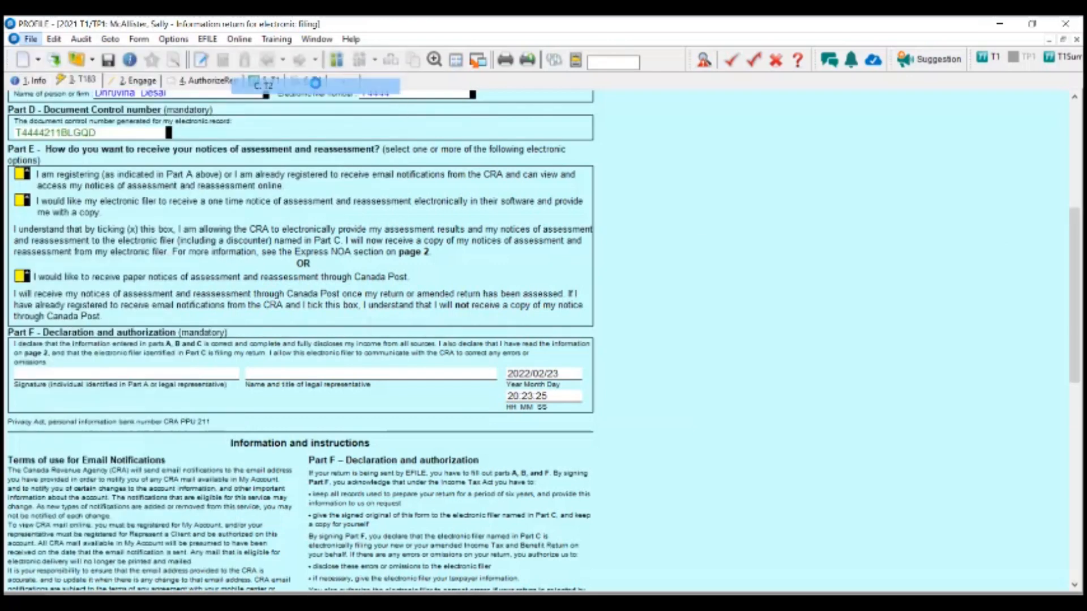
pyautogui.write('202')
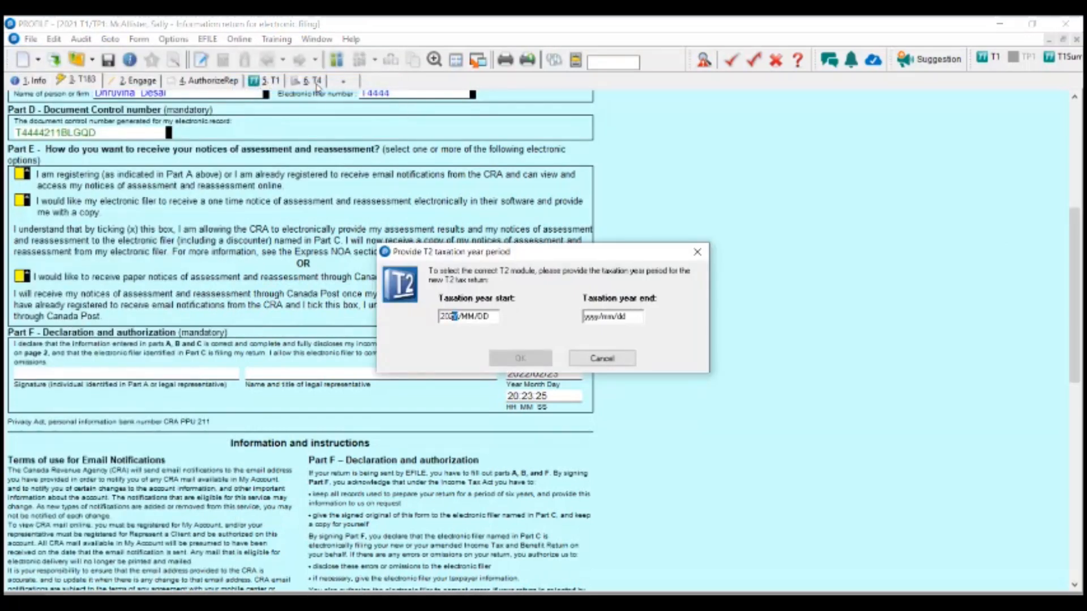
pyautogui.write('1/01/01')
pyautogui.press('Tab')
pyautogui.click(512, 359)
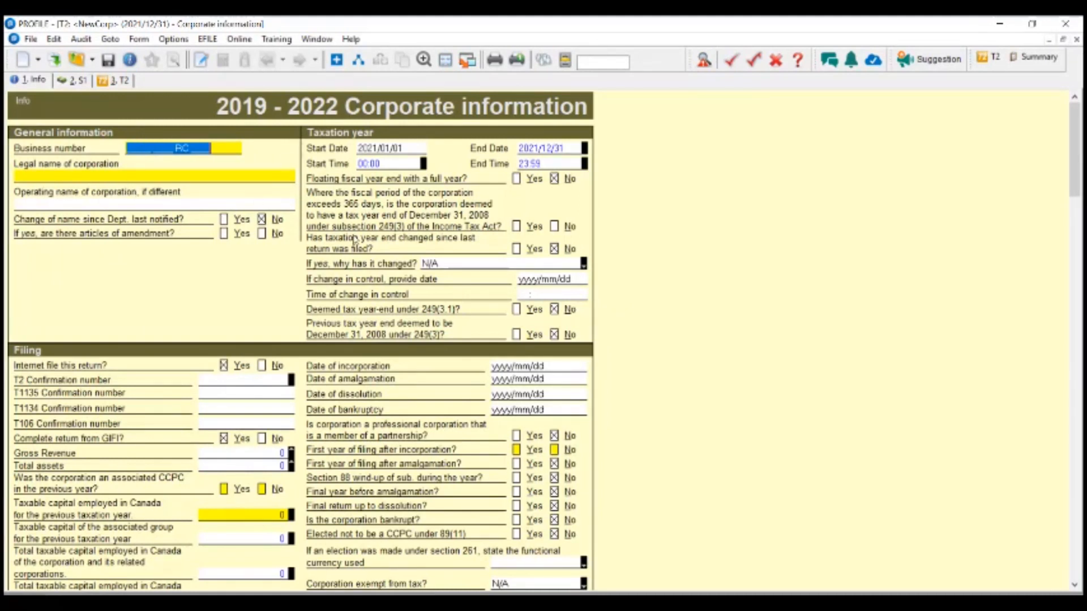
# - Start Collect eSignature for the NewCorp T2 return and enter the recipient's e-mail address
pyautogui.click(33, 39)
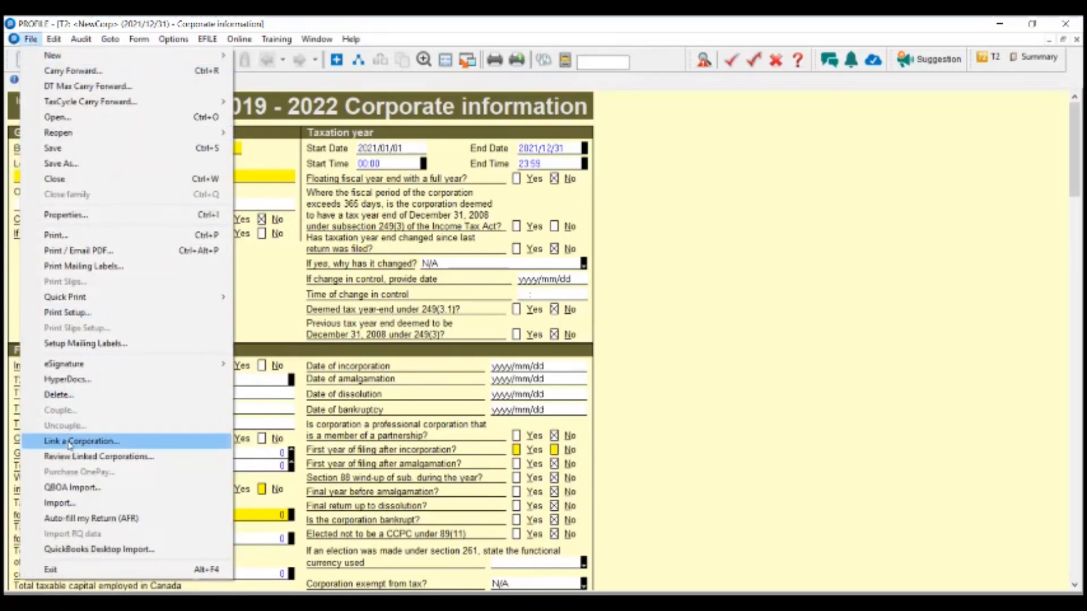
pyautogui.moveTo(75, 365)
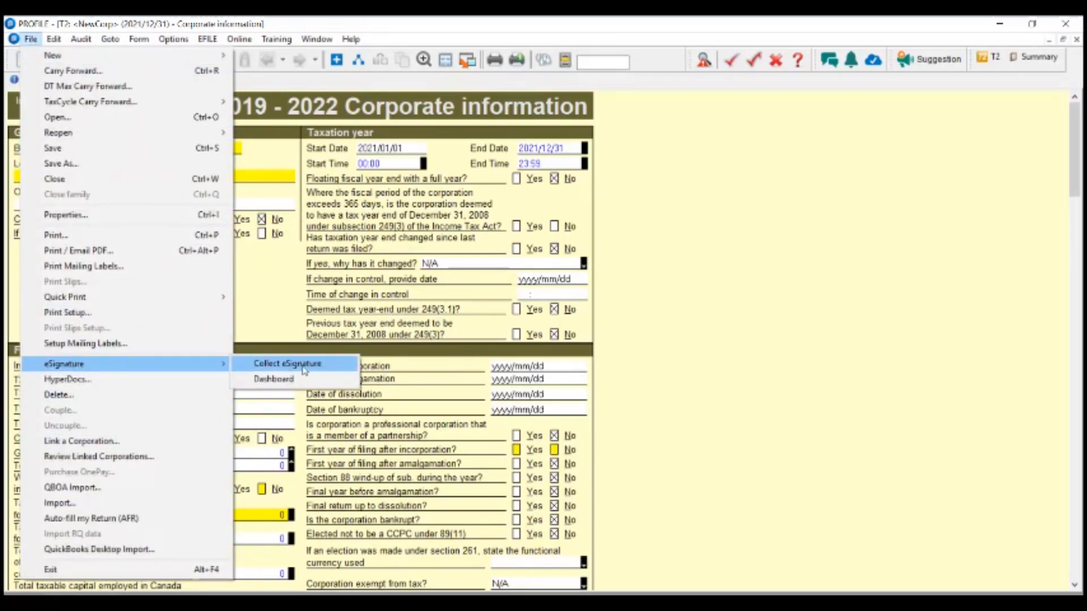
pyautogui.click(286, 363)
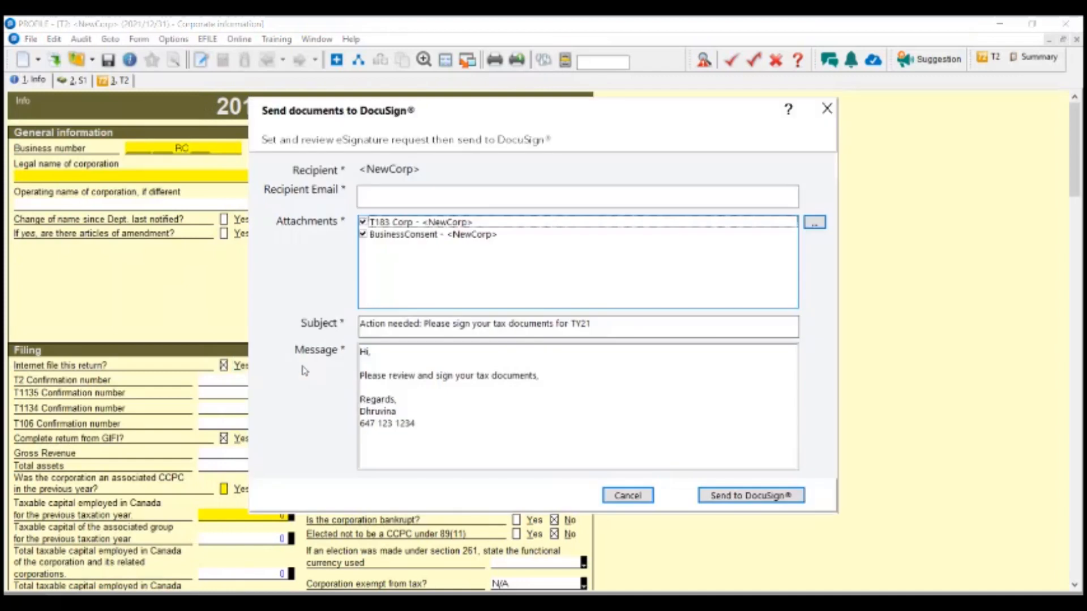
pyautogui.click(381, 193)
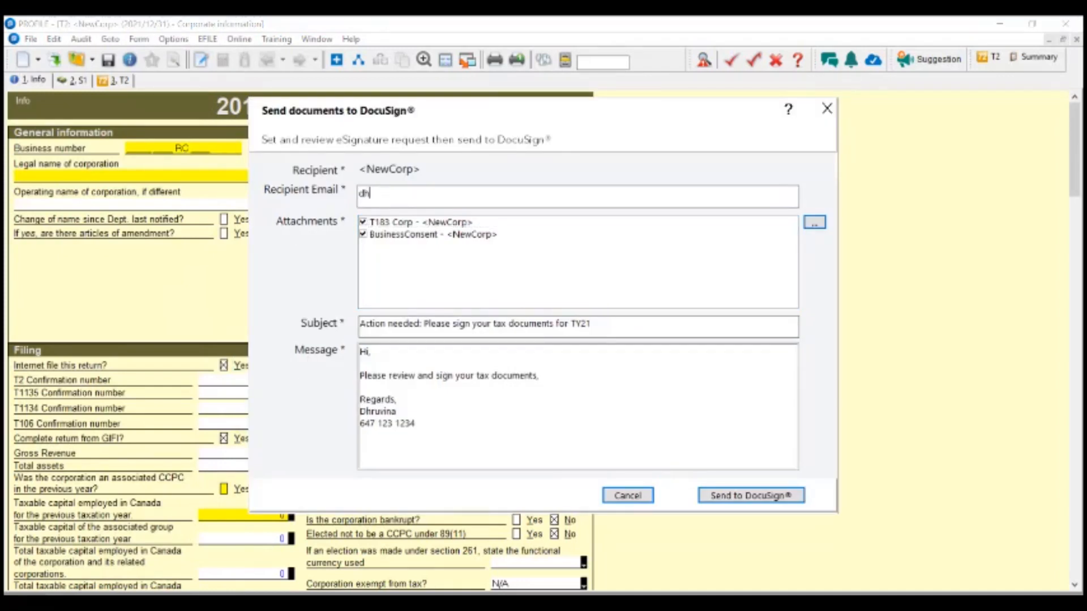
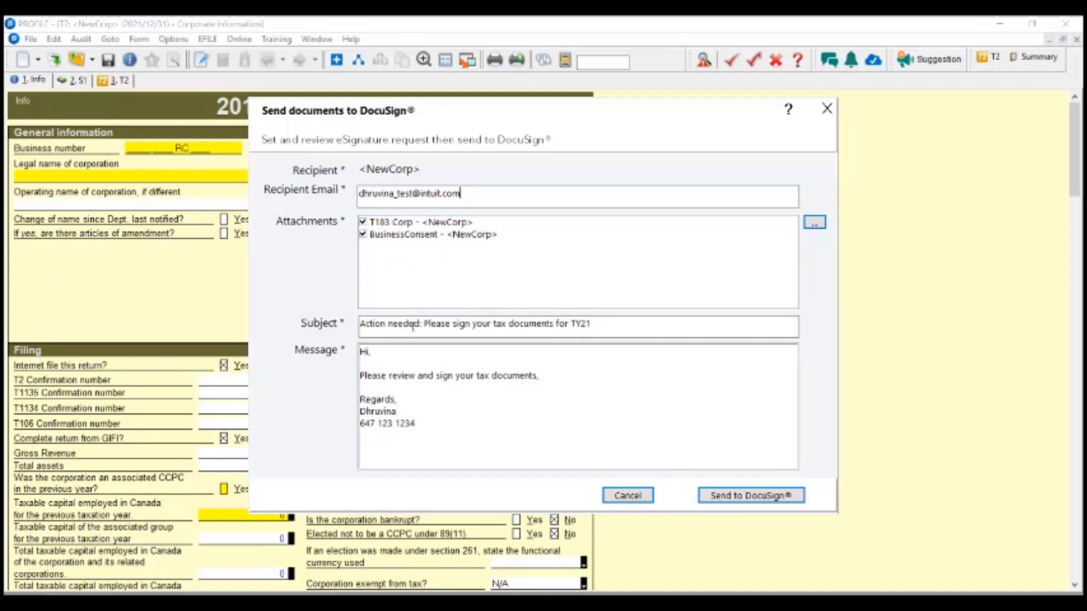
# - Review the TY21 signing Subject line and the Message body in the DocuSign dialog
pyautogui.moveTo(424, 324); pyautogui.dragTo(616, 323)
pyautogui.click(619, 324)
pyautogui.moveTo(466, 423); pyautogui.dragTo(382, 349)
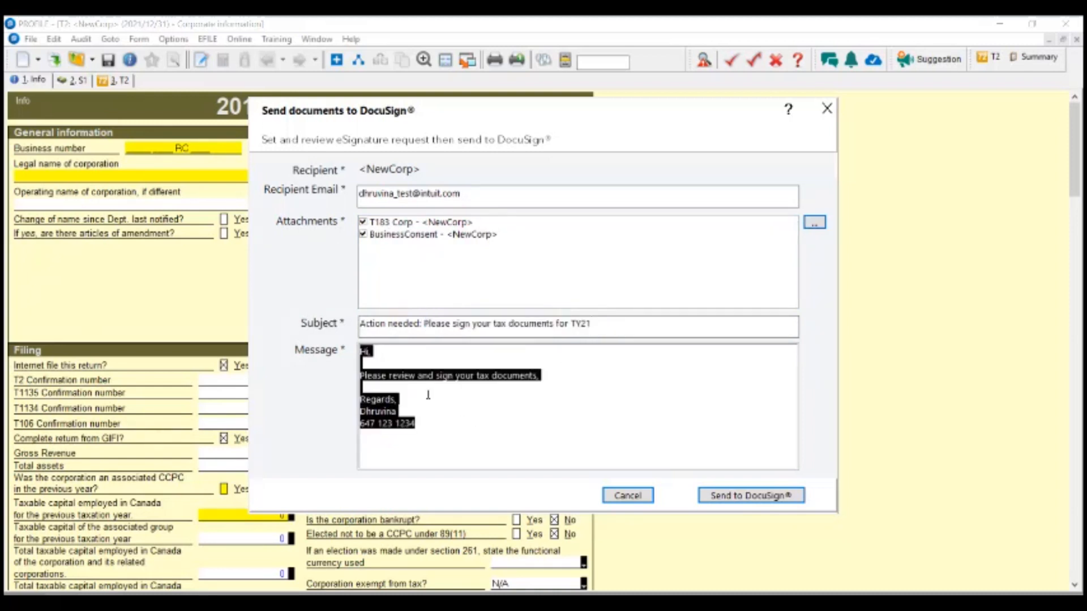
pyautogui.click(514, 428)
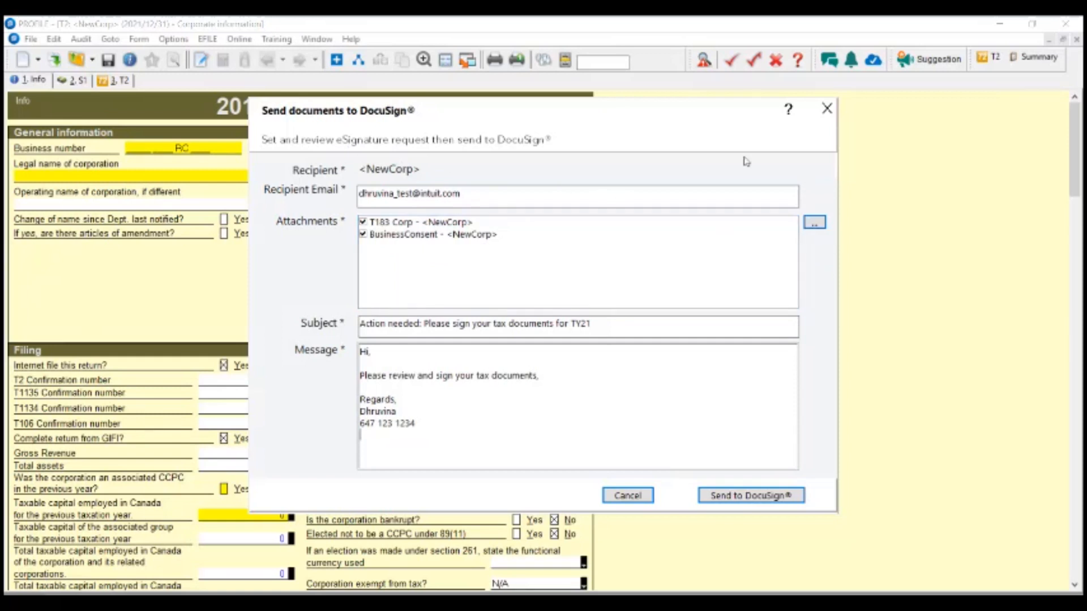
# - Cancel adding an extra PDF attachment and close the DocuSign dialog without sending
pyautogui.click(814, 222)
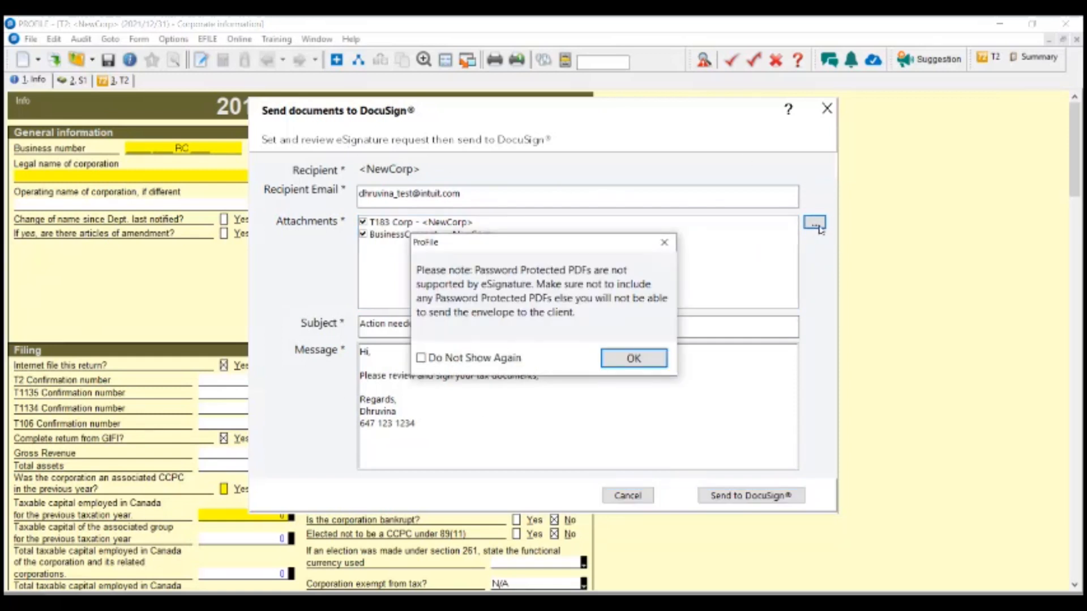
pyautogui.click(648, 365)
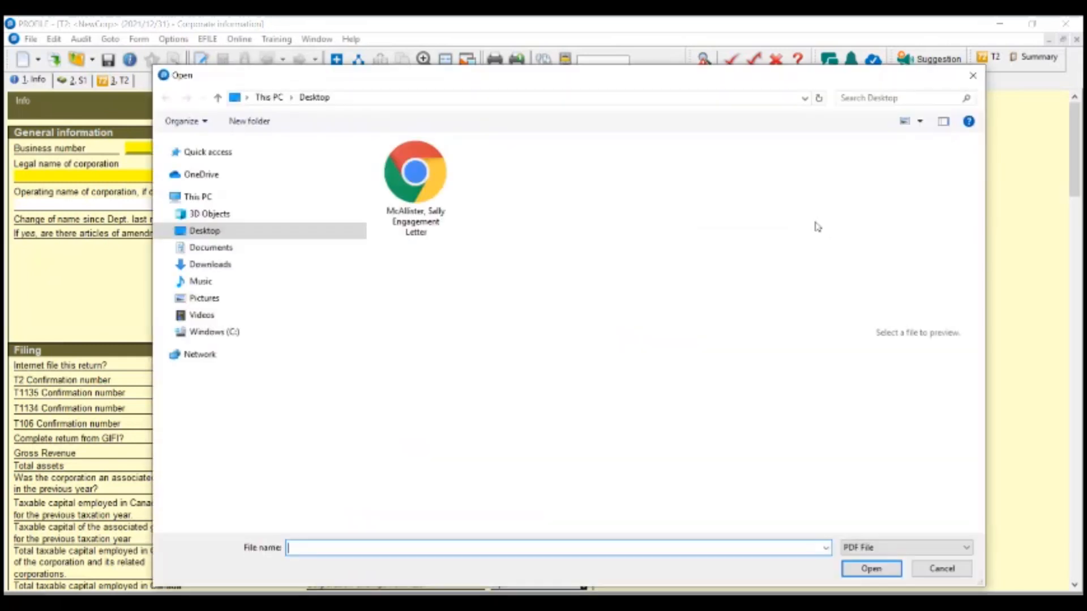
pyautogui.click(973, 76)
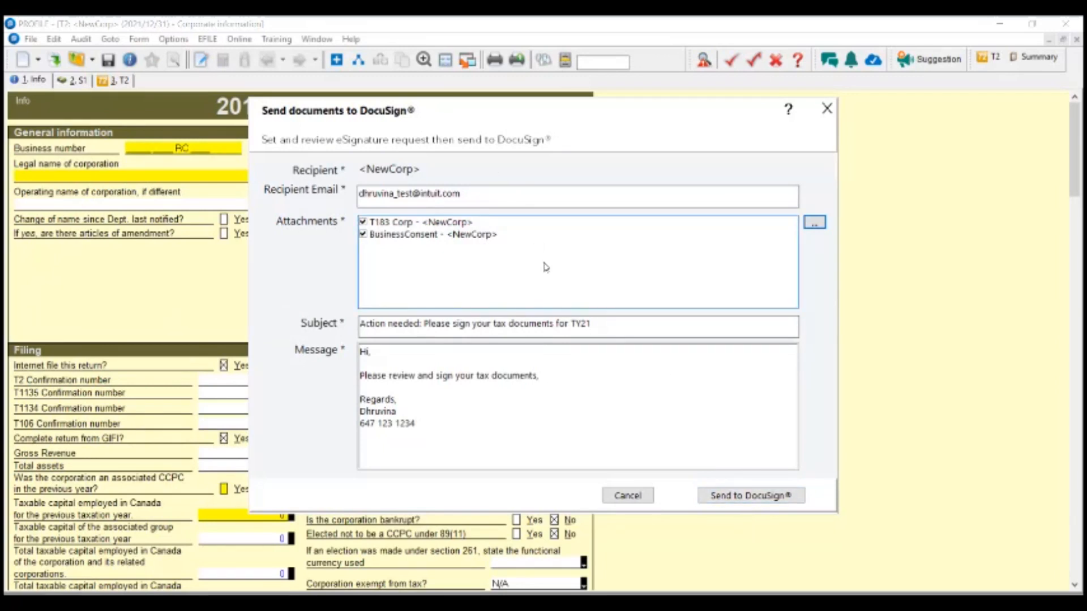
pyautogui.click(487, 194)
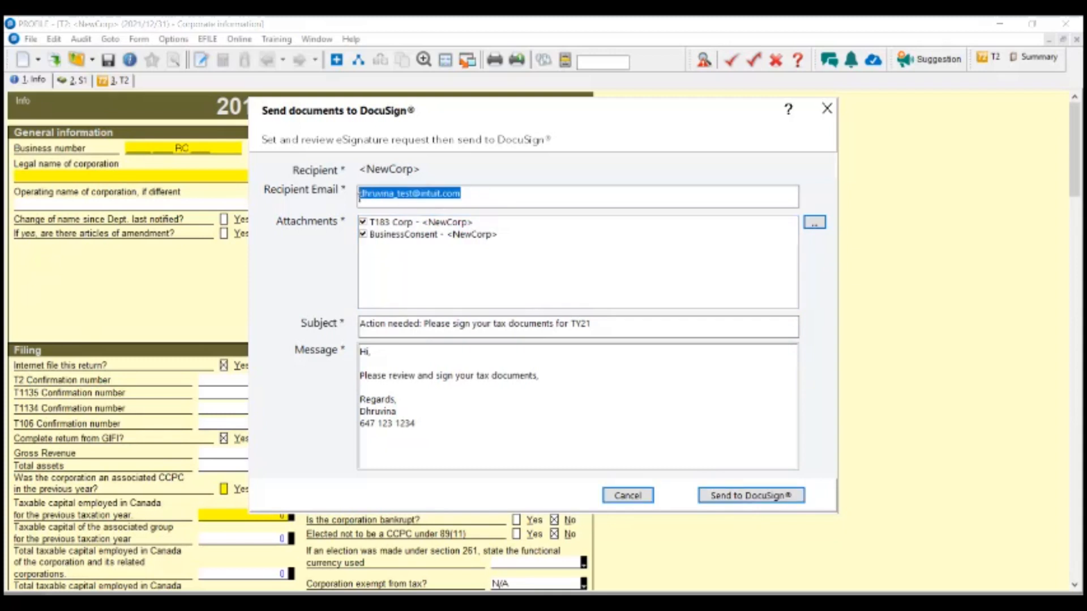
pyautogui.click(482, 202)
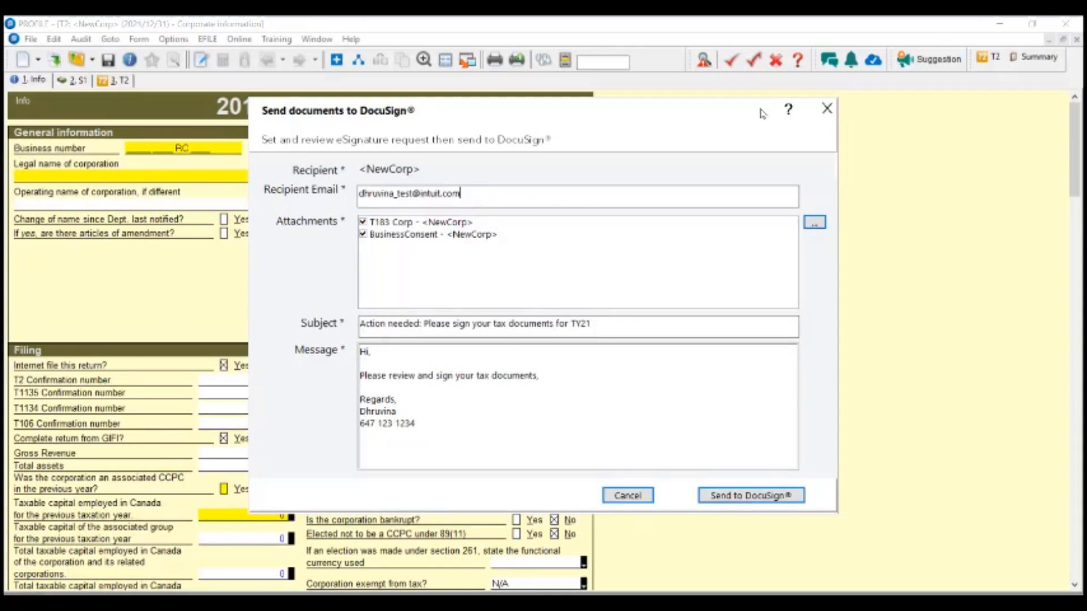
pyautogui.click(826, 110)
# - Create a new D. 2021 T3/TP646 trust return from the File > New menu
pyautogui.click(31, 38)
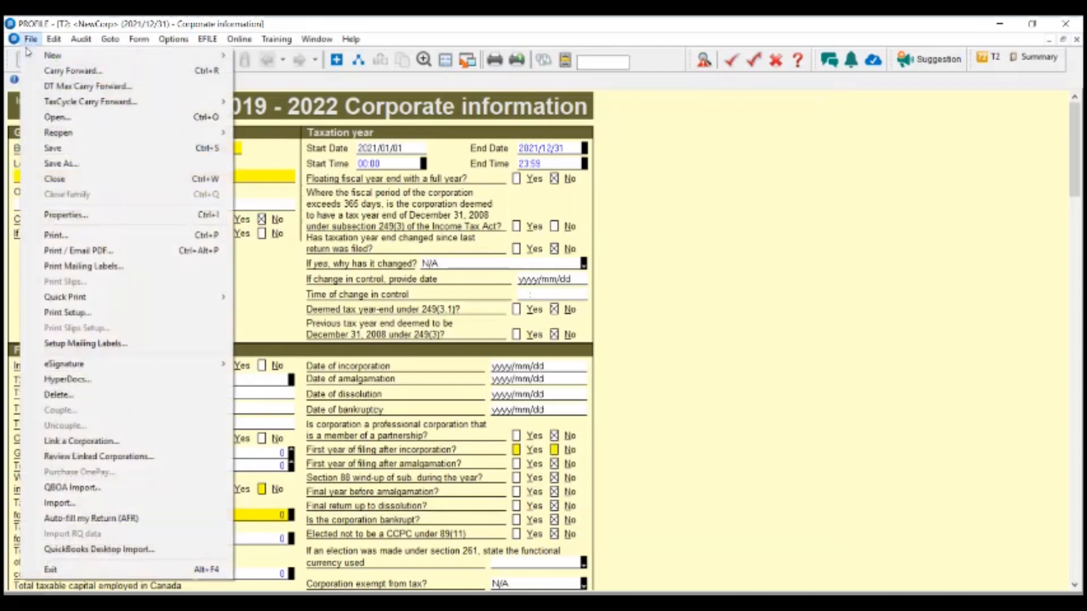
pyautogui.moveTo(85, 366)
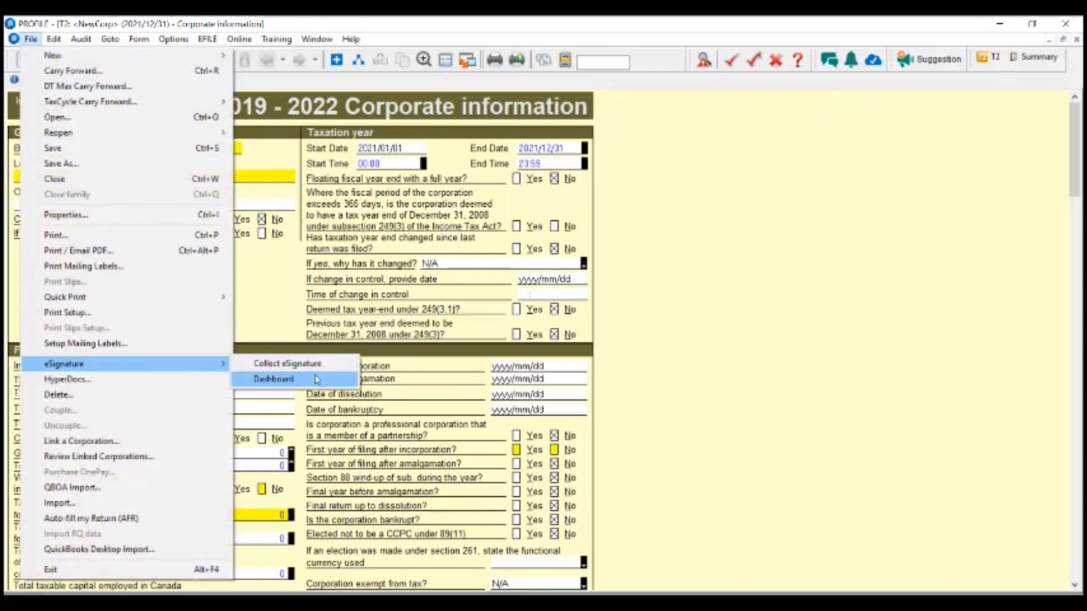
pyautogui.click(658, 368)
pyautogui.click(31, 39)
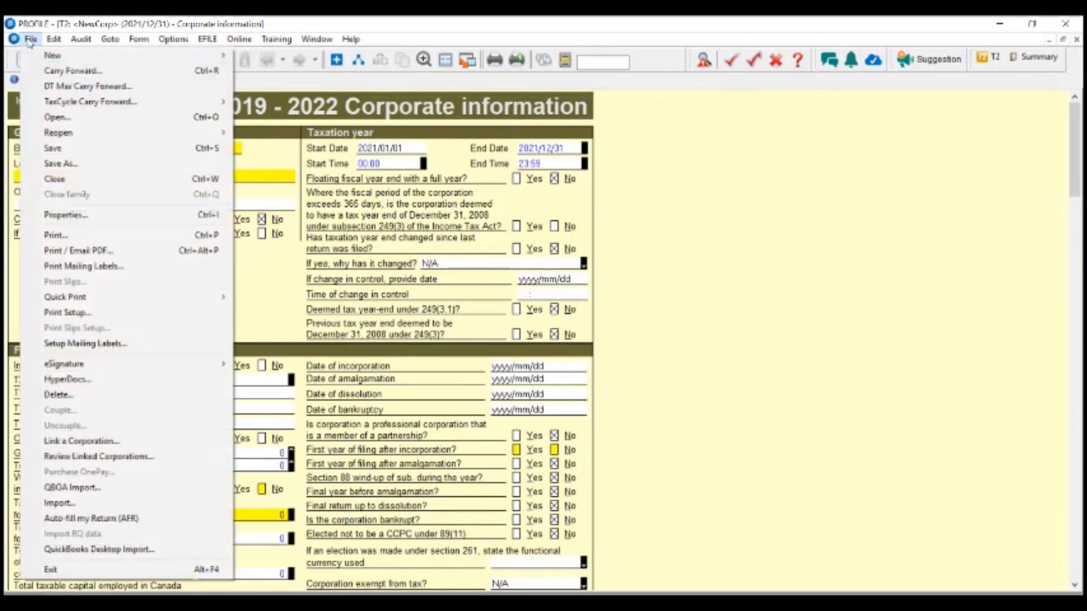
pyautogui.moveTo(59, 57)
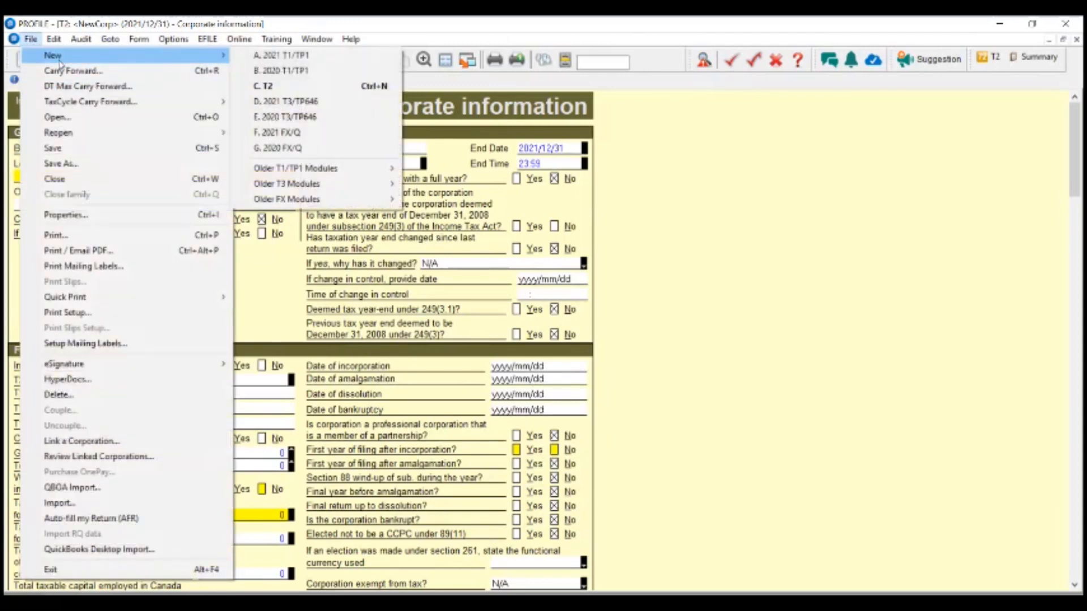
pyautogui.click(312, 101)
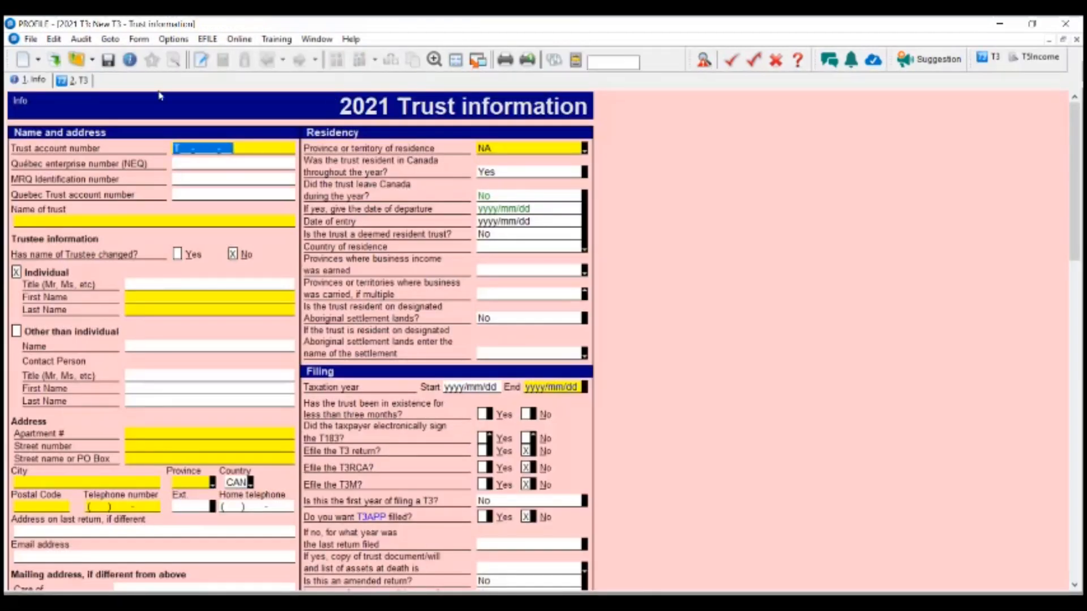
pyautogui.click(31, 39)
pyautogui.moveTo(81, 368)
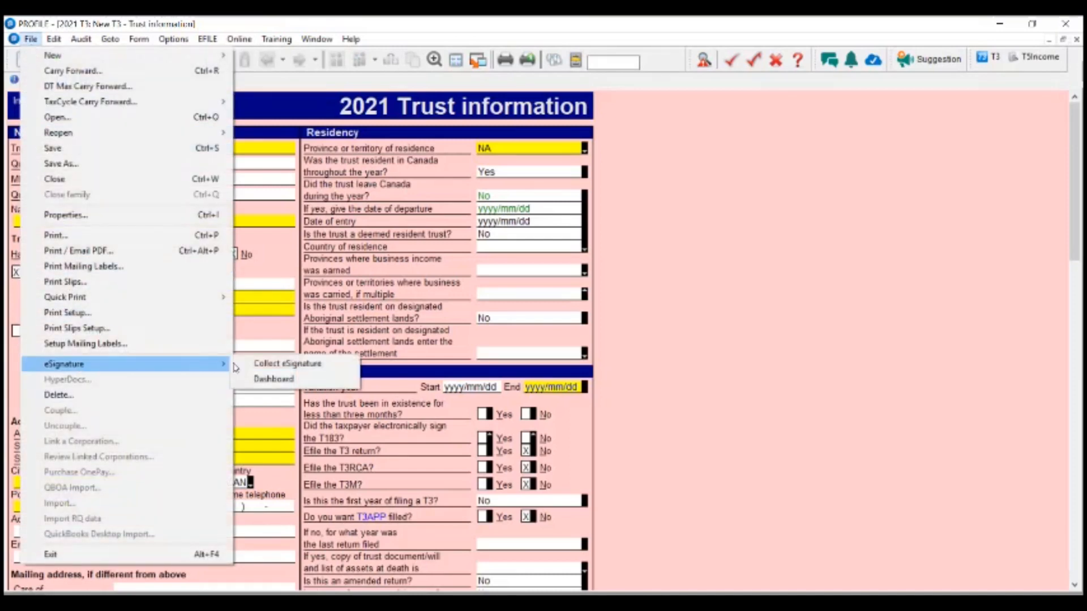
pyautogui.click(266, 362)
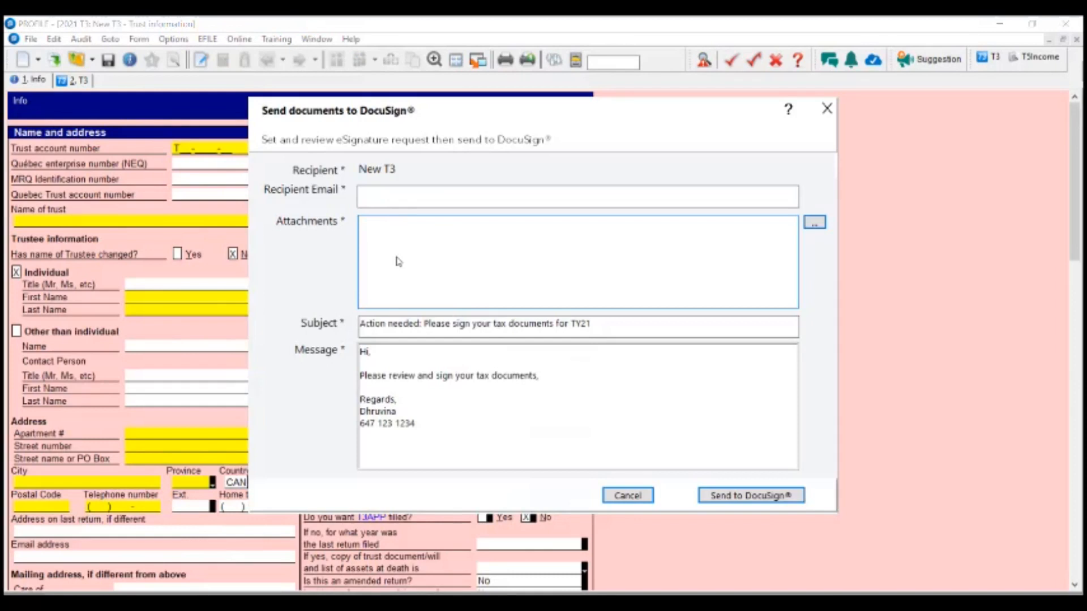
pyautogui.click(387, 196)
pyautogui.write('T')
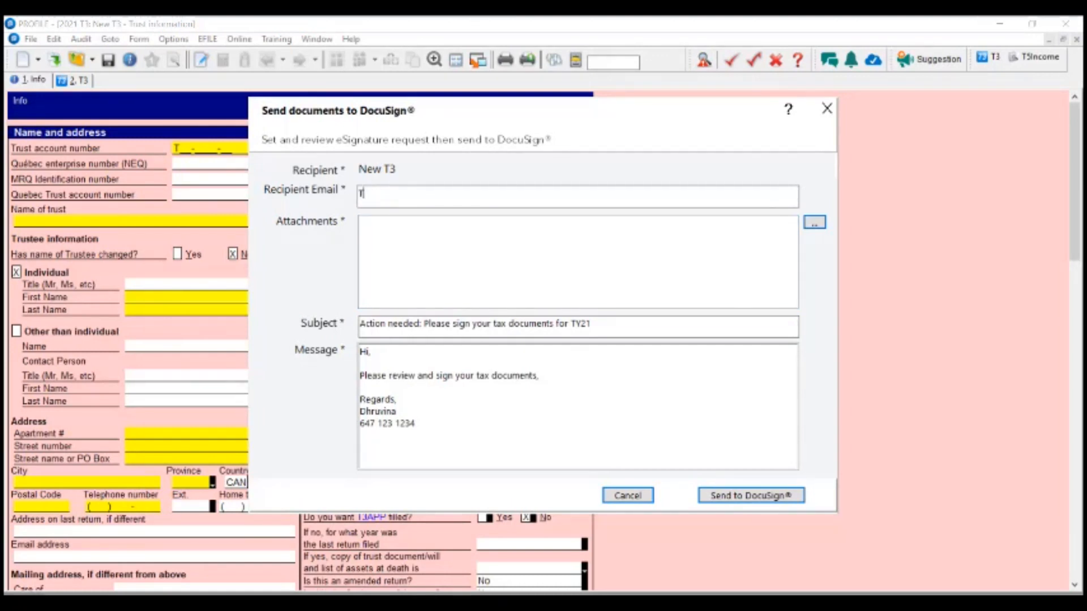
pyautogui.write('est@test.com')
pyautogui.click(515, 259)
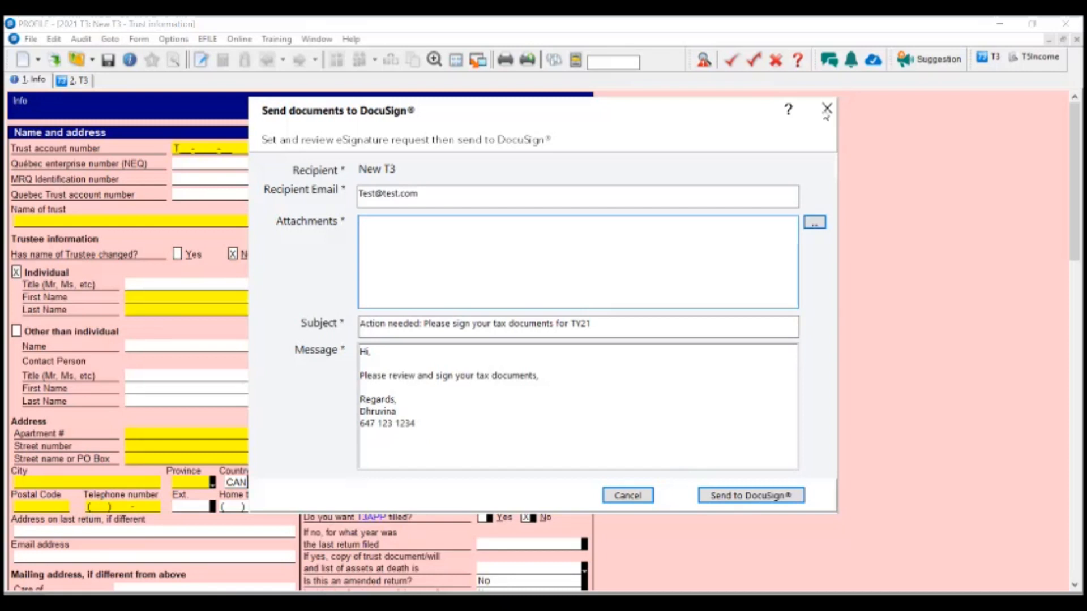
pyautogui.click(827, 110)
pyautogui.click(30, 39)
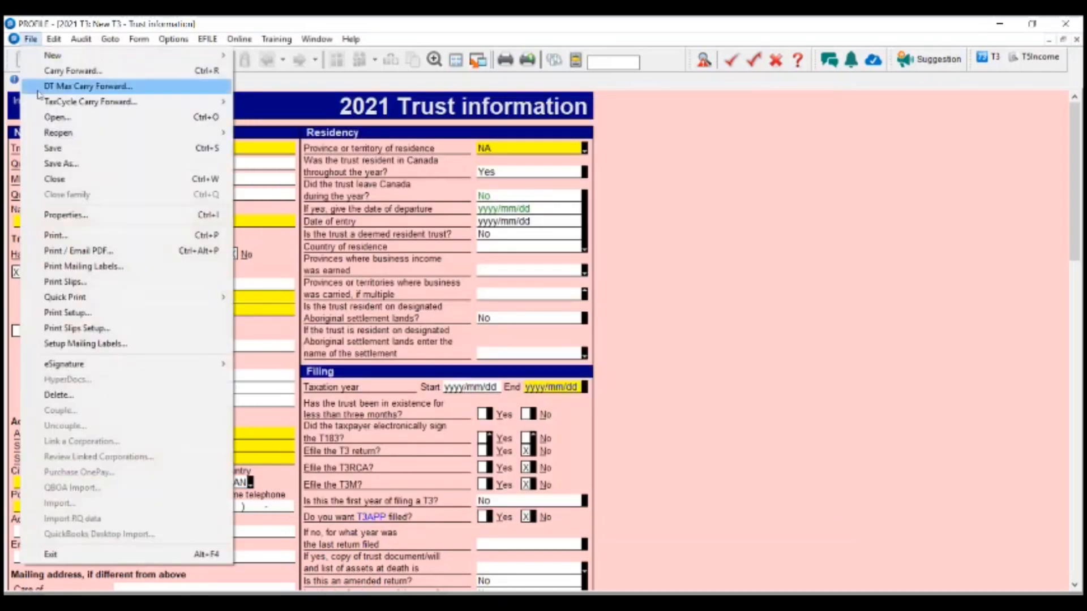
# - Create a new 2021 FX/Q return, then open and cancel its Collect eSignature request
pyautogui.moveTo(85, 56)
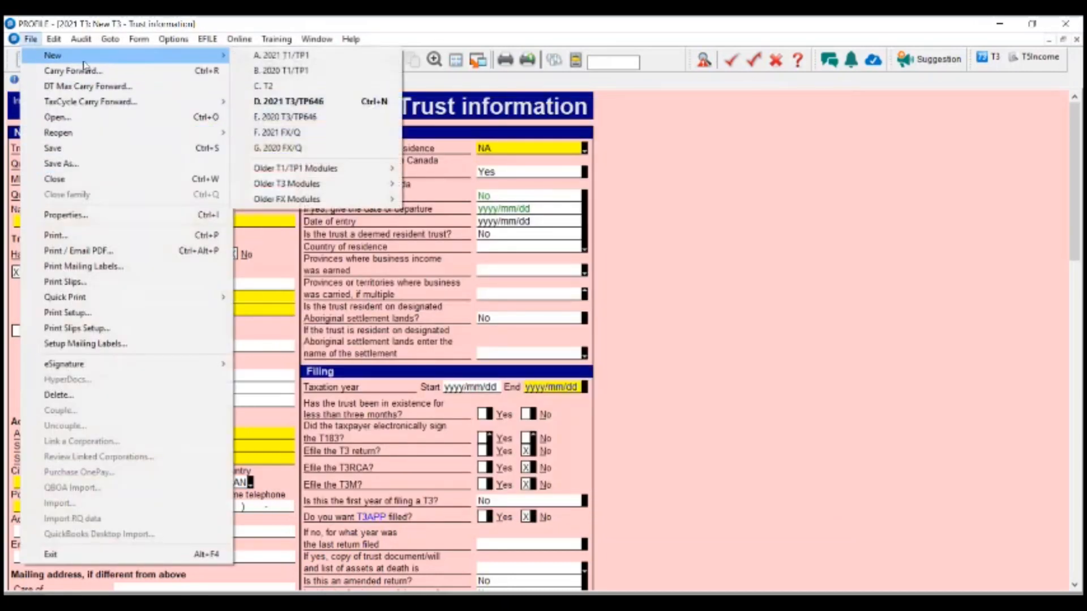
pyautogui.click(302, 138)
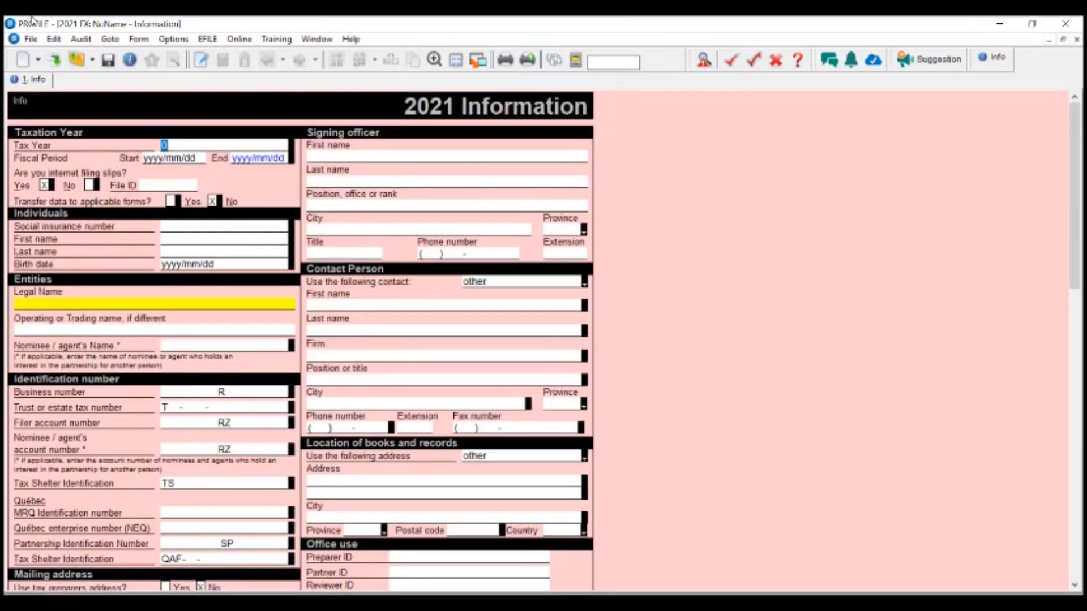
pyautogui.click(30, 38)
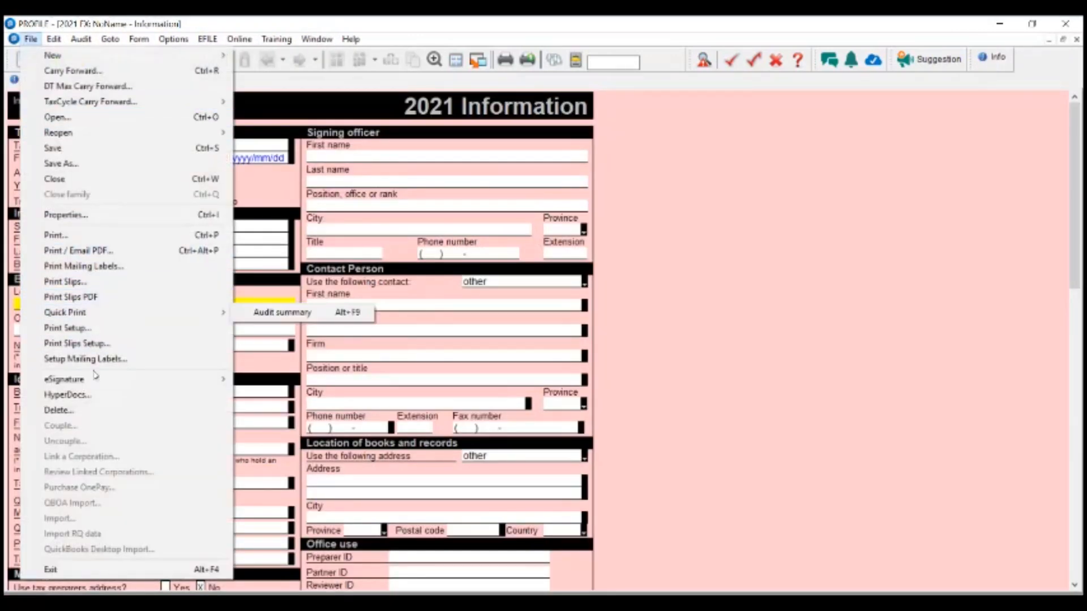
pyautogui.moveTo(96, 379)
pyautogui.click(277, 379)
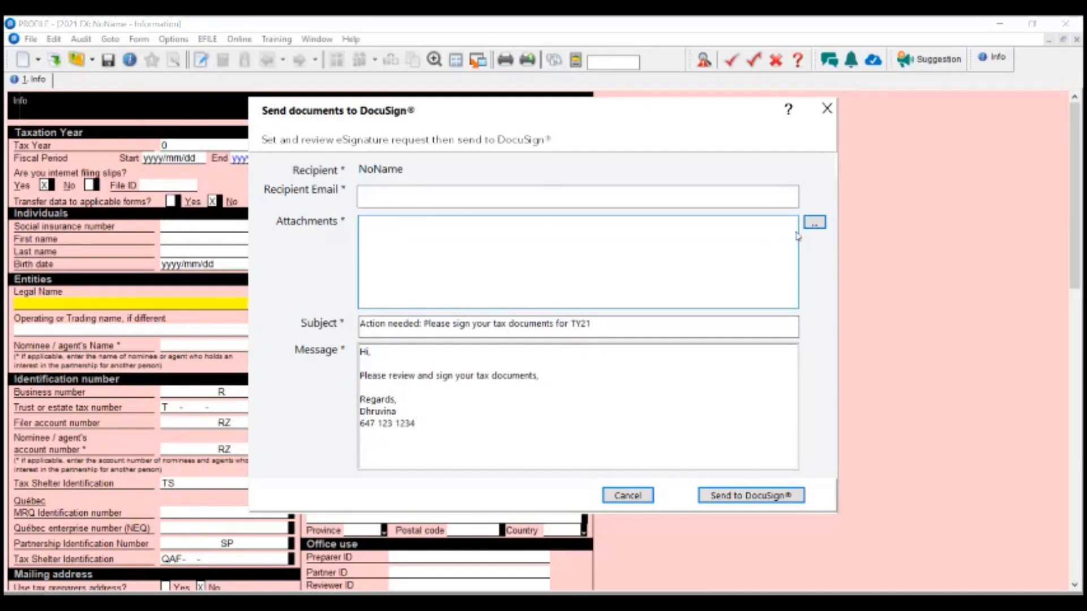
pyautogui.click(375, 193)
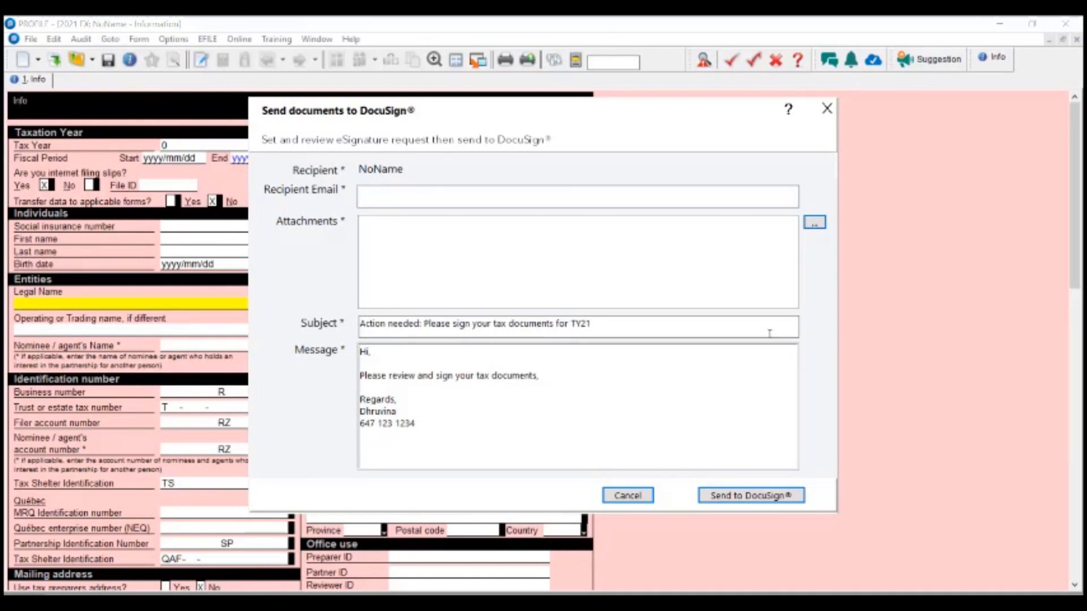
pyautogui.click(827, 109)
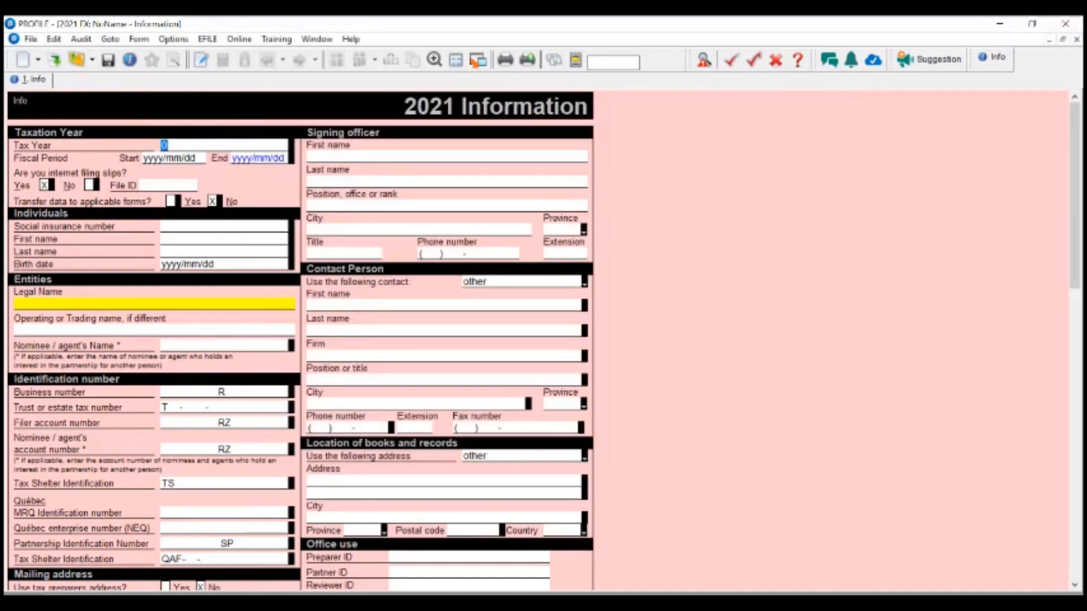
# - Close the FX, T3 and T2 return windows in turn
pyautogui.click(1076, 40)
pyautogui.click(1077, 39)
pyautogui.click(1077, 40)
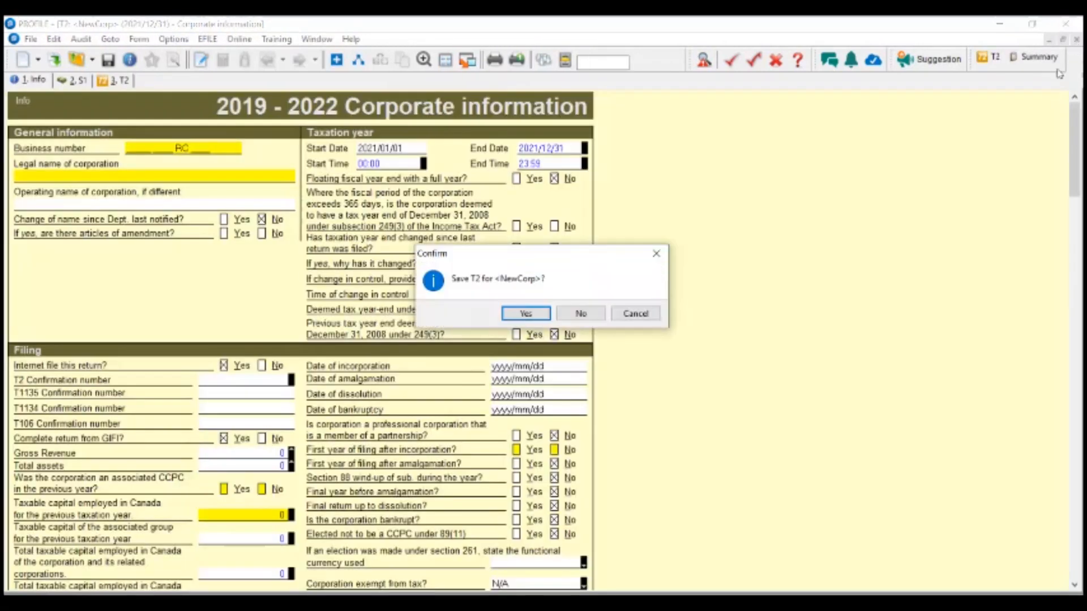
# - Discard the T2 return without saving and go to the T1 return's Engage tab
pyautogui.click(570, 315)
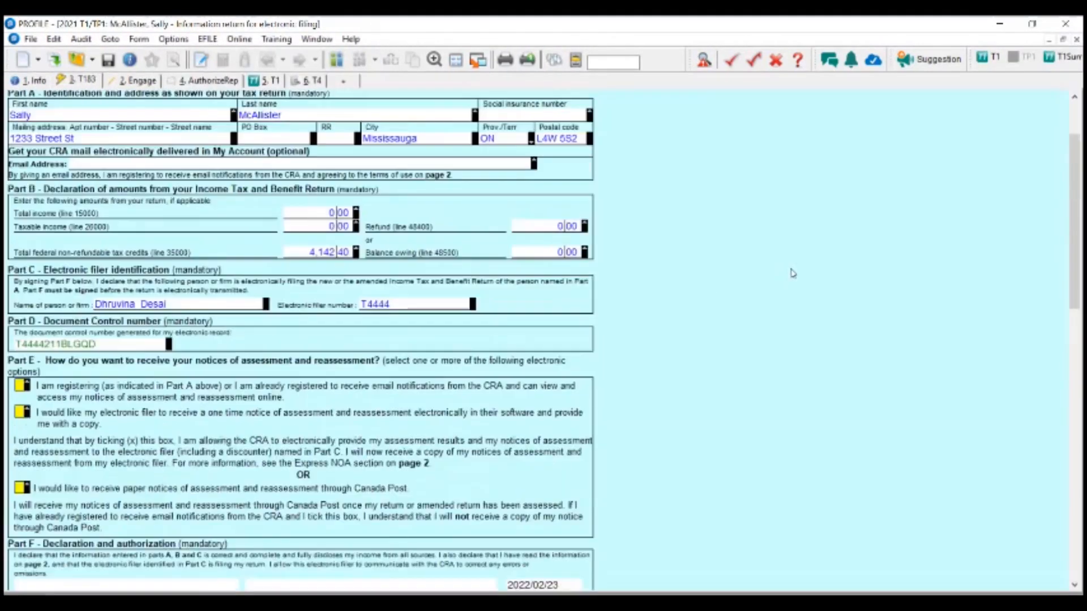
pyautogui.scroll(3, 793, 274)
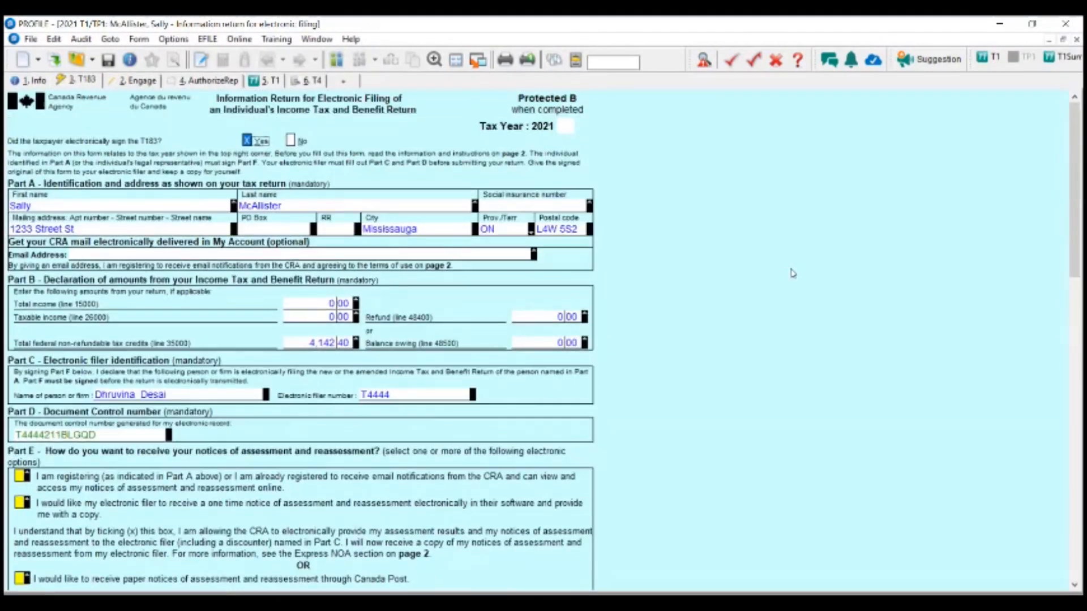
pyautogui.click(143, 80)
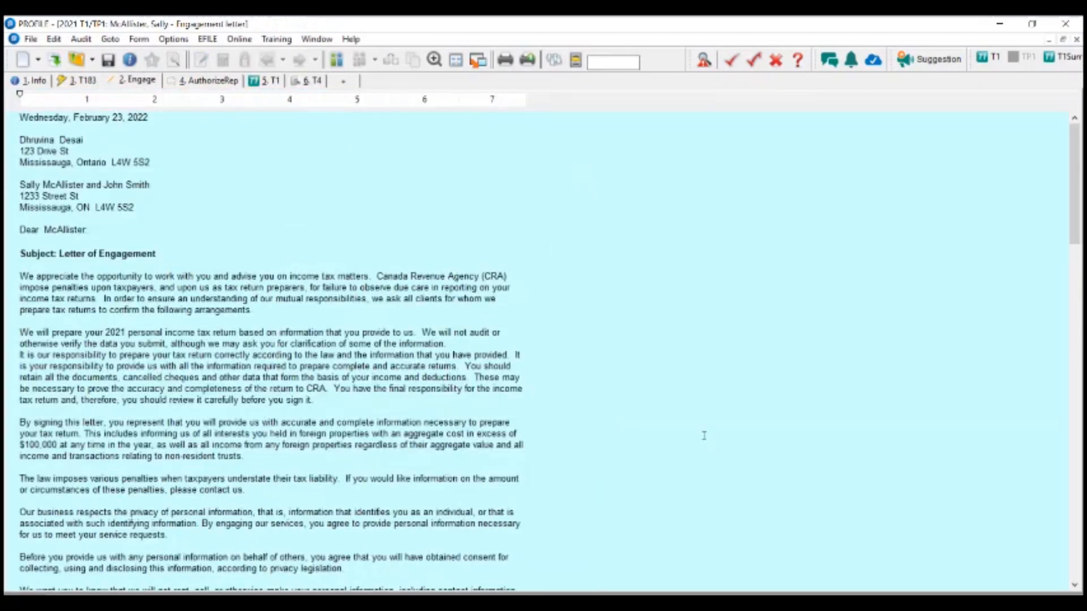
pyautogui.scroll(-1, 704, 435)
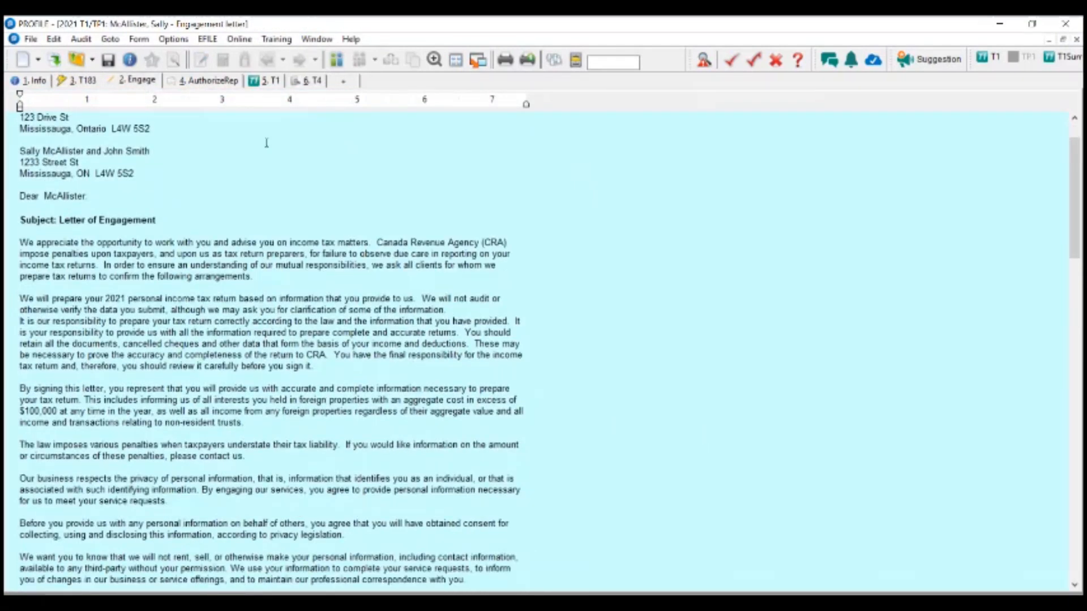
pyautogui.scroll(1, 268, 204)
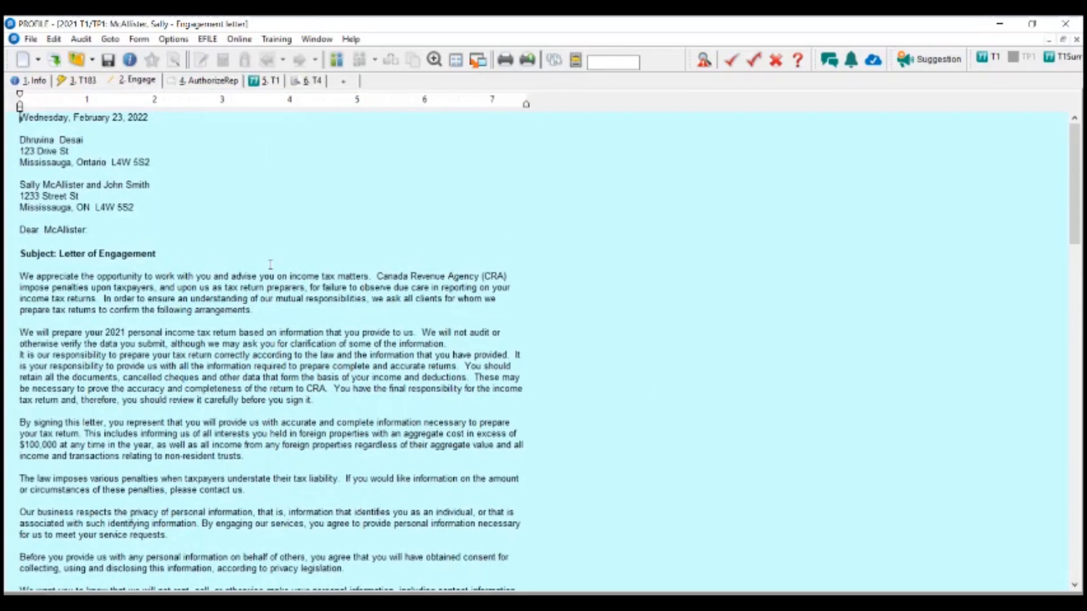
# - Search the forms for 'letter' and open LETTER: Client letter
pyautogui.click(617, 60)
pyautogui.write('Sum')
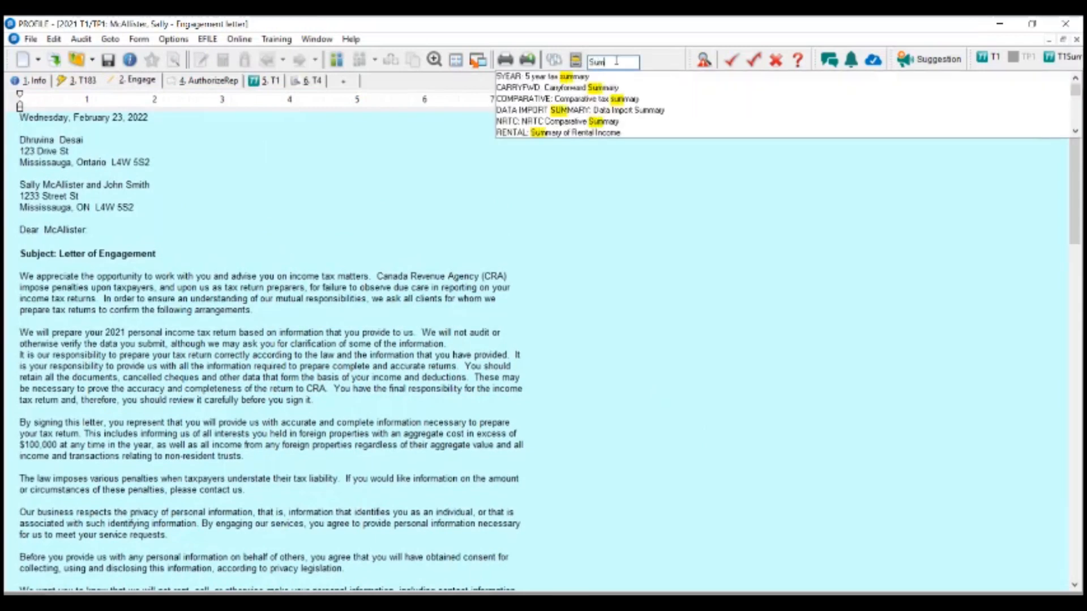
pyautogui.write('mary')
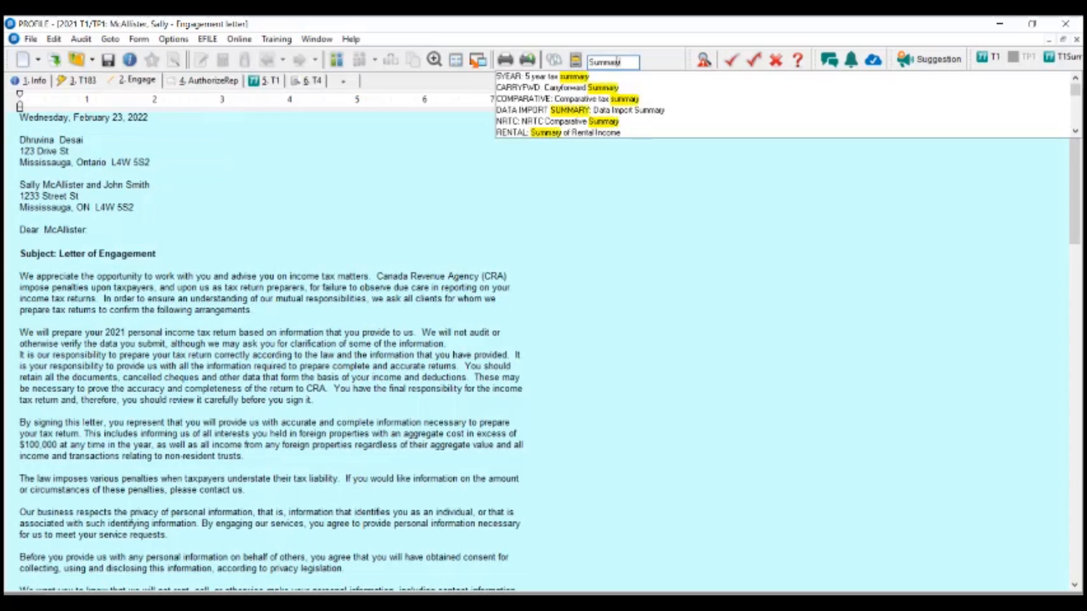
pyautogui.press('BackSpace')
pyautogui.press('BackSpace')
pyautogui.press('BackSpace')
pyautogui.press('BackSpace')
pyautogui.press('BackSpace')
pyautogui.press('BackSpace')
pyautogui.press('BackSpace')
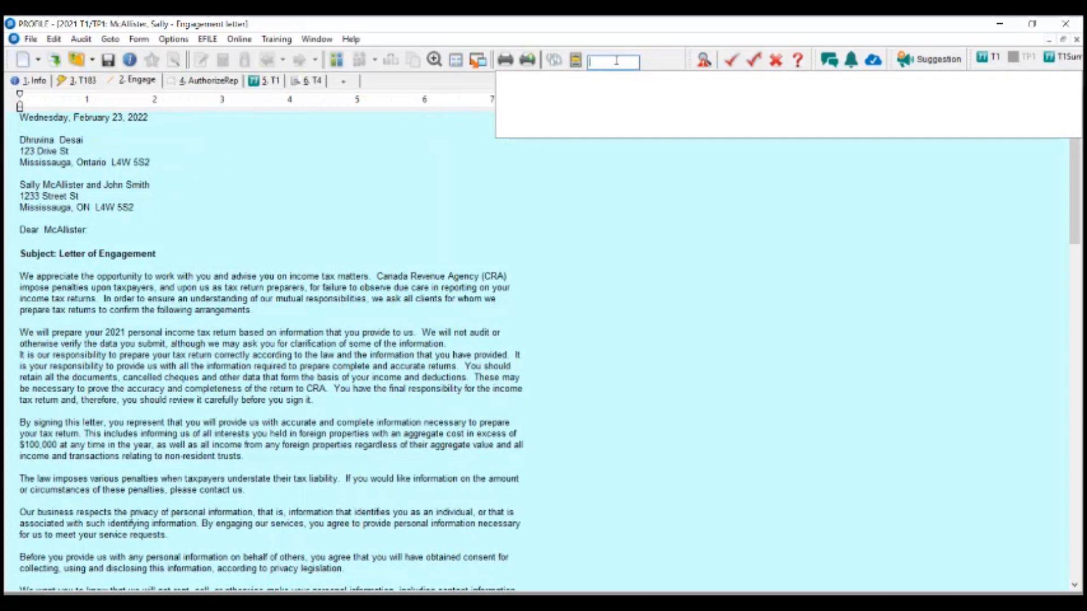
pyautogui.write('letter')
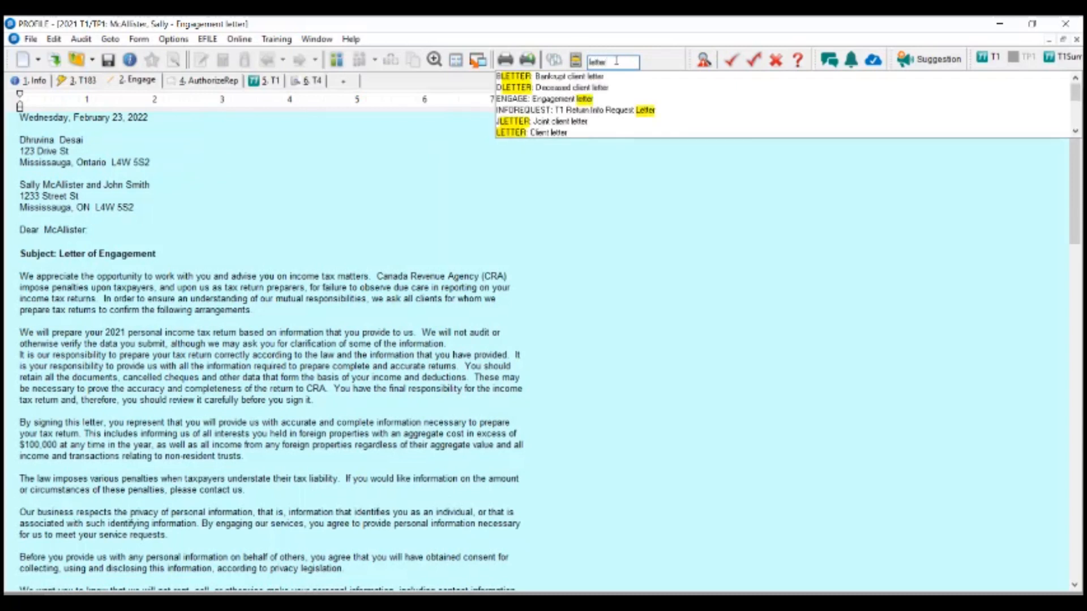
pyautogui.press('Down')
pyautogui.press('Down')
pyautogui.press('Down')
pyautogui.press('Down')
pyautogui.press('Down')
pyautogui.press('Down')
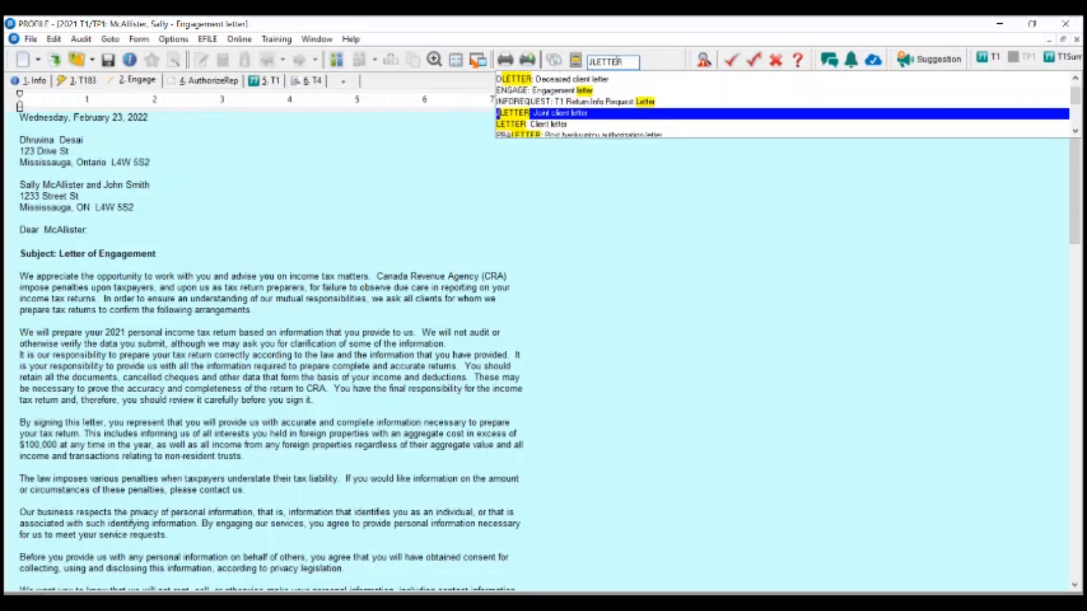
pyautogui.press('Return')
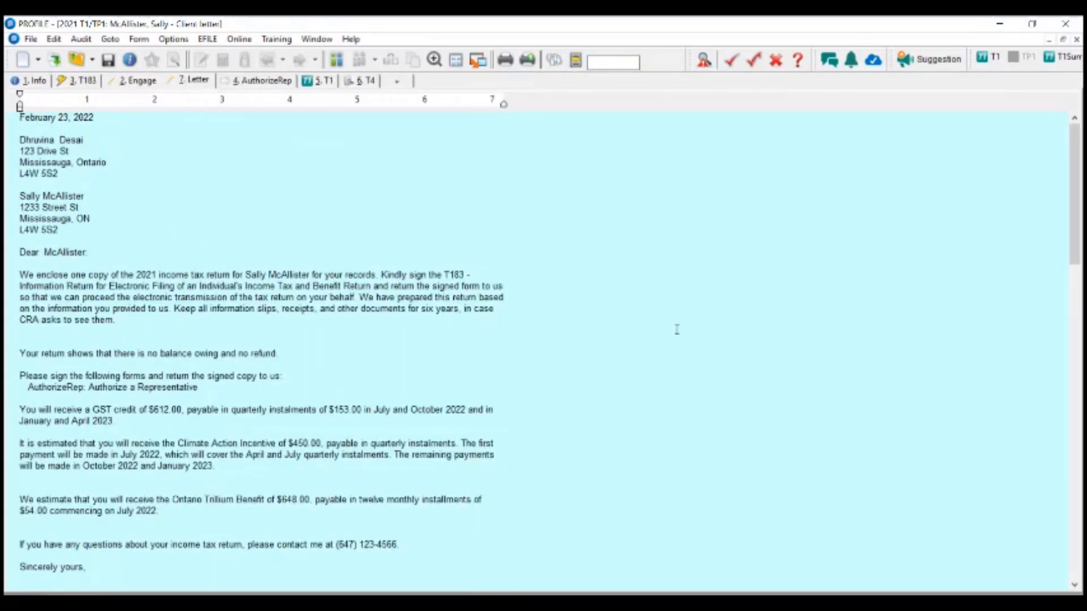
# - Print only the client letter using the ProFile PDF Export printer
pyautogui.click(528, 56)
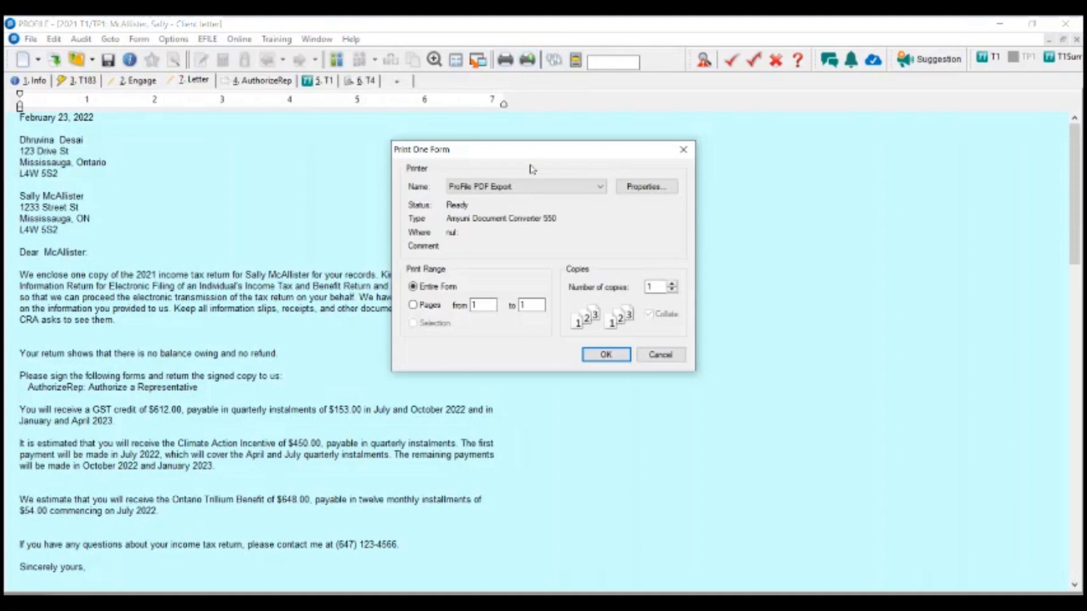
pyautogui.click(535, 187)
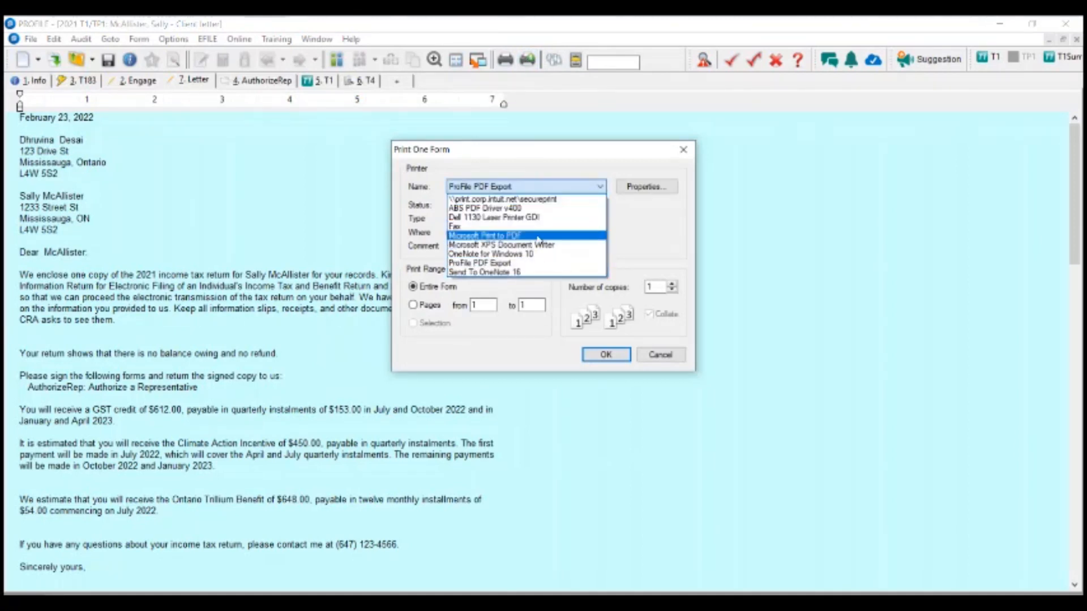
pyautogui.click(521, 267)
pyautogui.click(520, 189)
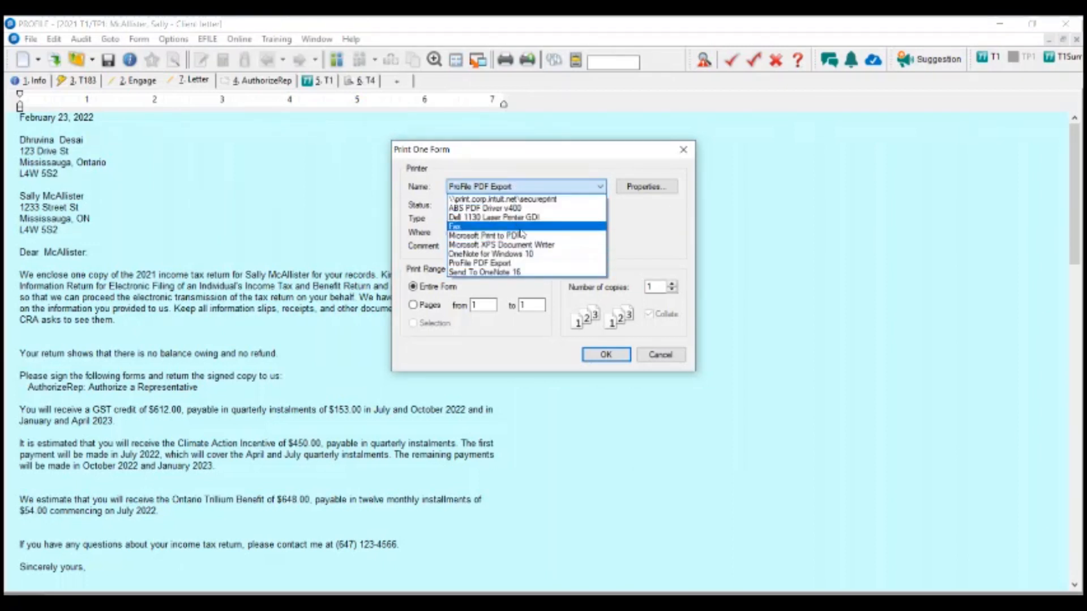
pyautogui.click(667, 226)
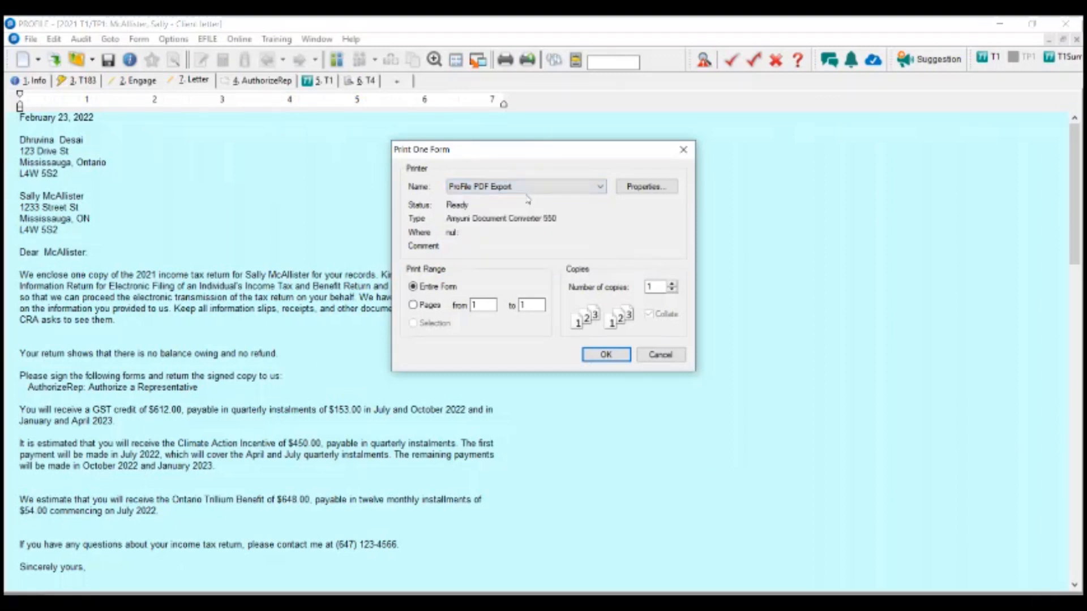
pyautogui.click(585, 359)
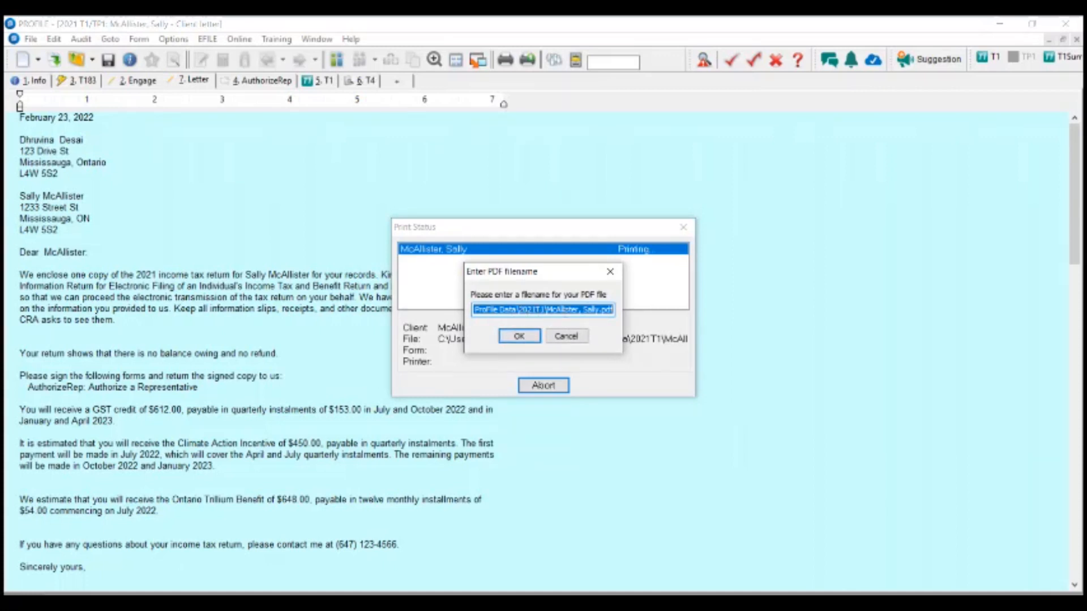
# - Save the letter as a new PDF with 1 appended to its name, then open File Explorer
pyautogui.click(519, 337)
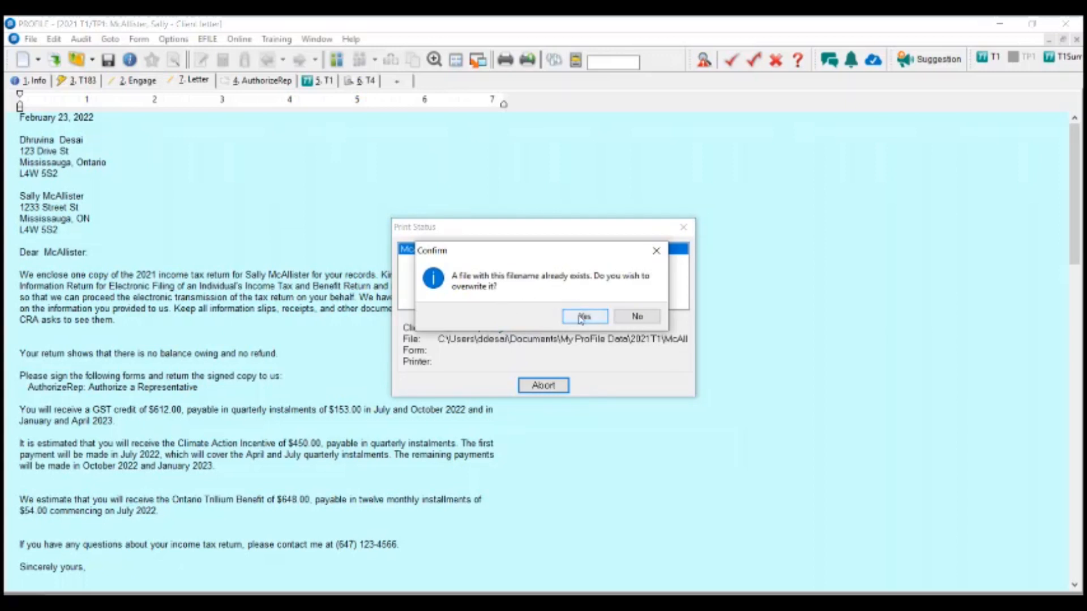
pyautogui.click(626, 318)
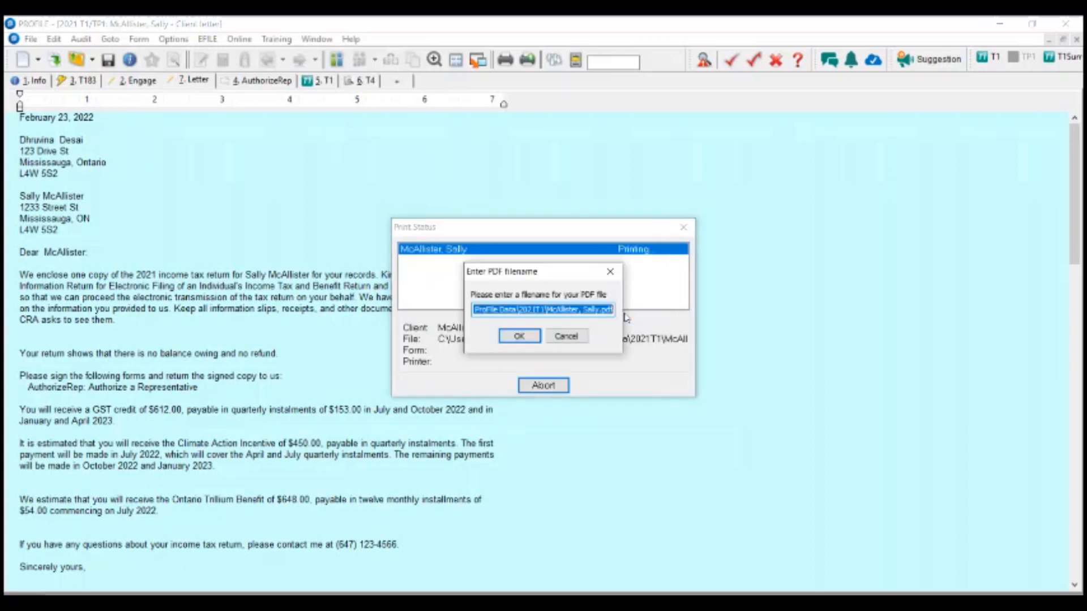
pyautogui.click(573, 310)
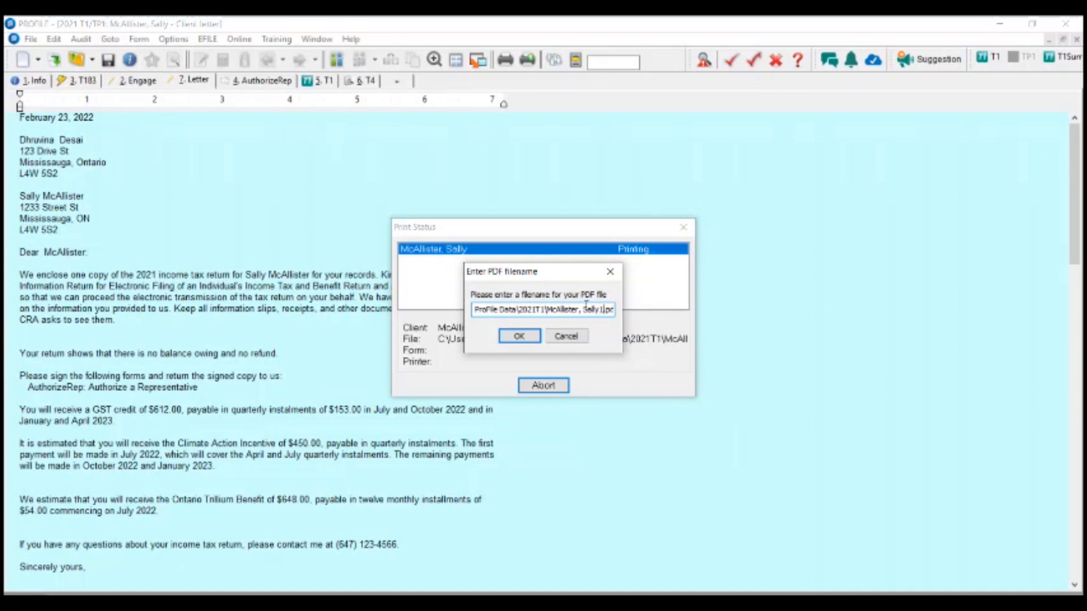
pyautogui.click(526, 339)
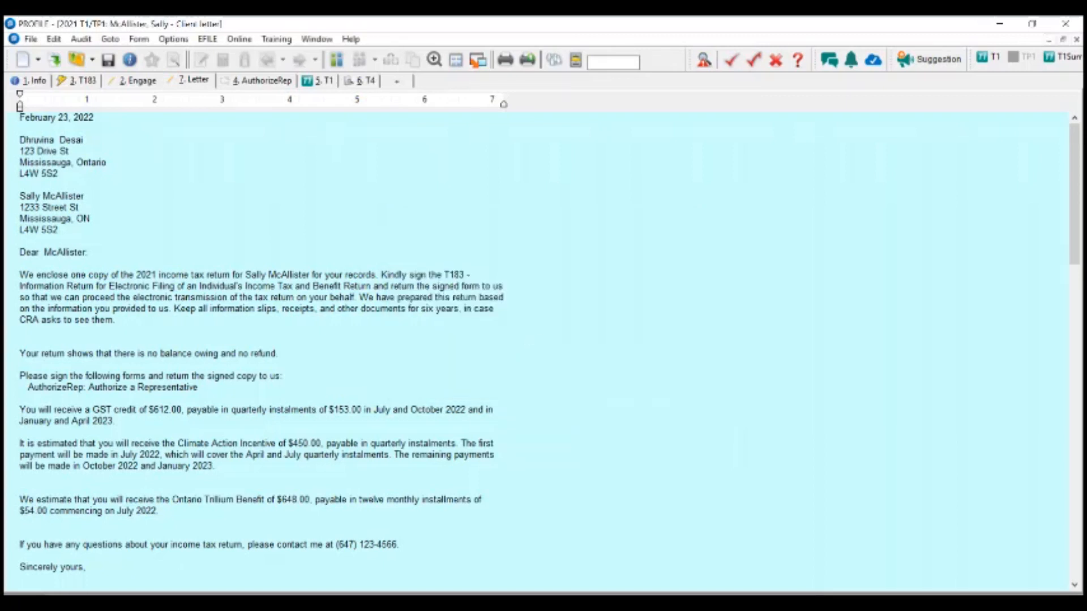
pyautogui.press('super+e')
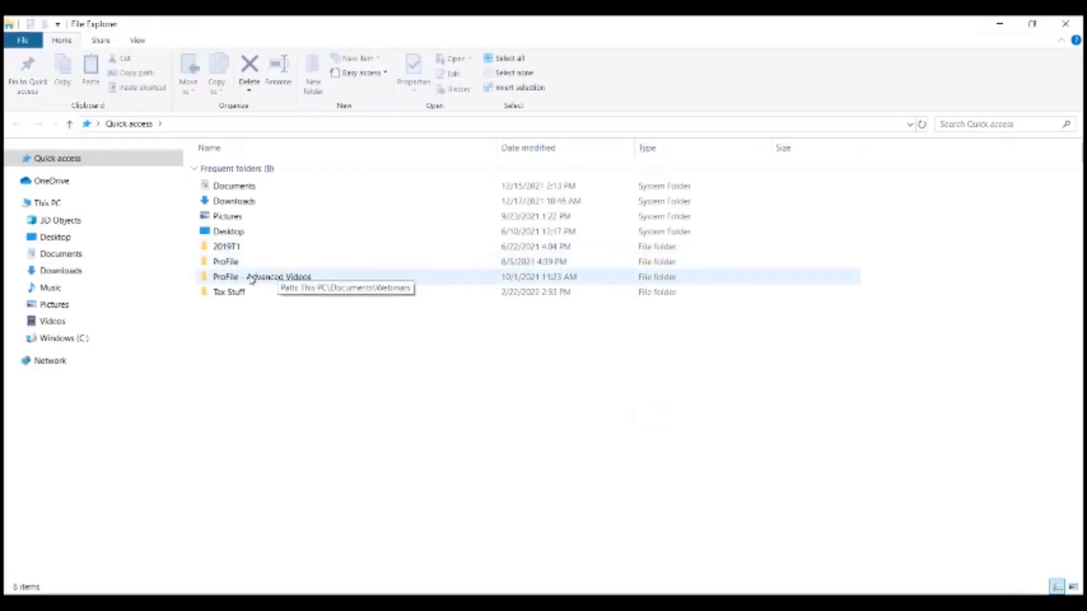
# - Open the newly saved letter PDF from Documents > My ProFile Data > 2021T1
pyautogui.doubleClick(234, 187)
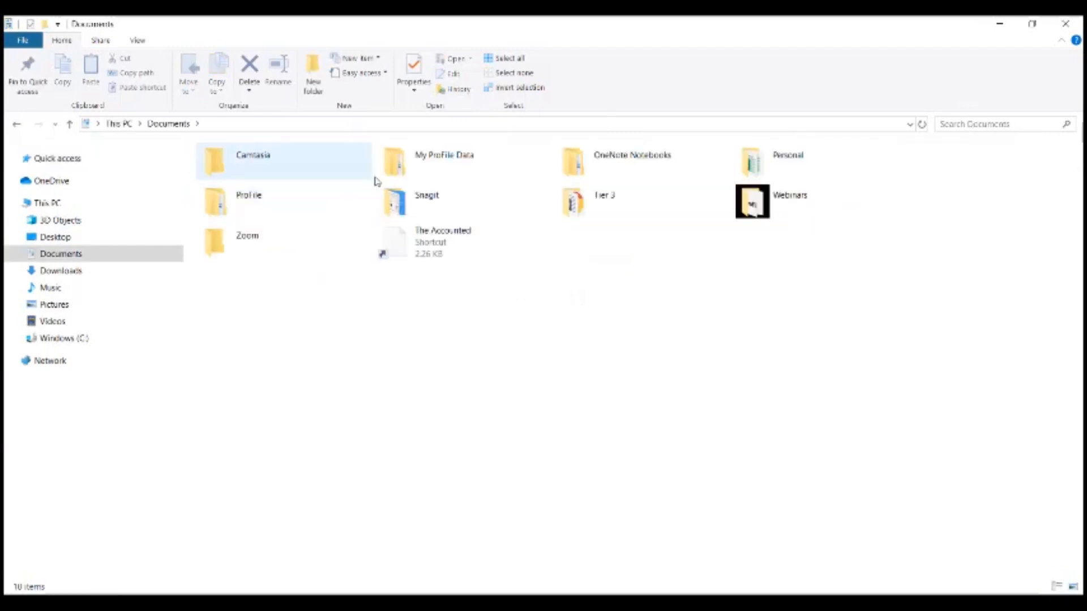
pyautogui.doubleClick(435, 163)
pyautogui.scroll(-7, 291, 396)
pyautogui.scroll(-2, 287, 435)
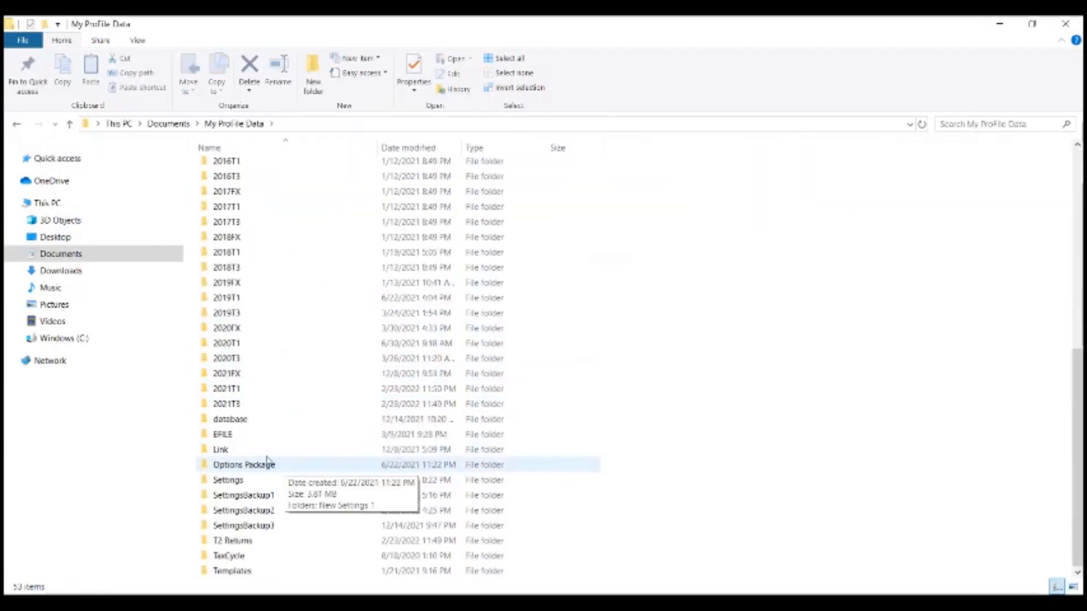
pyautogui.doubleClick(245, 388)
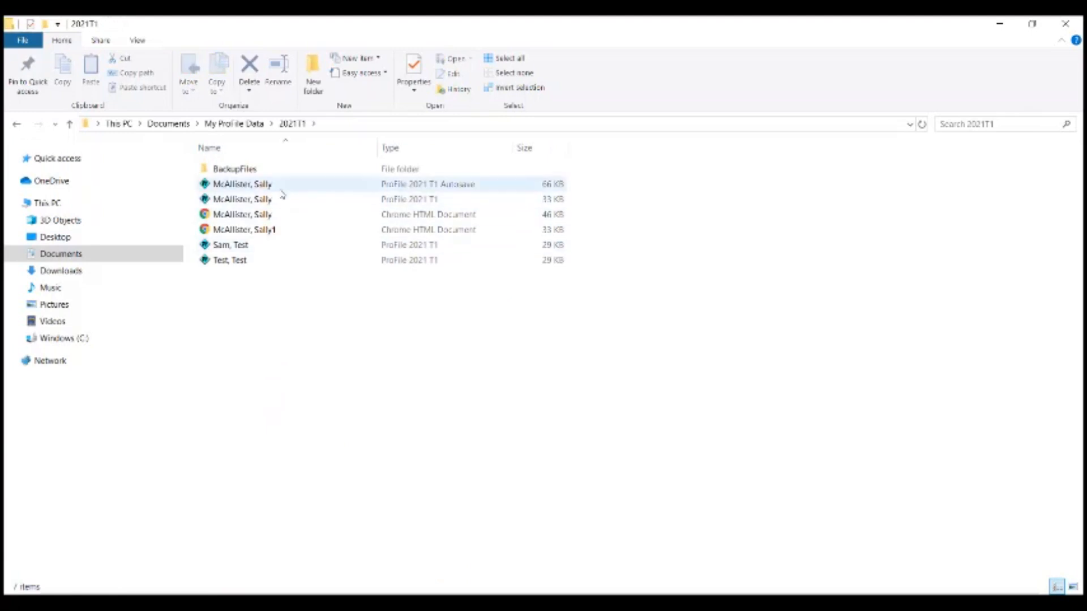
pyautogui.click(272, 232)
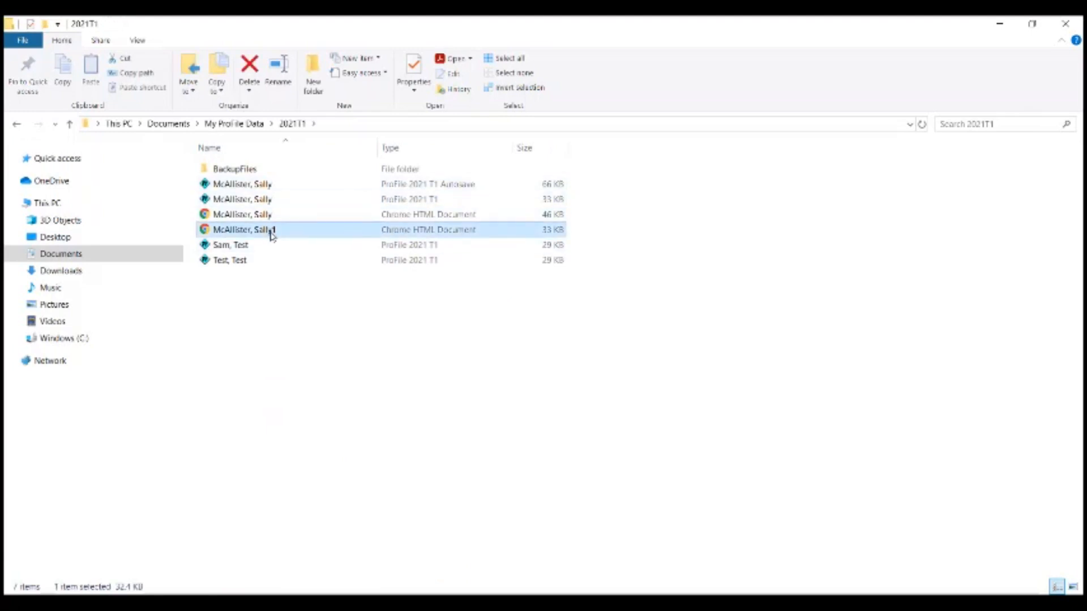
pyautogui.click(273, 233)
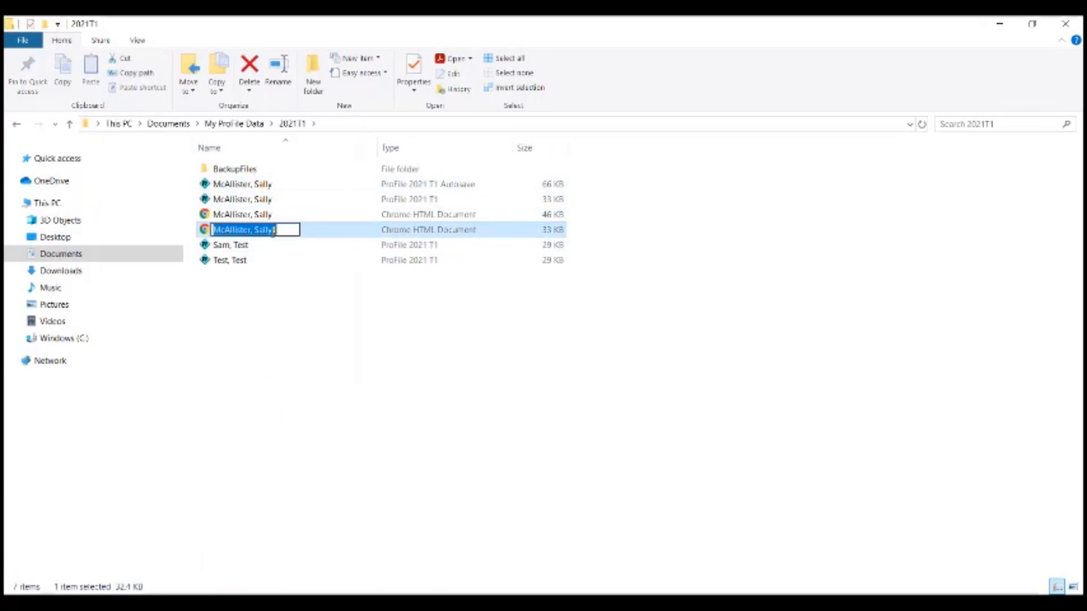
pyautogui.click(309, 276)
pyautogui.doubleClick(301, 233)
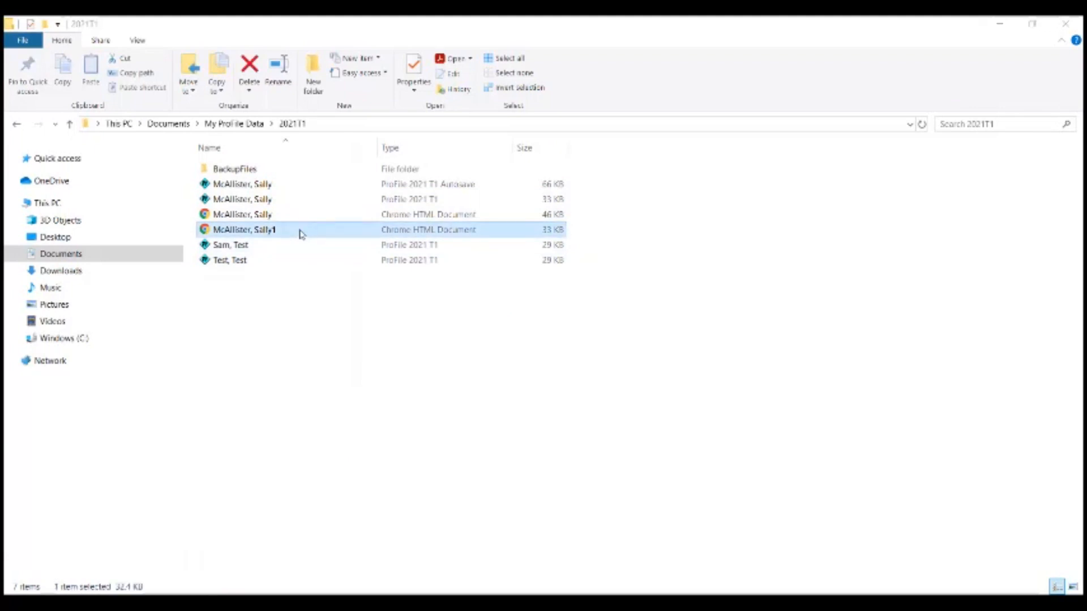
# - Review the PDF, then close all Acrobat tabs and File Explorer
pyautogui.scroll(-3, 483, 226)
pyautogui.scroll(-6, 484, 237)
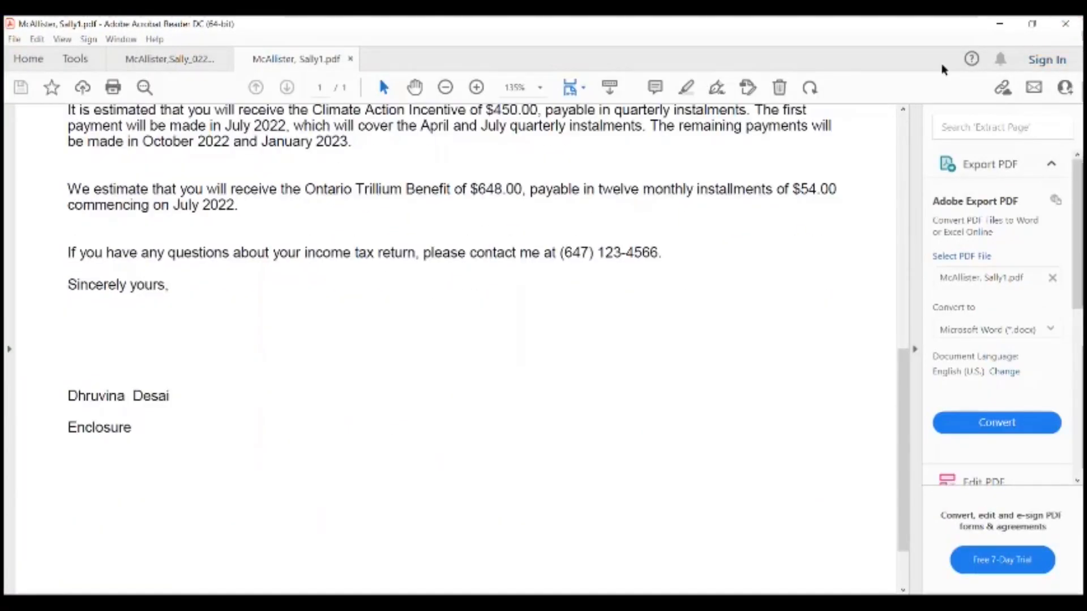
pyautogui.click(1066, 23)
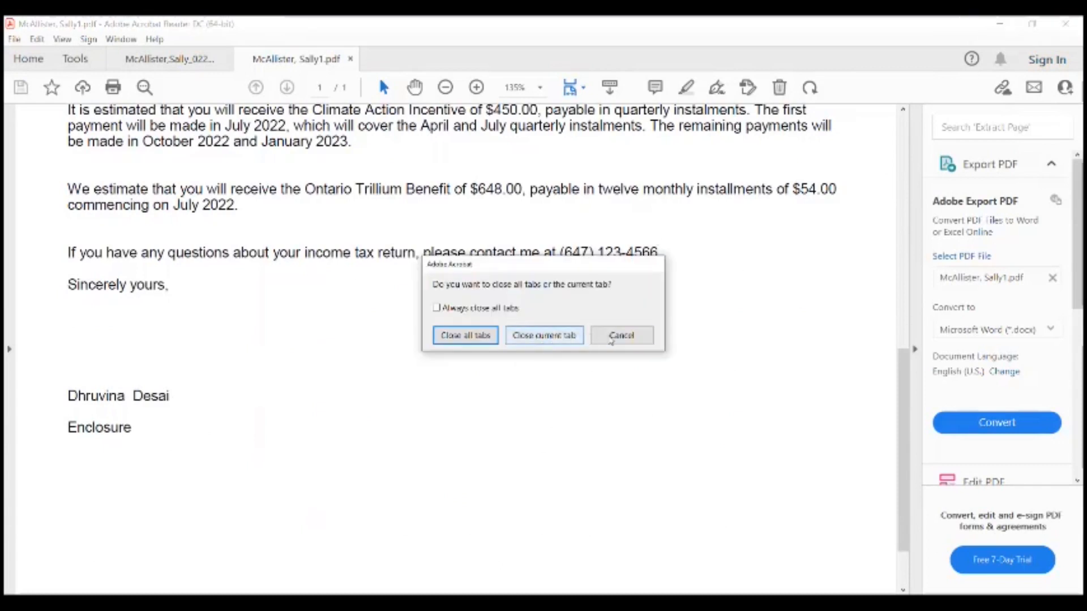
pyautogui.click(488, 340)
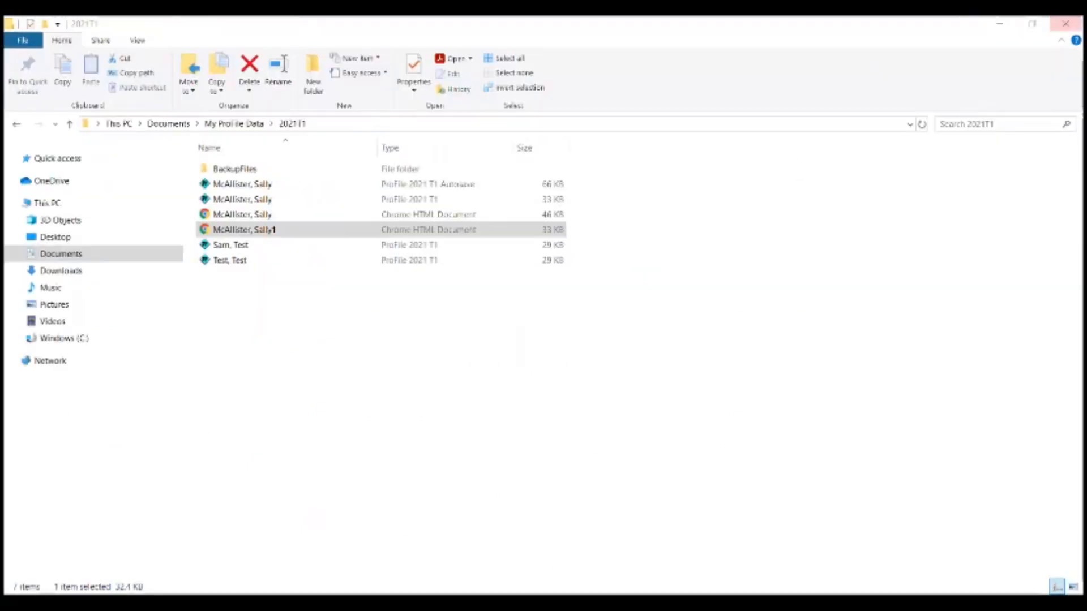
pyautogui.click(1065, 23)
pyautogui.click(31, 39)
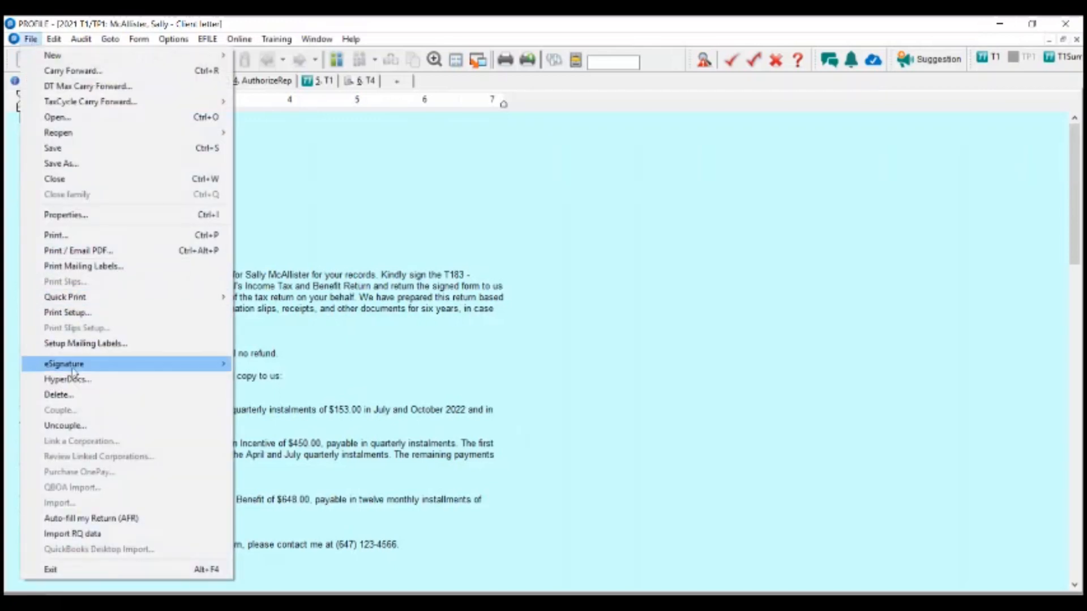
pyautogui.moveTo(74, 374)
pyautogui.click(294, 365)
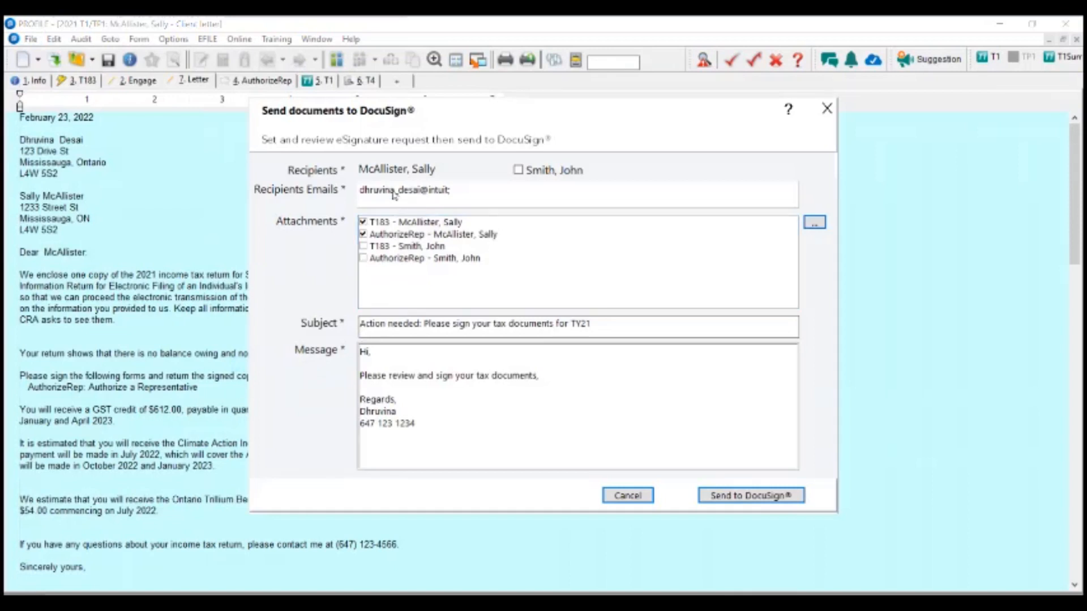
pyautogui.click(363, 234)
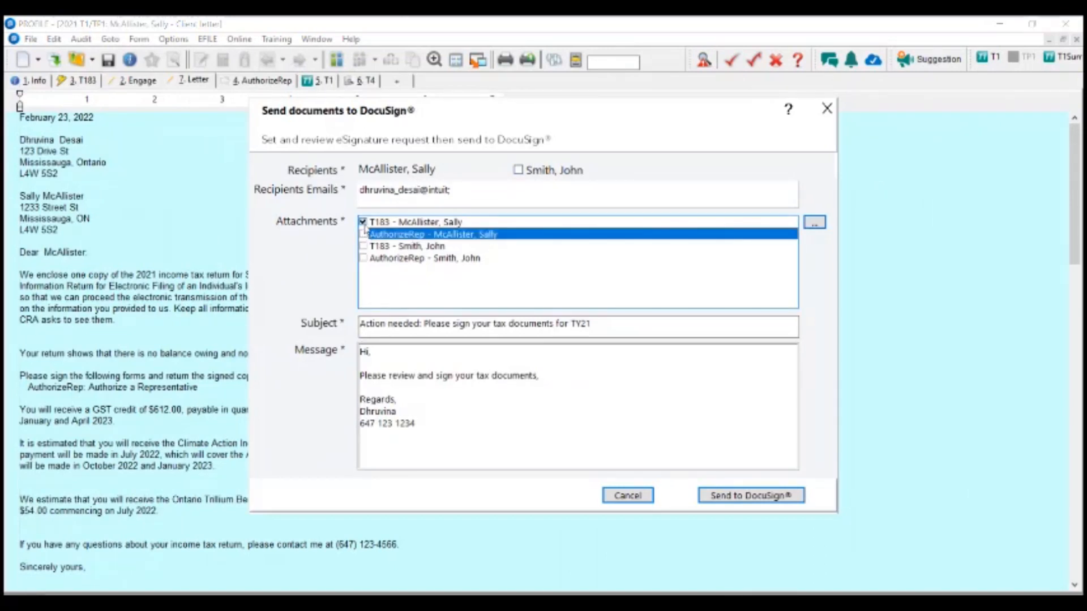
pyautogui.click(363, 222)
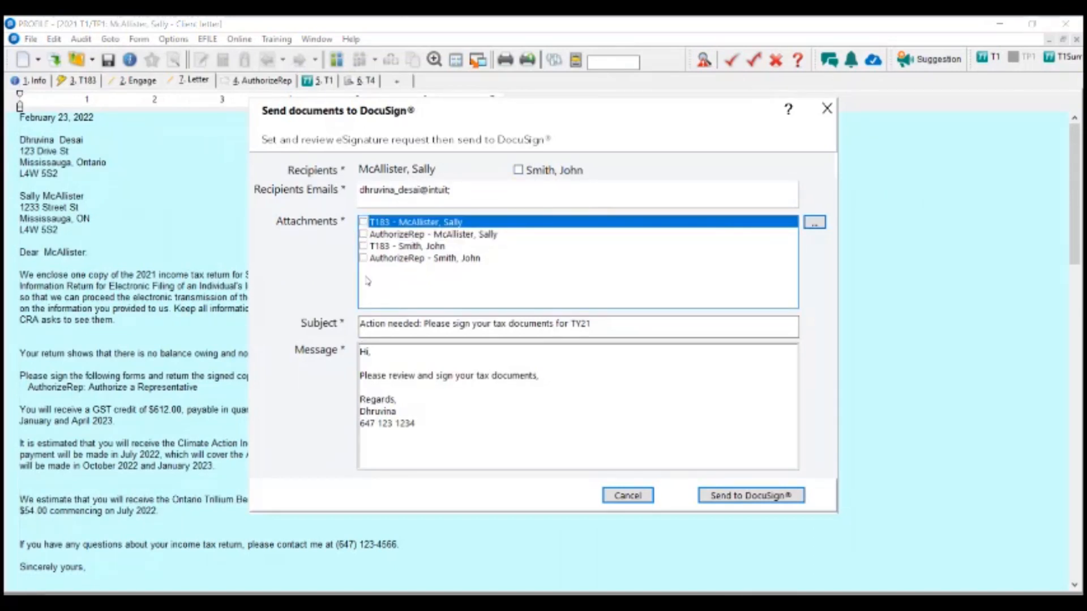
pyautogui.click(815, 222)
pyautogui.click(609, 358)
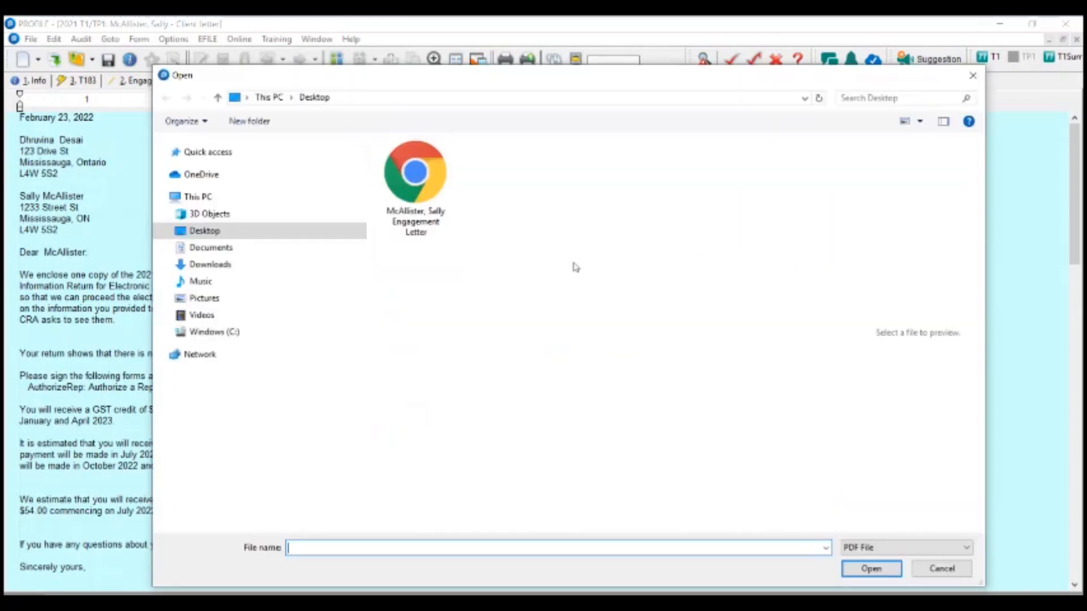
pyautogui.click(242, 250)
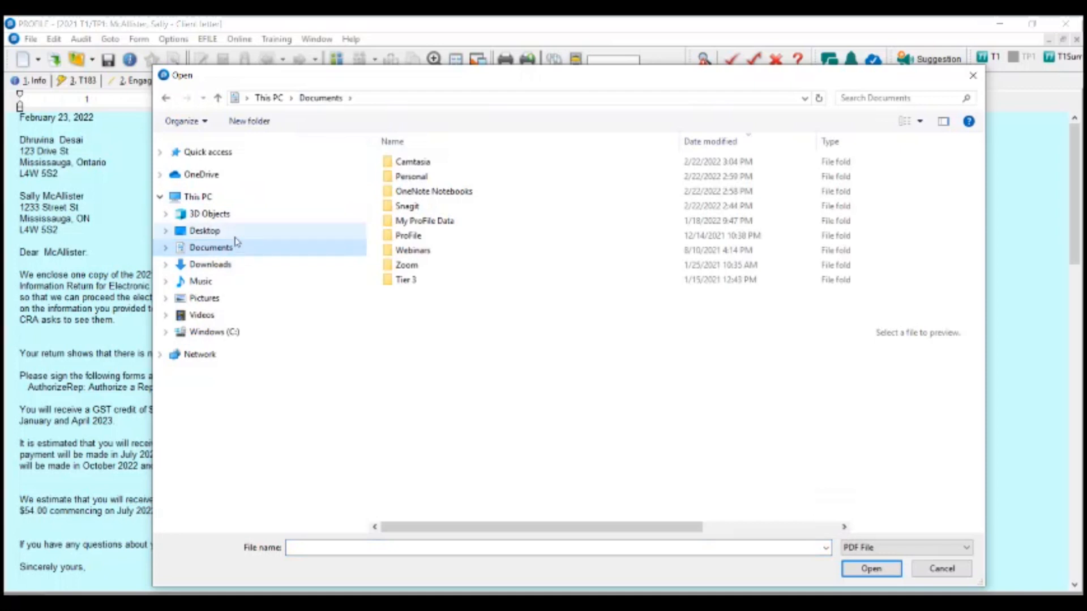
pyautogui.doubleClick(424, 221)
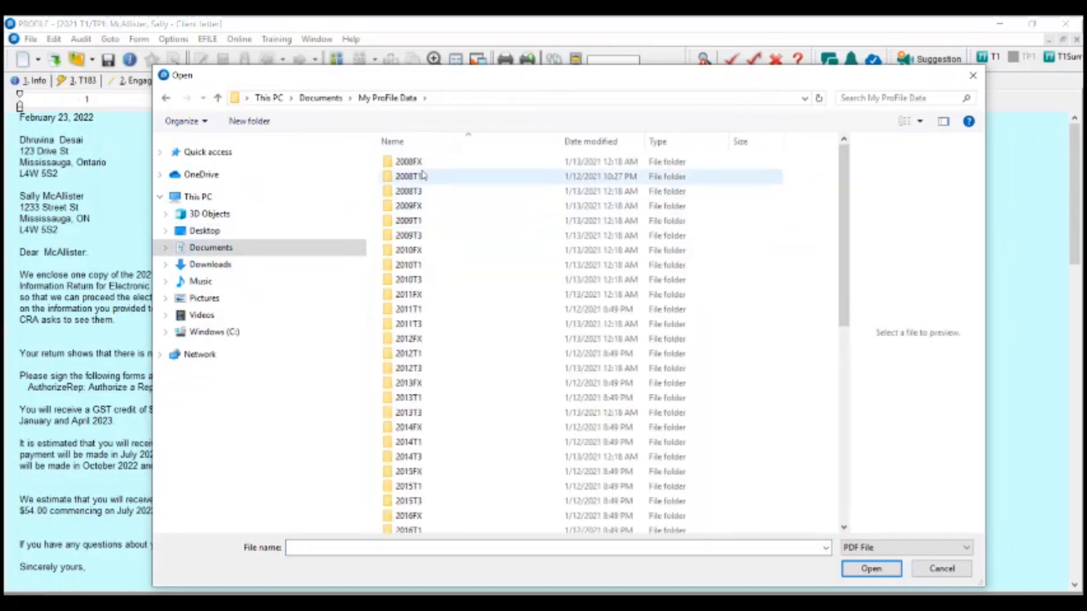
pyautogui.scroll(-5, 444, 453)
pyautogui.scroll(-2, 432, 472)
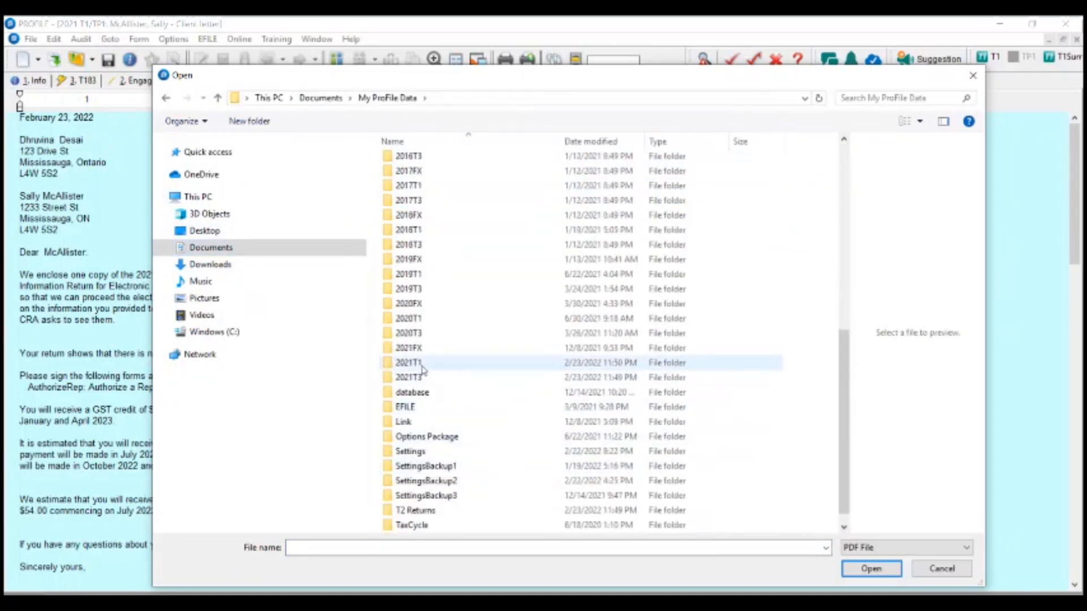
pyautogui.doubleClick(429, 365)
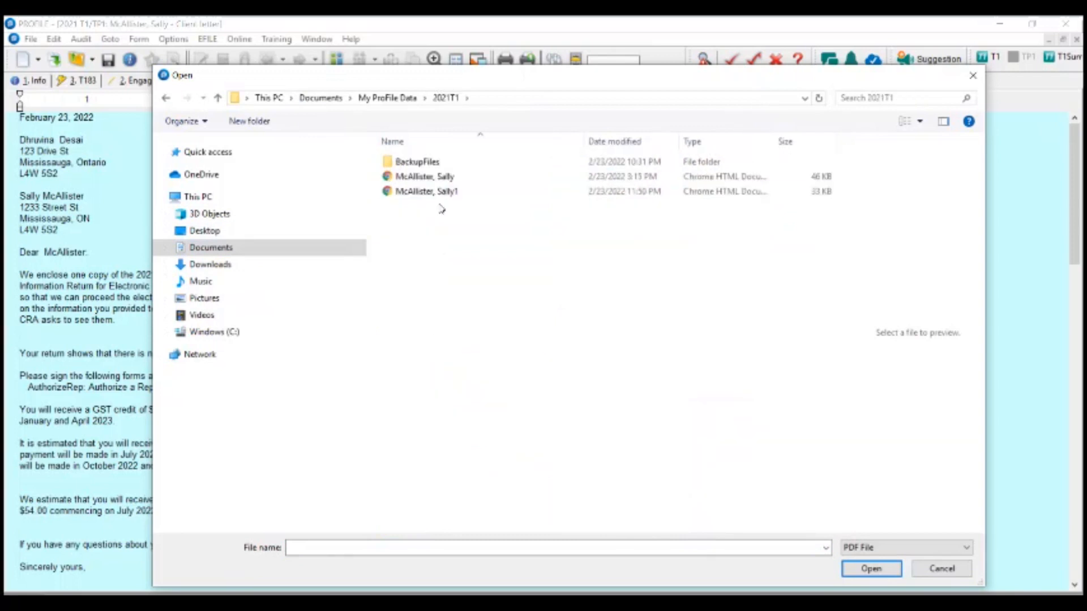
pyautogui.click(442, 192)
pyautogui.click(871, 569)
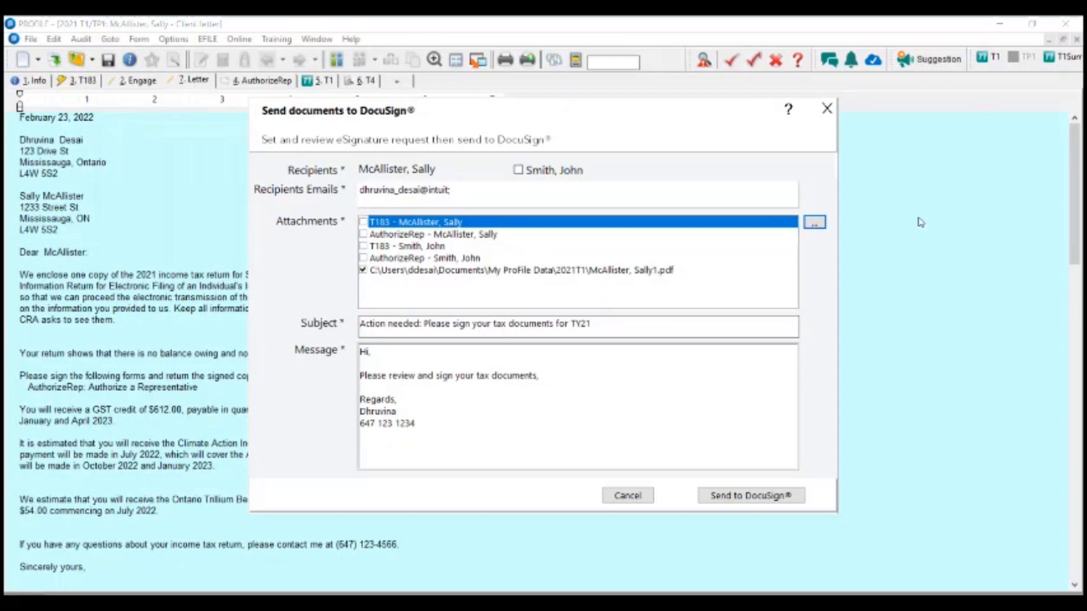
pyautogui.click(605, 497)
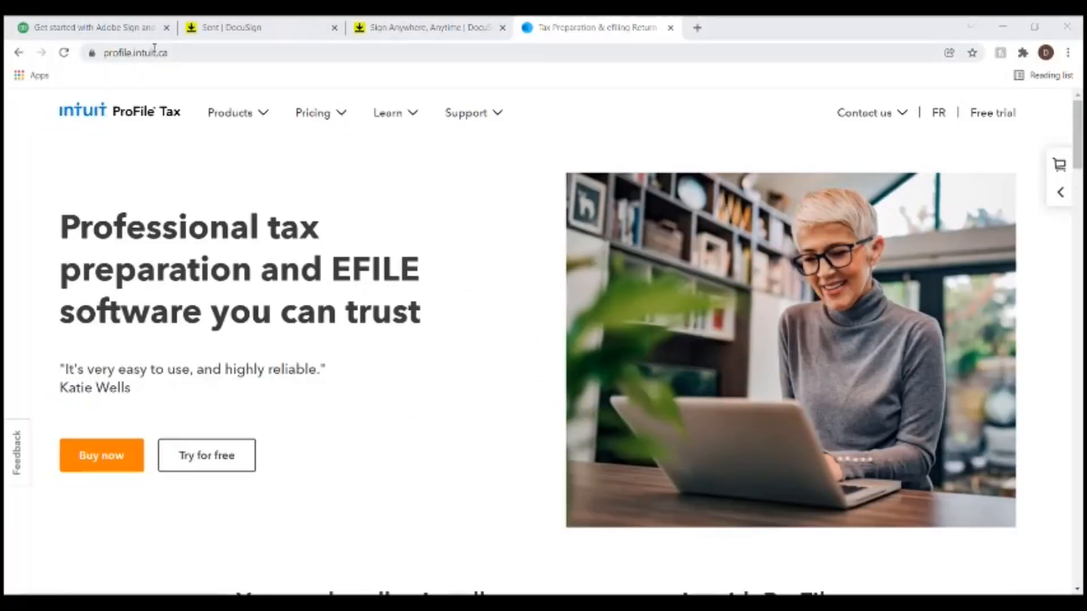
# - Search the ProFile Community for 'Get started with Adobe Sign and DocuSign'
pyautogui.moveTo(497, 112)
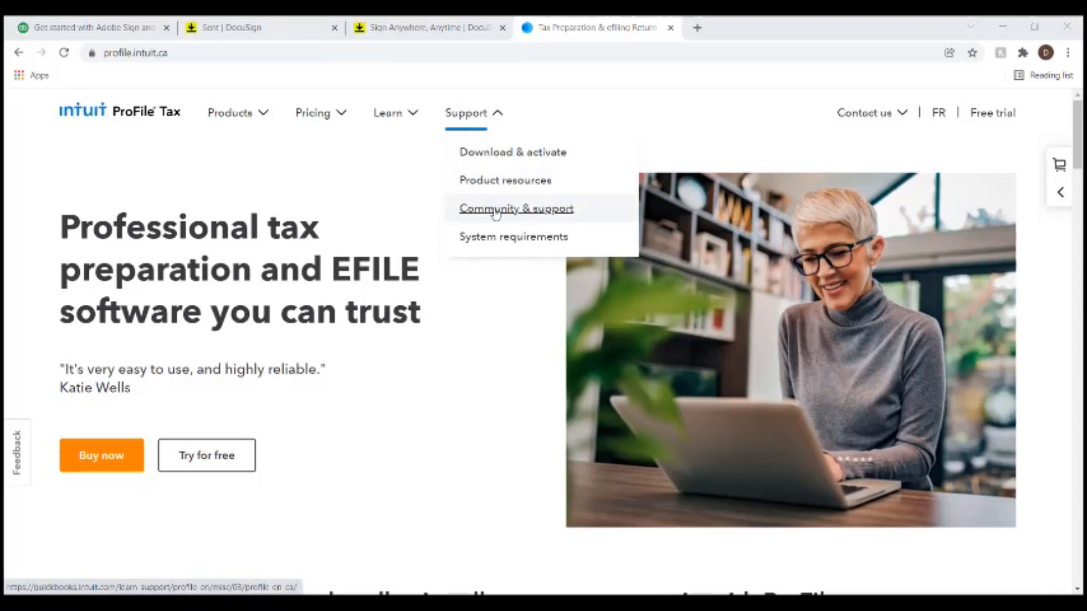
pyautogui.click(537, 211)
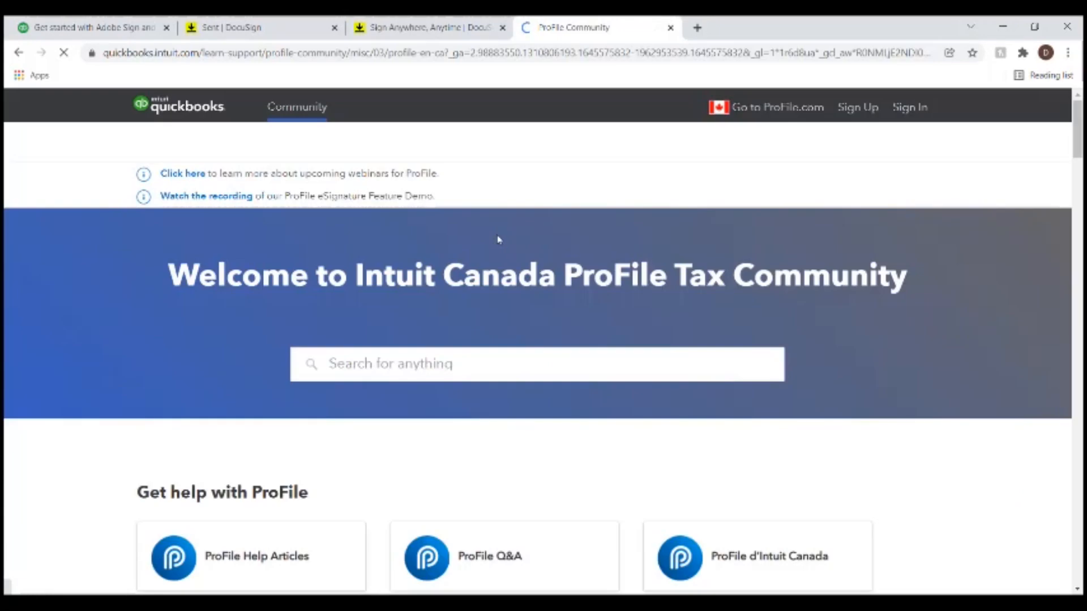
pyautogui.scroll(-2, 369, 245)
pyautogui.click(383, 225)
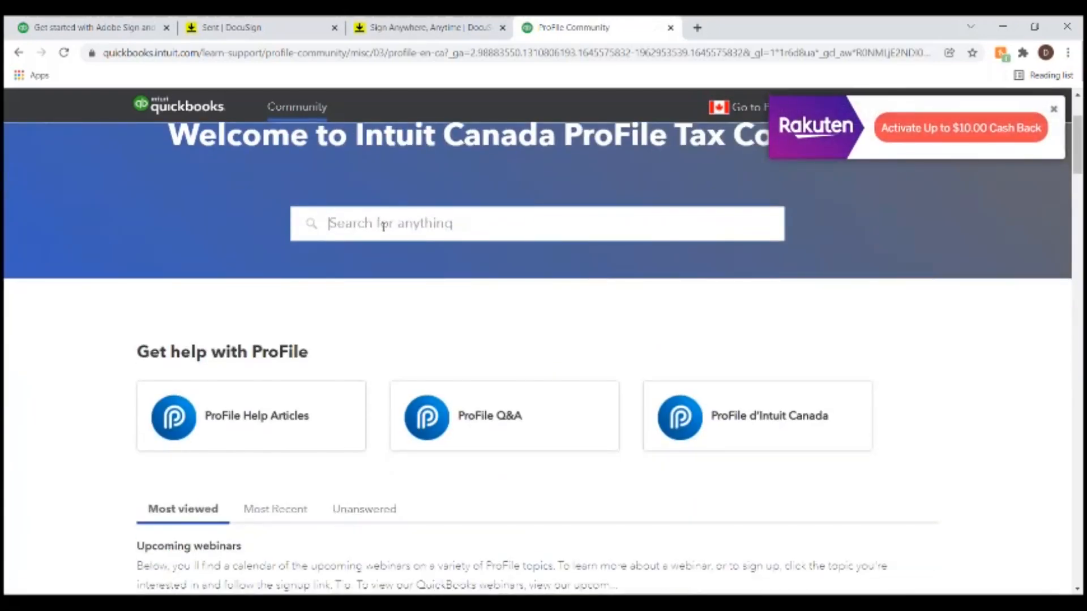
pyautogui.write('Get started with Adobe Sign and DocuSign')
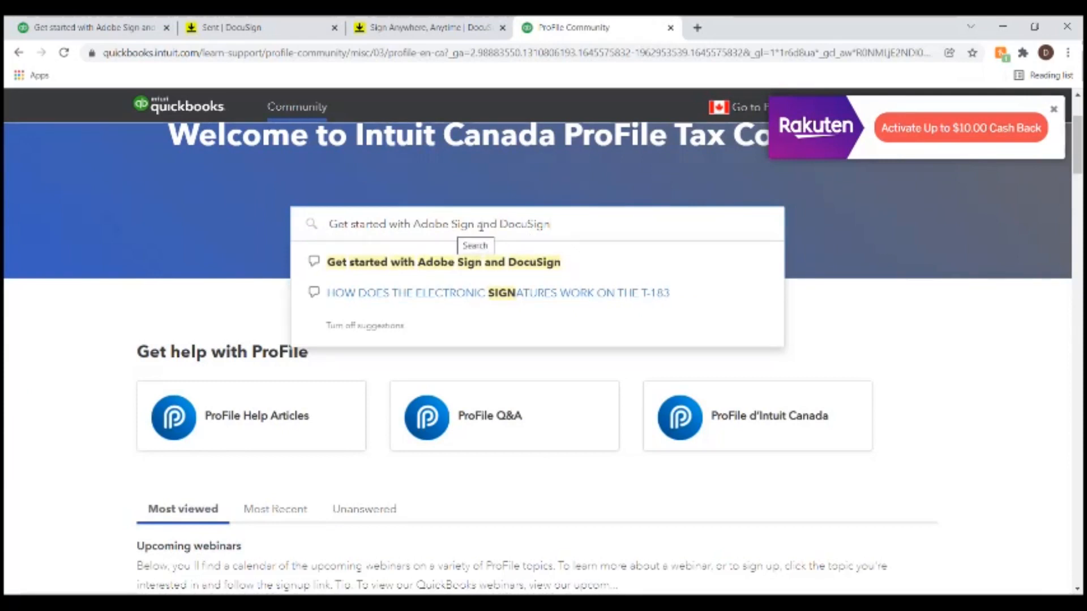
pyautogui.press('Return')
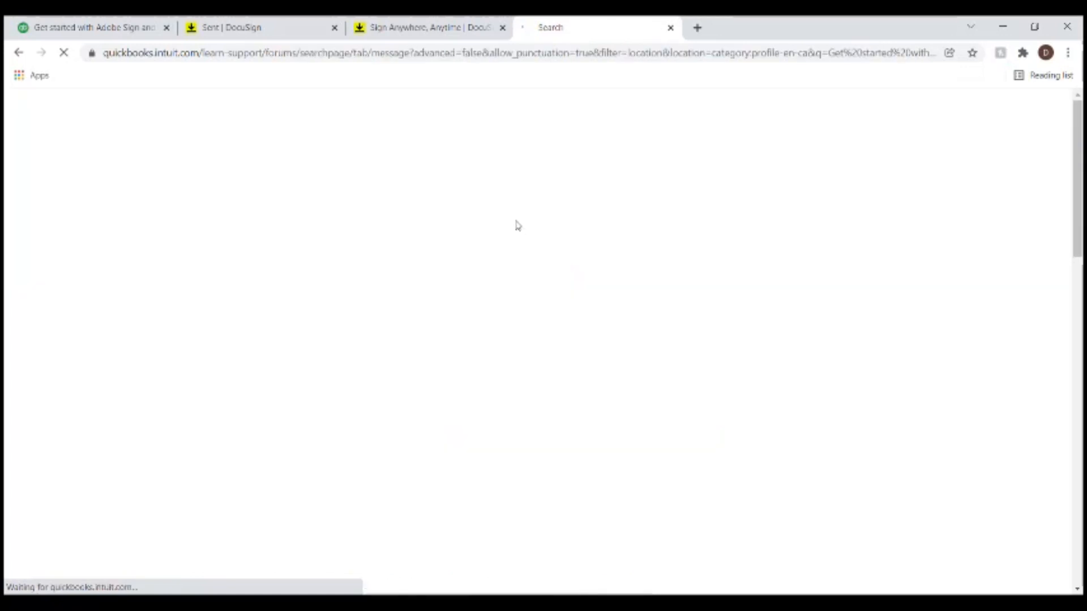
pyautogui.scroll(-2, 174, 323)
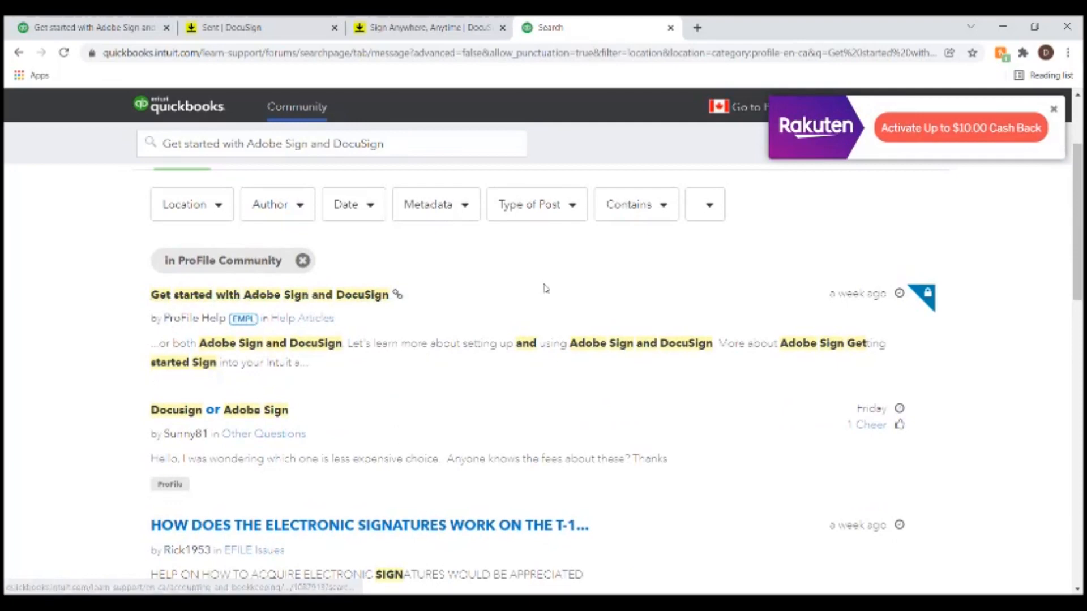
# - Open the 'Get started with Adobe Sign and DocuSign' article and scroll through it
pyautogui.click(358, 304)
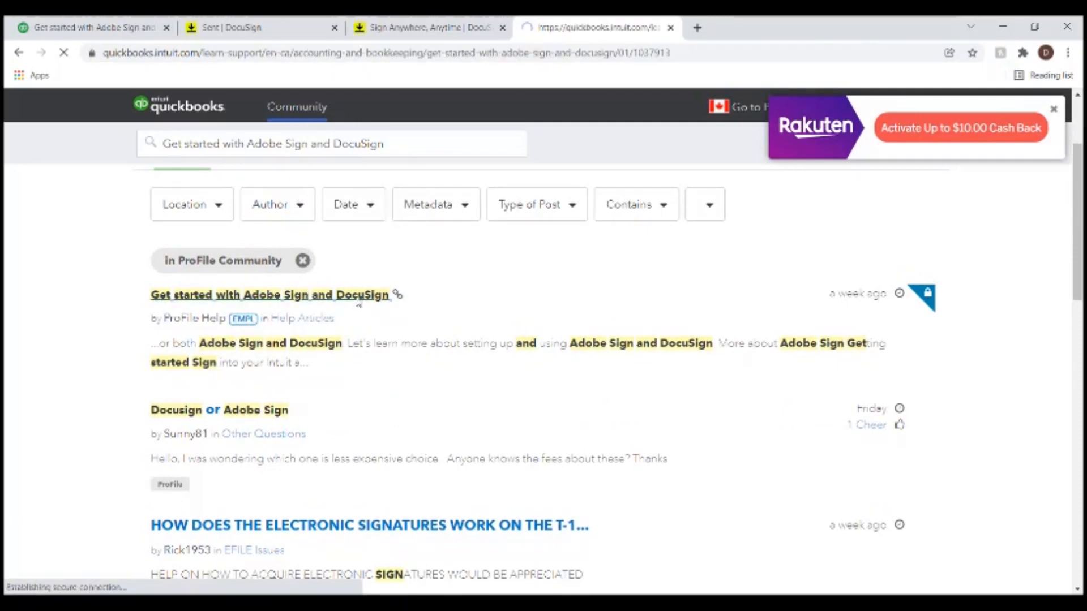
pyautogui.scroll(-6, 339, 309)
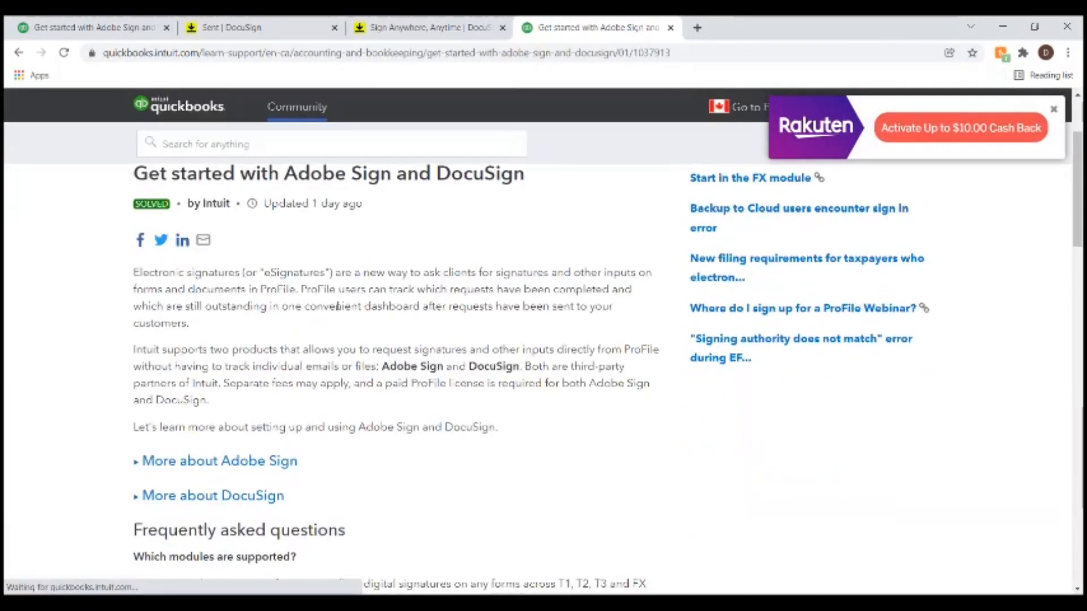
pyautogui.scroll(4, 338, 306)
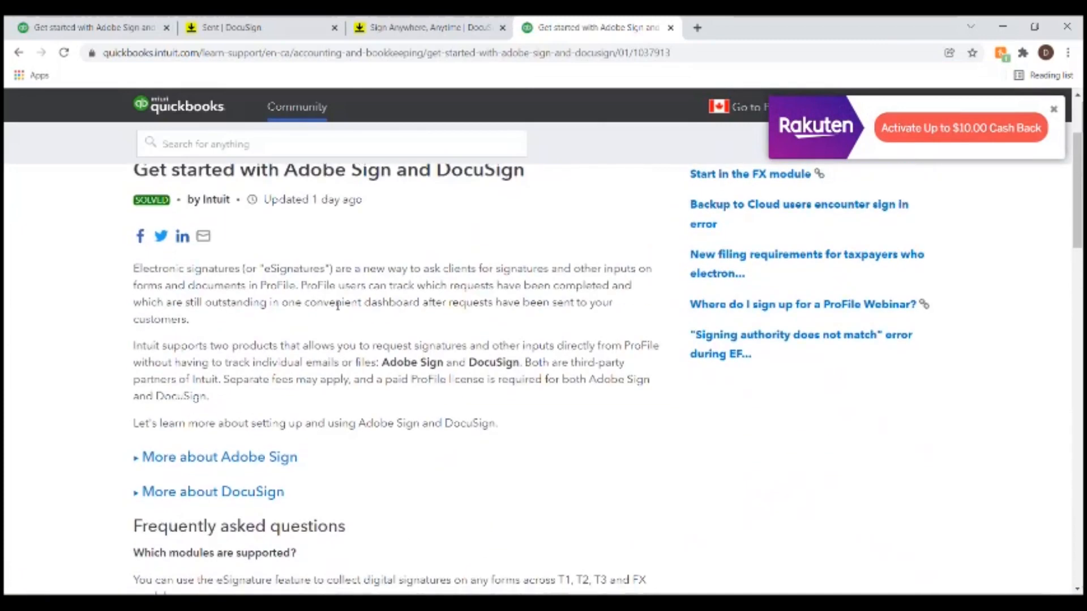
pyautogui.scroll(-7, 338, 306)
pyautogui.scroll(3, 243, 267)
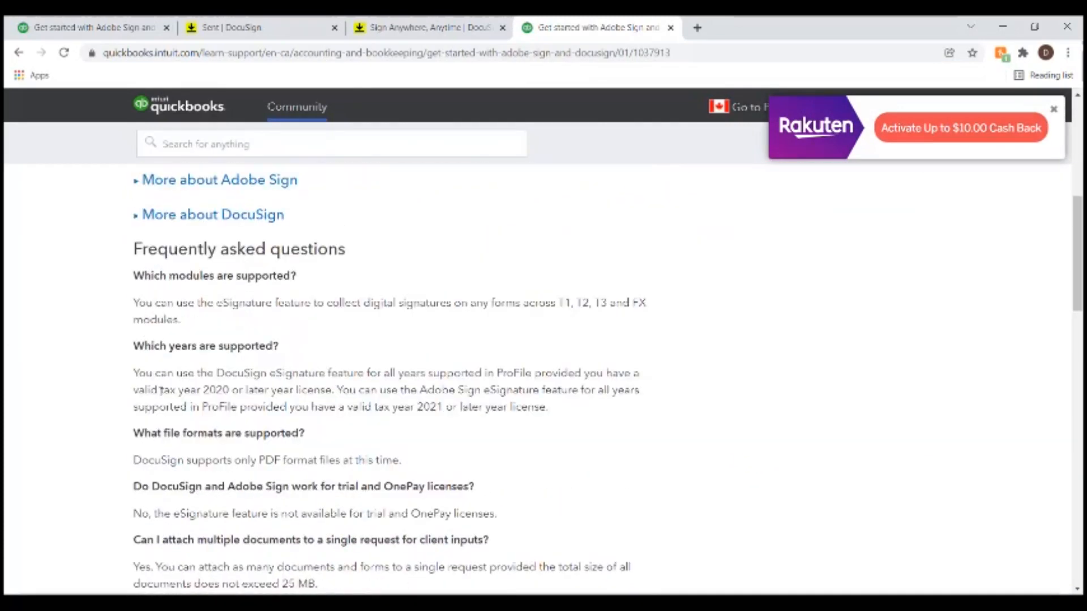
pyautogui.scroll(-5, 162, 390)
pyautogui.scroll(-9, 225, 300)
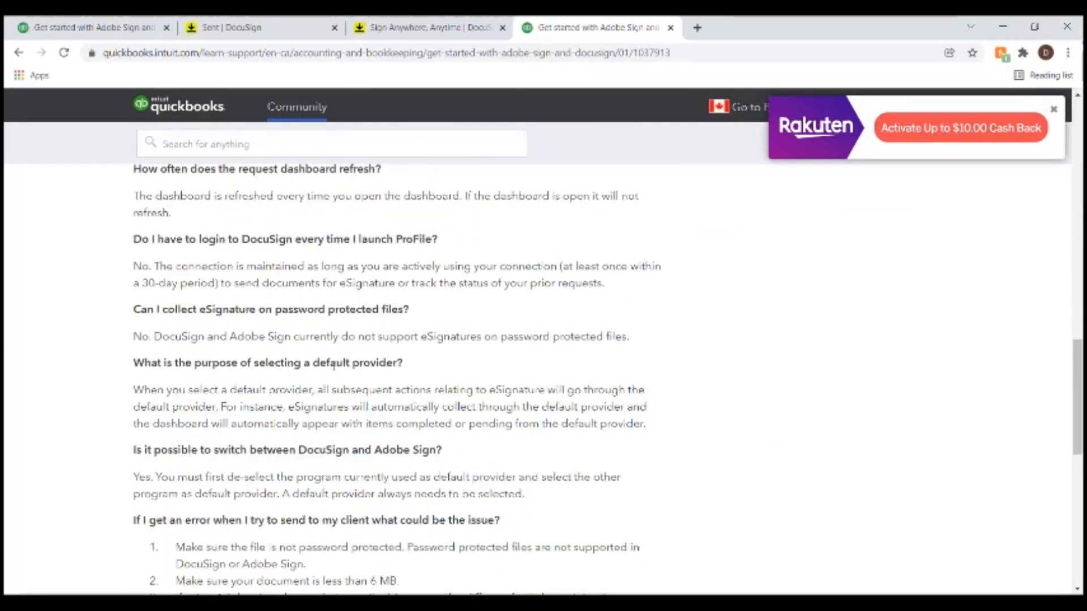
pyautogui.scroll(5, 236, 404)
pyautogui.scroll(12, 236, 403)
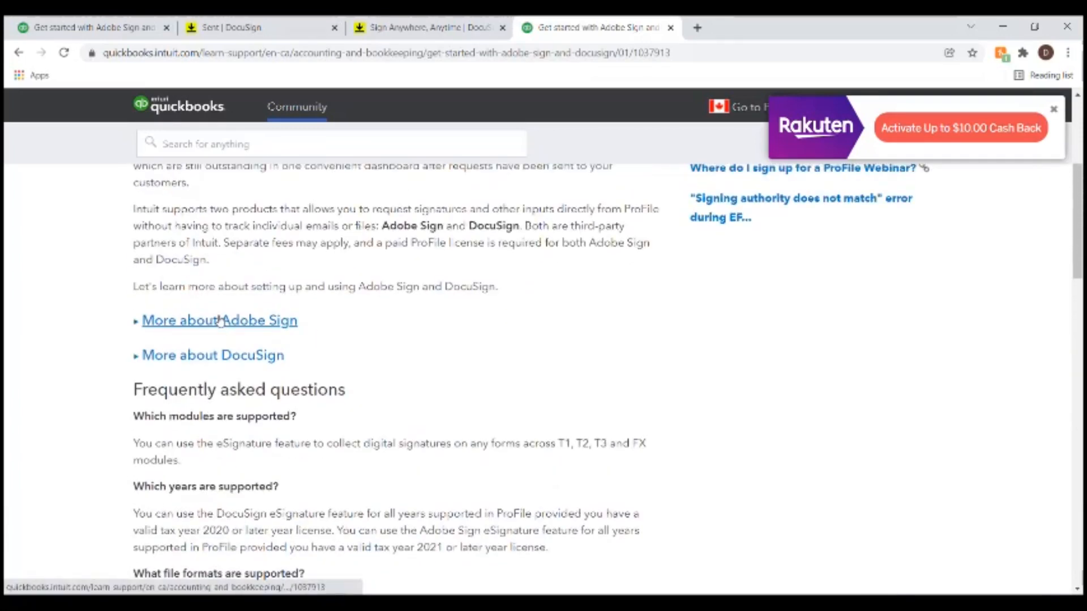
# - Expand 'More about Adobe Sign' and its 'Getting started' steps
pyautogui.click(221, 322)
pyautogui.scroll(-1, 368, 334)
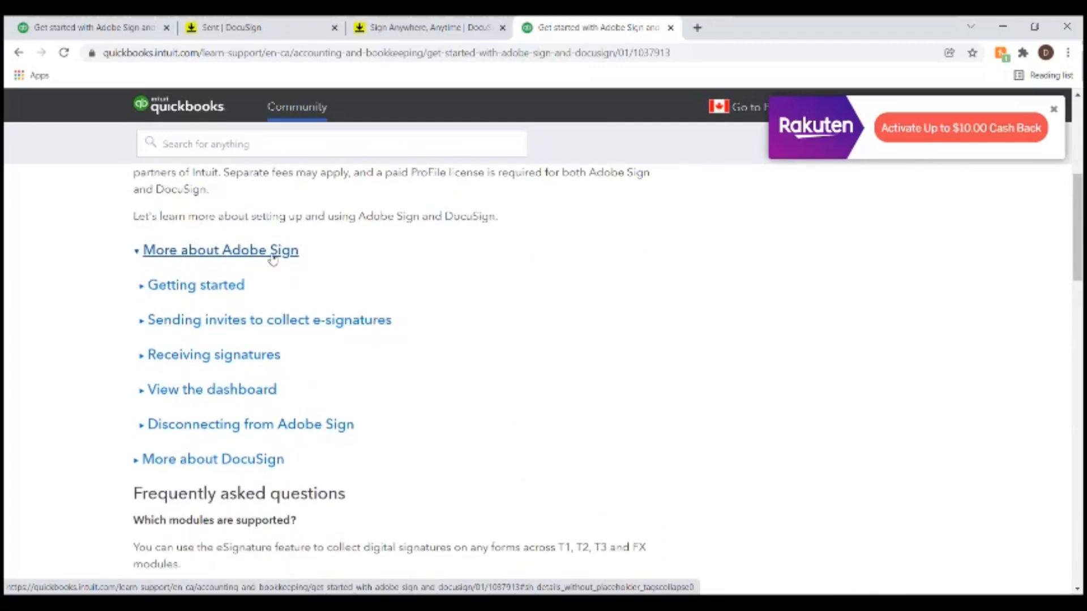
pyautogui.click(214, 291)
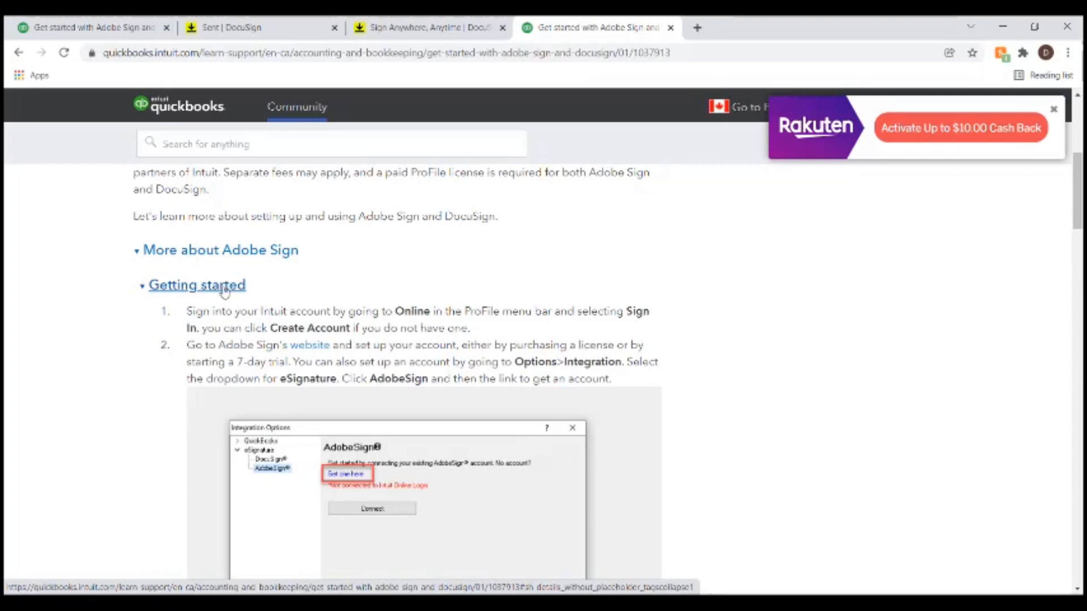
pyautogui.scroll(-1, 368, 326)
pyautogui.scroll(-12, 396, 342)
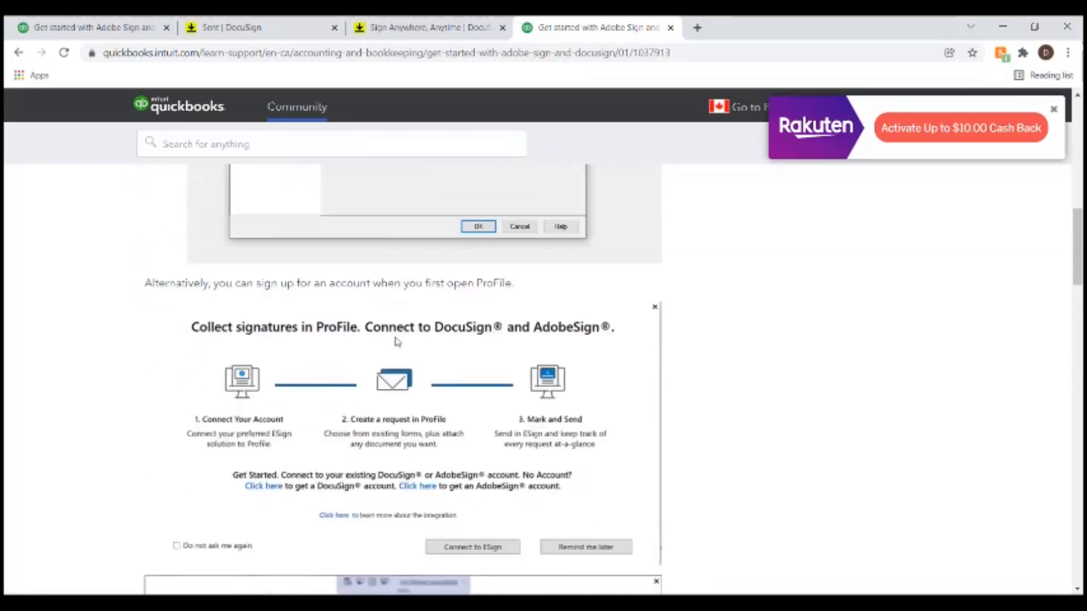
pyautogui.scroll(4, 317, 334)
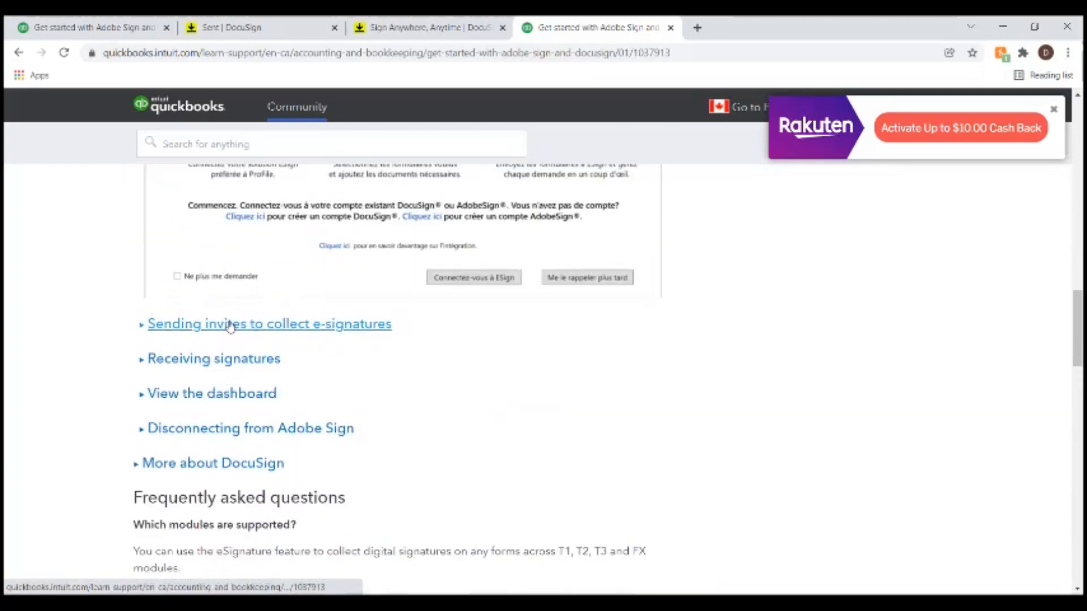
# - Expand 'Sending invites to collect e-signatures' and read through its steps
pyautogui.click(230, 326)
pyautogui.scroll(-10, 393, 344)
pyautogui.scroll(-11, 392, 345)
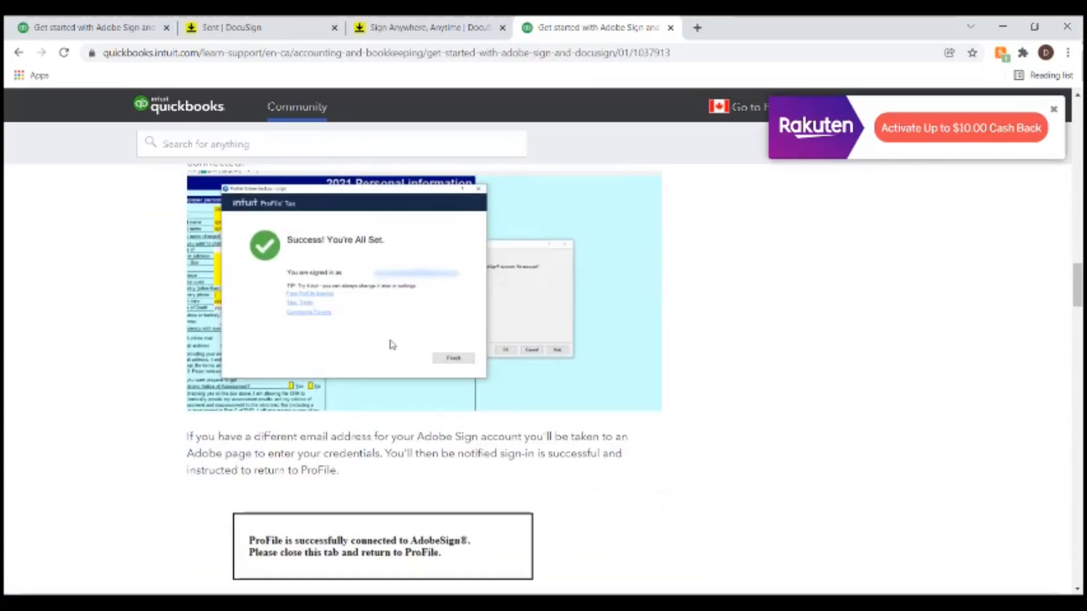
pyautogui.scroll(-7, 317, 335)
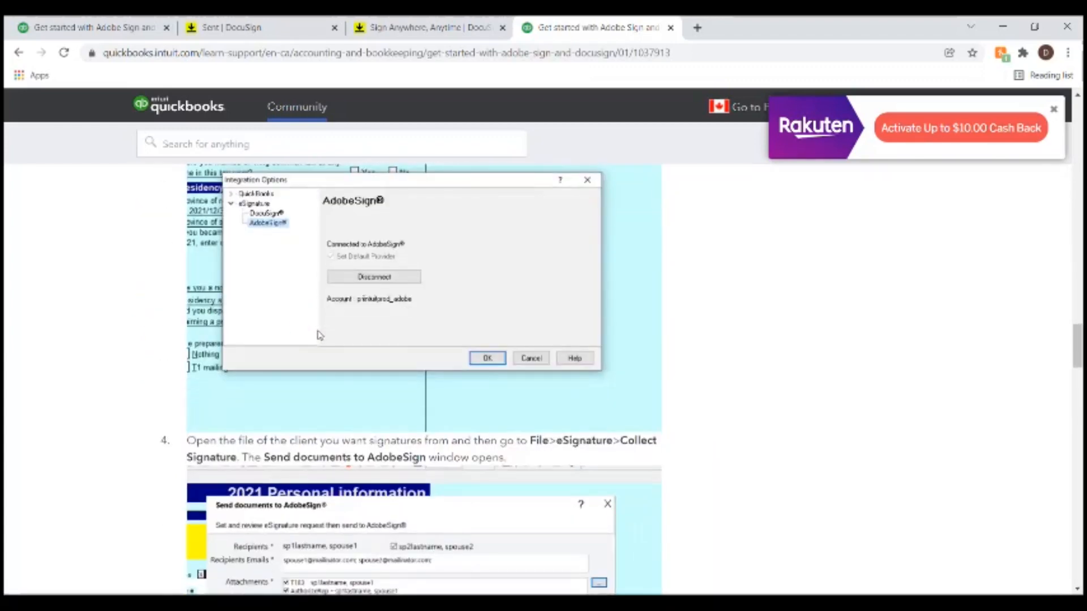
pyautogui.scroll(-2, 330, 334)
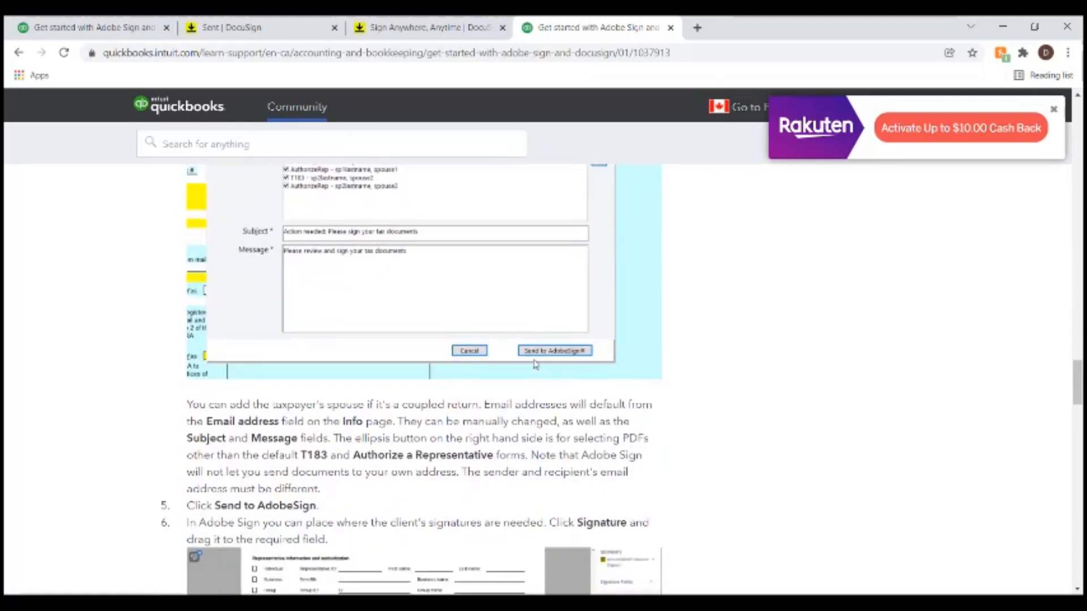
pyautogui.scroll(-7, 499, 369)
pyautogui.scroll(3, 449, 307)
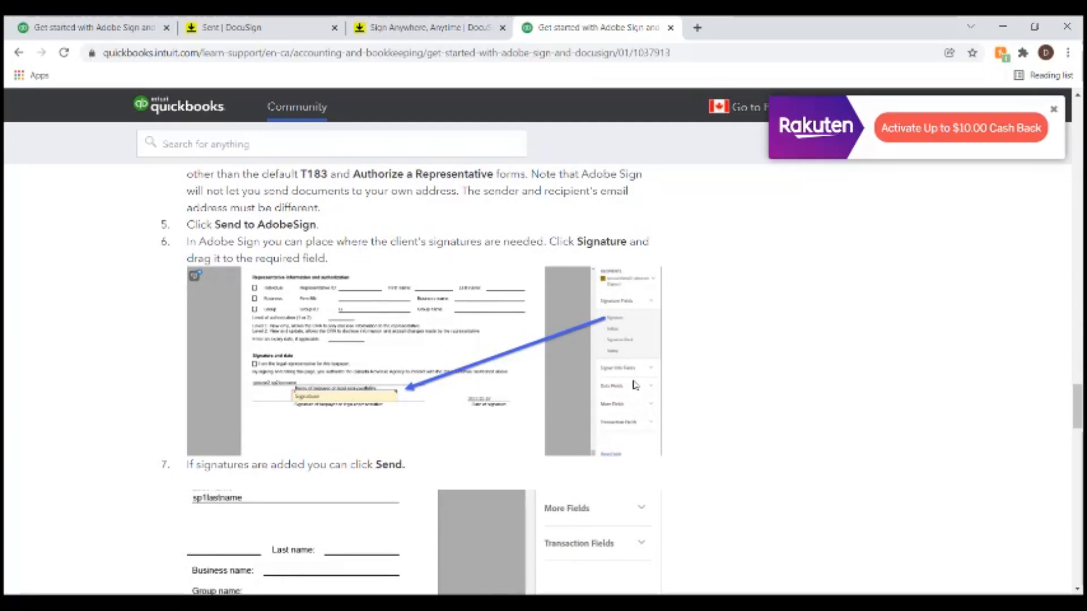
pyautogui.scroll(-6, 634, 385)
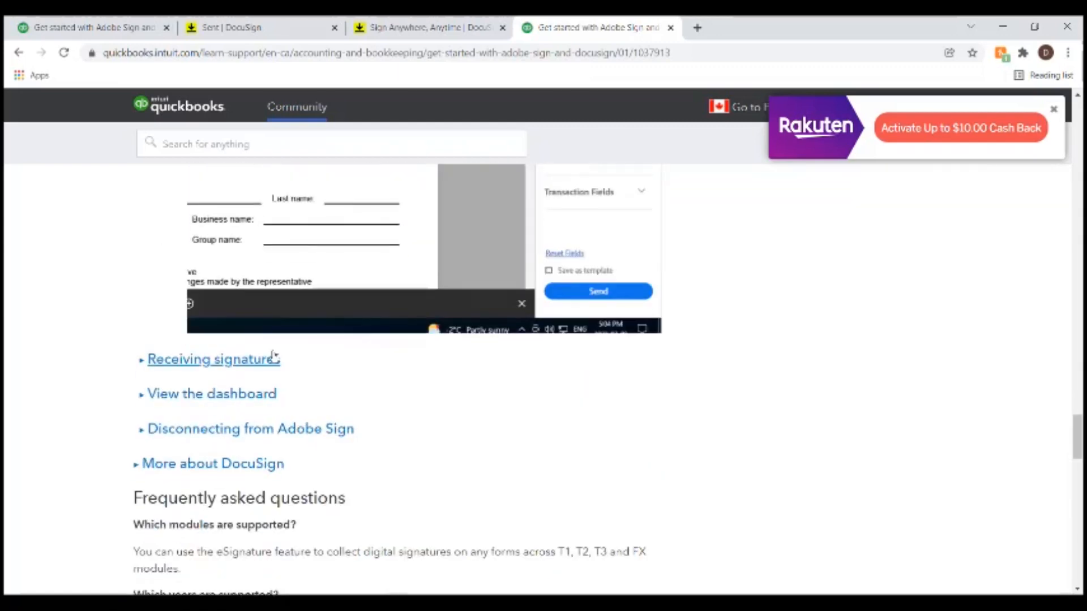
pyautogui.scroll(1, 274, 374)
pyautogui.scroll(2, 274, 376)
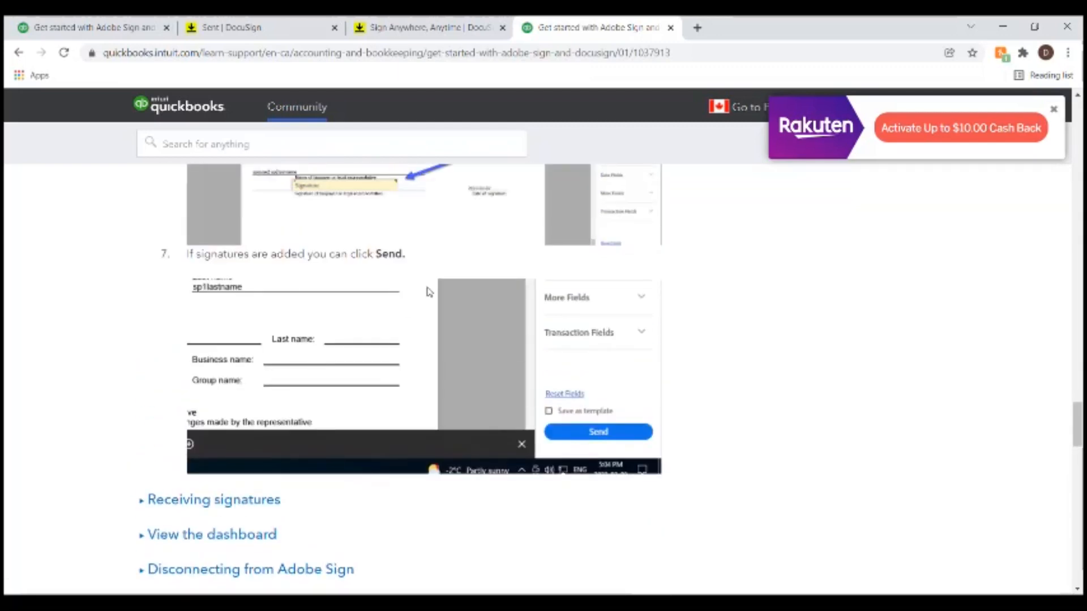
pyautogui.scroll(1, 427, 291)
pyautogui.scroll(-5, 212, 406)
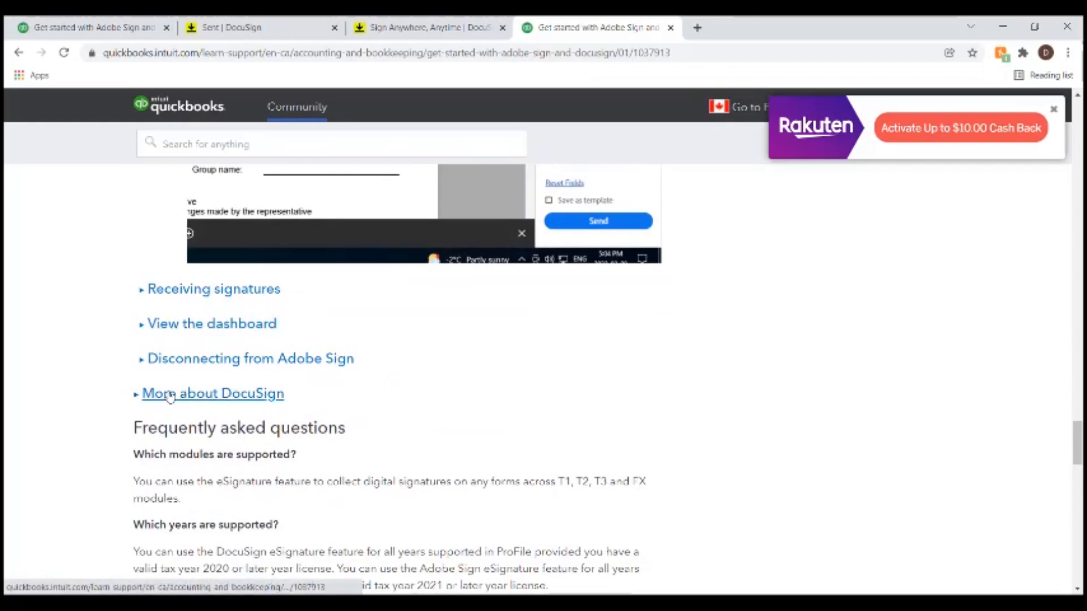
# - Expand 'More about DocuSign', 'Getting started with DocuSign' and 'Setting up your DocuSign account'
pyautogui.click(168, 394)
pyautogui.scroll(-3, 377, 397)
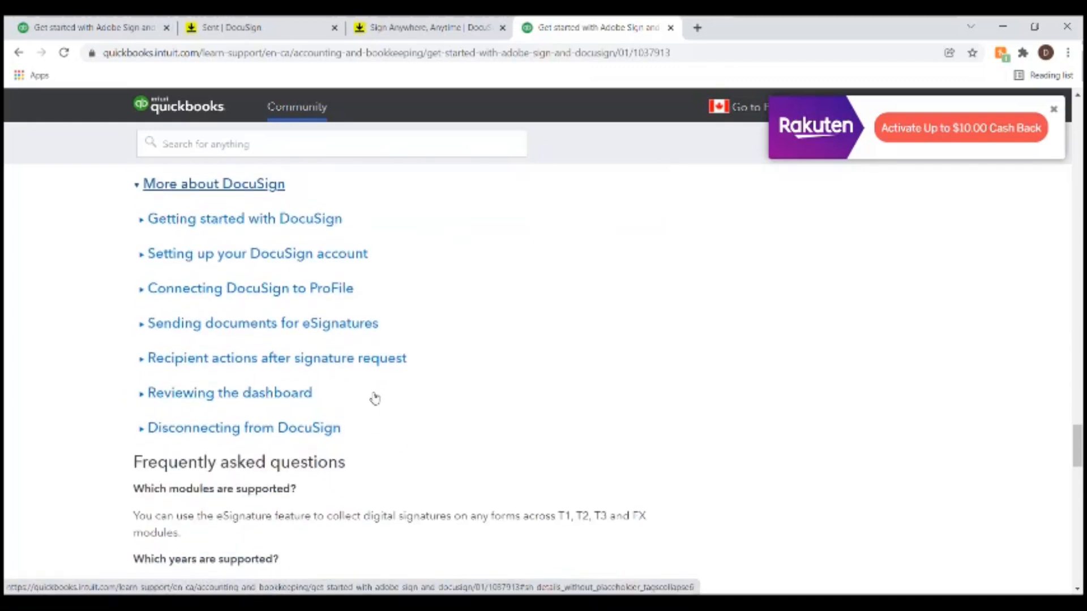
pyautogui.click(205, 221)
pyautogui.scroll(-10, 223, 218)
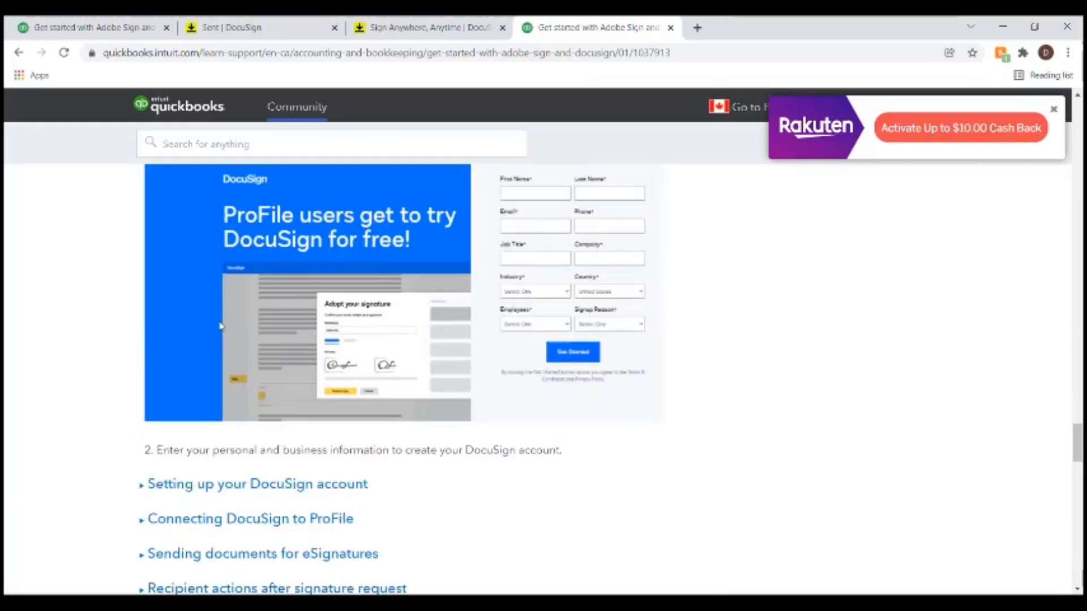
pyautogui.click(223, 210)
pyautogui.scroll(-8, 332, 286)
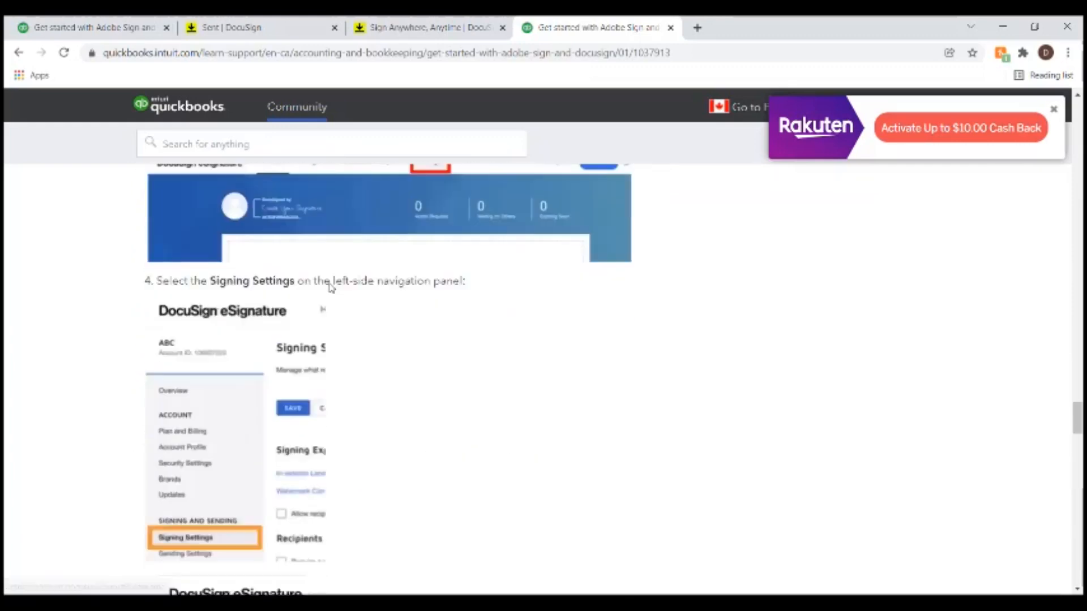
pyautogui.scroll(-3, 274, 289)
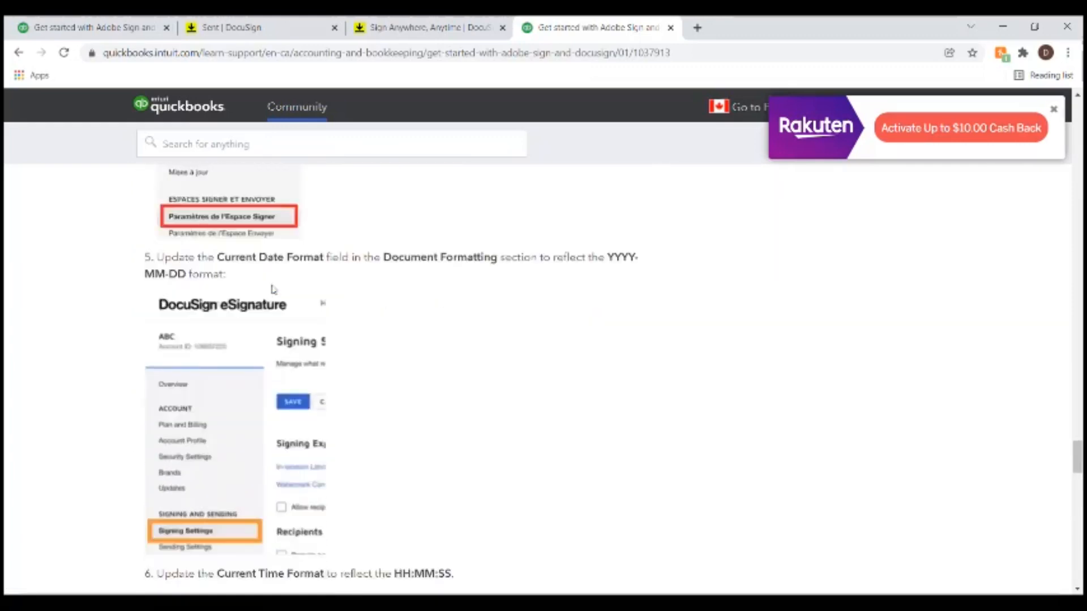
pyautogui.scroll(-5, 263, 362)
# - Highlight the step 6 HH:MM:SS time format instruction, then clear the selection
pyautogui.scroll(4, 401, 379)
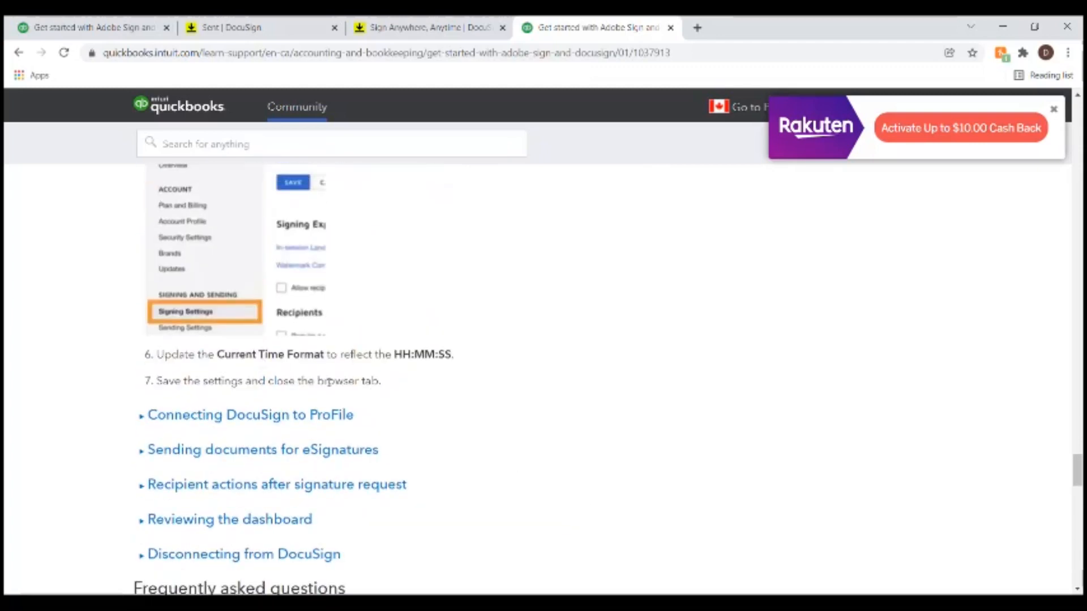
pyautogui.moveTo(208, 353); pyautogui.dragTo(454, 354)
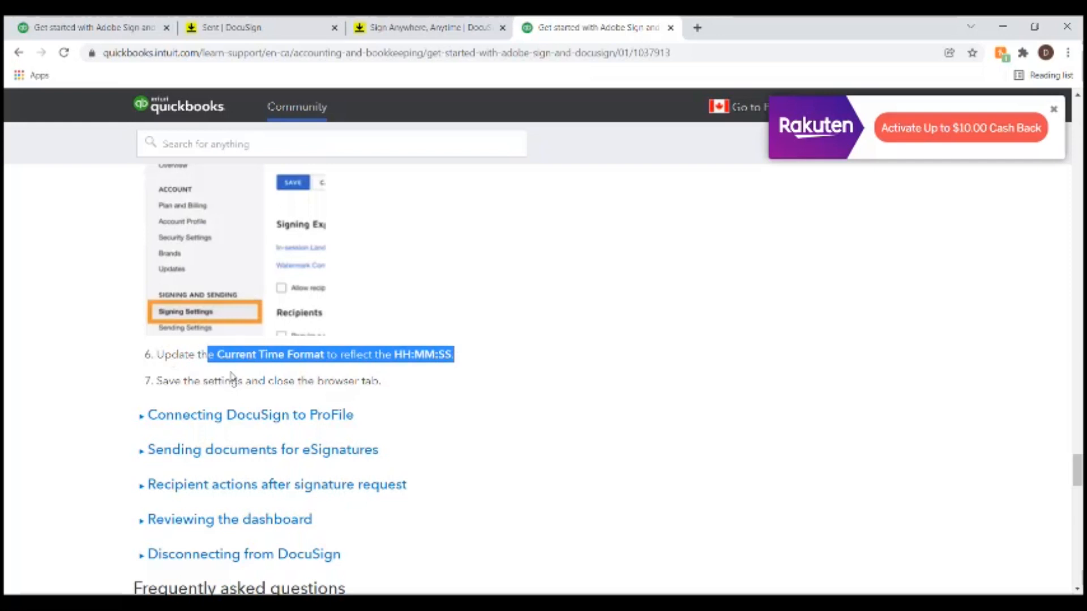
pyautogui.moveTo(238, 397); pyautogui.dragTo(232, 396)
pyautogui.click(355, 383)
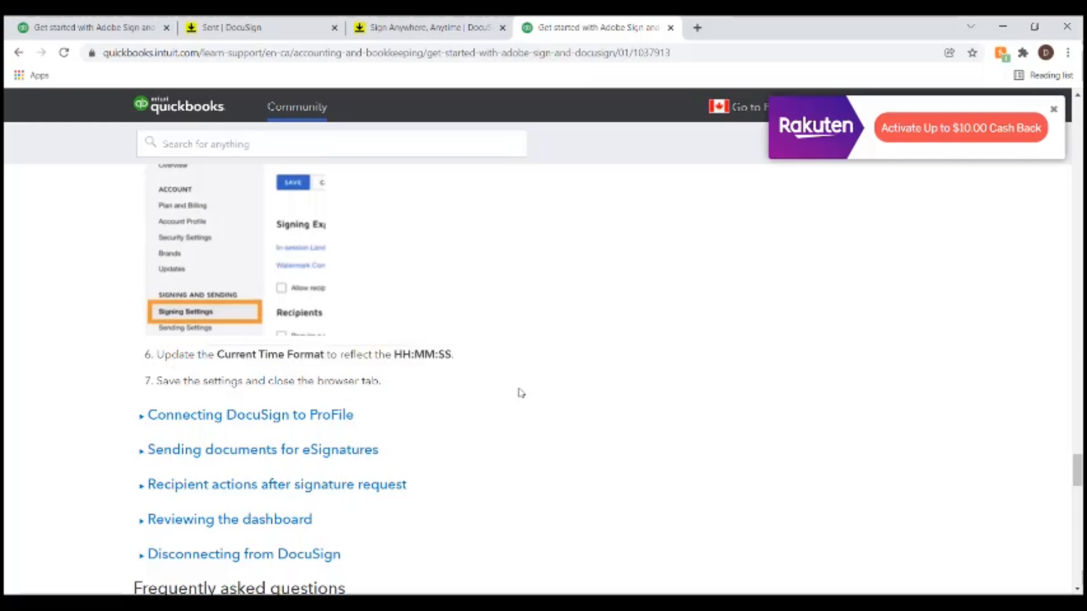